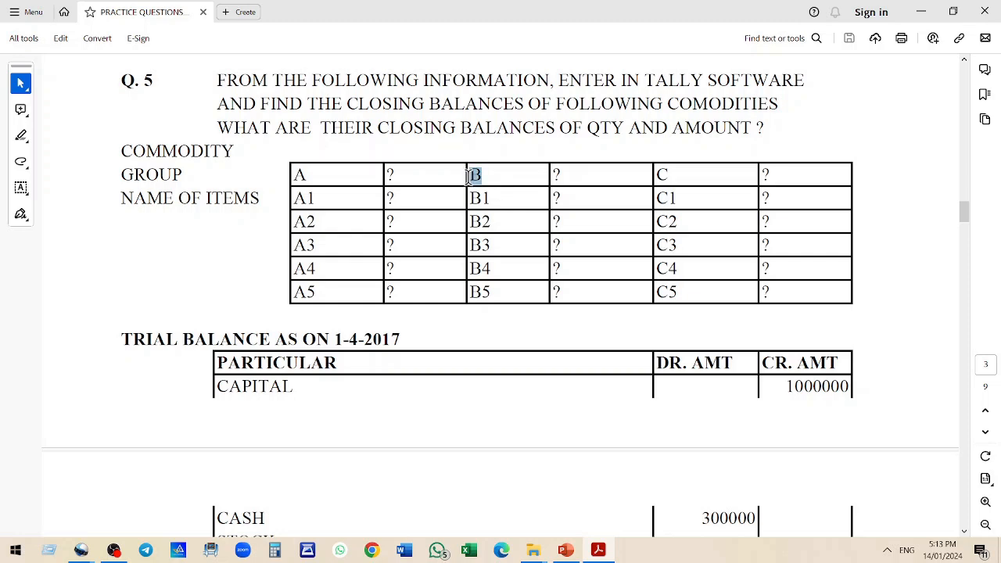
Read the question's commodity groups and item table and the opening trial balance stock list
left_click_drag(675, 178, 647, 183)
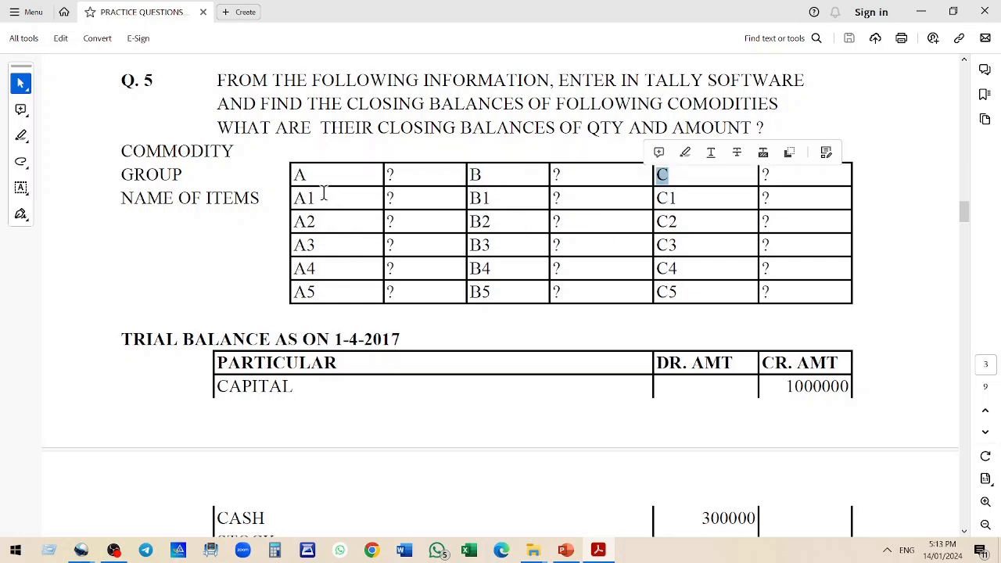
left_click_drag(323, 198, 319, 291)
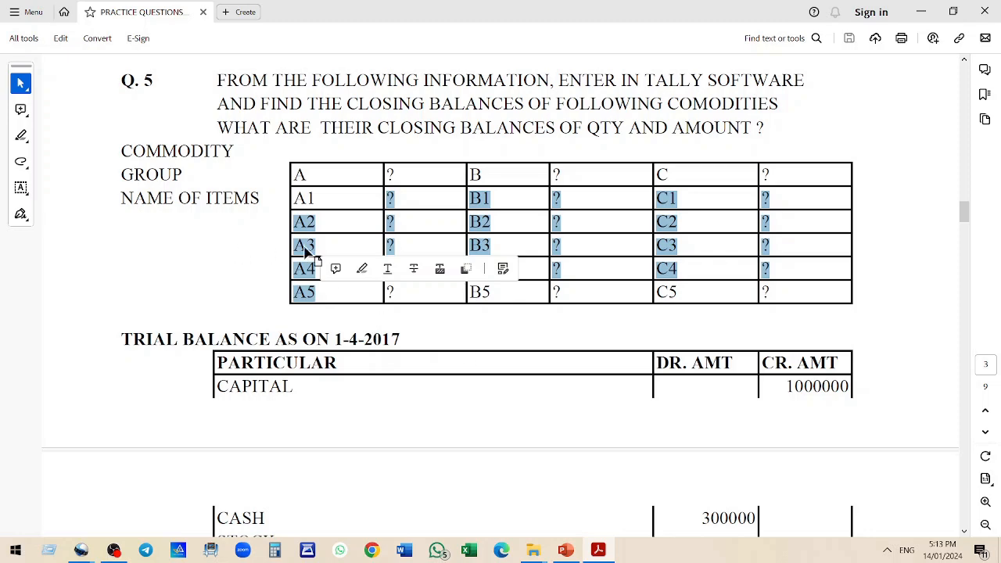
scroll(278, 233, "down", 1)
scroll(278, 233, "down", 5)
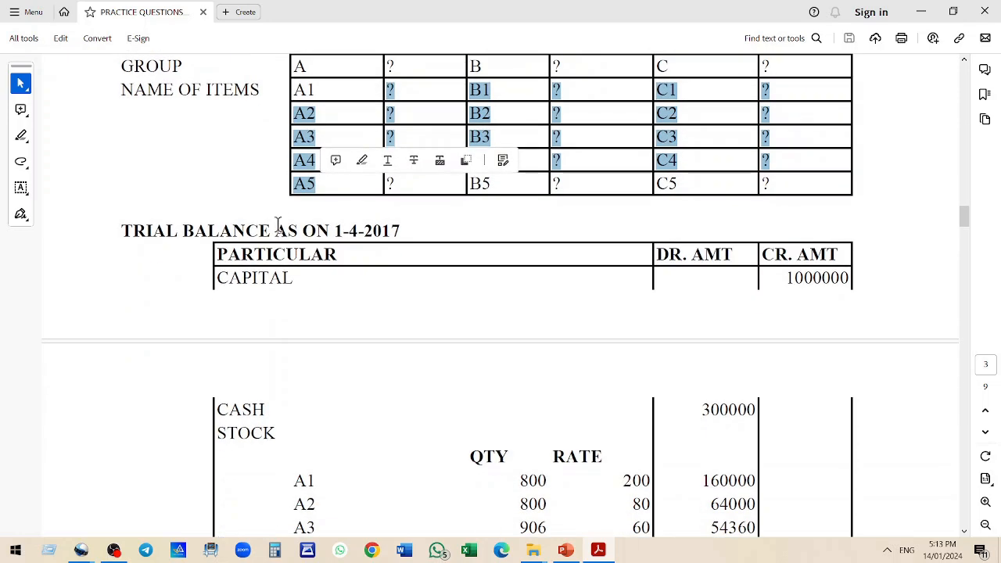
scroll(275, 241, "down", 3)
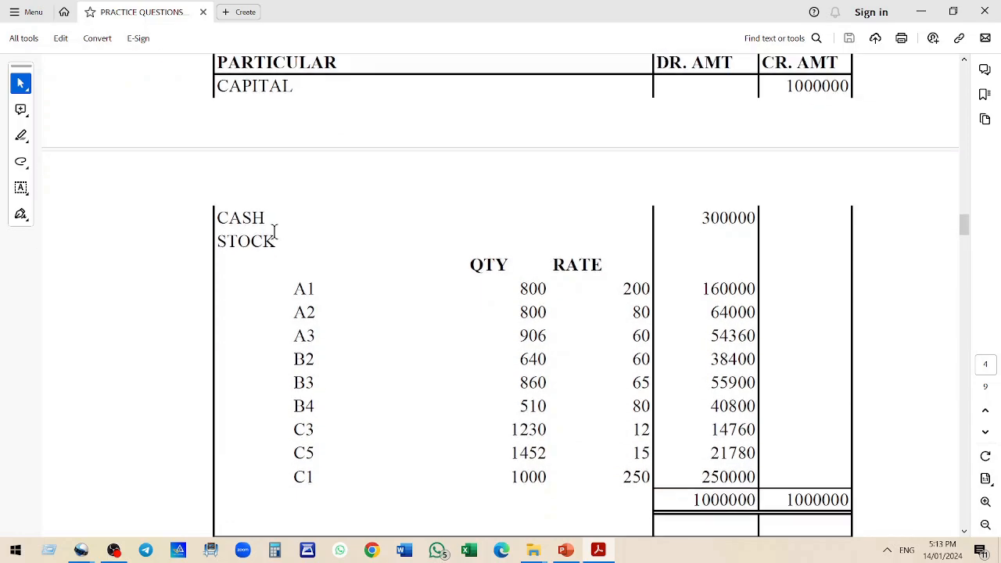
scroll(276, 240, "down", 5)
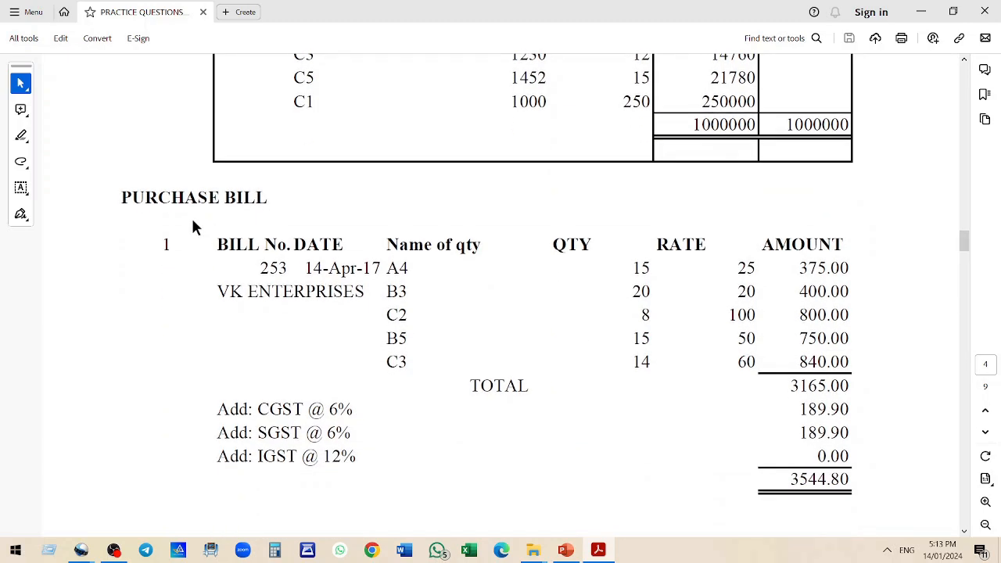
Examine the first purchase bill's supplier, bill number, date, items, quantities and rates
left_click_drag(123, 197, 267, 199)
left_click_drag(256, 247, 288, 268)
left_click(404, 294)
left_click_drag(388, 268, 407, 339)
left_click_drag(211, 291, 365, 292)
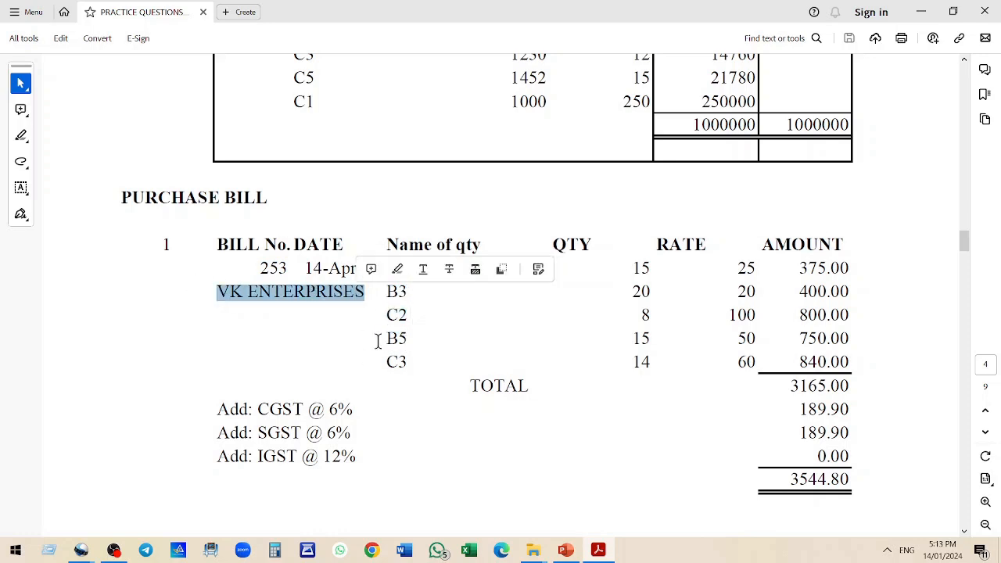
left_click_drag(389, 339, 431, 365)
mouse_move(630, 269)
left_mouse_down()
mouse_move(664, 268)
mouse_move(631, 291)
mouse_move(652, 292)
mouse_move(652, 315)
left_mouse_up()
left_click_drag(631, 362, 652, 362)
left_click_drag(735, 362, 757, 362)
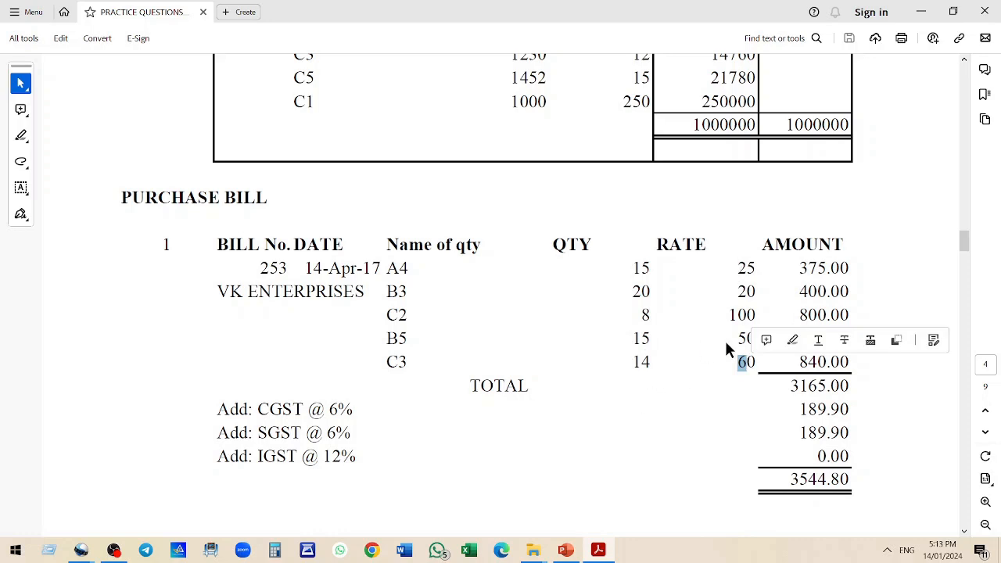
scroll(720, 346, "down", 1)
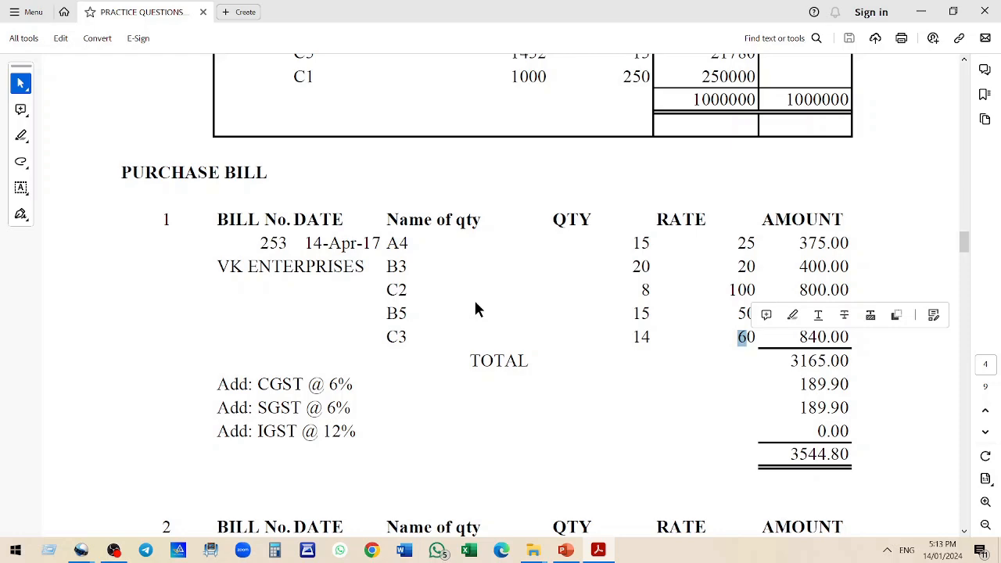
Review the commodity table and the opening stock quantities, rates and amounts again
scroll(477, 310, "up", 5)
scroll(478, 310, "up", 9)
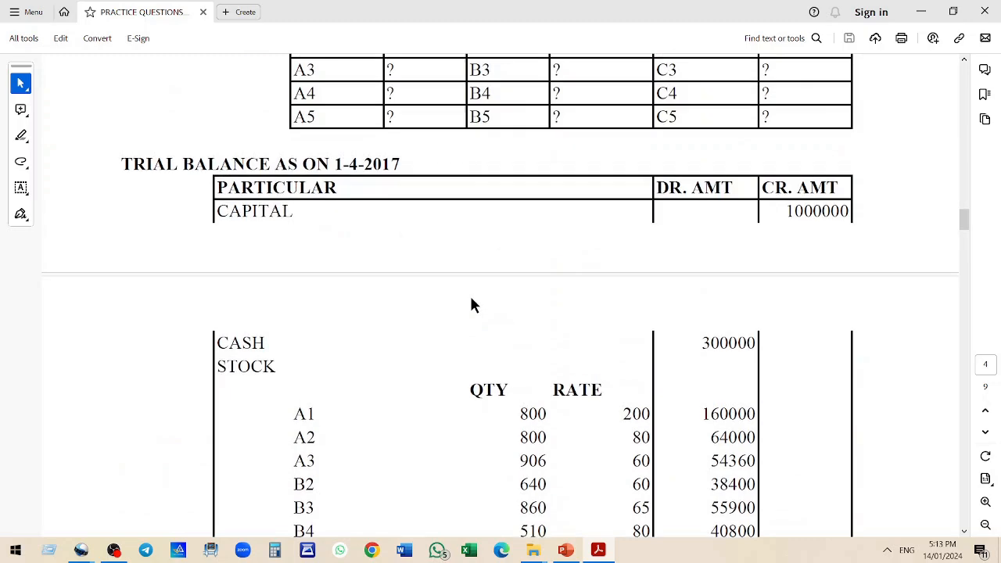
scroll(472, 305, "up", 5)
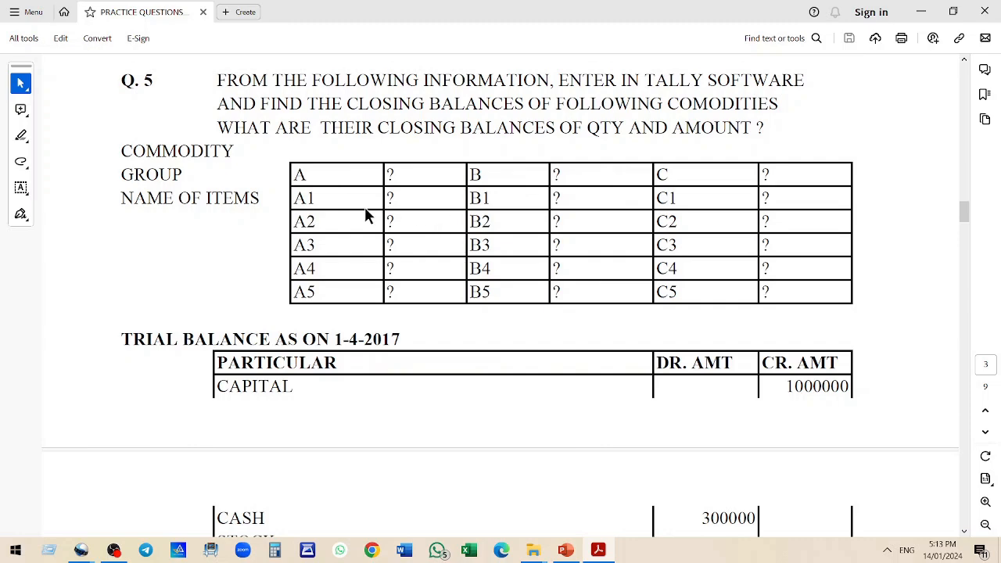
scroll(368, 217, "down", 5)
scroll(337, 318, "down", 2)
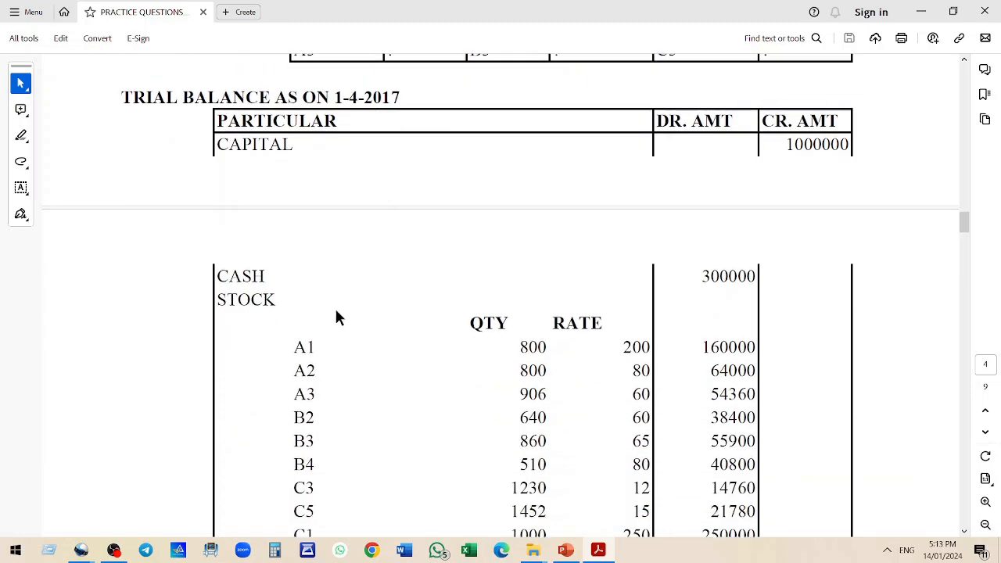
scroll(410, 429, "down", 1)
scroll(420, 394, "up", 5)
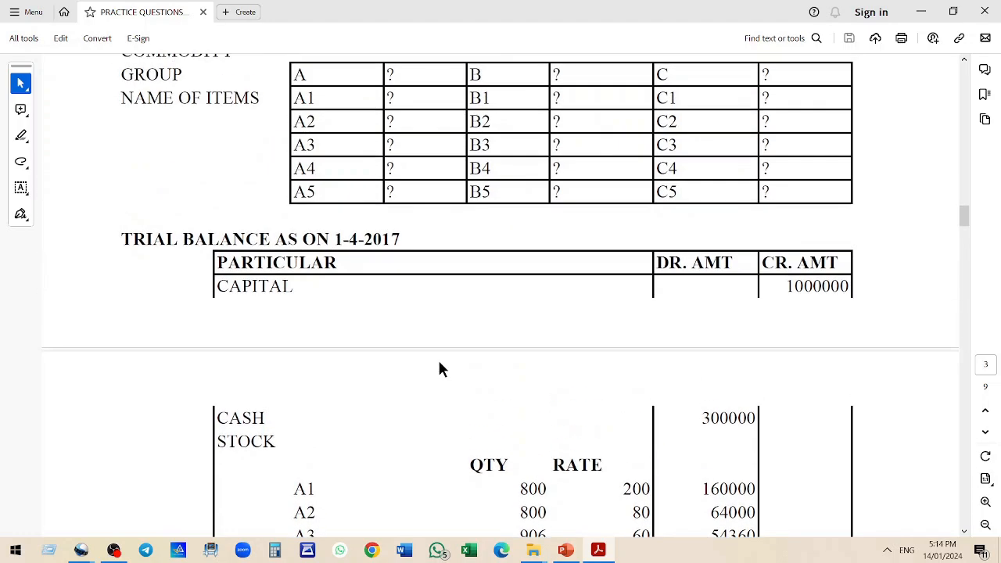
scroll(439, 362, "up", 1)
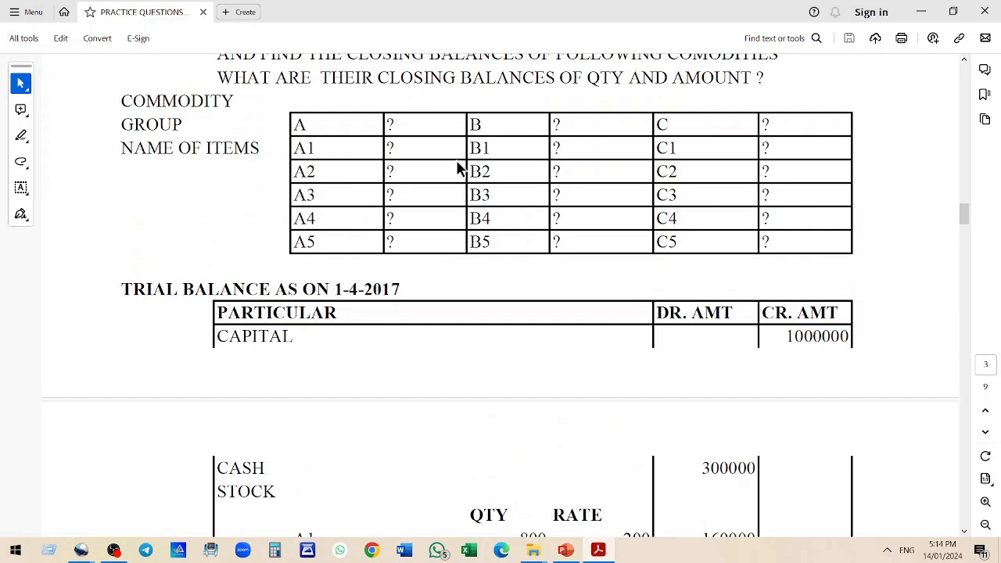
scroll(525, 258, "down", 4)
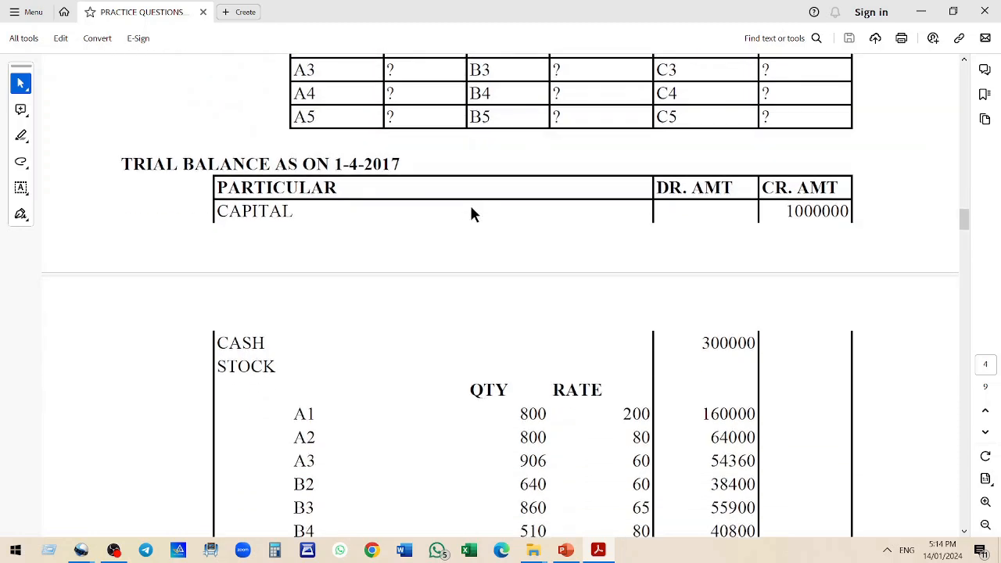
scroll(442, 205, "down", 2)
left_click_drag(293, 247, 331, 435)
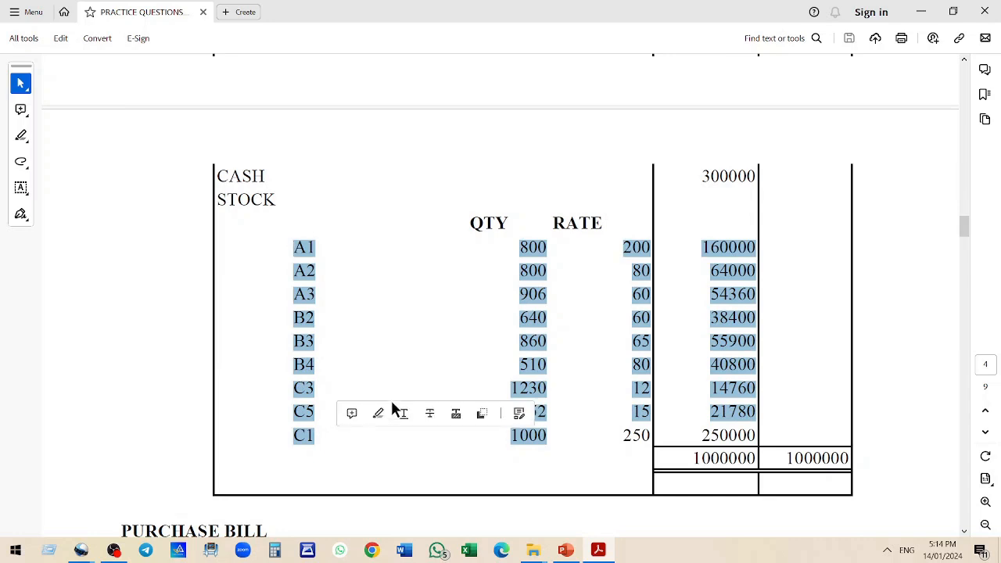
left_click(374, 296)
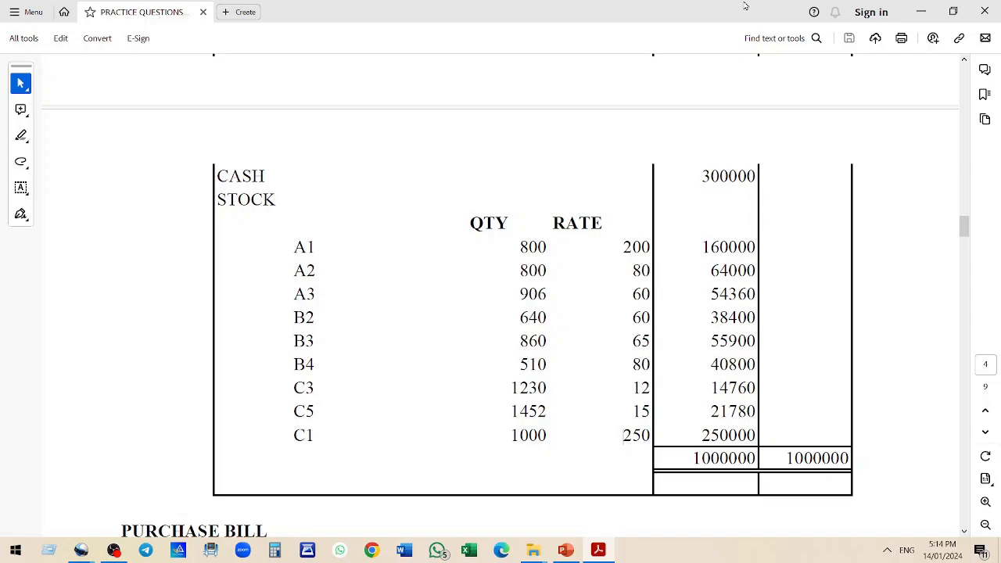
Launch Tally.ERP 9 from the desktop and start it in Educational Mode, Silver Edition
left_click(921, 16)
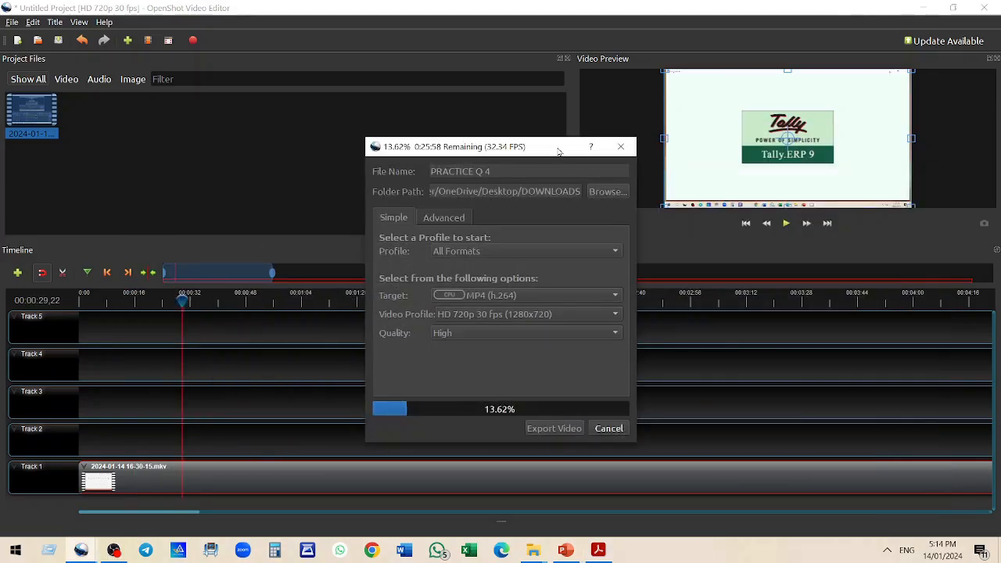
key("super+d")
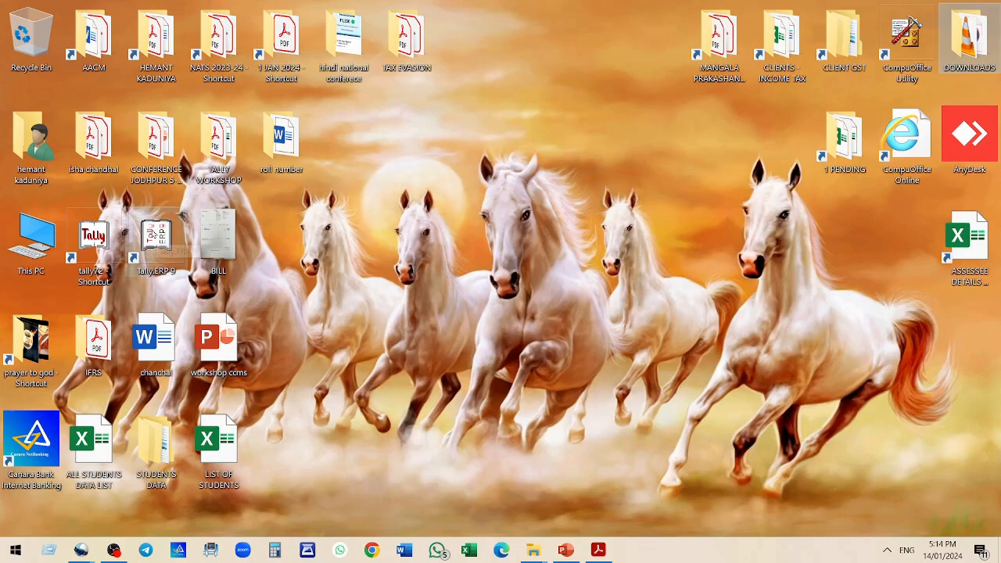
double_click(154, 234)
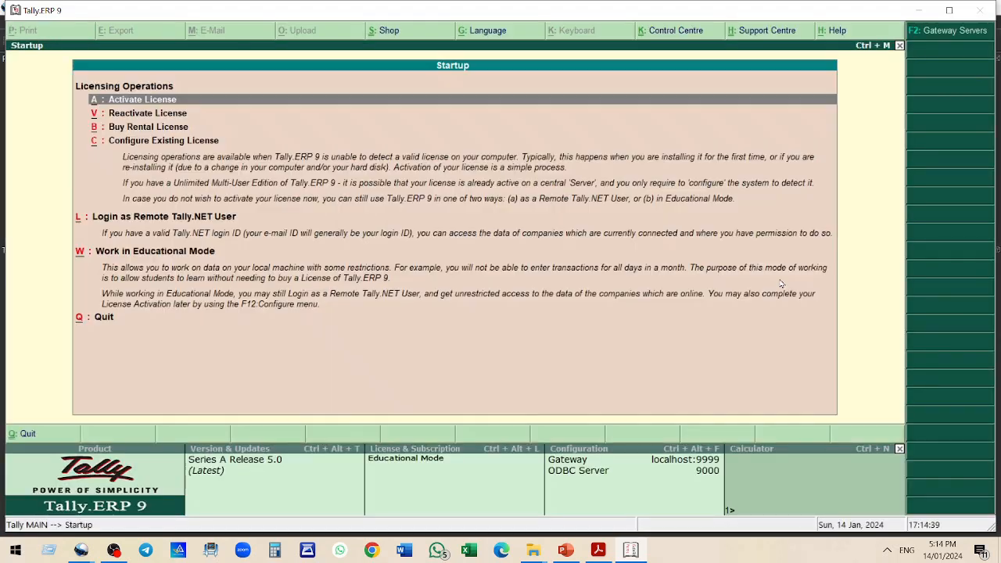
left_click(144, 254)
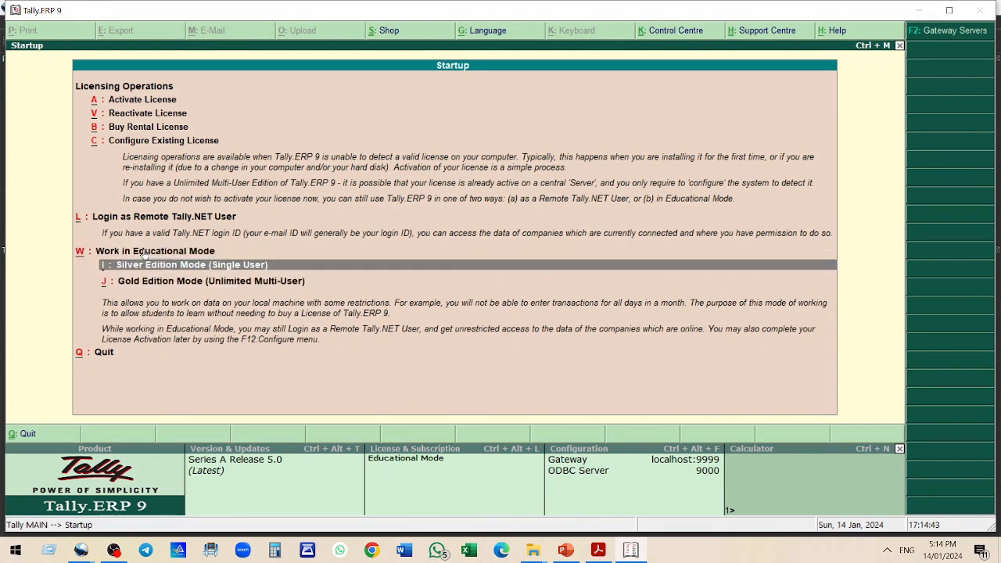
left_click(144, 262)
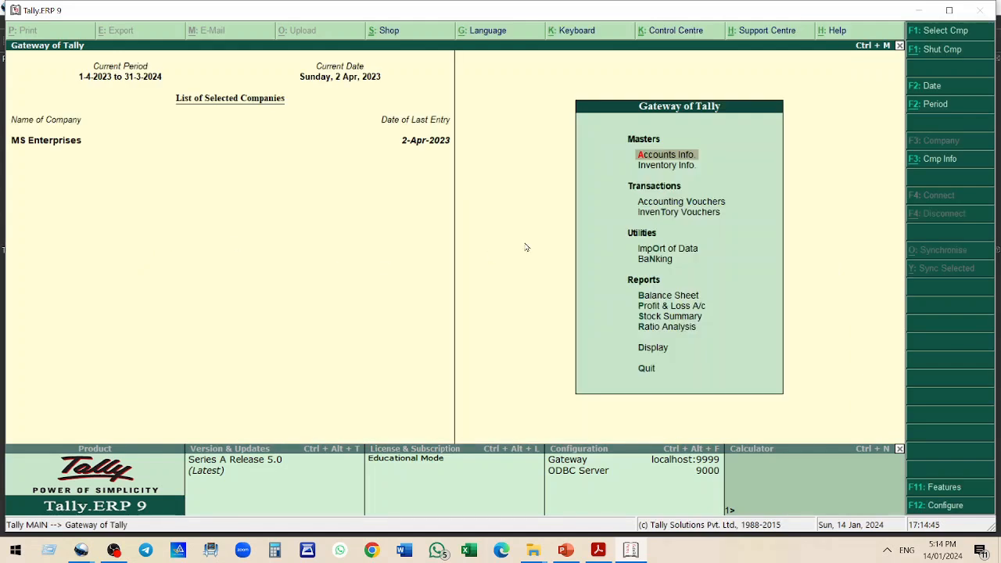
Shut the currently open company and start creating a new company
left_click(954, 53)
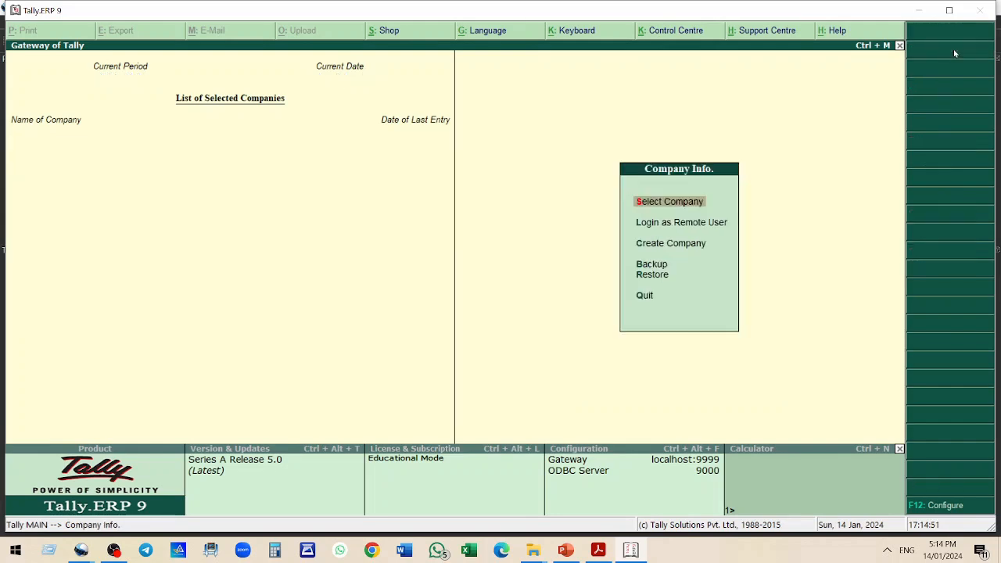
left_click(661, 244)
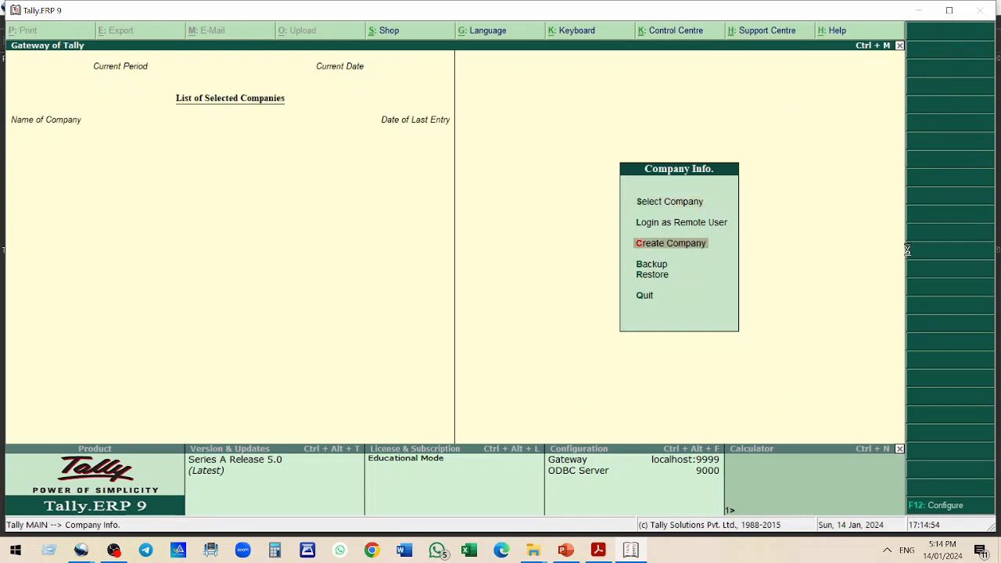
key("Return")
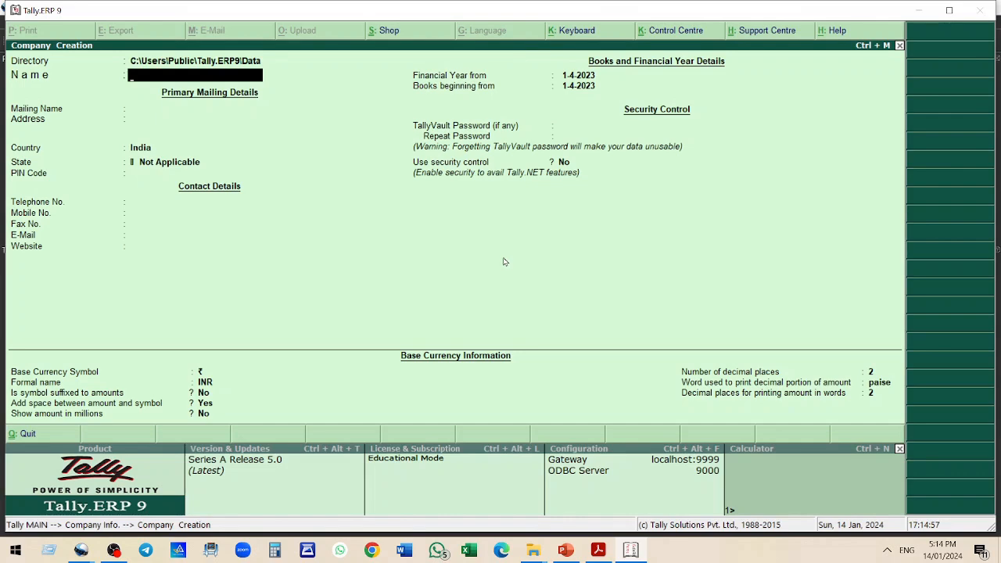
Name the new company with the student's roll number followed by Q. 5
type("ROLL NO. 051250 Q")
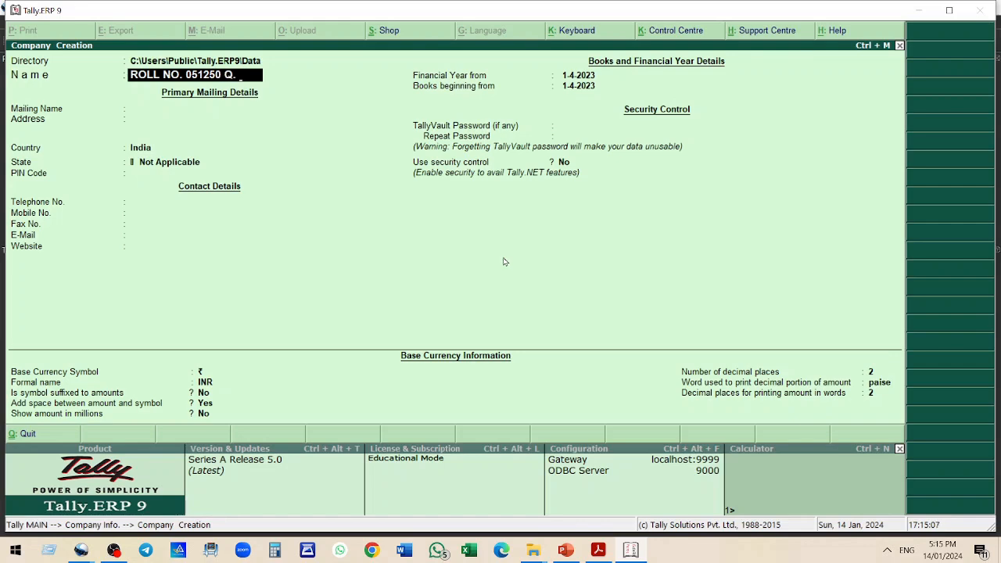
type(". 5")
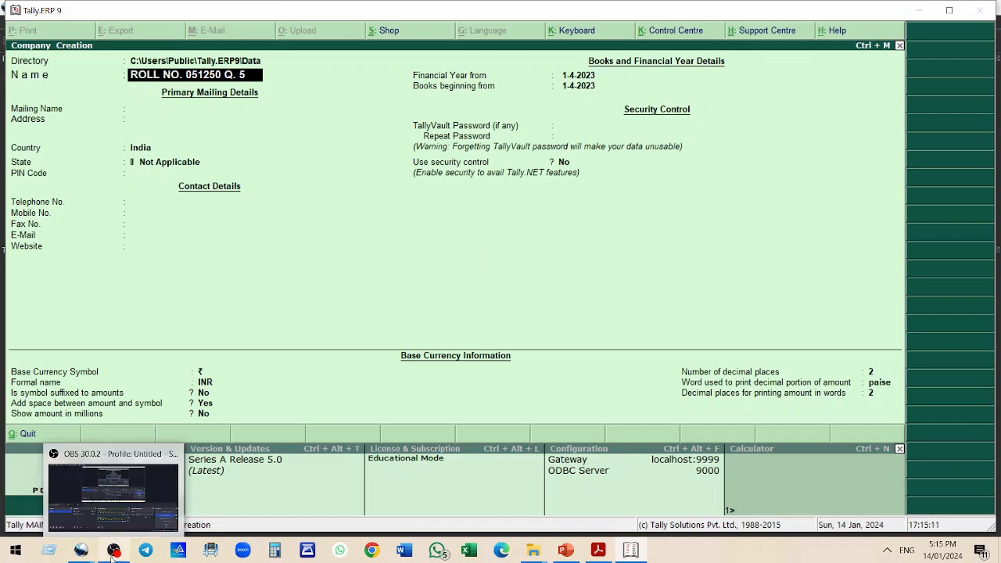
Accept the remaining default company details and save the new company
key("Return")
key("Return")
key("Return")
key("Return")
key("Return")
key("Return")
key("Return")
key("Return")
key("Return")
key("Return")
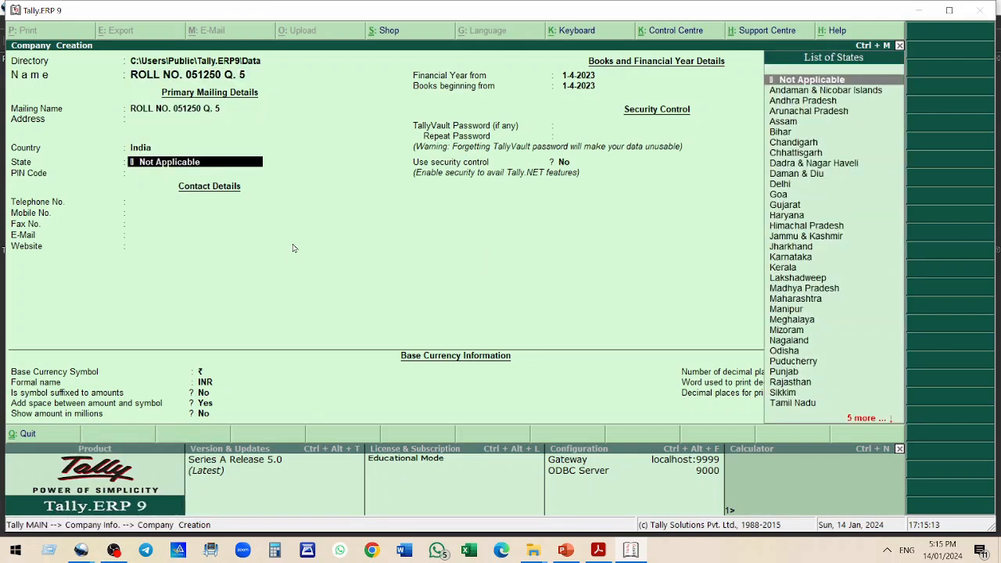
key("Return")
key("Return")
key("Return")
key("Return")
key("Return")
key("Return")
key("Return")
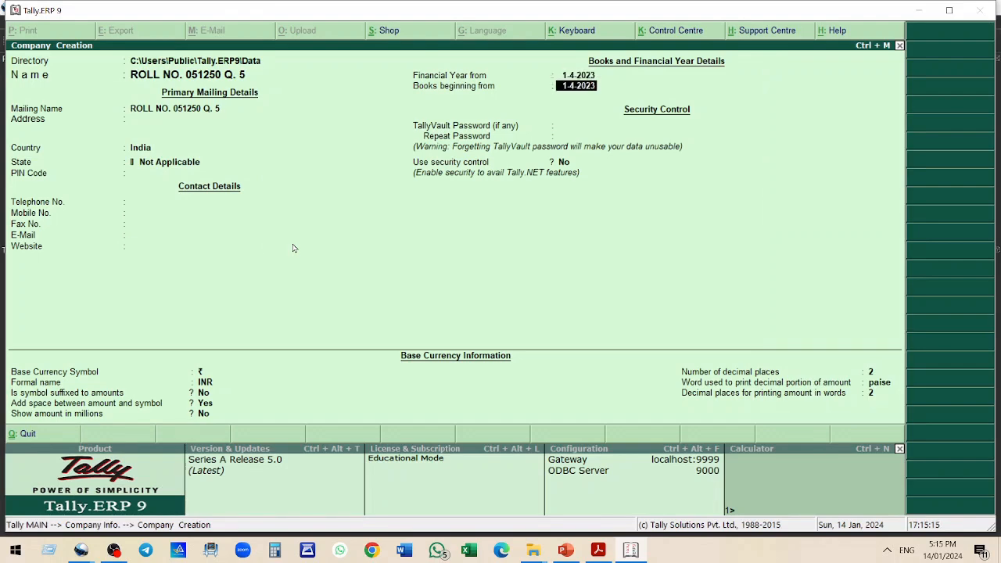
key("Return")
key("Return")
key("Return")
key("Return")
key("Return")
key("Return")
key("Return")
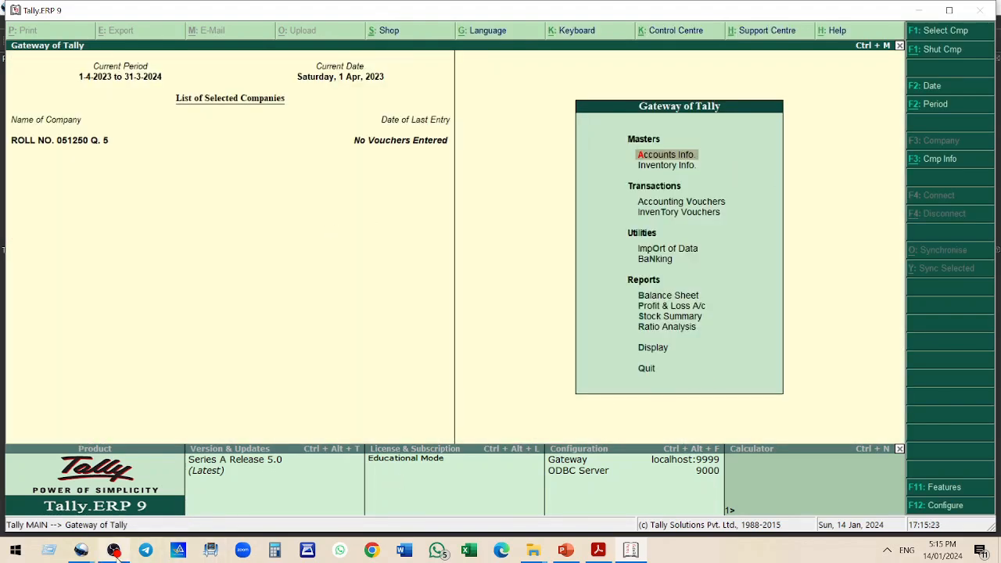
left_click(115, 554)
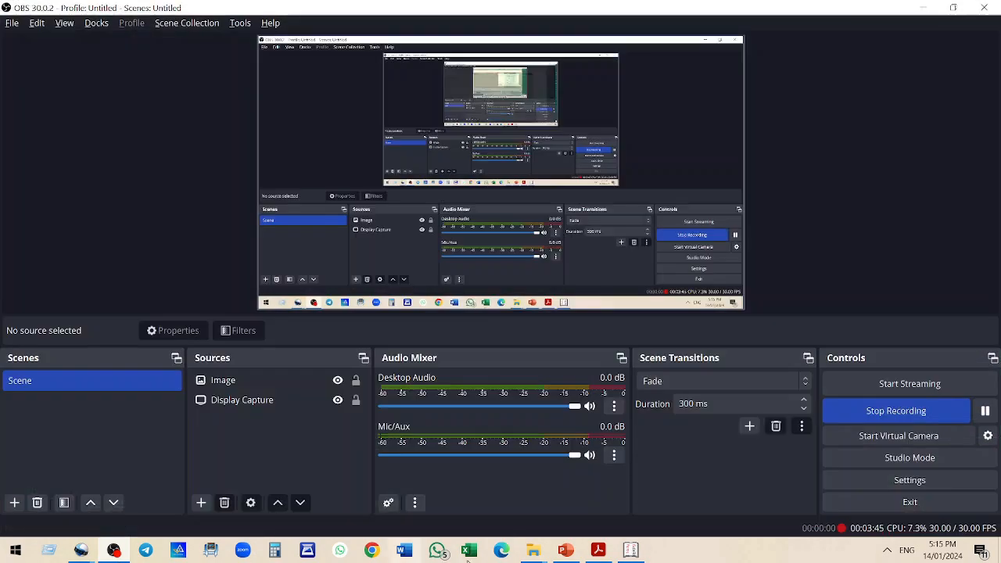
left_click(985, 413)
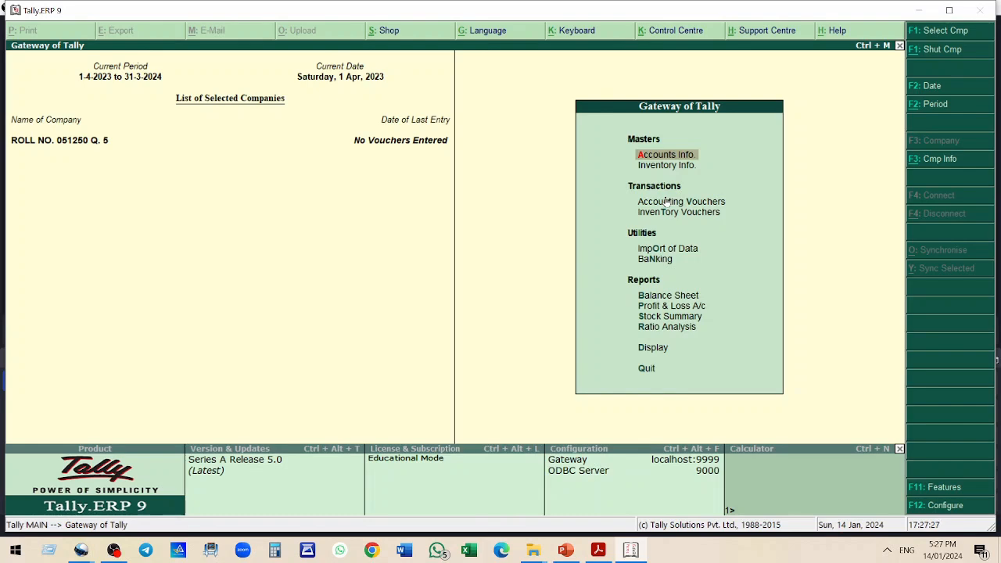
Glance at the question, then open the Stock Groups menu under Inventory Info
left_click(598, 554)
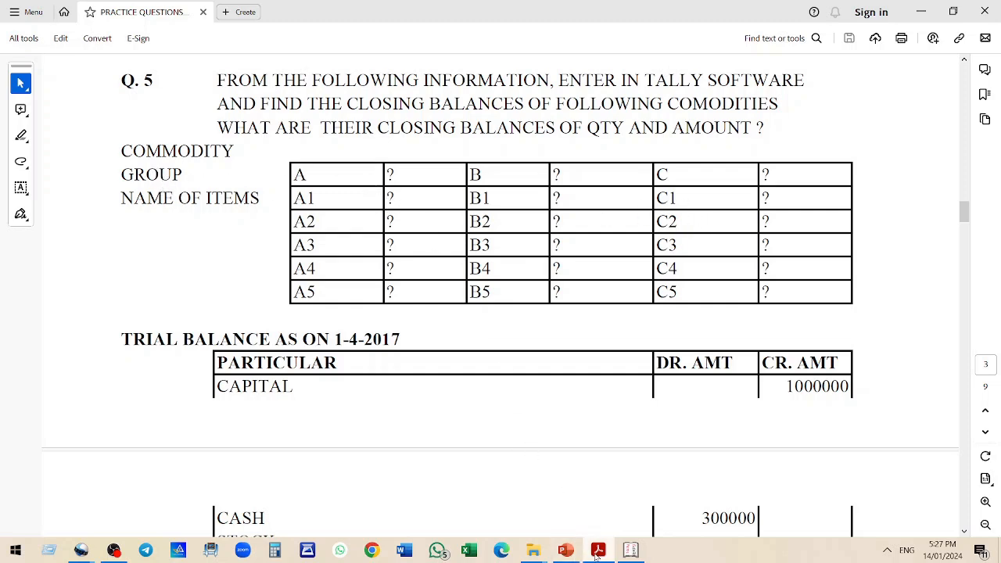
left_click(631, 551)
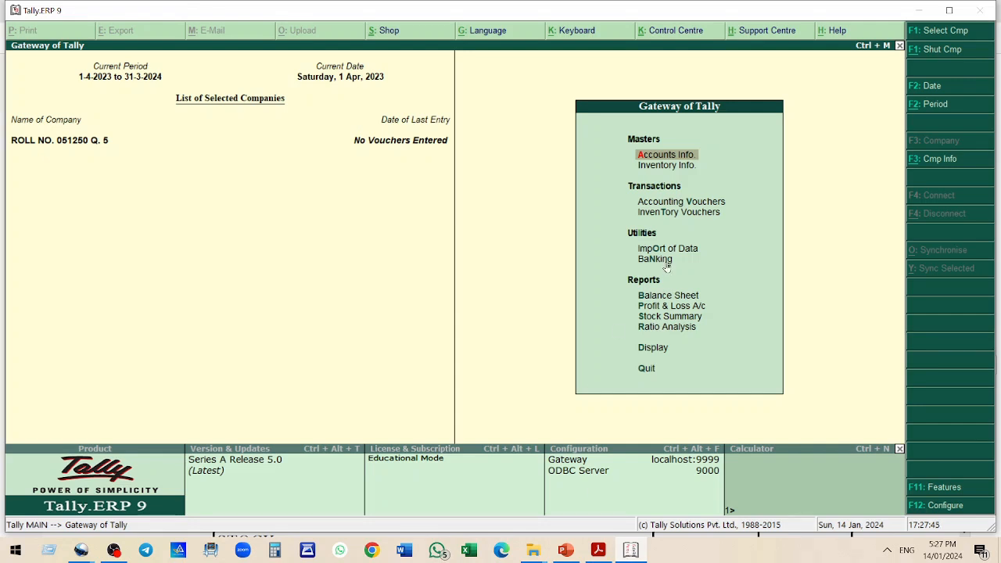
key("Down")
key("Return")
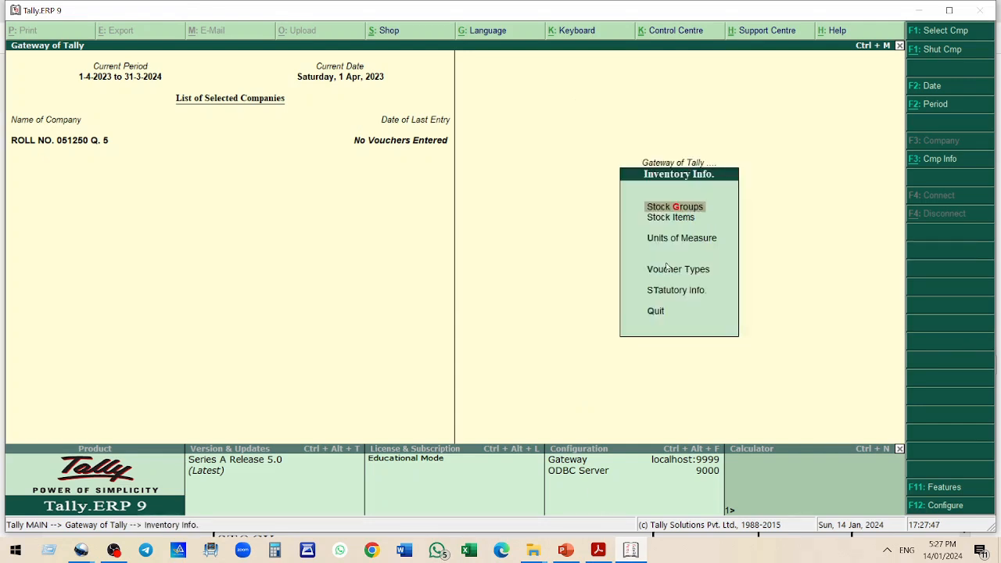
key("Return")
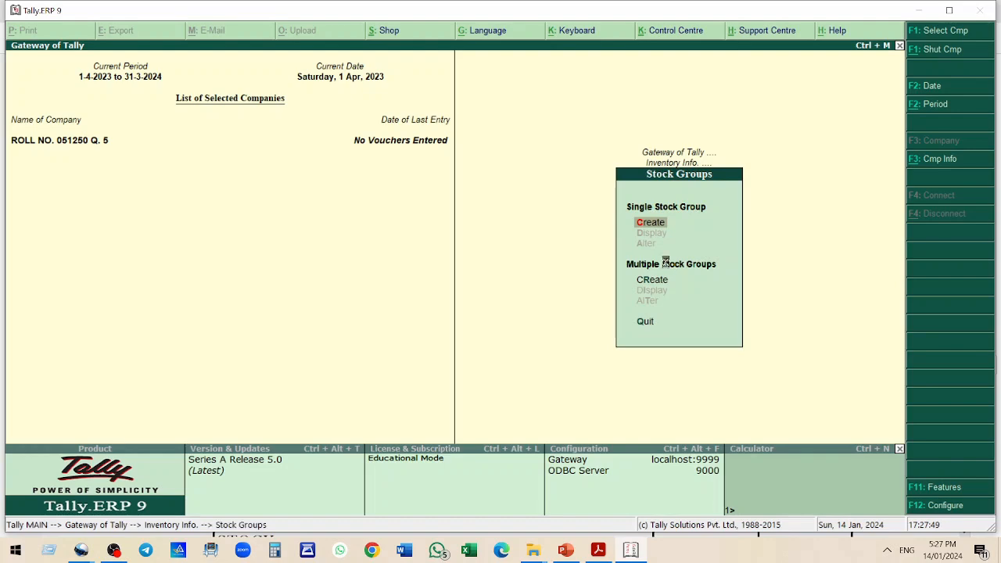
Create stock group A under Primary
key("Return")
type("A")
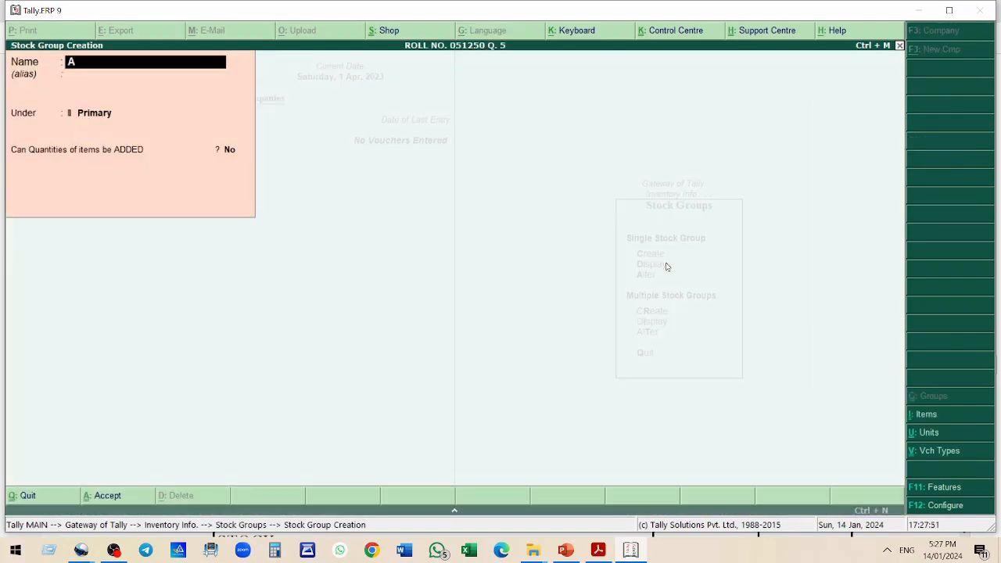
key("Return")
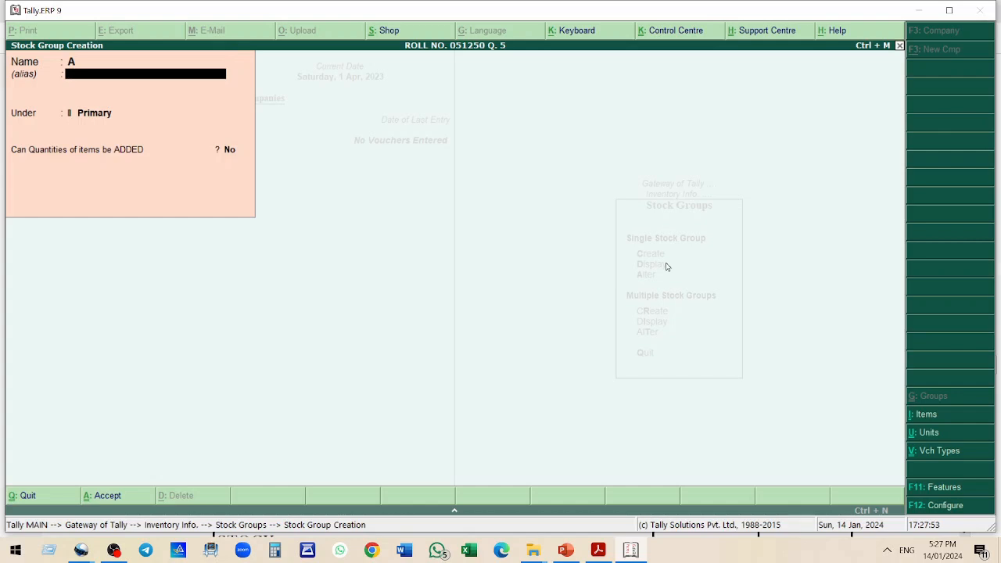
key("Return")
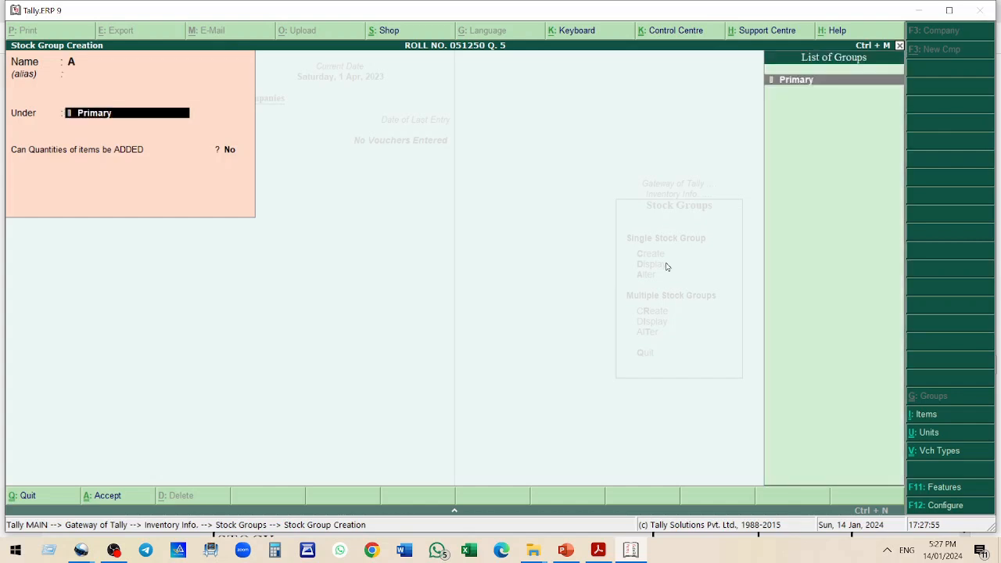
key("Return")
key("Return")
Create stock group B under Primary
key("Return")
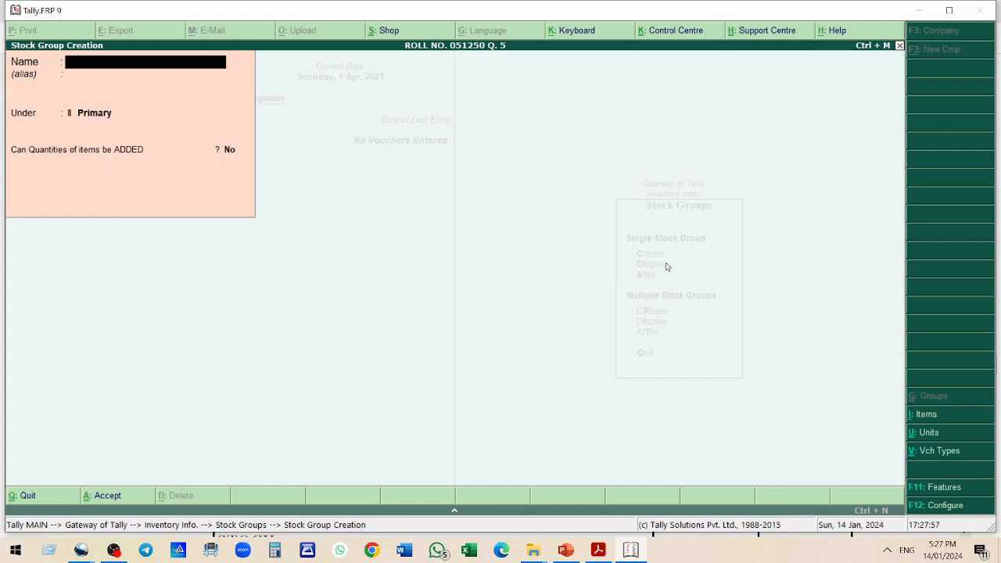
type("B")
key("Return")
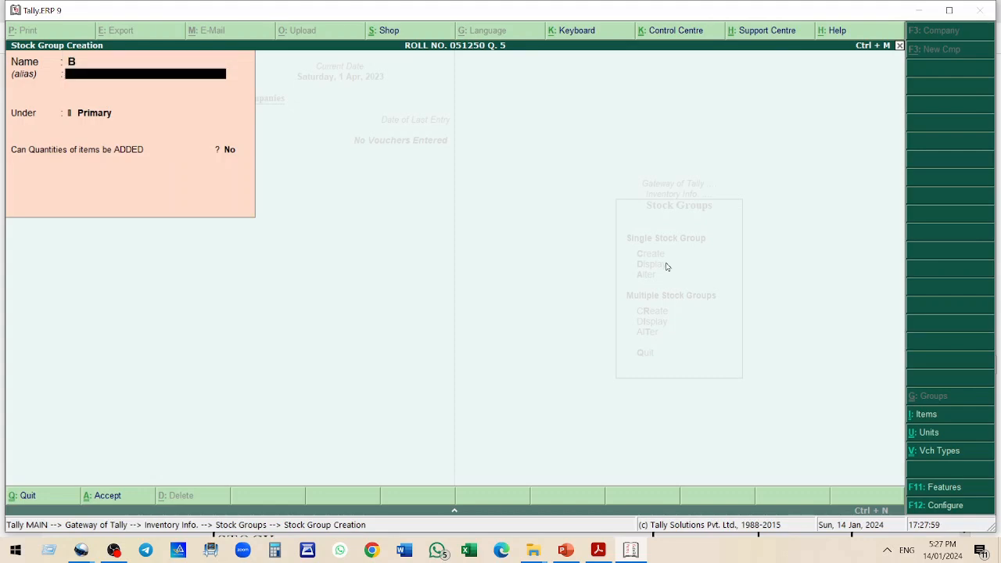
key("Return")
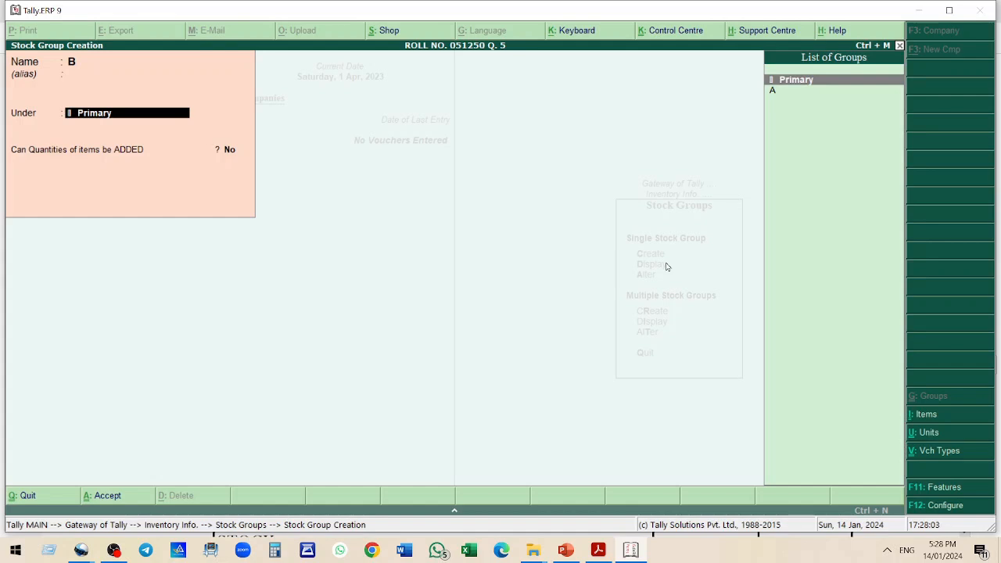
key("Return")
Create stock group C under Primary and return to the Gateway of Tally
key("Return")
key("Return")
type("C")
key("Return")
key("Return")
key("Return")
key("Return")
key("Return")
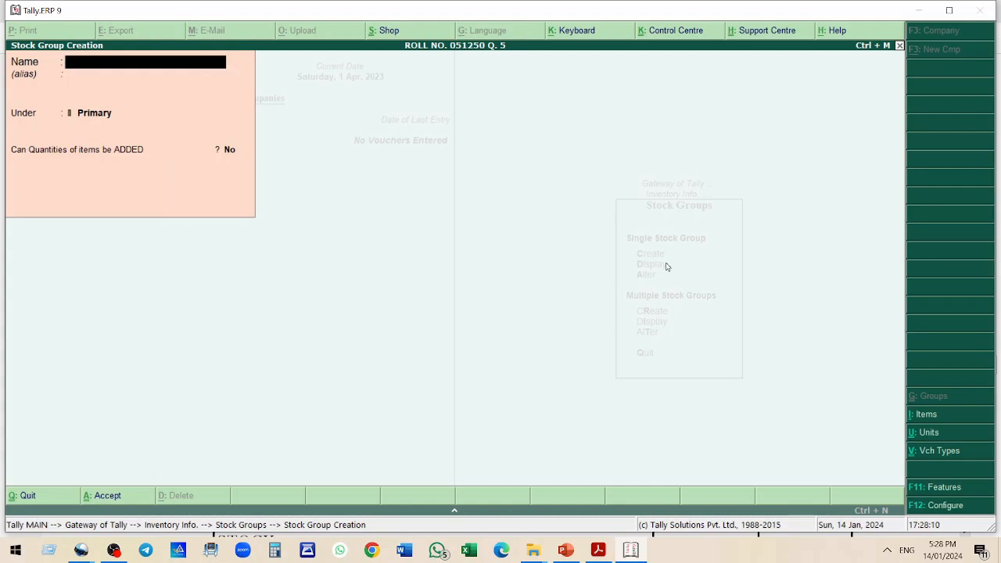
key("Escape")
key("Escape")
key("Escape")
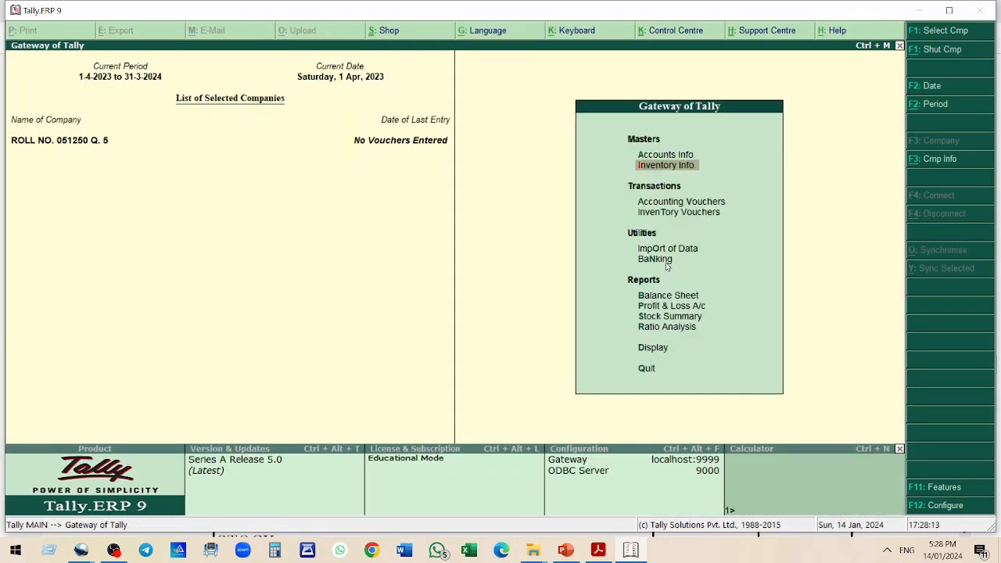
Check the trial balance in the question, then create a CAPITAL ACCOUNT ledger under Capital Account with opening balance 1000000 Cr
key("alt+Tab")
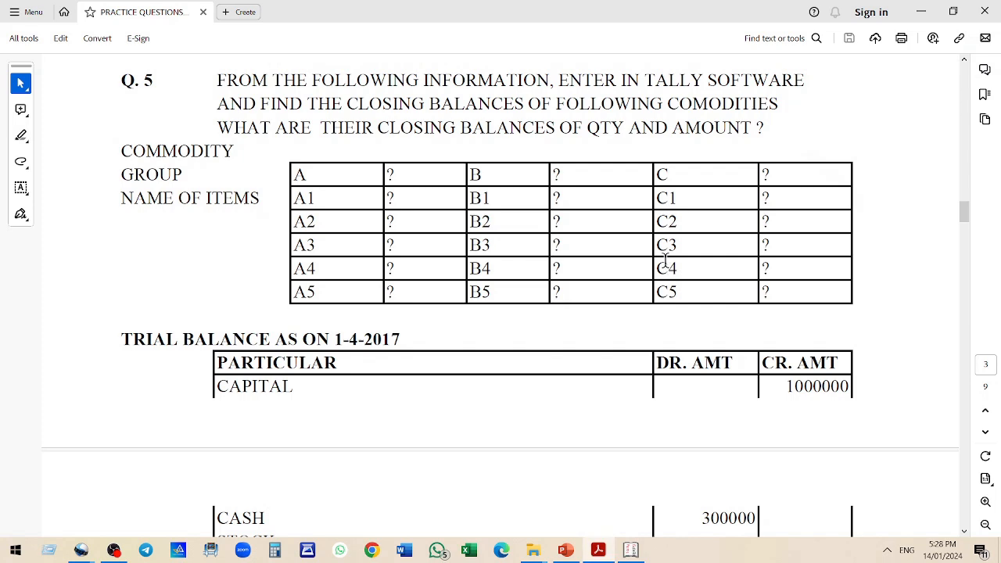
scroll(595, 227, "down", 3)
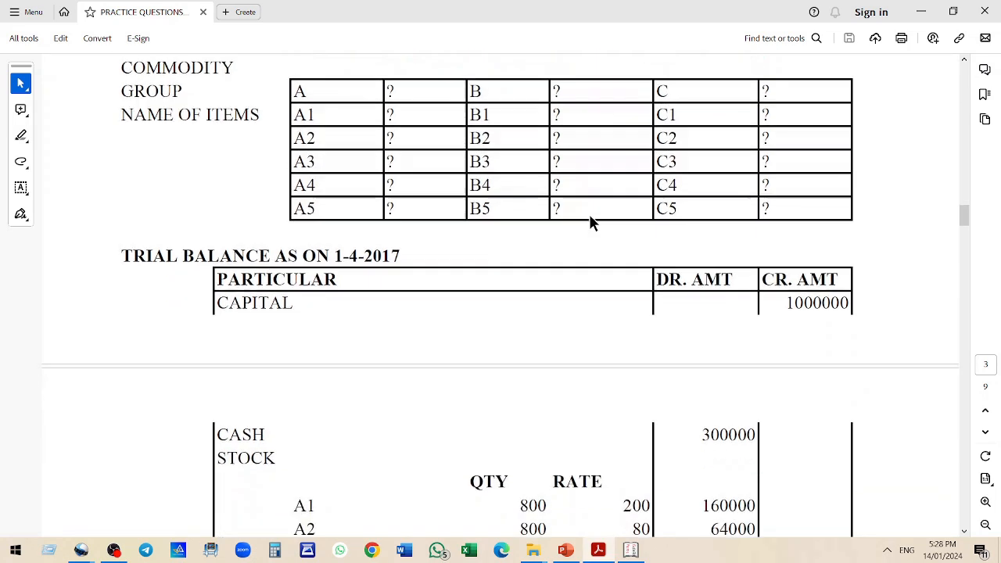
scroll(530, 268, "down", 2)
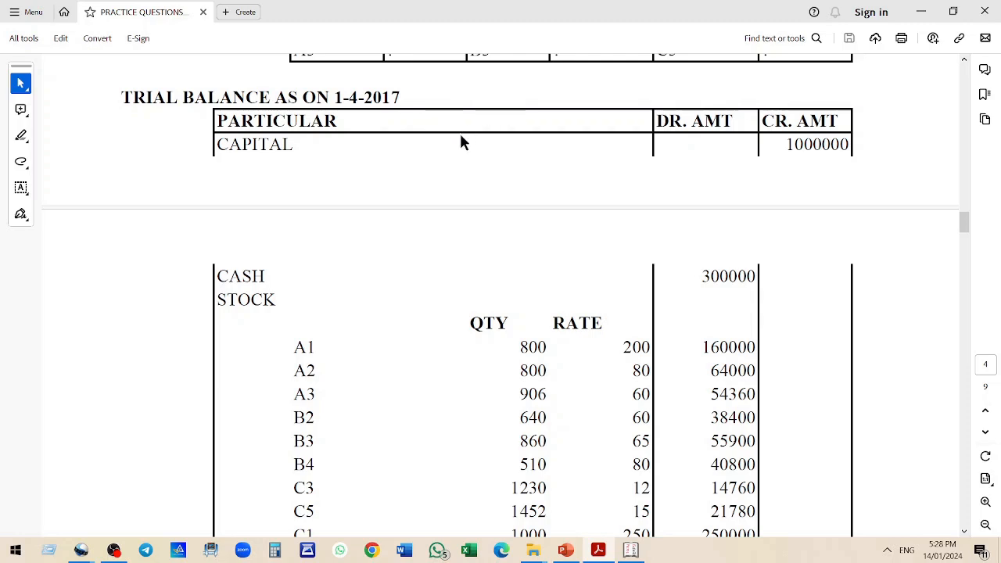
scroll(482, 161, "down", 1)
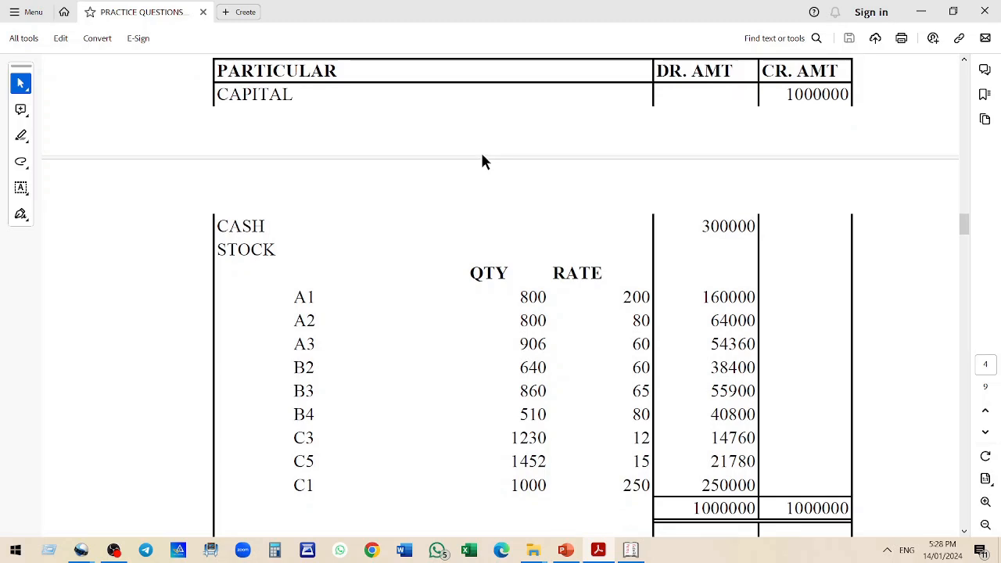
key("alt+Tab")
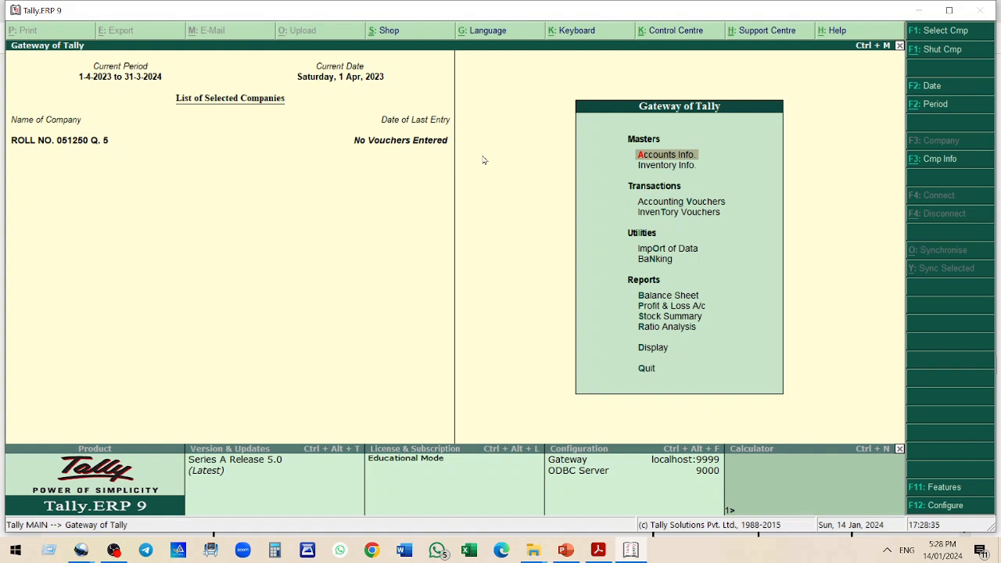
key("Return")
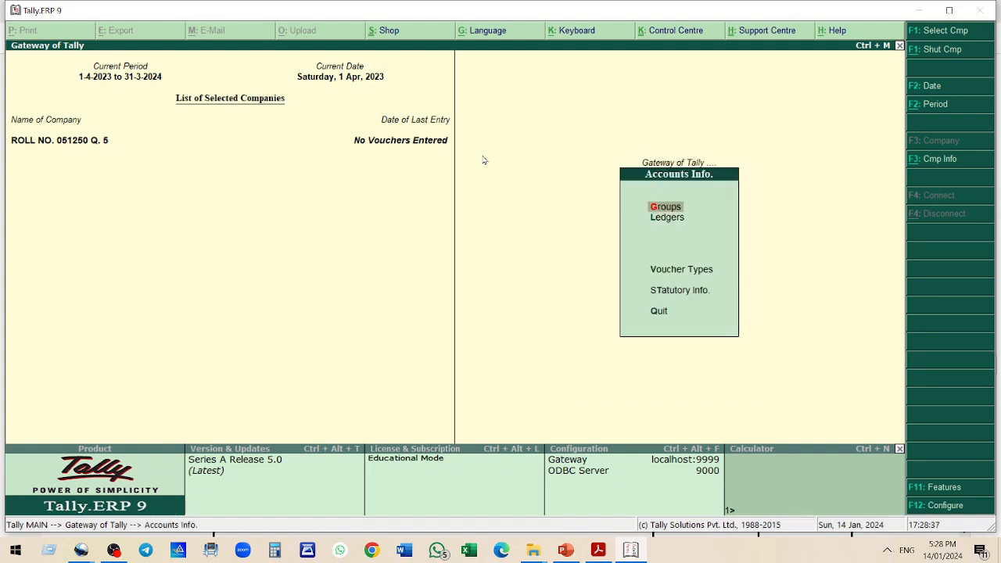
key("Down")
key("Return")
key("Return")
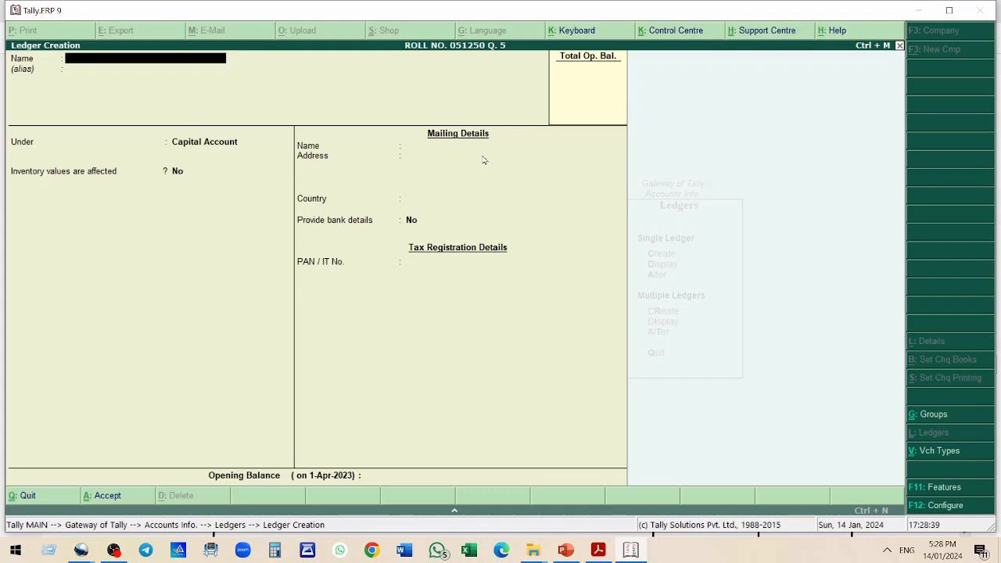
type("CAPITAL ACCOUNT")
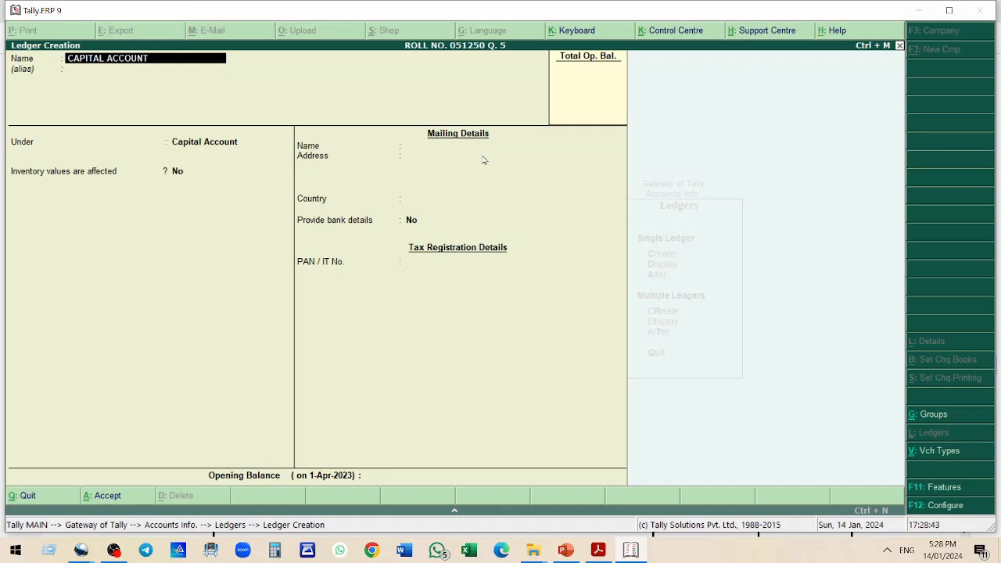
key("Return")
key("Return")
key("Return")
key("Return")
key("Return")
key("Return")
key("Return")
key("Return")
key("Return")
key("Return")
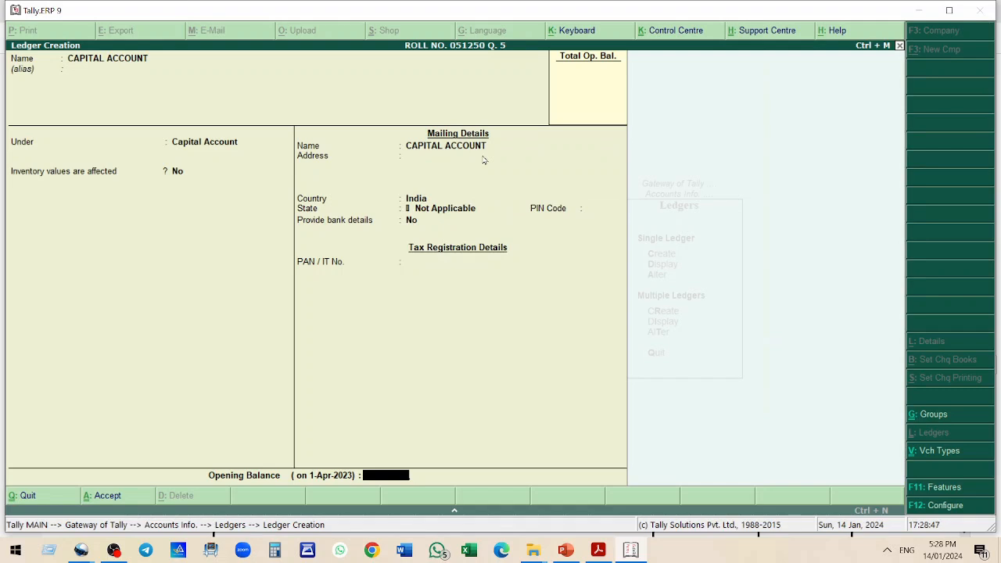
type("1000000")
key("Return")
key("Return")
key("Return")
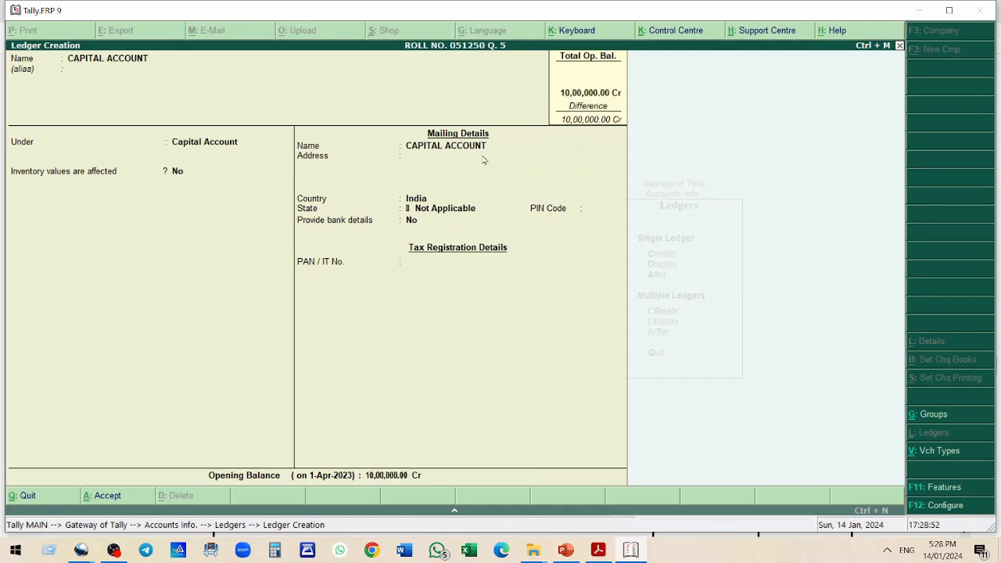
key("alt+Tab")
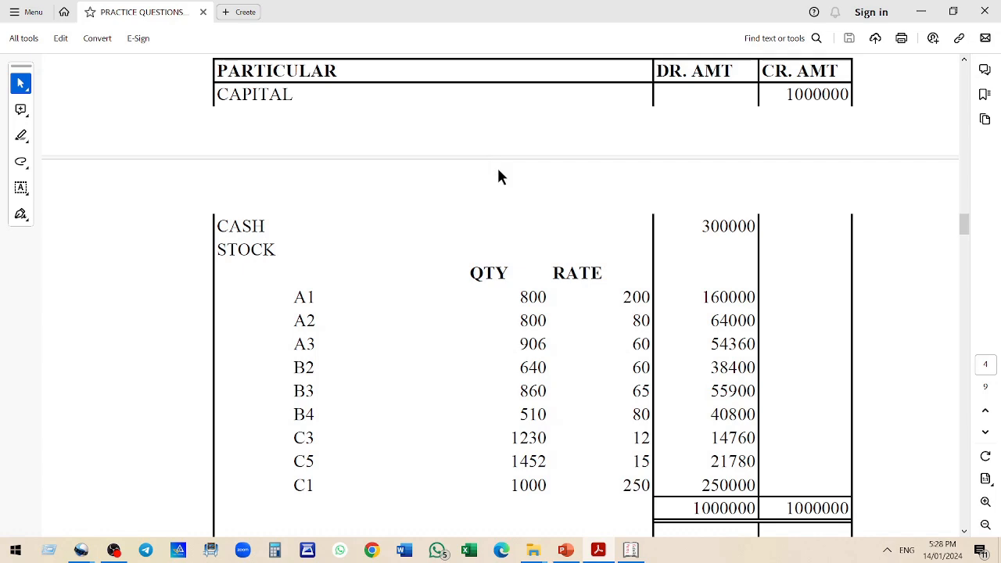
key("alt+Tab")
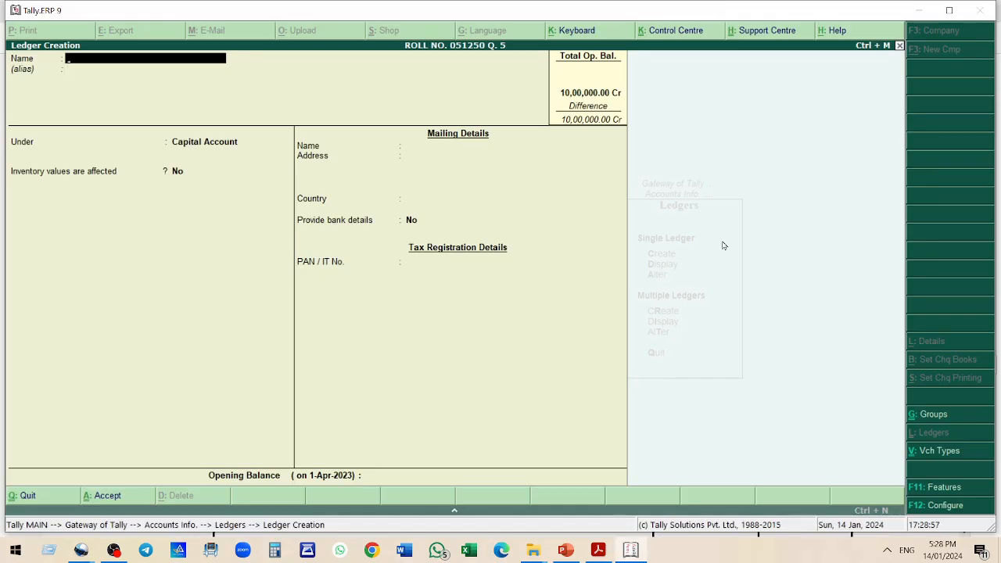
key("Escape")
key("Down")
key("Return")
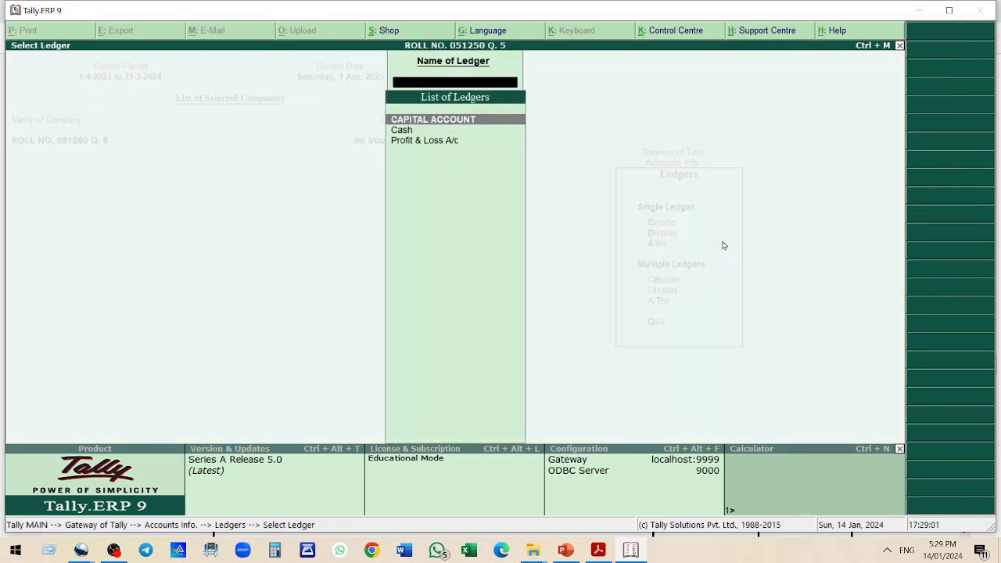
key("Escape")
Alter the Cash ledger to give it an opening balance of 3,00,000 Dr
key("Down")
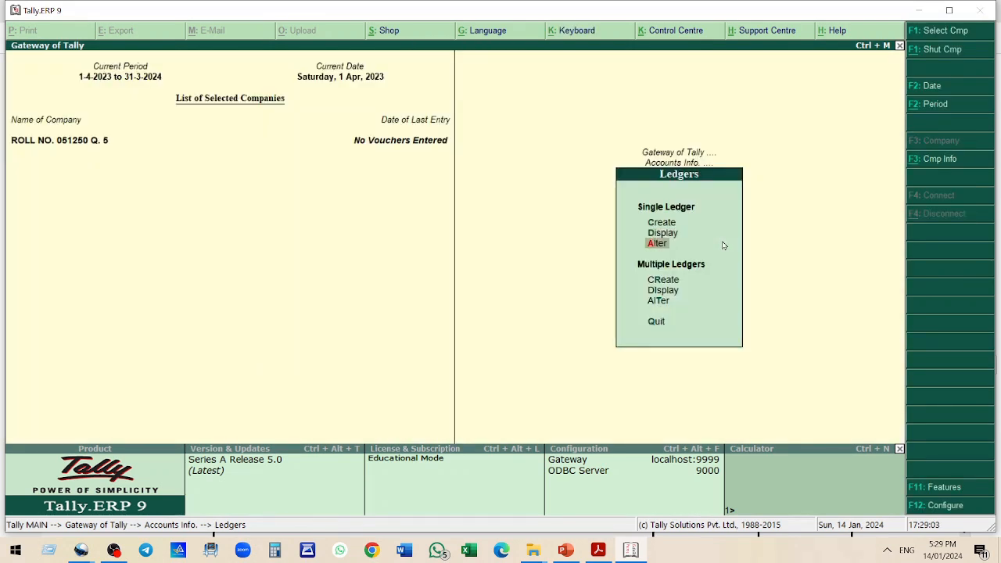
key("Return")
key("Down")
key("Return")
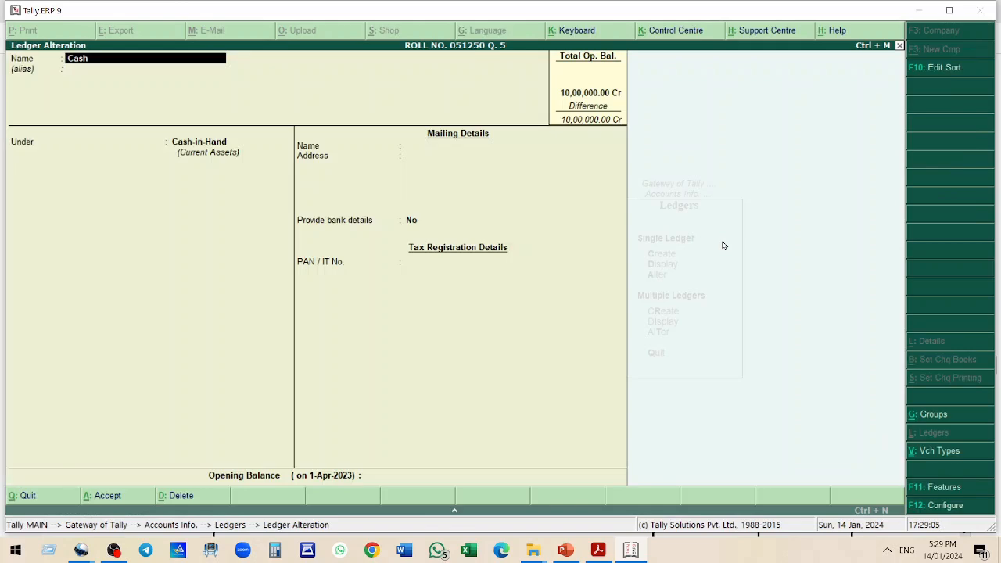
key("Return")
key("Return")
key("Return")
key("Return")
key("alt+Tab")
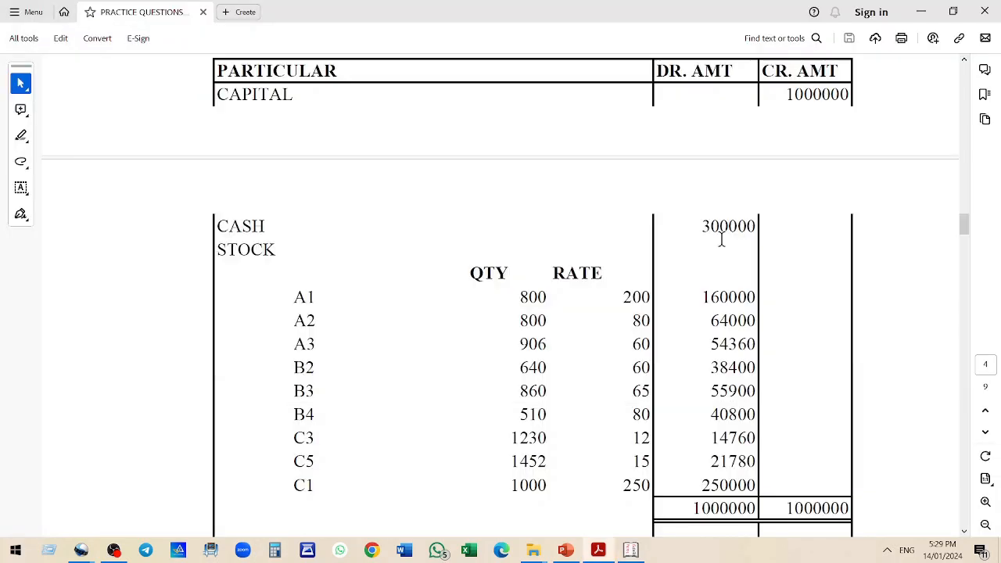
key("alt+Tab")
type("3")
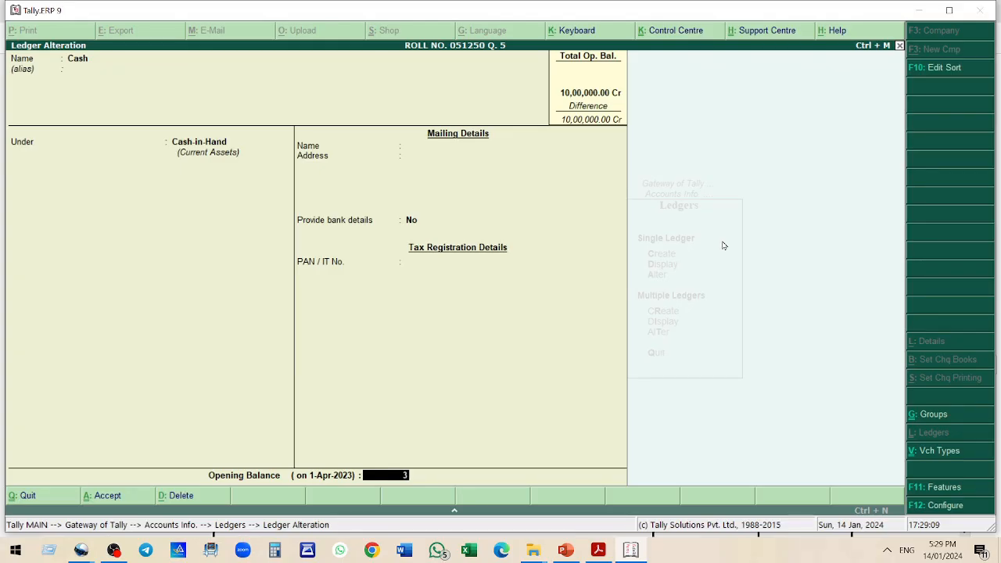
type(",00,00000")
key("Return")
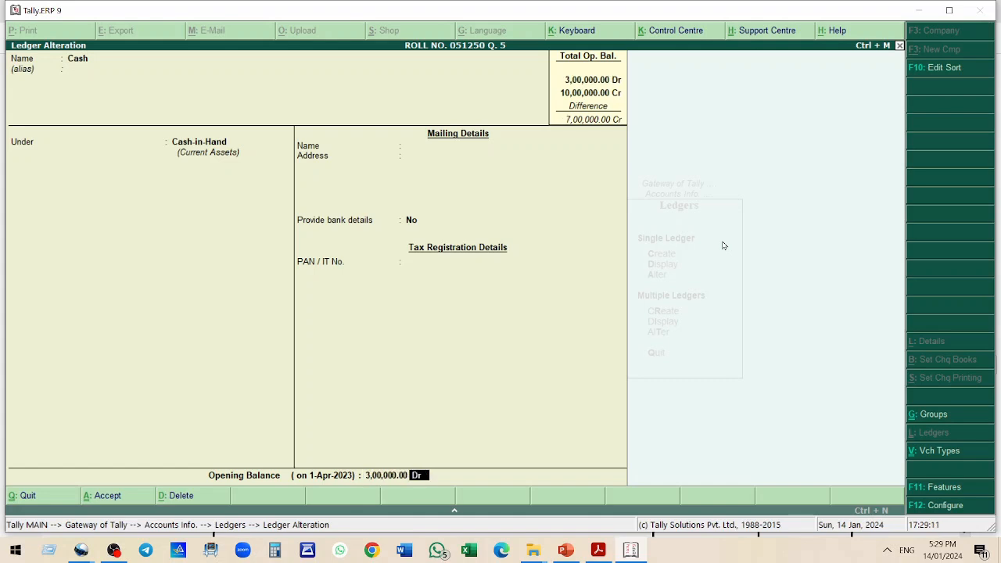
key("Return")
key("Return")
key("alt+Tab")
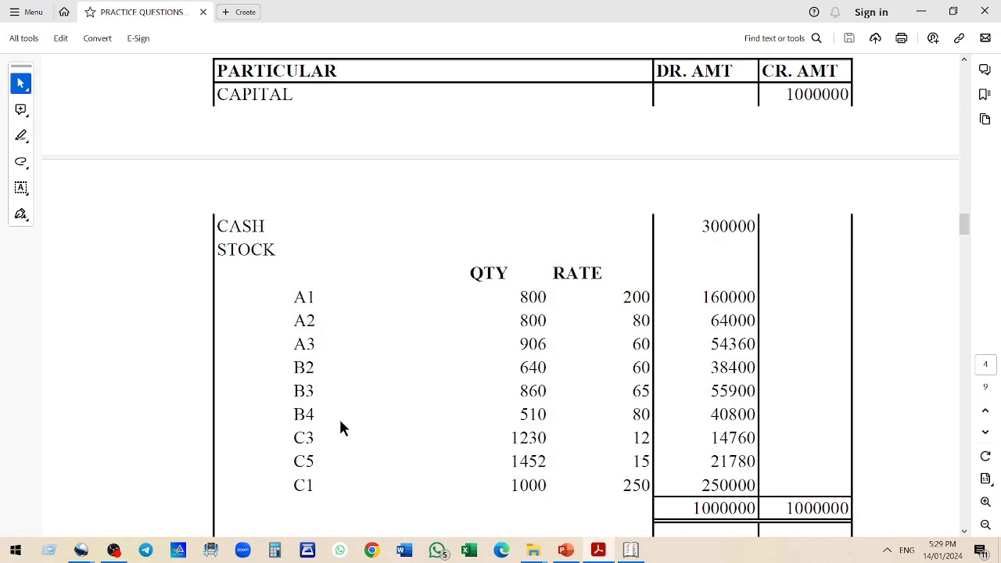
left_click(113, 552)
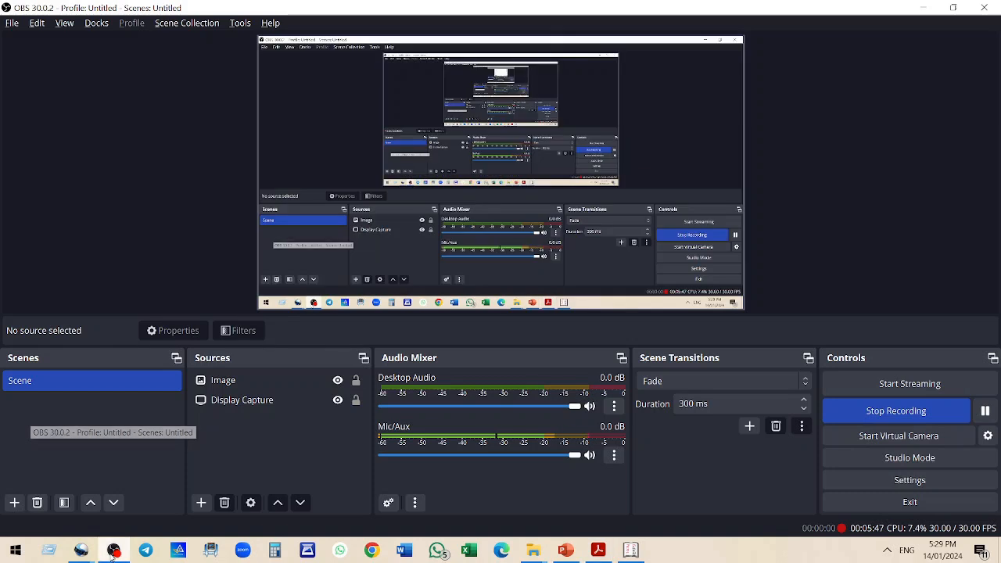
left_click(988, 414)
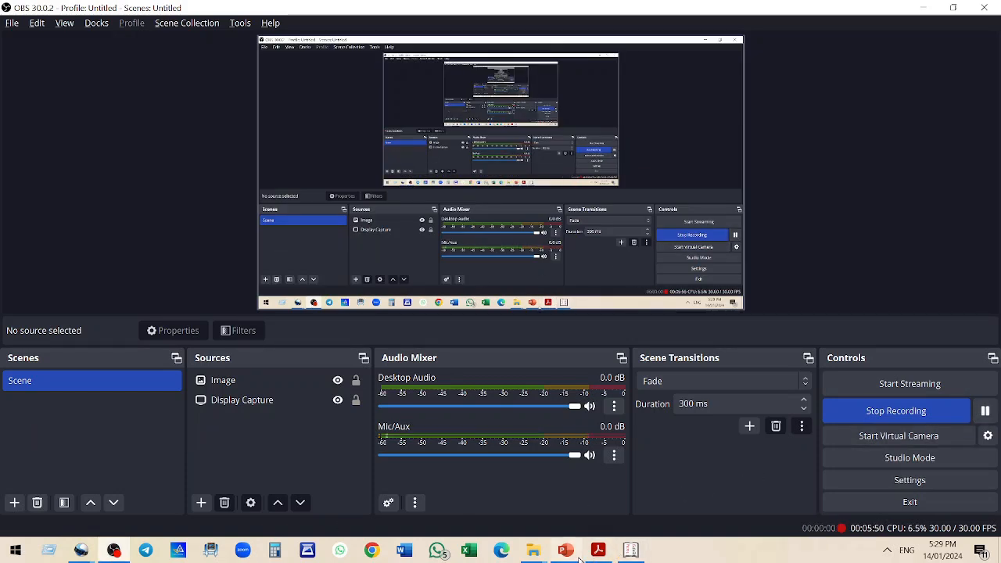
left_click(598, 551)
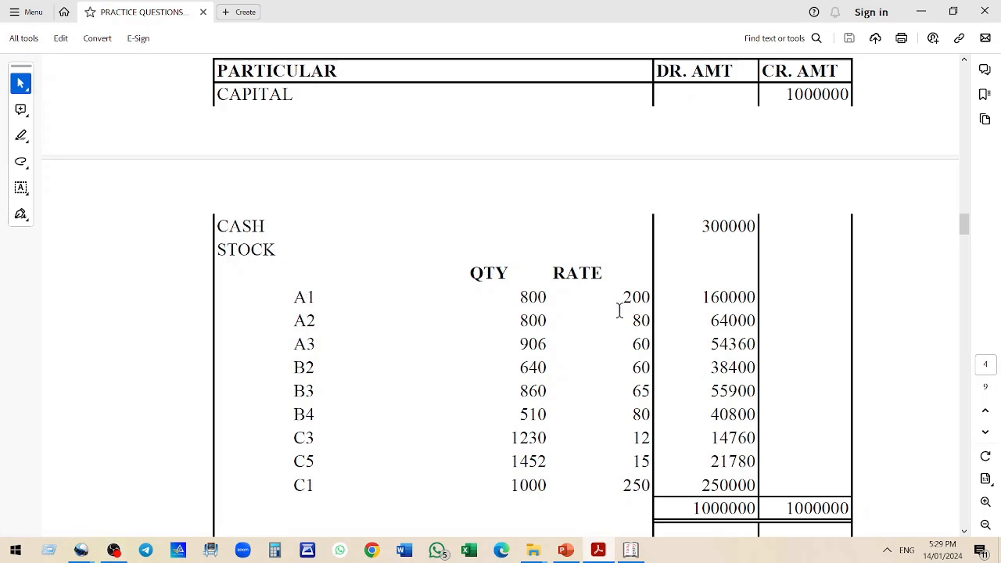
key("alt+Tab")
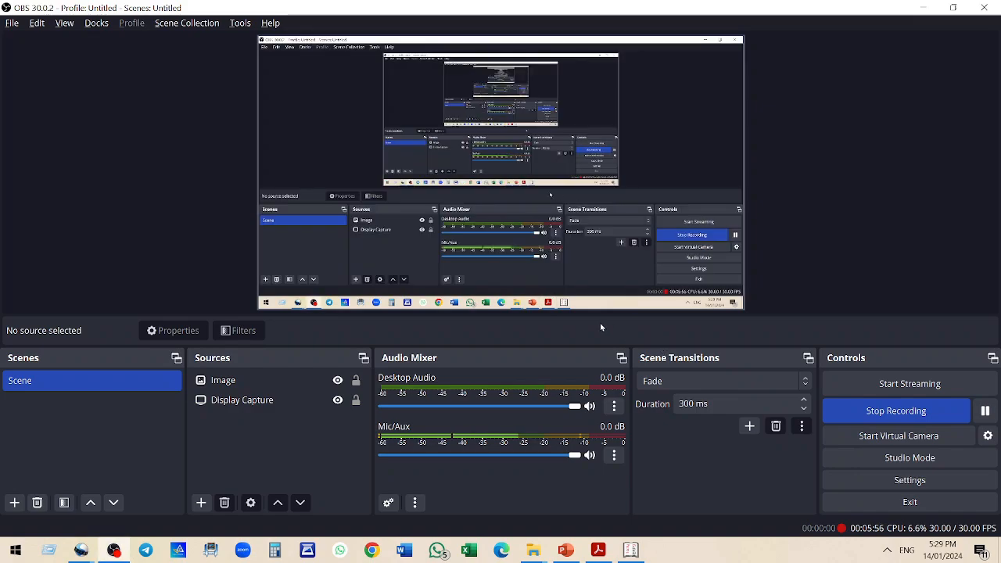
left_click(632, 550)
Open a new single stock item named A1 and place it under stock group A
key("Escape")
key("Escape")
key("Escape")
key("Escape")
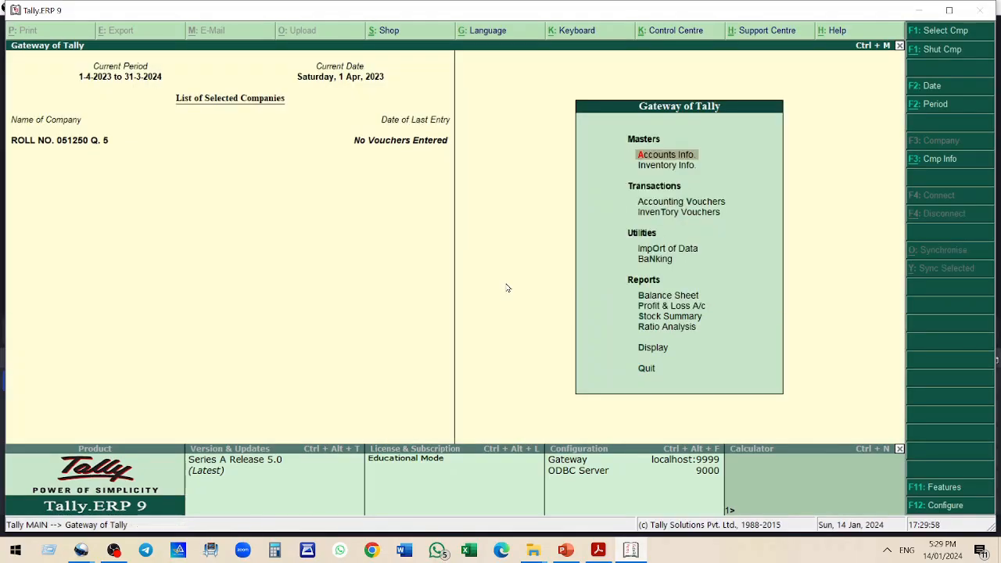
key("Down")
key("Return")
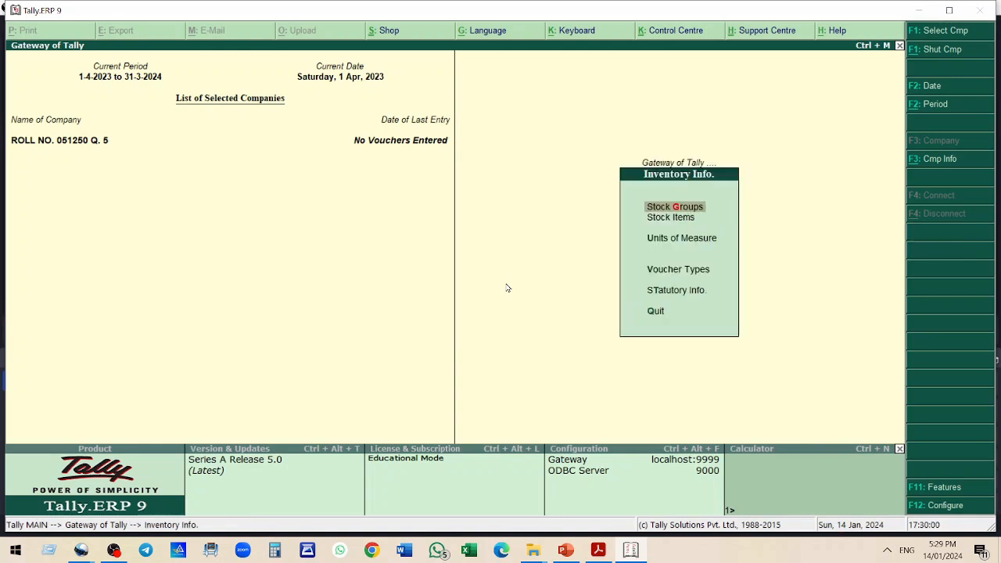
key("Down")
key("Return")
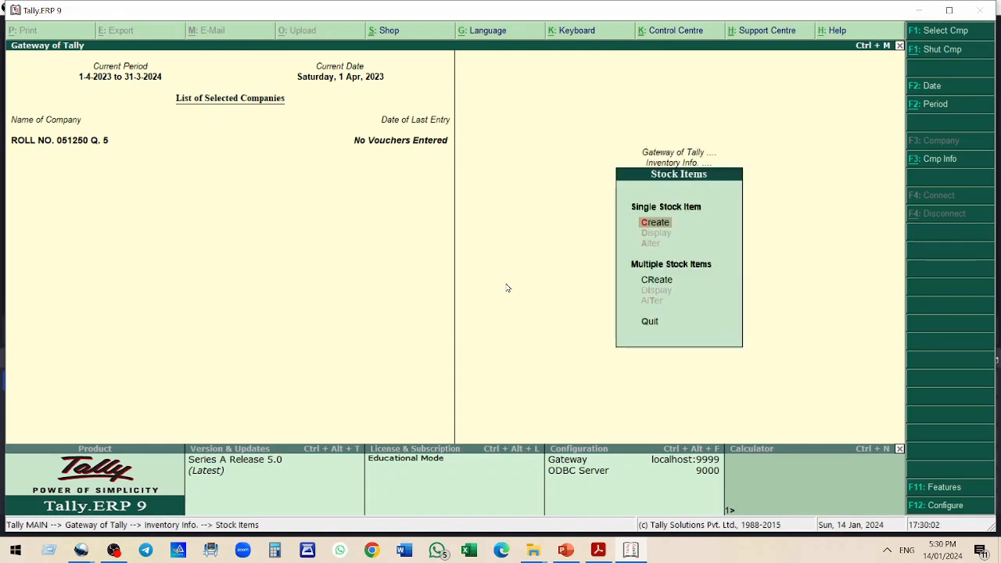
key("Return")
type("A1")
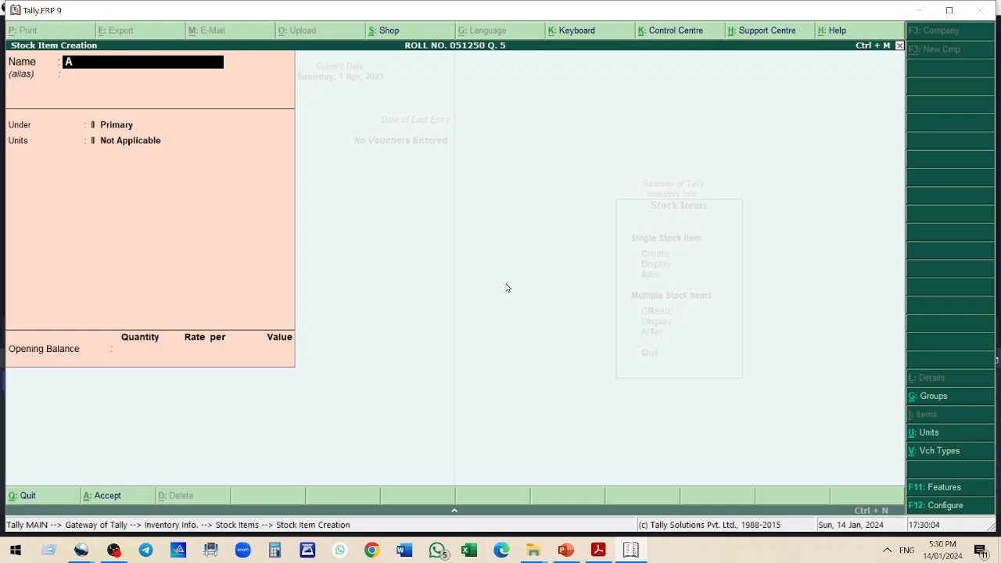
key("Return")
key("Return")
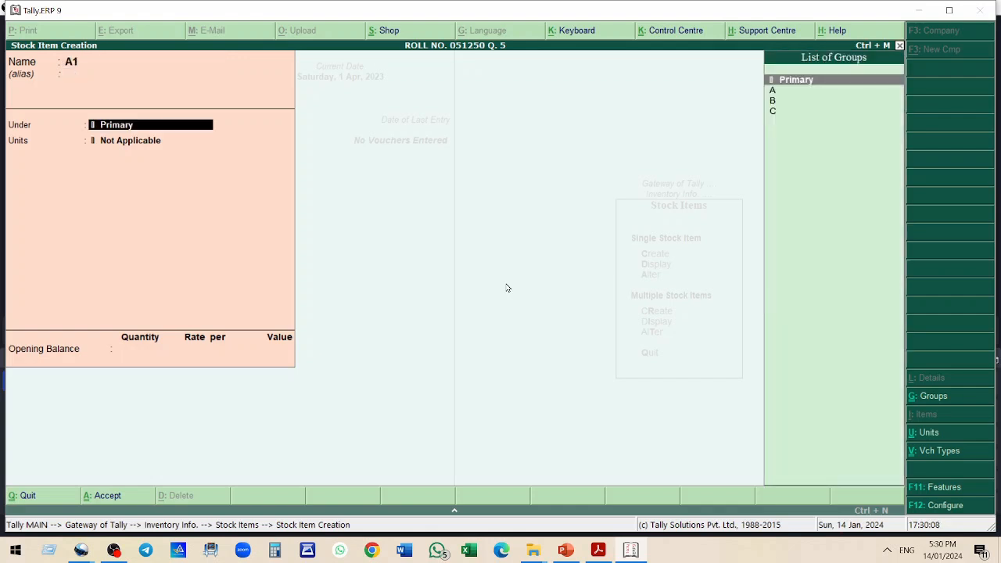
key("Down")
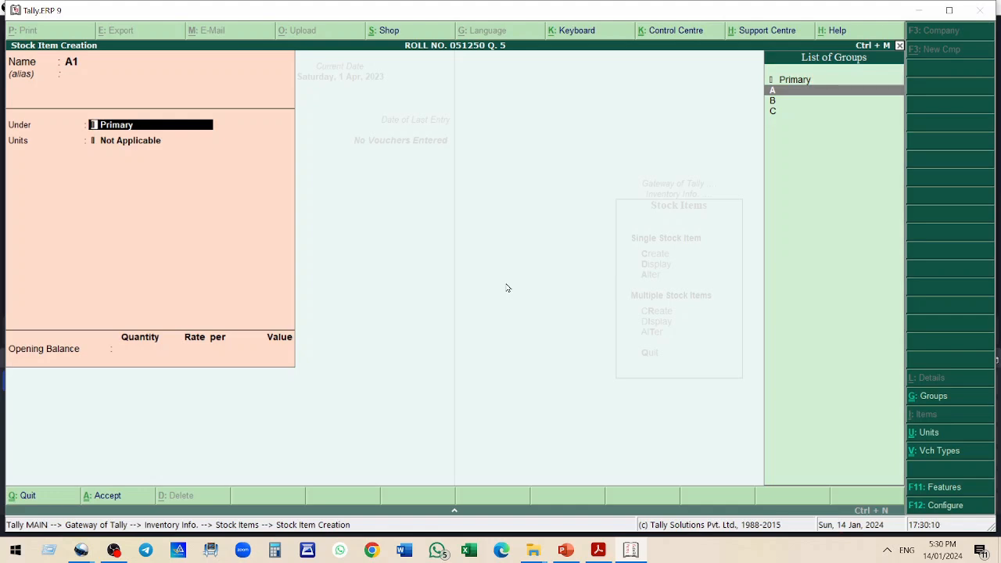
key("Return")
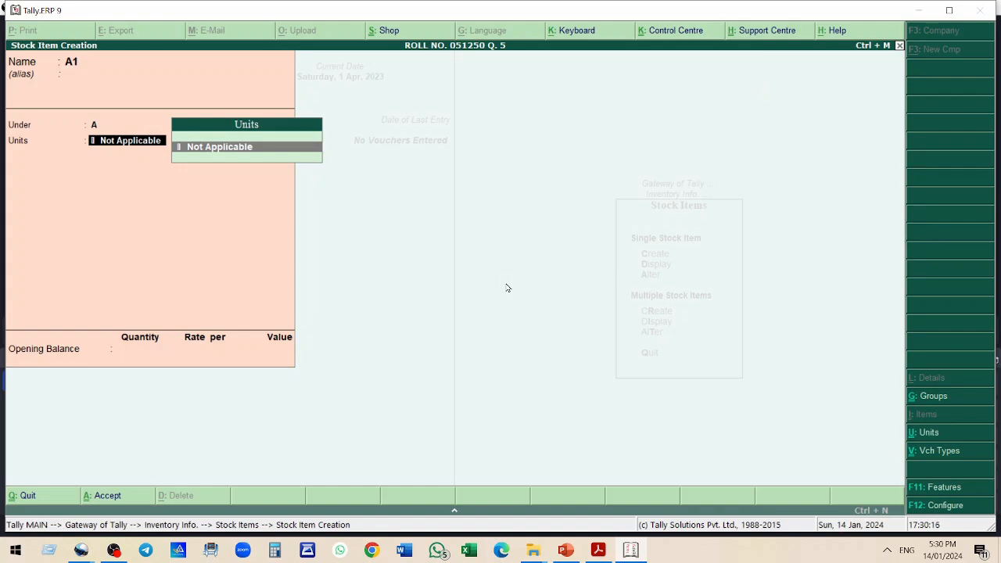
Create a simple unit of measure with symbol No and formal name Number
key("alt+c")
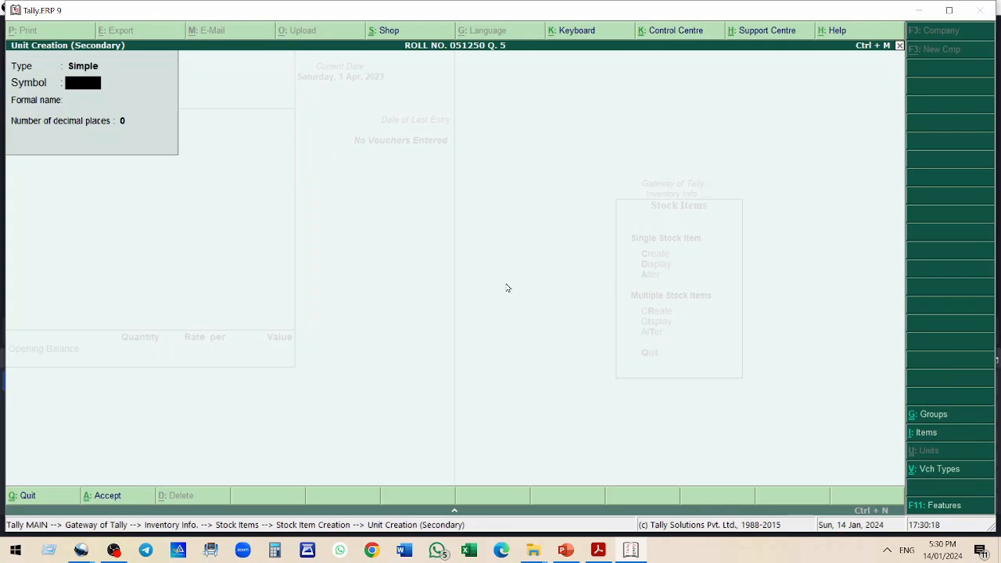
type("No")
key("Return")
type("Number")
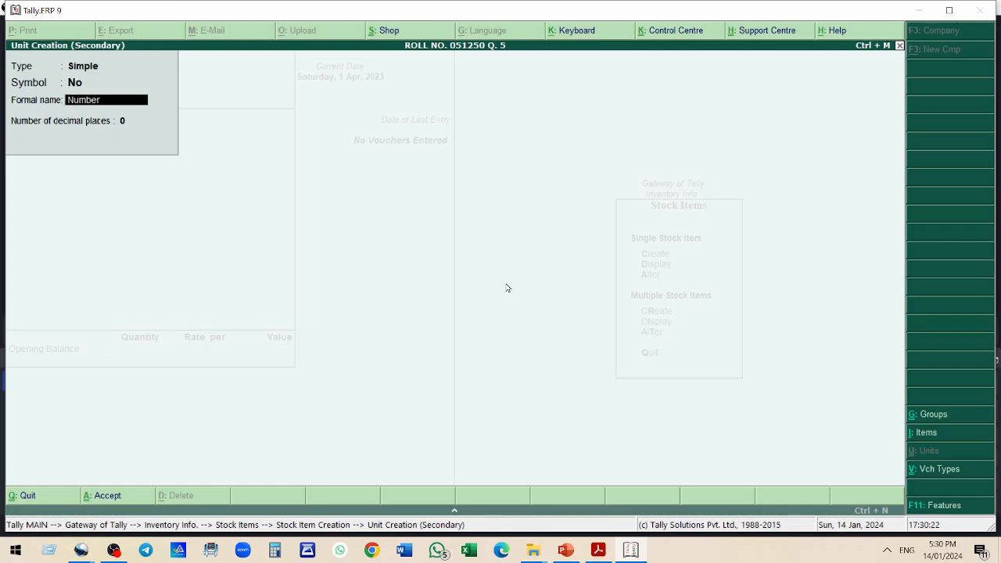
key("Return")
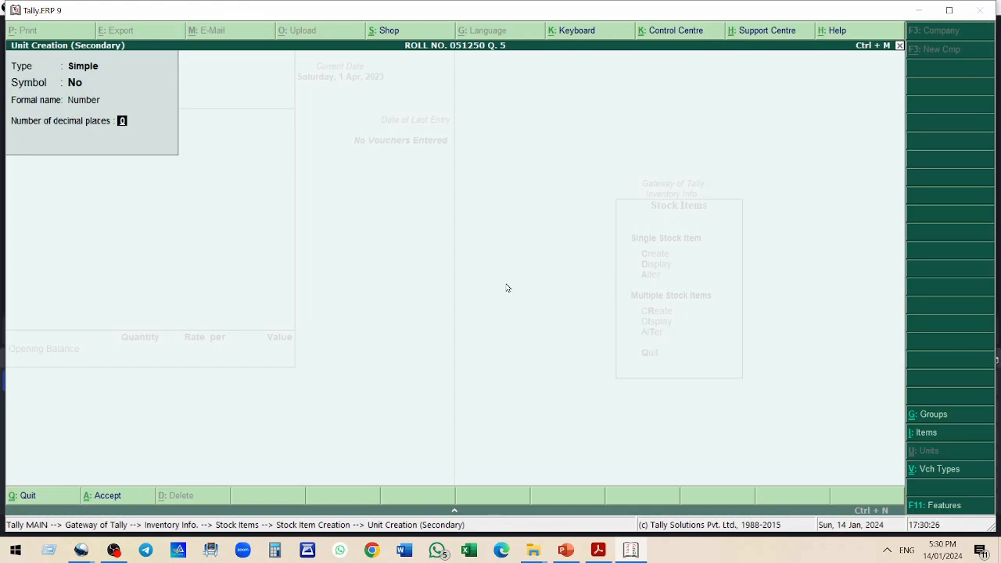
key("Return")
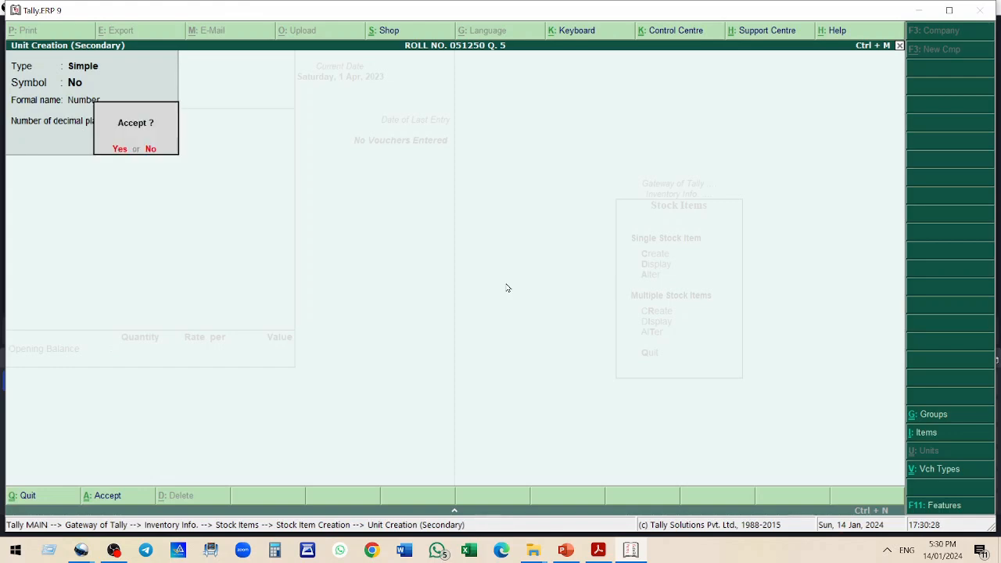
key("Return")
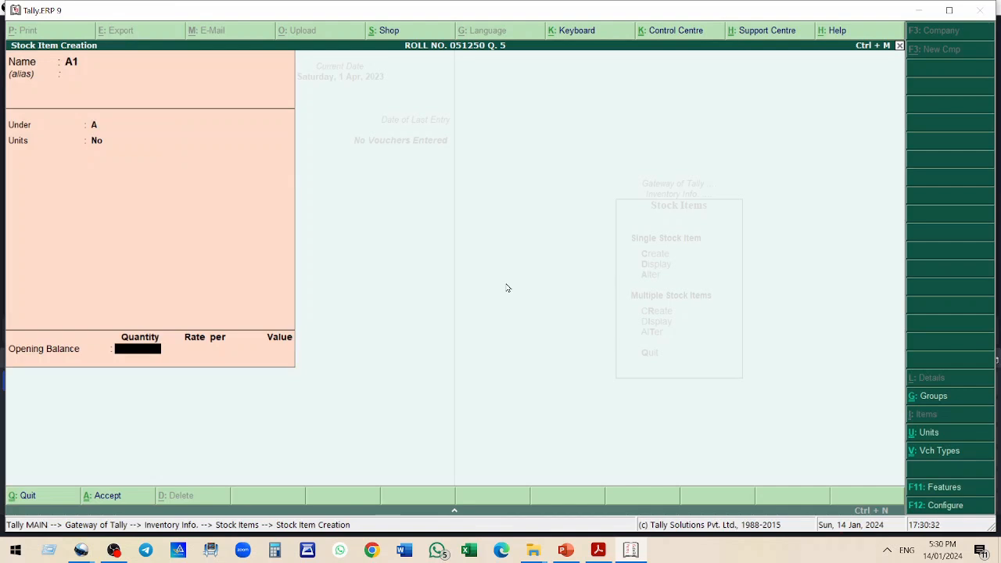
Give A1 the unit No and an opening balance of 800 at rate 200, then save the item
key("BackSpace")
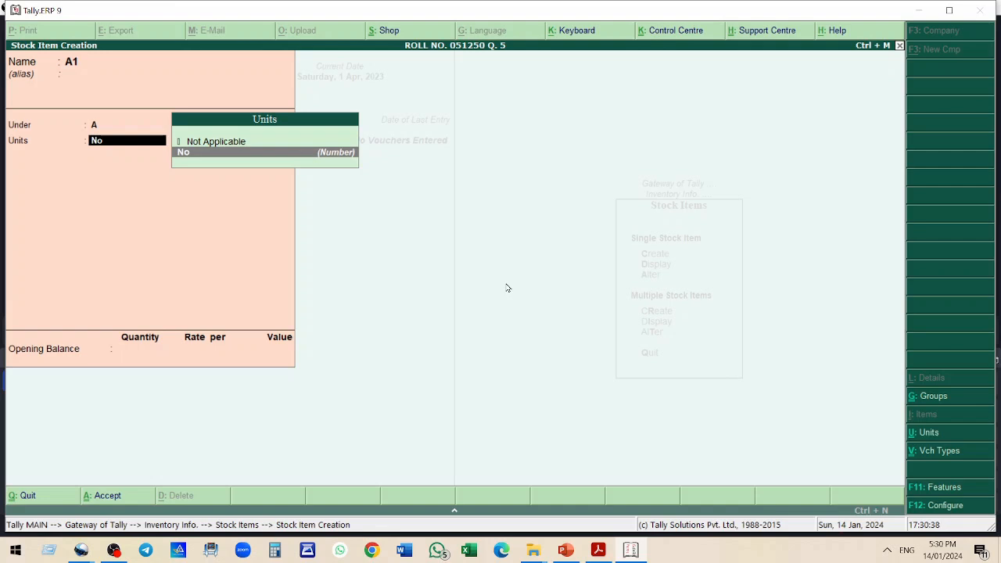
key("Return")
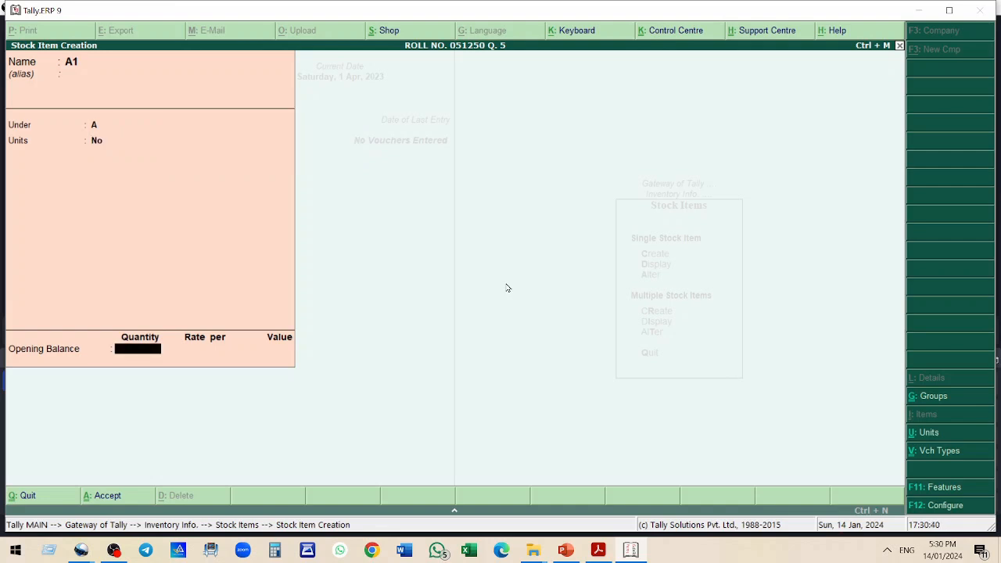
type("800")
key("Return")
type("200")
key("Return")
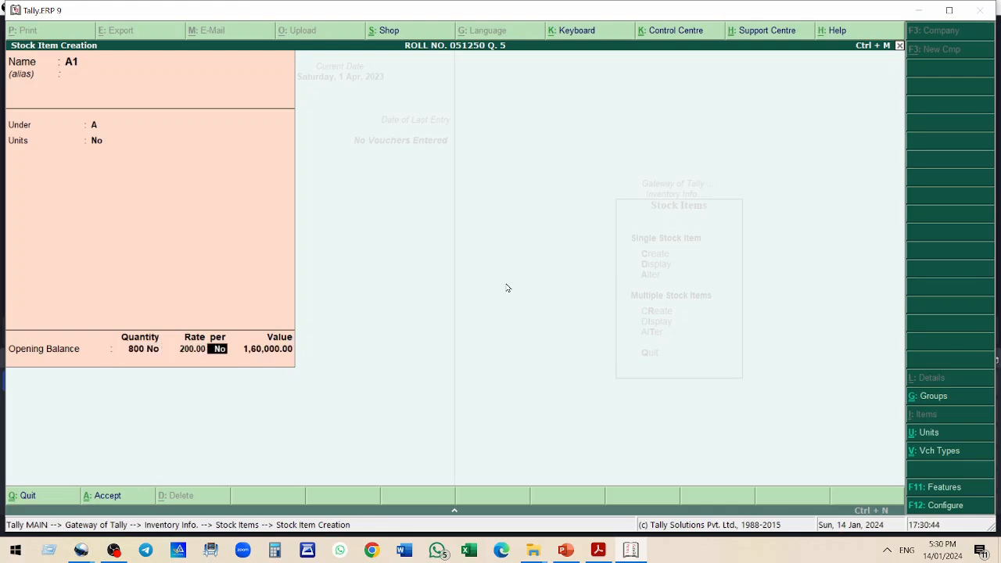
key("Return")
key("Return")
key("Return")
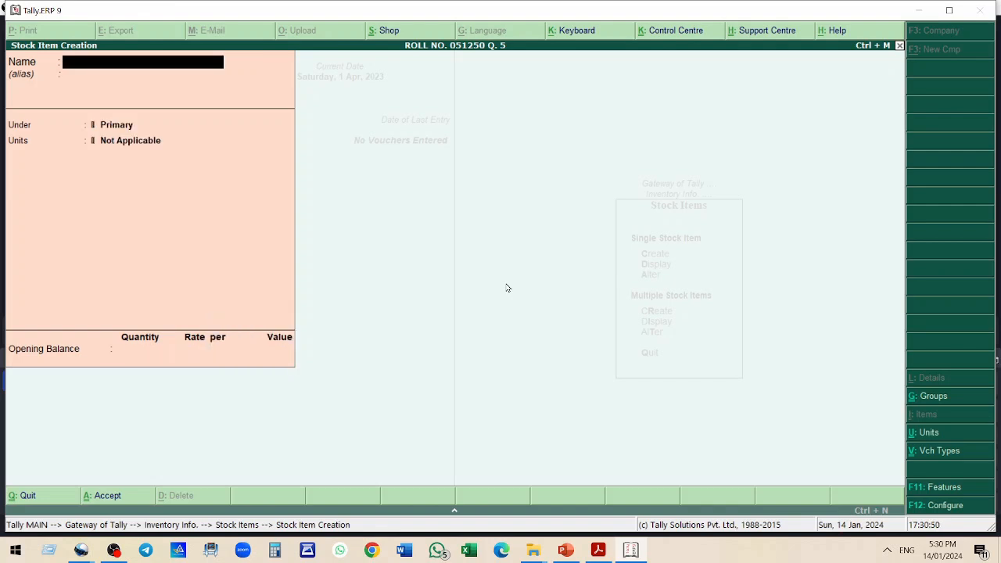
Create stock item A2 under group A in units No with opening balance 800 at rate 80
type("A2")
key("Return")
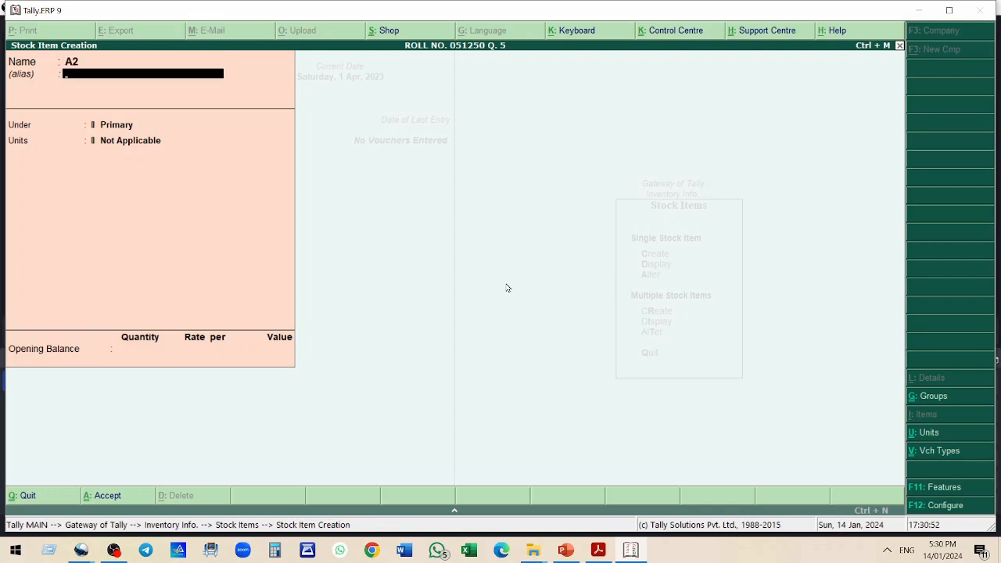
key("alt+Tab")
key("alt+Tab")
key("Tab")
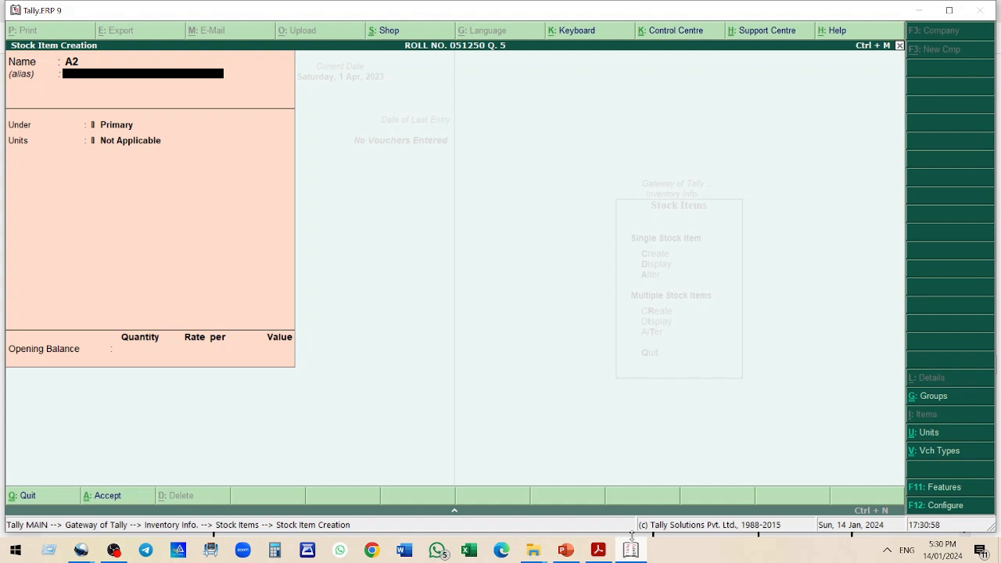
left_click(631, 550)
key("Return")
key("Down")
key("Return")
type("No")
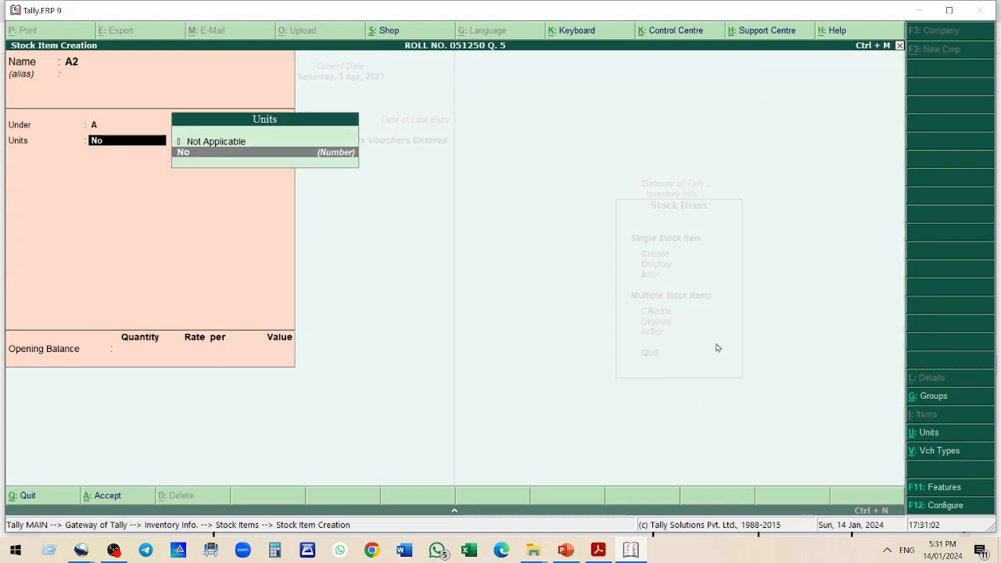
key("Return")
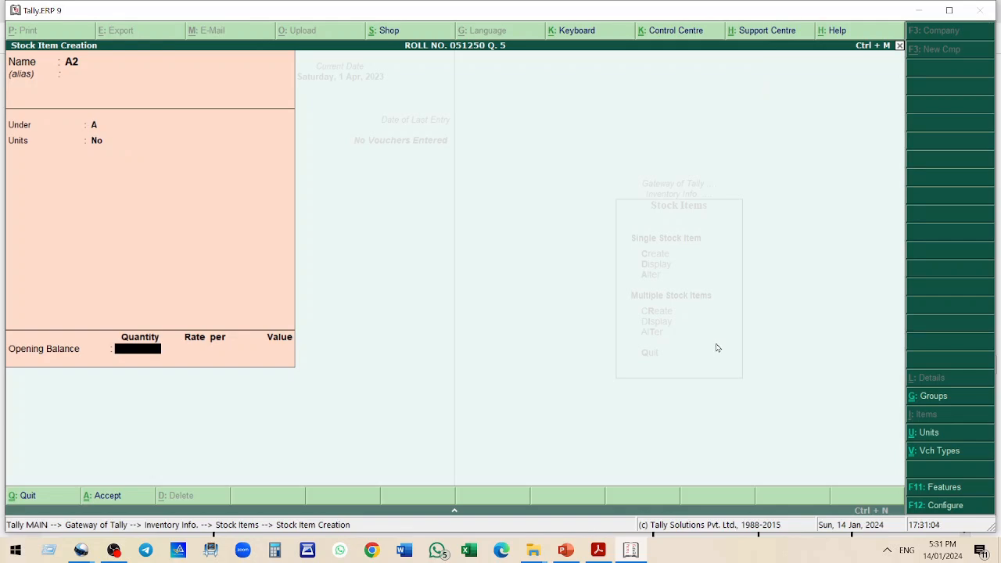
type("800")
key("Return")
type("80")
key("Return")
key("Return")
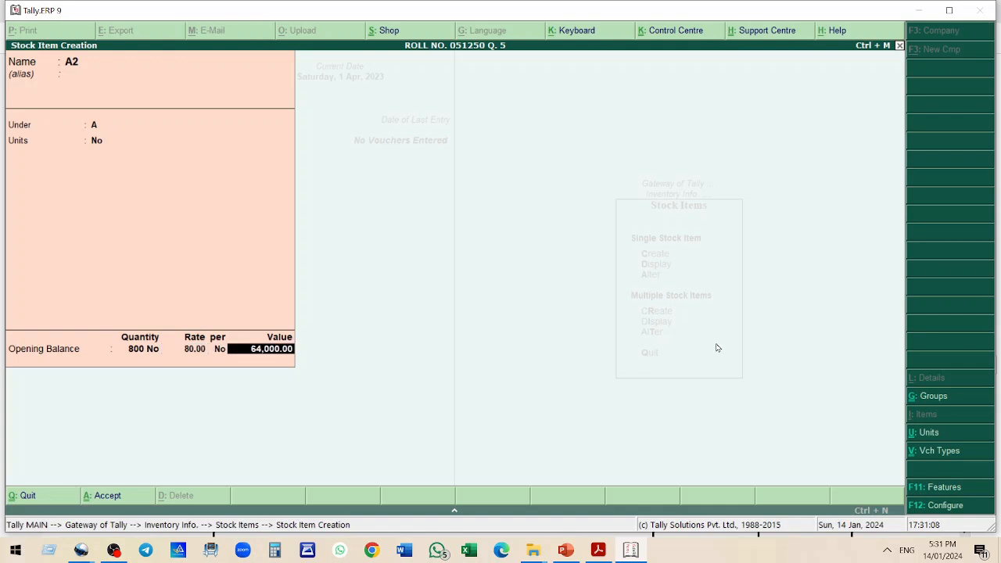
key("Return")
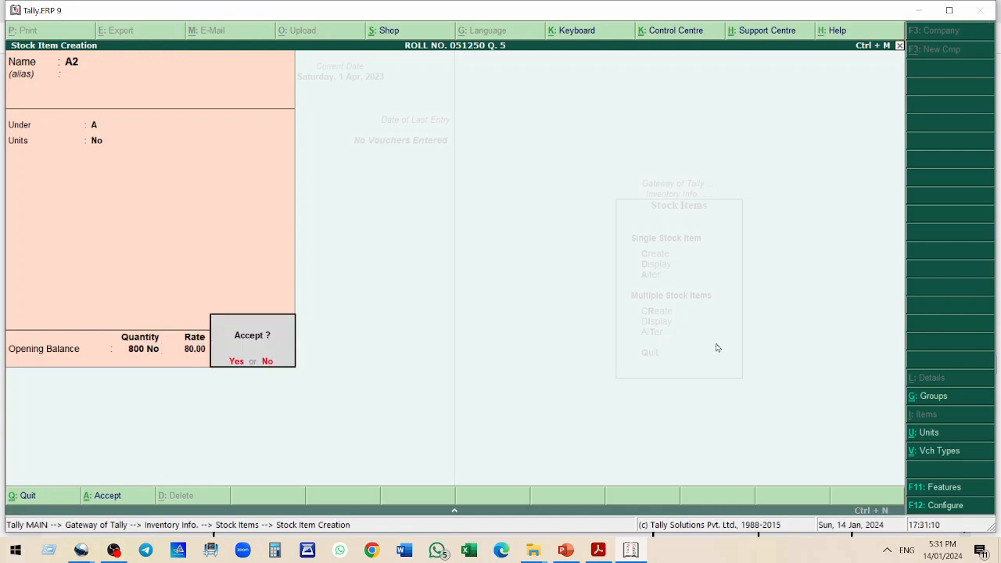
key("Escape")
Create stock item A3 under group A in units No with opening balance 906 at rate 60
key("alt+Tab")
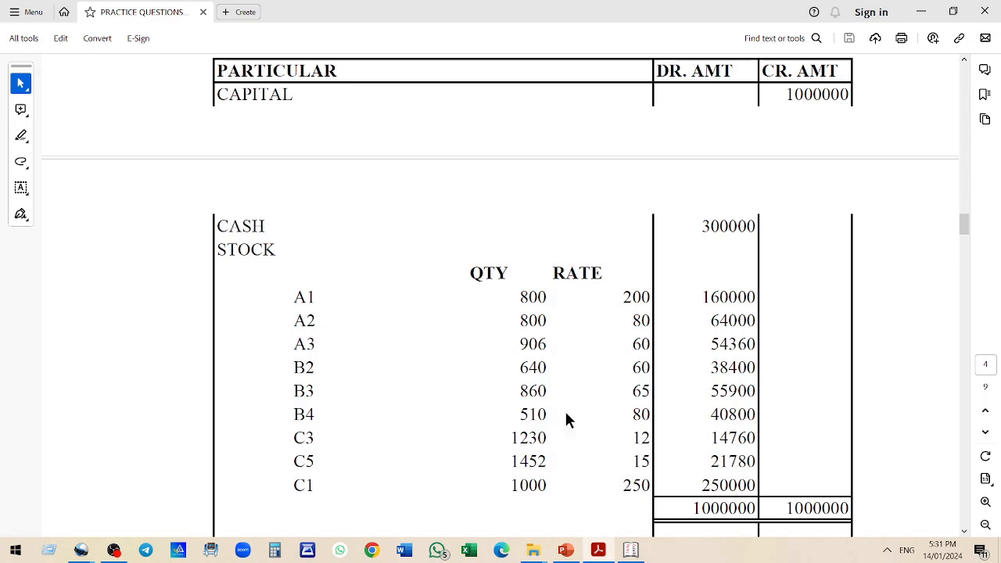
left_click_drag(290, 344, 653, 347)
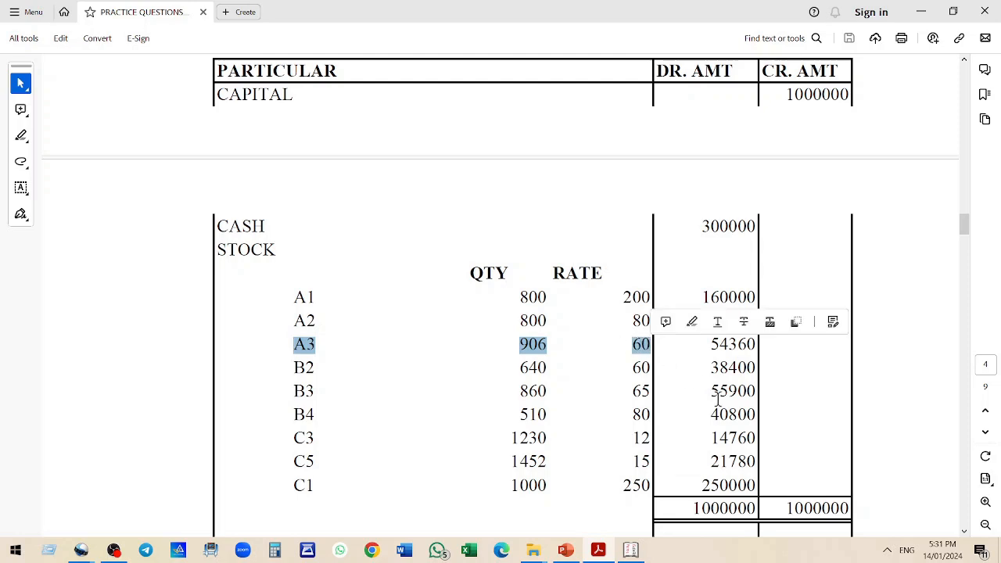
key("alt+Tab")
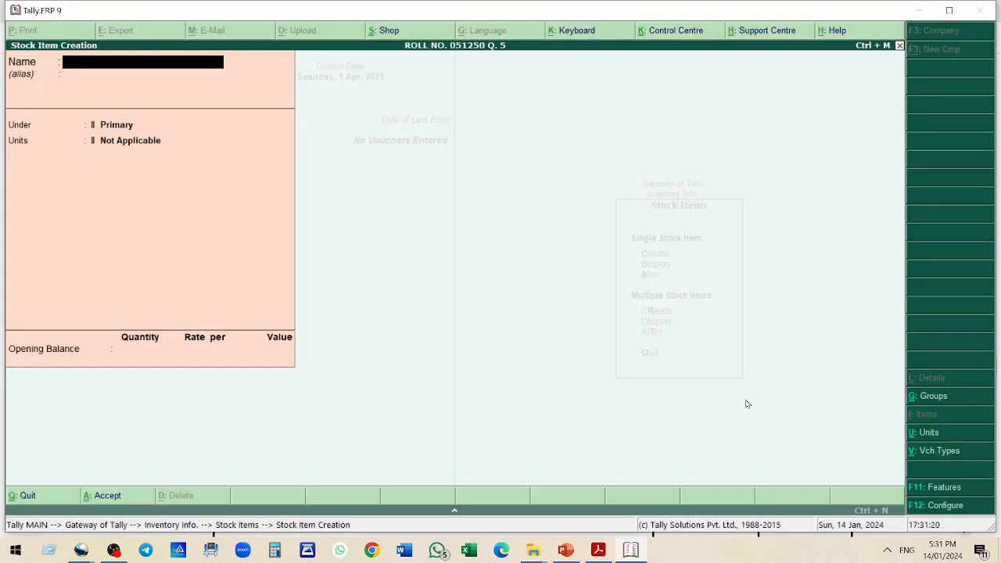
type("3")
key("Return")
key("Down")
key("Return")
key("Down")
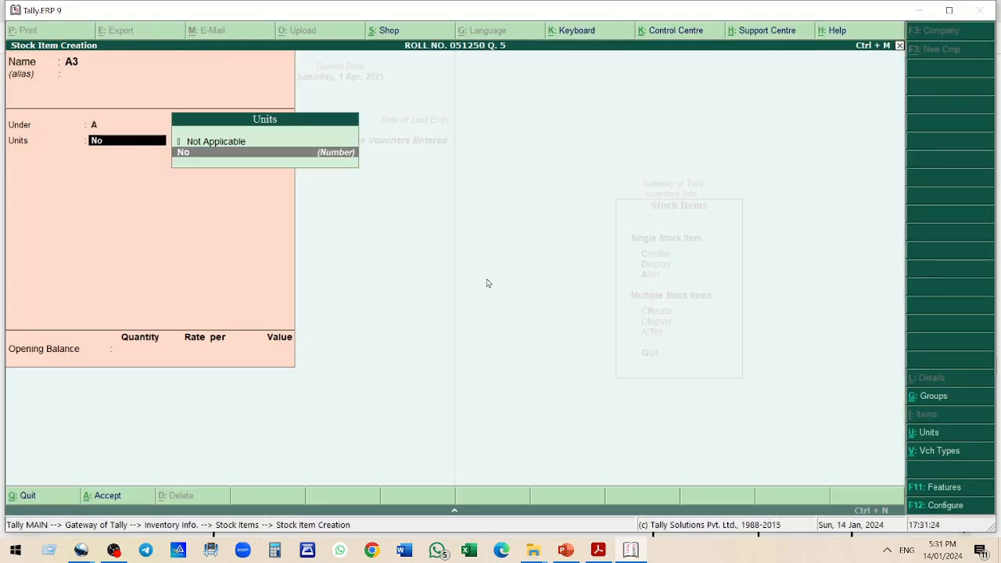
key("Return")
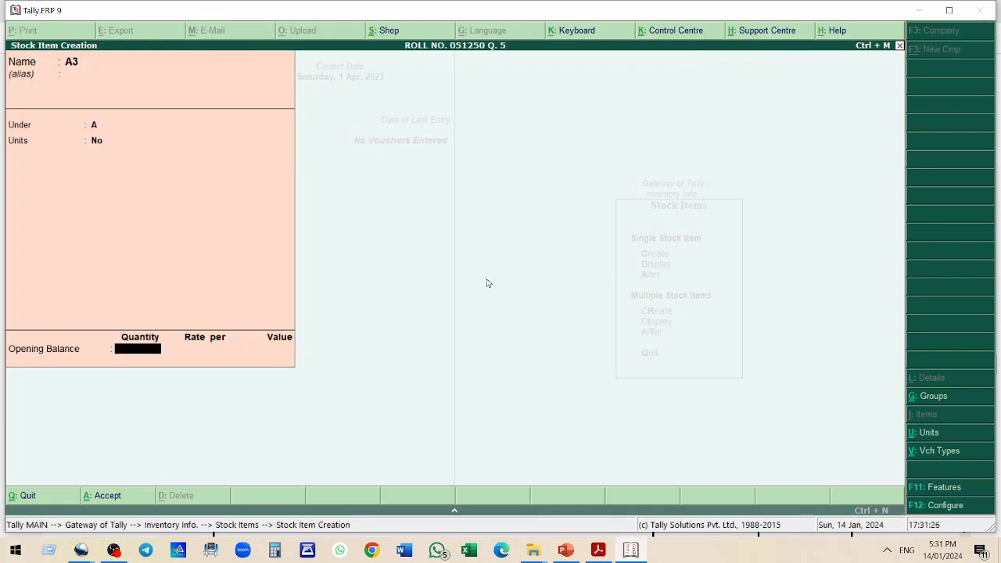
type("906")
key("Return")
type("60")
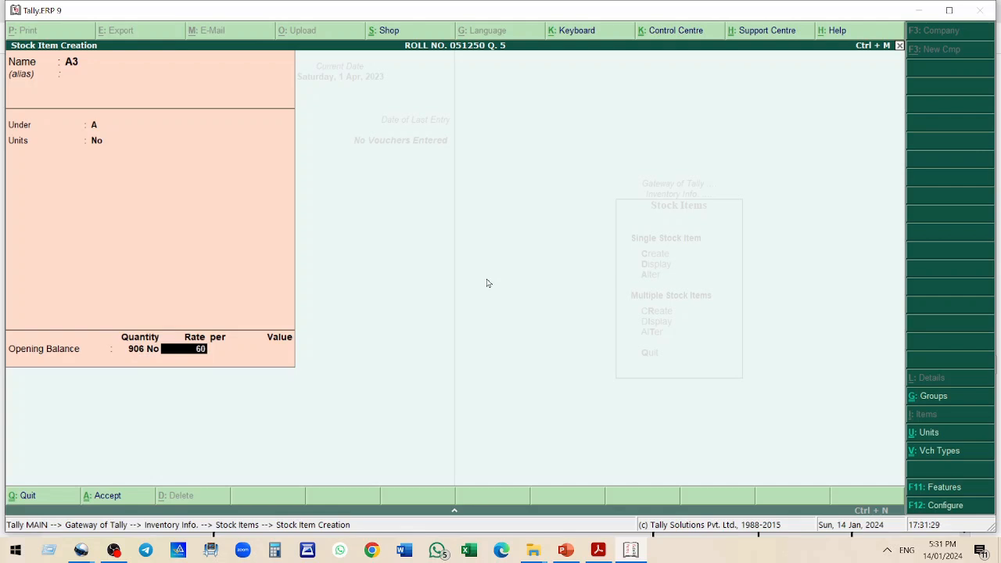
key("Return")
key("Return")
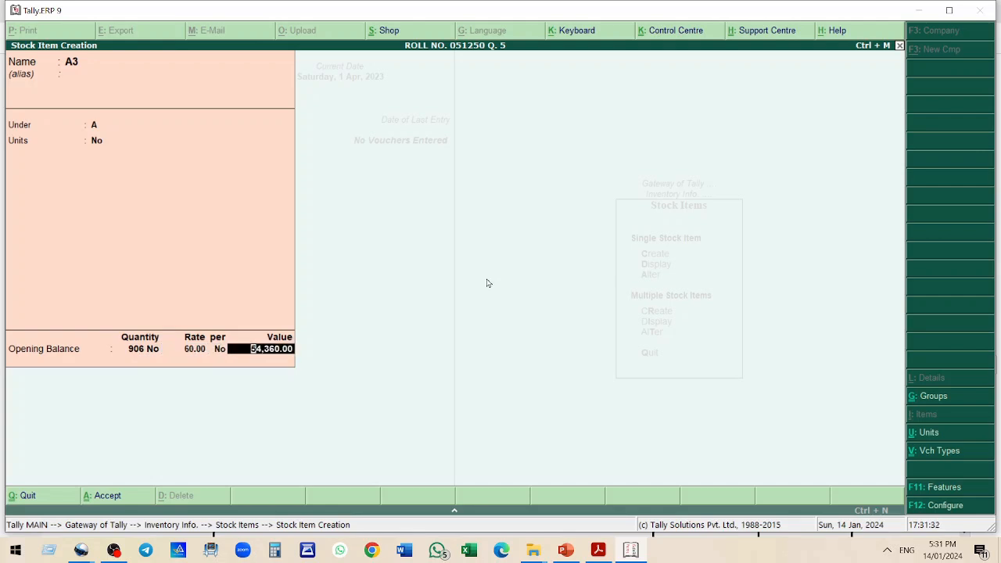
key("Return")
key("Return")
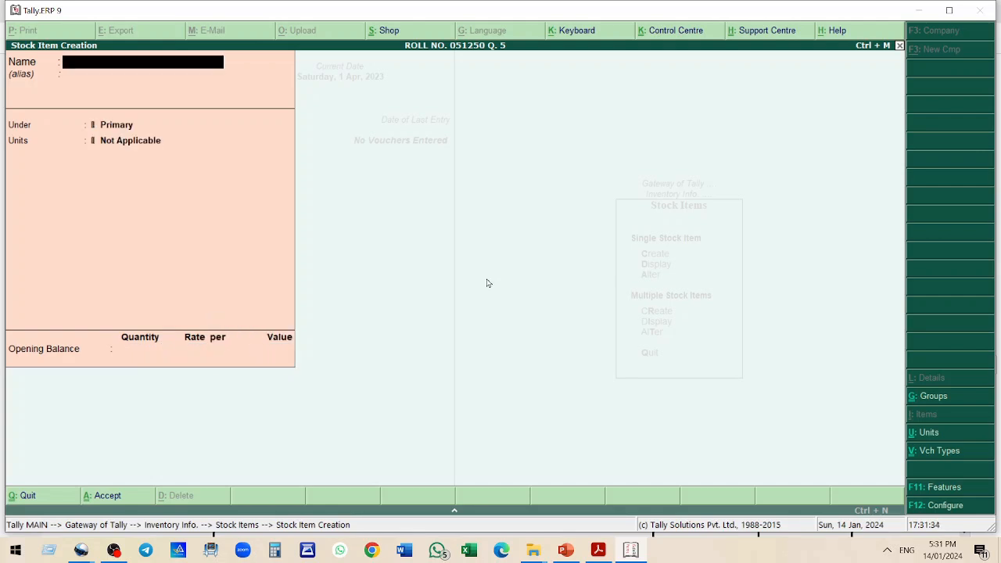
Check B2's quantity and rate in the practice question, then create stock item B2 under group B in units No with opening balance 640 at rate 60
key("alt+Tab")
scroll(439, 322, "down", 1)
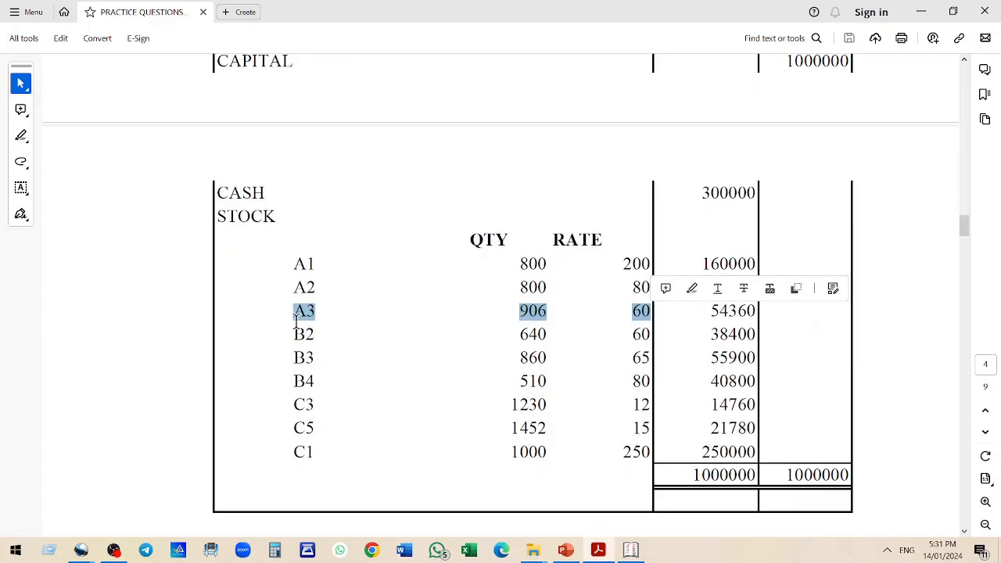
left_click_drag(291, 334, 614, 334)
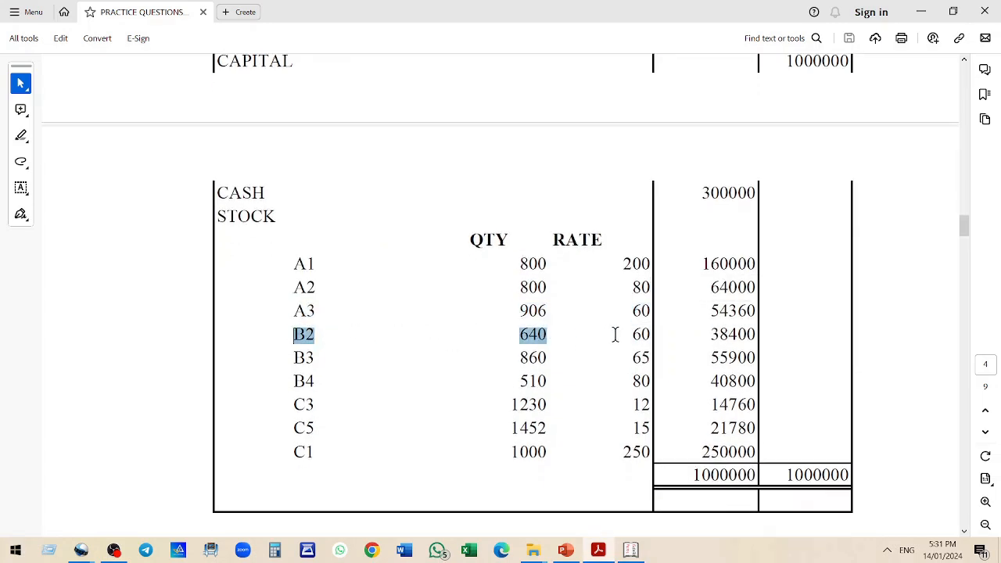
key("alt+Tab")
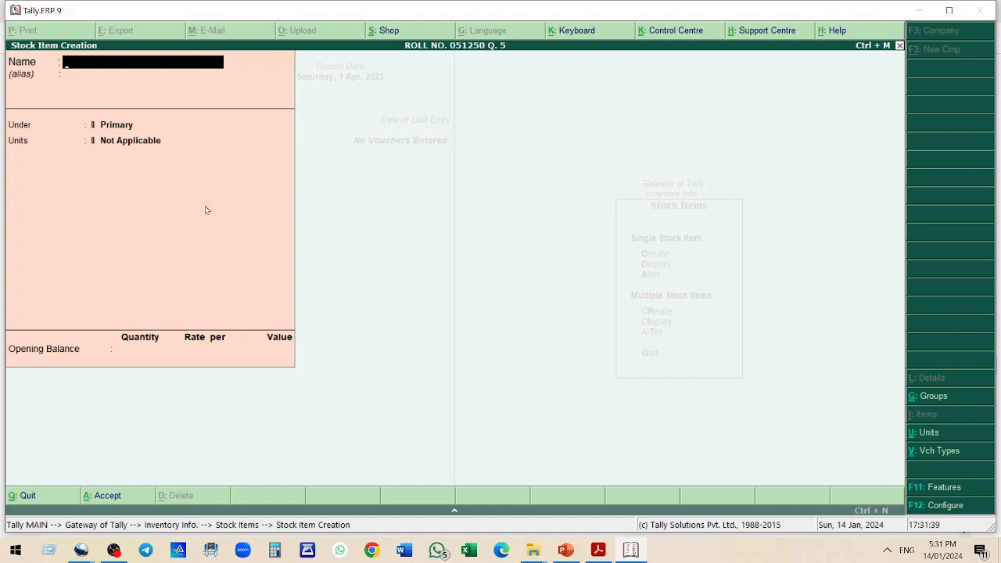
type("B2")
key("Return")
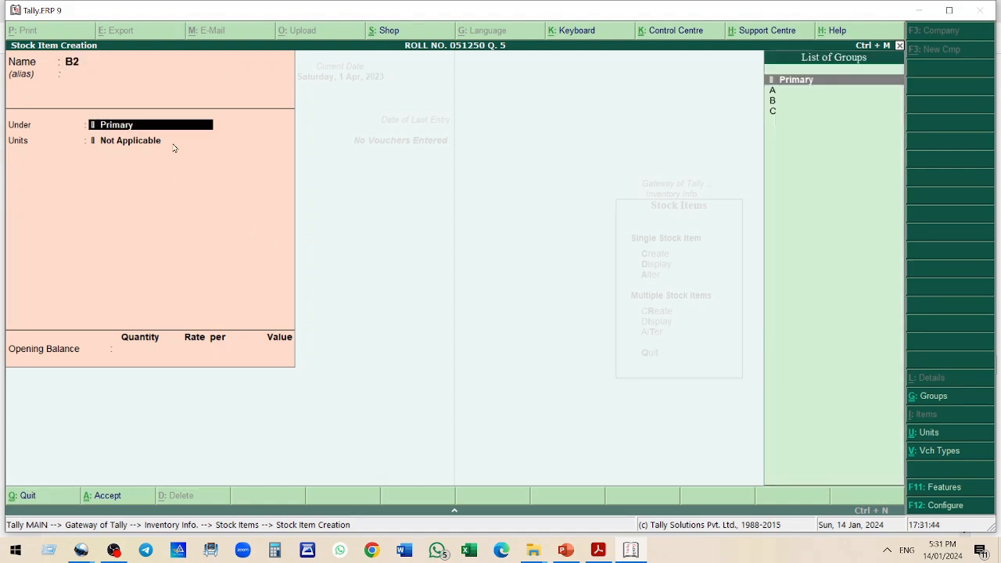
key("Down")
key("Down")
key("Return")
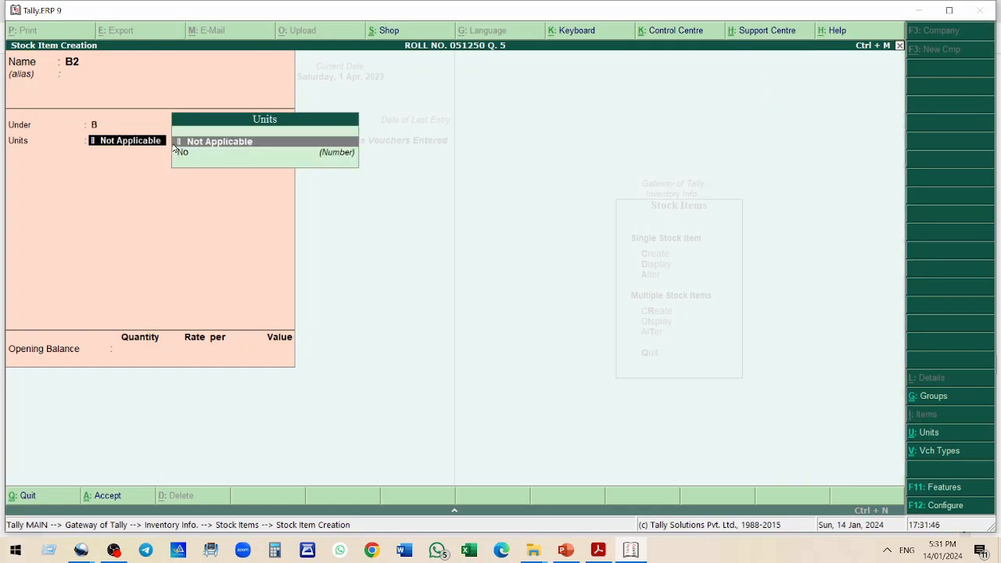
key("Down")
key("Return")
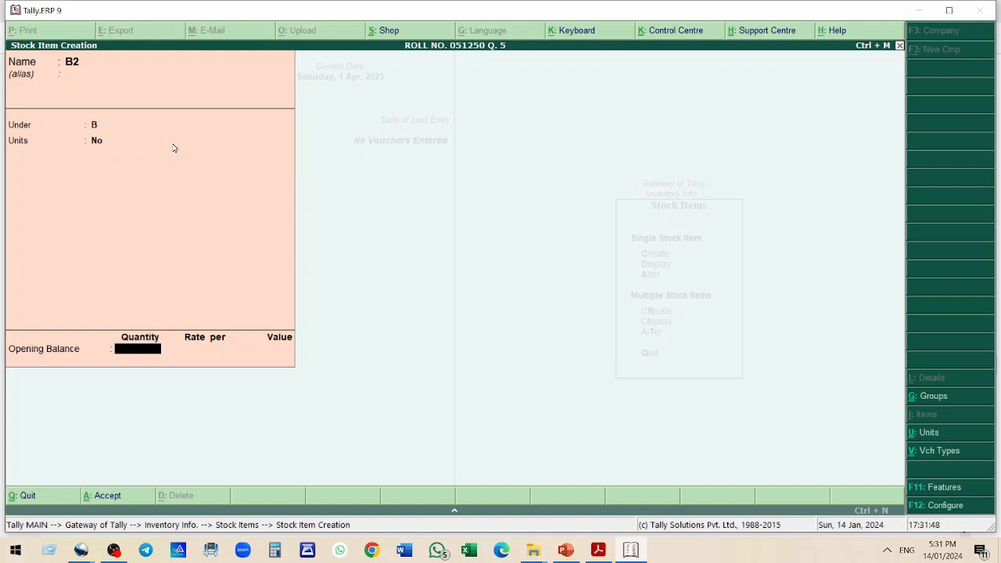
type("640")
key("Return")
type("60")
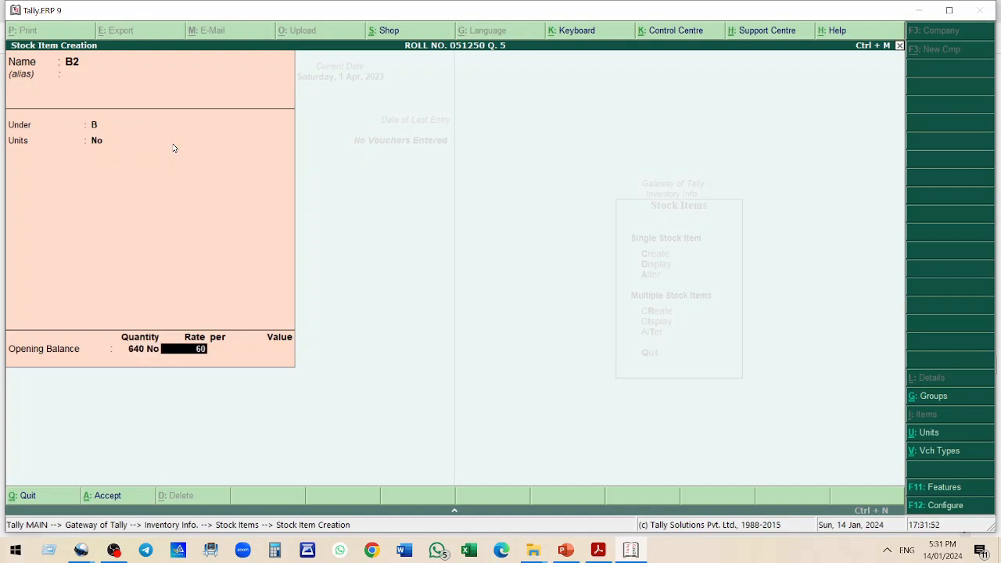
key("Return")
key("Return")
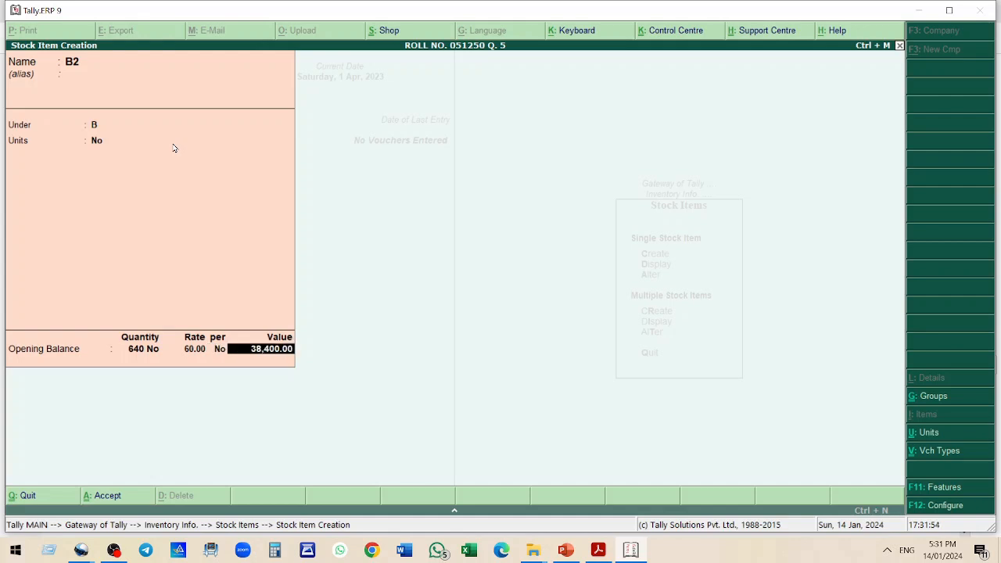
key("Return")
key("Return")
Create stock item B3 under group B in units No with opening balance 860 at rate 65
key("alt+Tab")
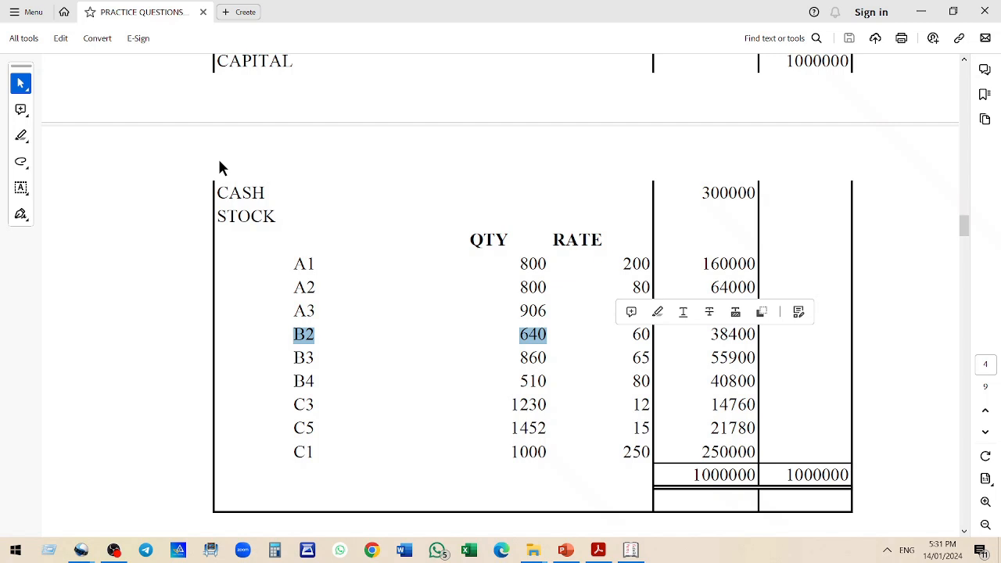
left_click_drag(293, 362, 650, 358)
key("alt+Tab")
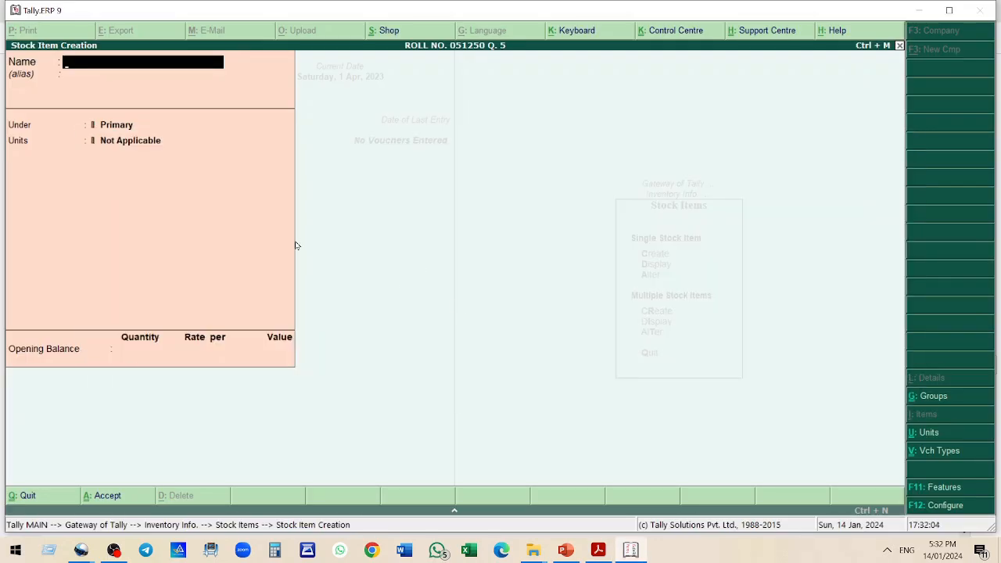
type("B3")
key("Return")
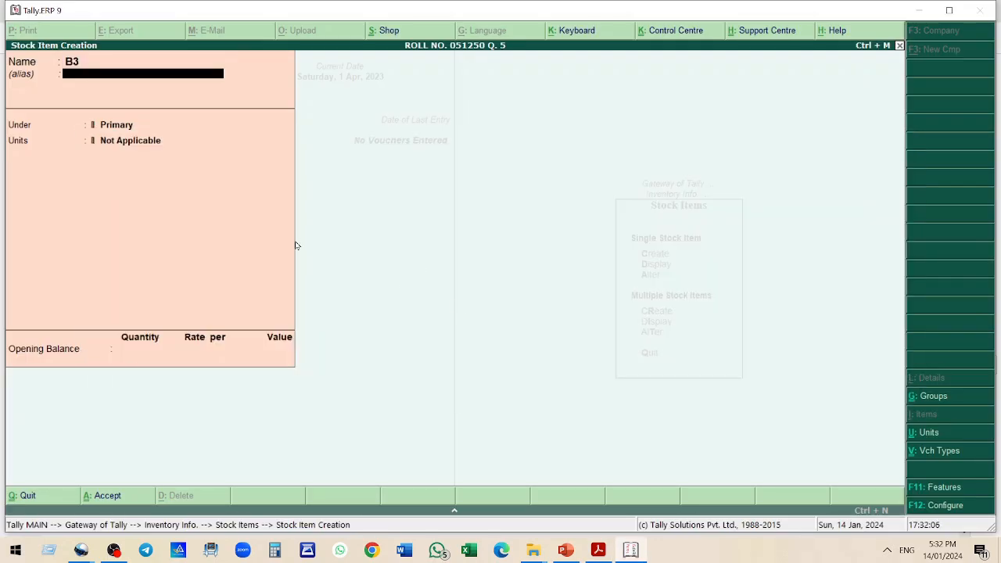
key("Return")
key("Down")
key("Down")
key("Return")
key("Down")
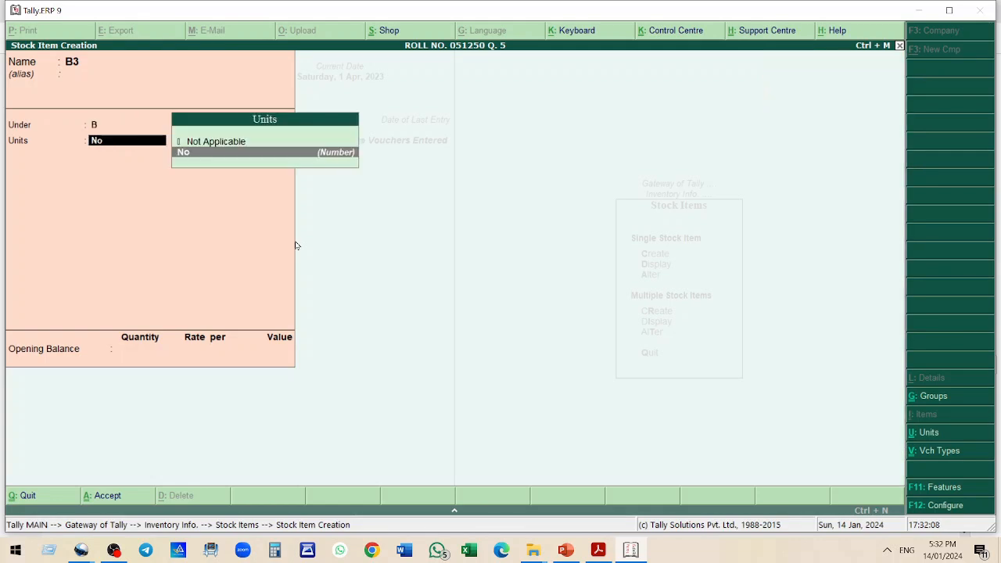
key("Return")
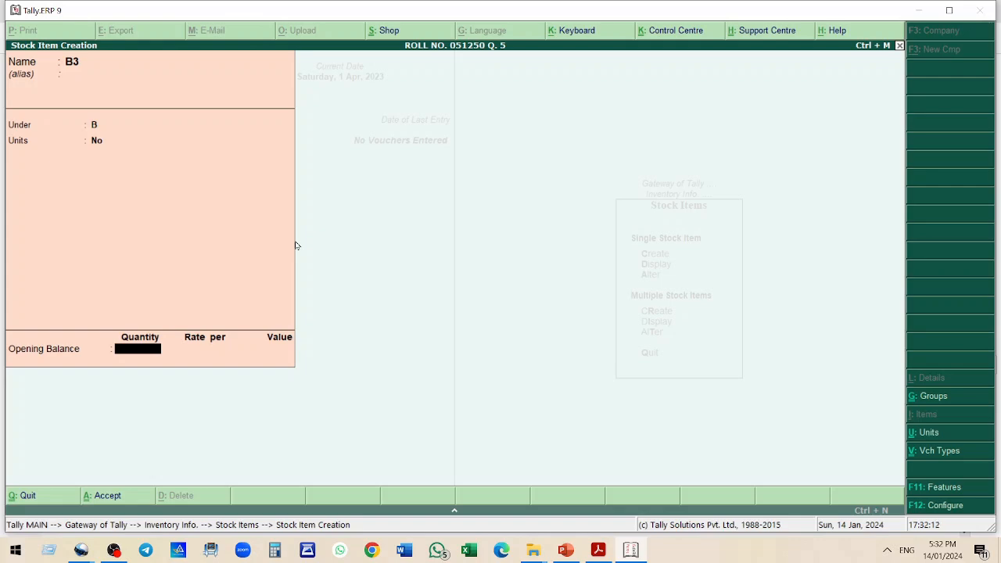
type("860")
key("Return")
type("65")
key("Return")
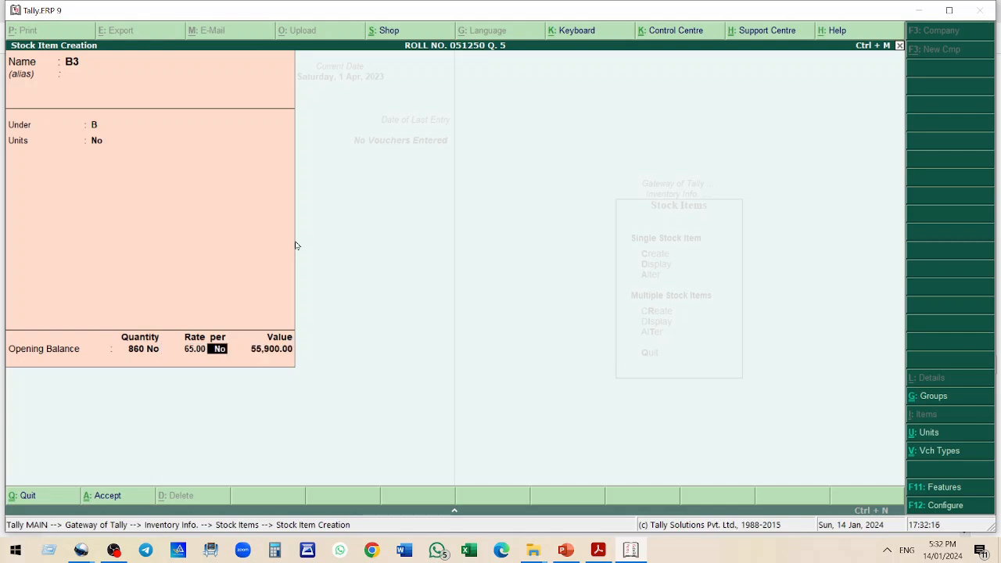
key("Return")
key("Return")
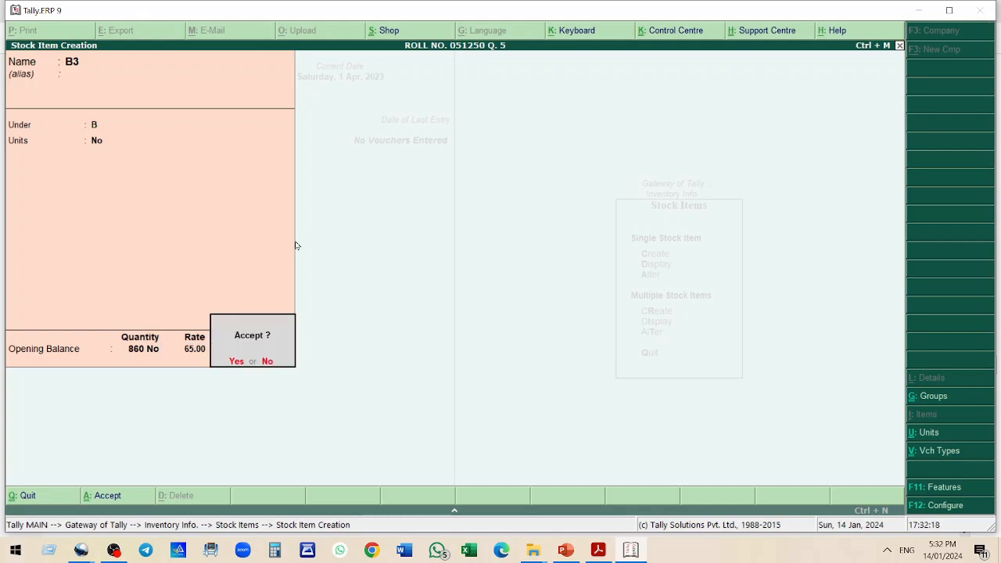
key("Return")
Create stock item B4 under group B in units No with opening balance 510 at rate 80
key("alt+Tab")
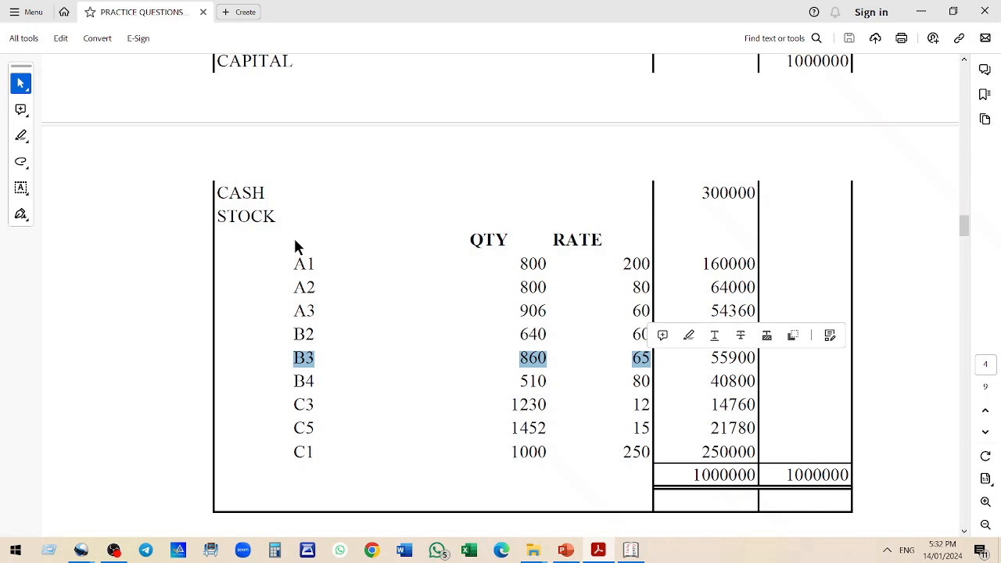
left_click_drag(286, 381, 650, 380)
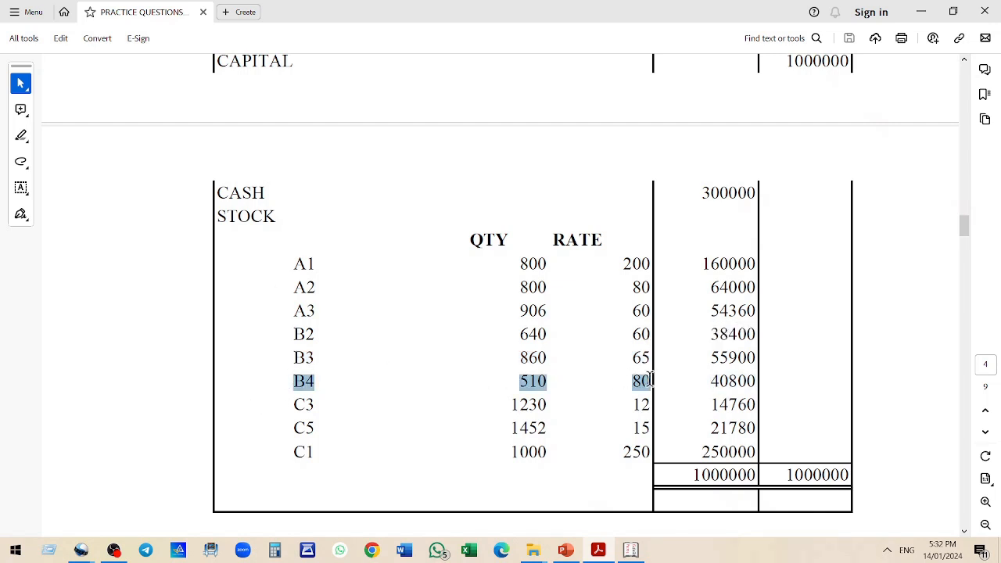
key("alt+Tab")
type("B4")
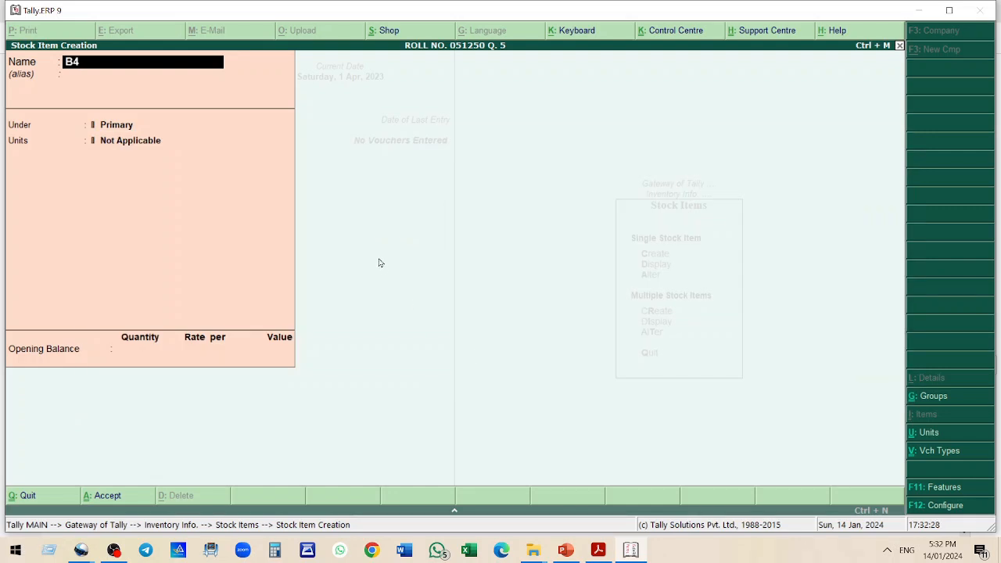
key("Return")
key("Return")
key("Down")
key("Down")
key("Return")
key("Down")
key("Return")
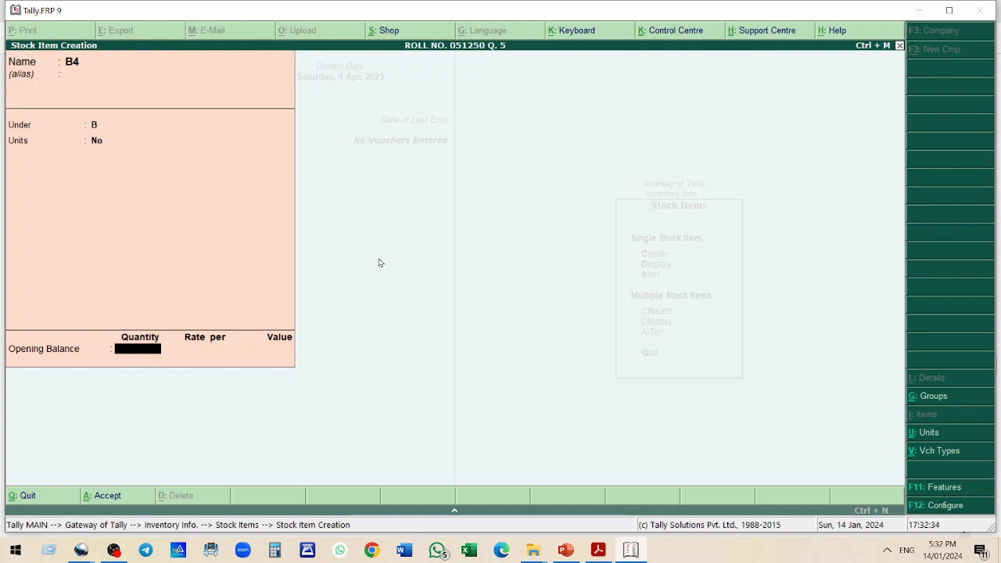
type("510")
key("Return")
type("80")
key("Return")
key("Return")
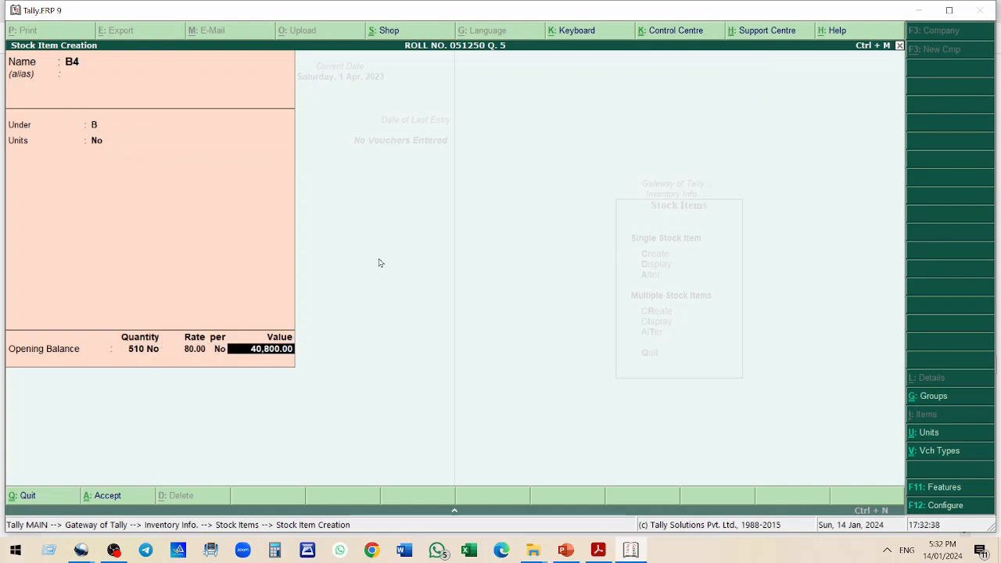
key("Return")
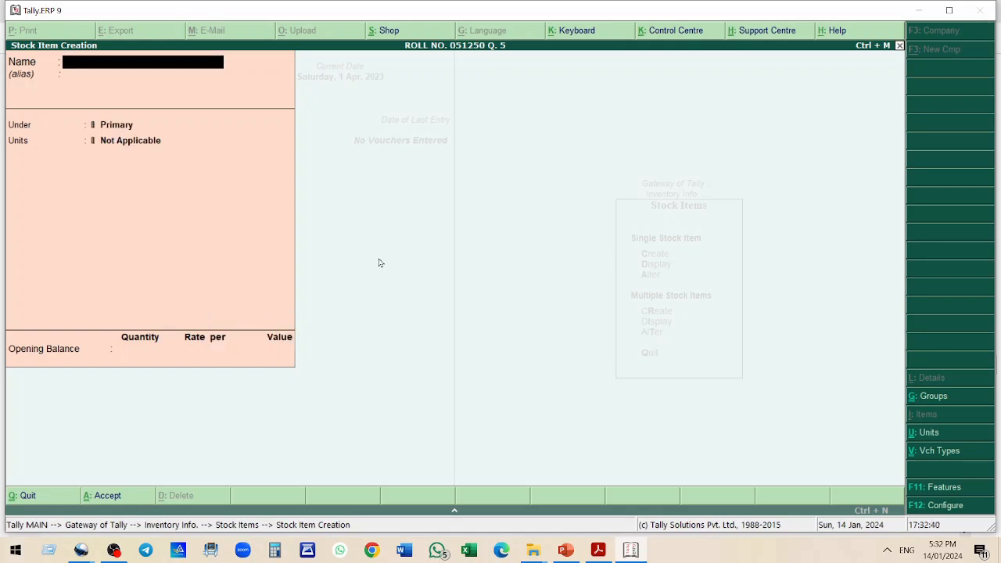
Create stock item C3 under group C in units No with opening balance 1230 at rate 12
key("alt+Tab")
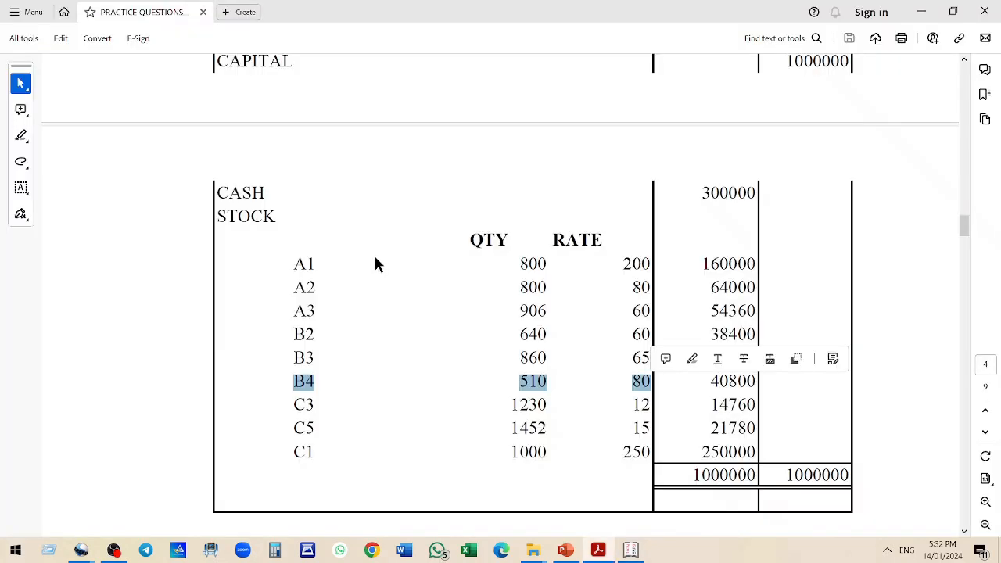
scroll(369, 314, "down", 1)
scroll(335, 375, "down", 1)
left_click_drag(294, 346, 662, 347)
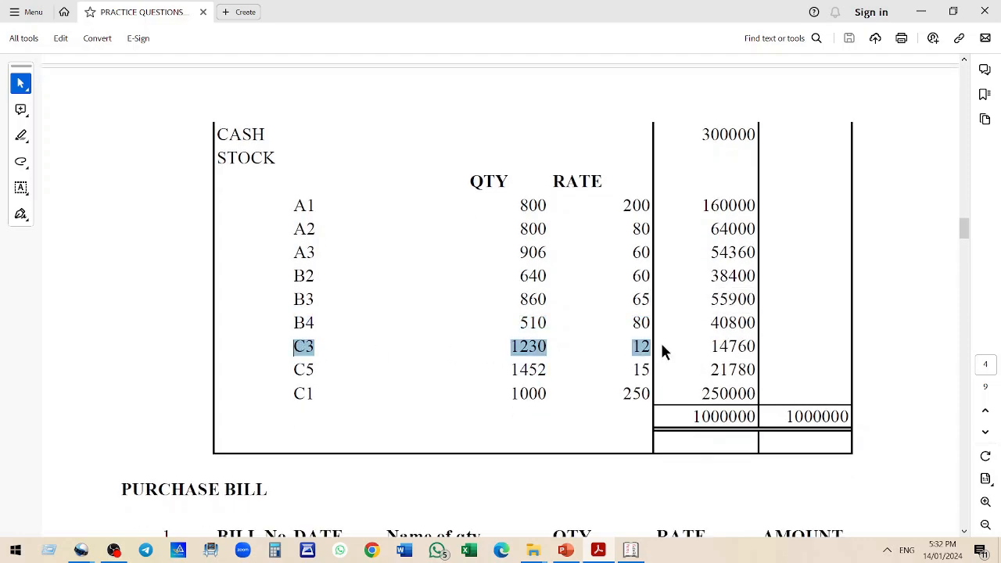
key("alt+Tab")
type("C3")
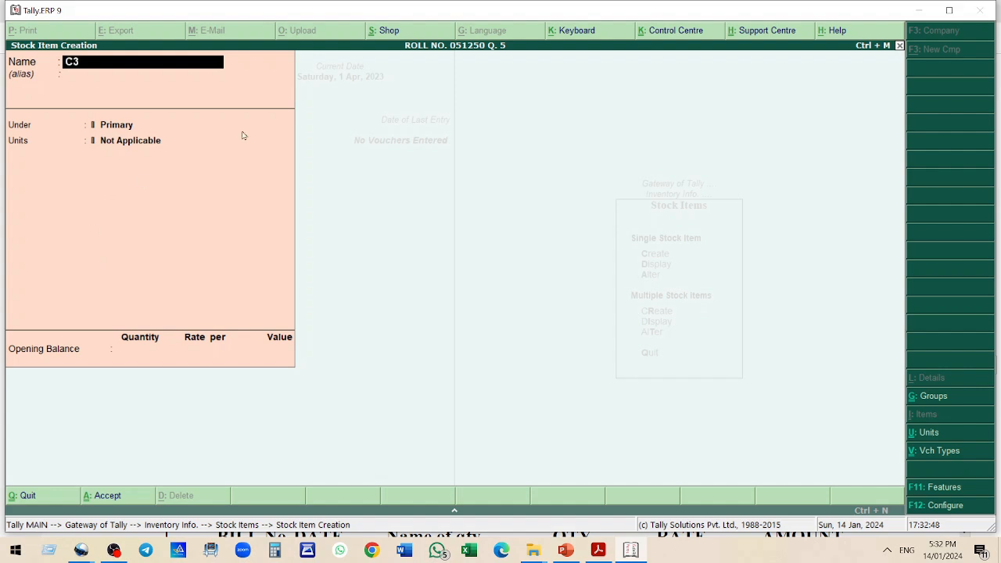
key("Return")
key("Down")
key("Down")
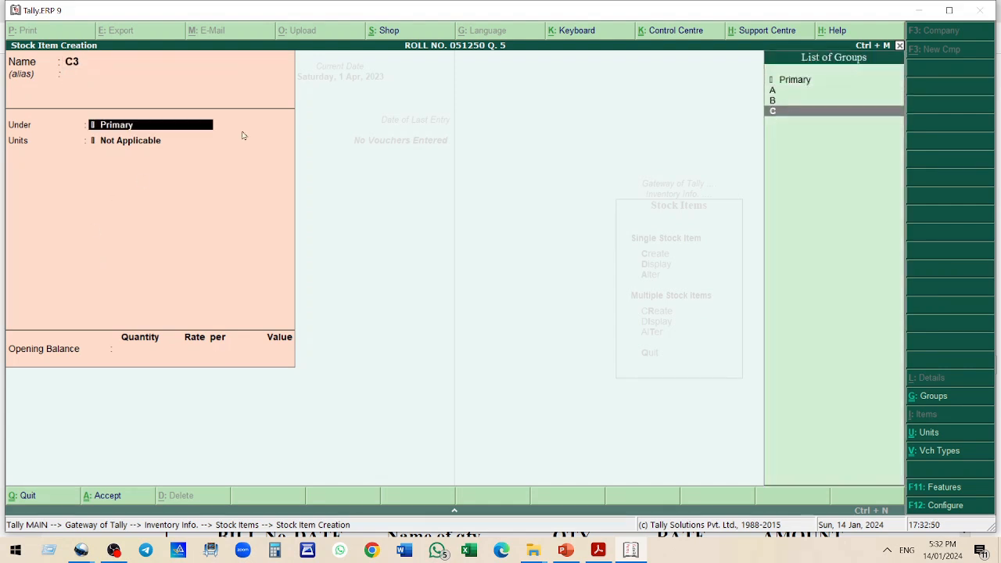
key("Return")
key("Down")
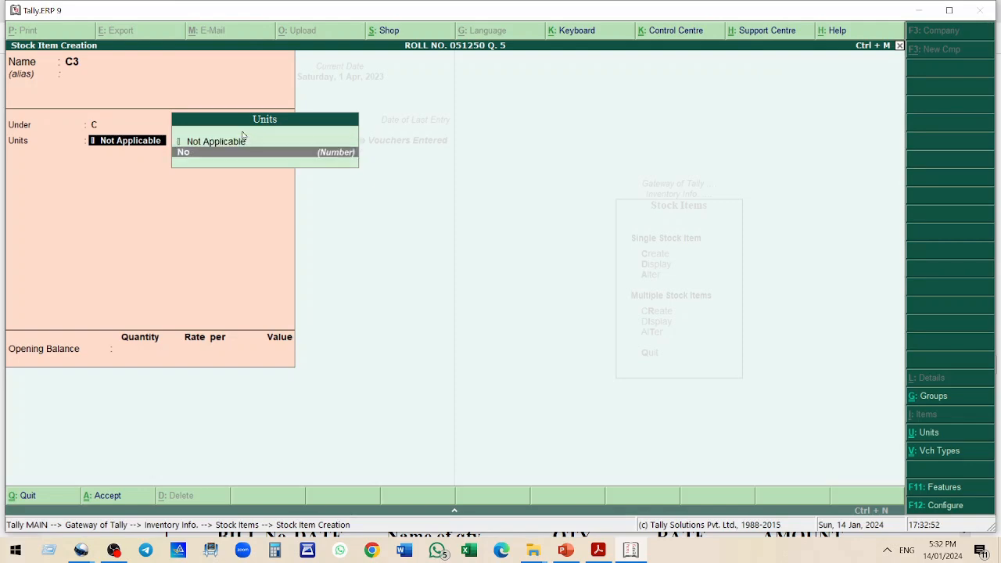
key("Return")
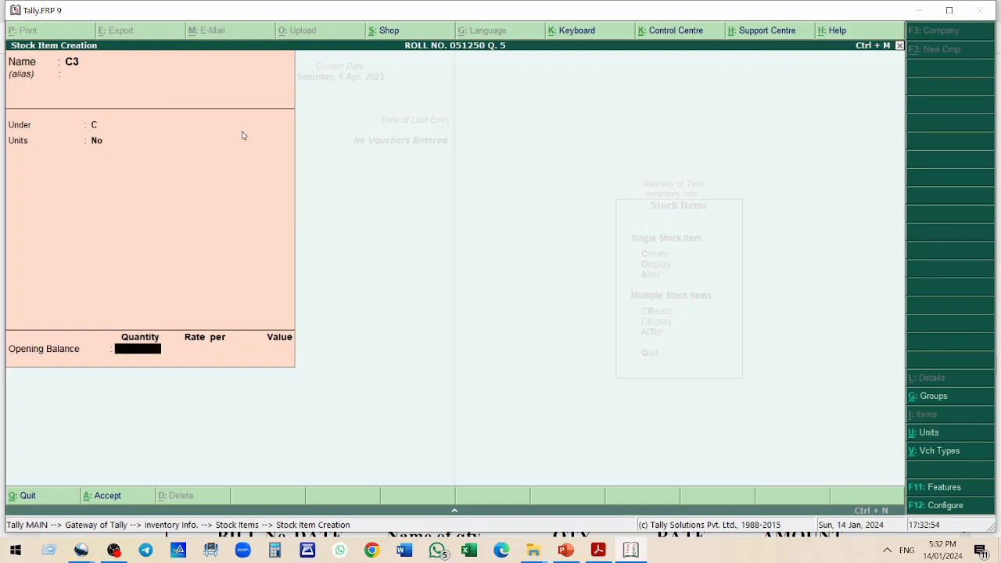
type("1230")
key("Return")
type("12")
key("Return")
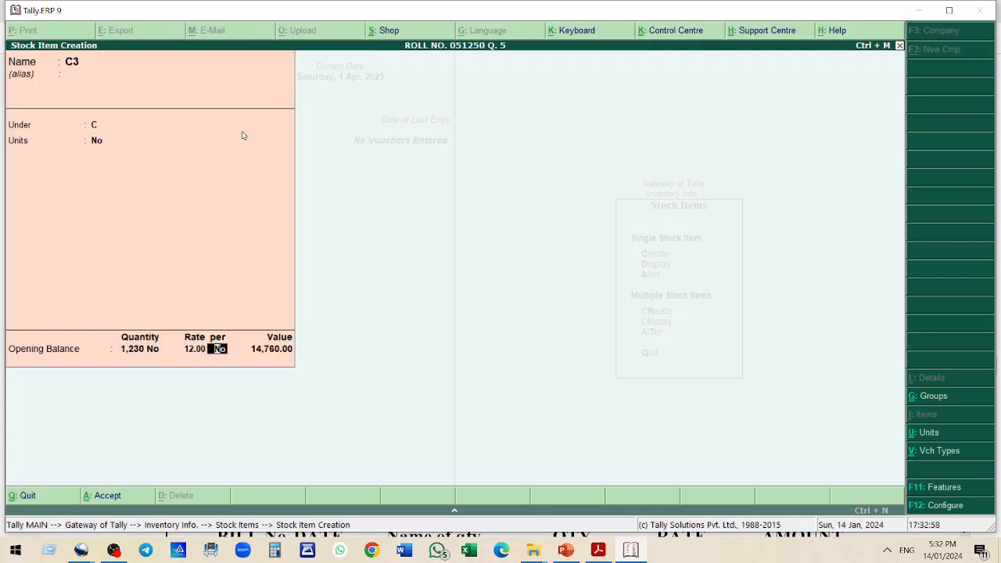
key("Return")
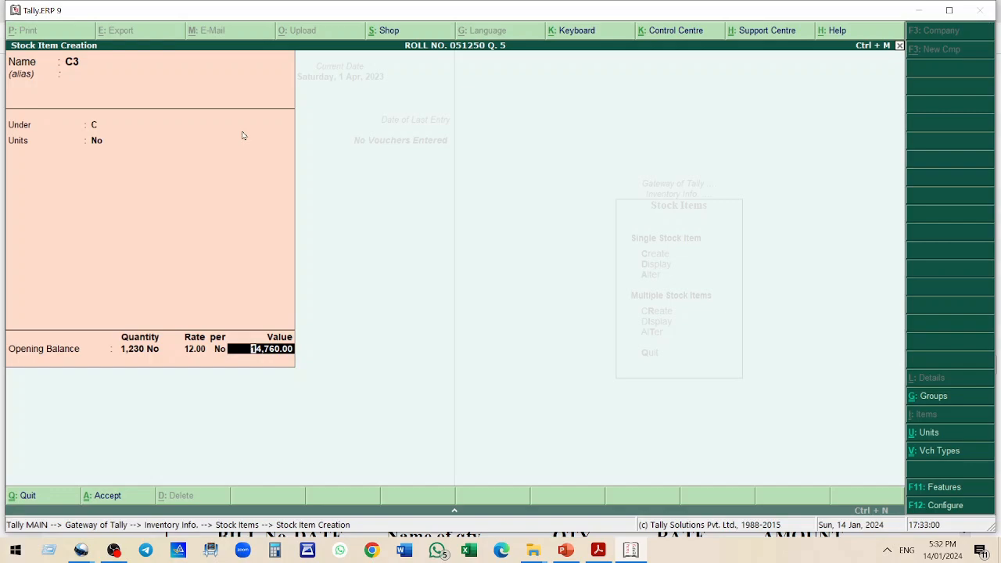
key("Return")
Check C5's quantity and rate in the practice question, then create stock item C5 under group C in units No with opening balance 1452 at rate 15
key("alt+Tab")
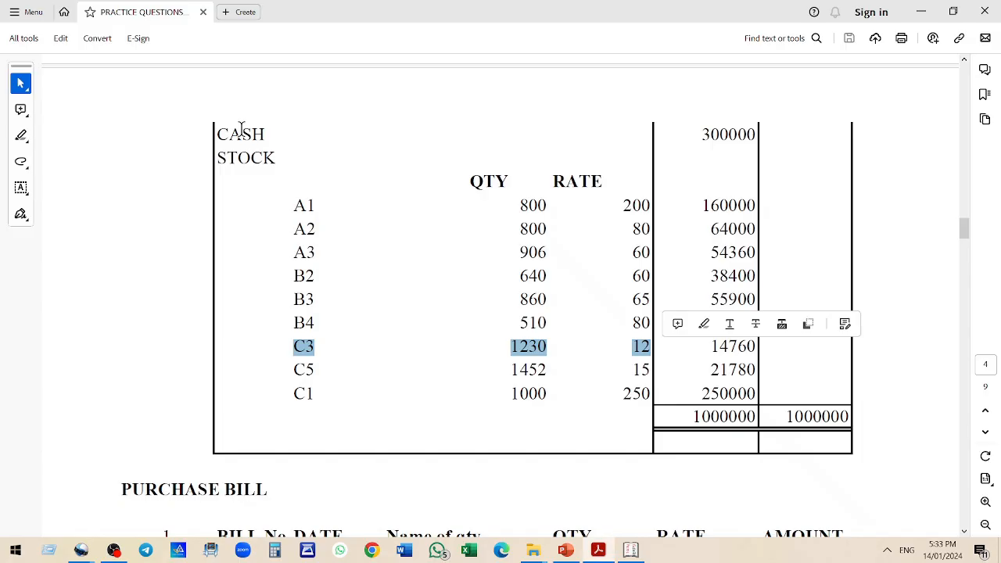
left_click_drag(294, 370, 604, 372)
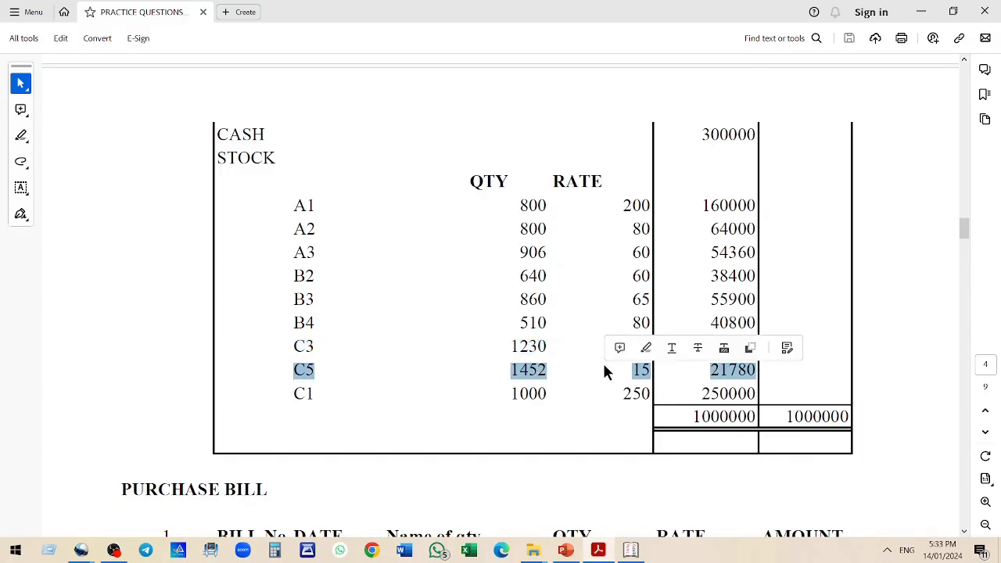
key("alt+Tab")
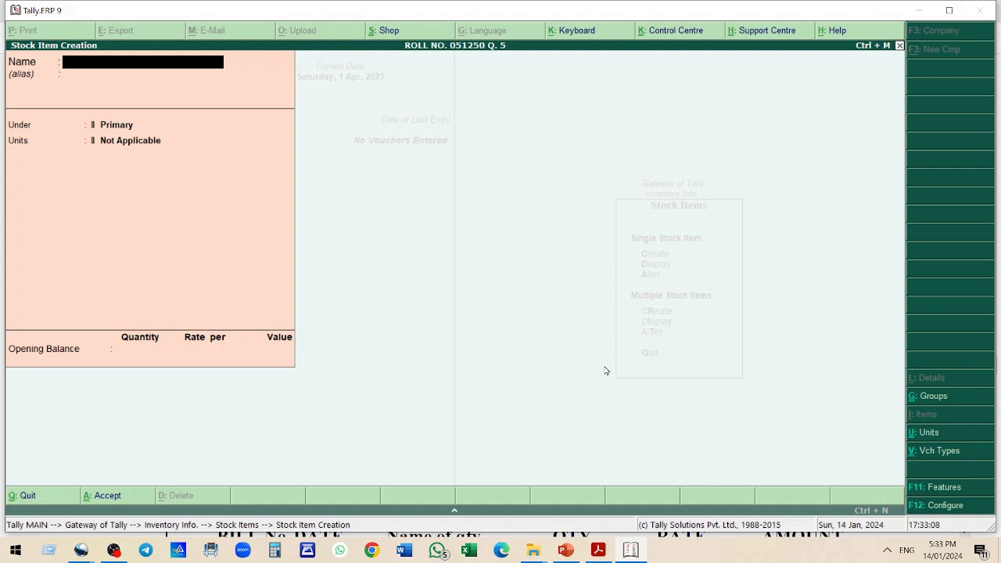
type("C5")
key("Return")
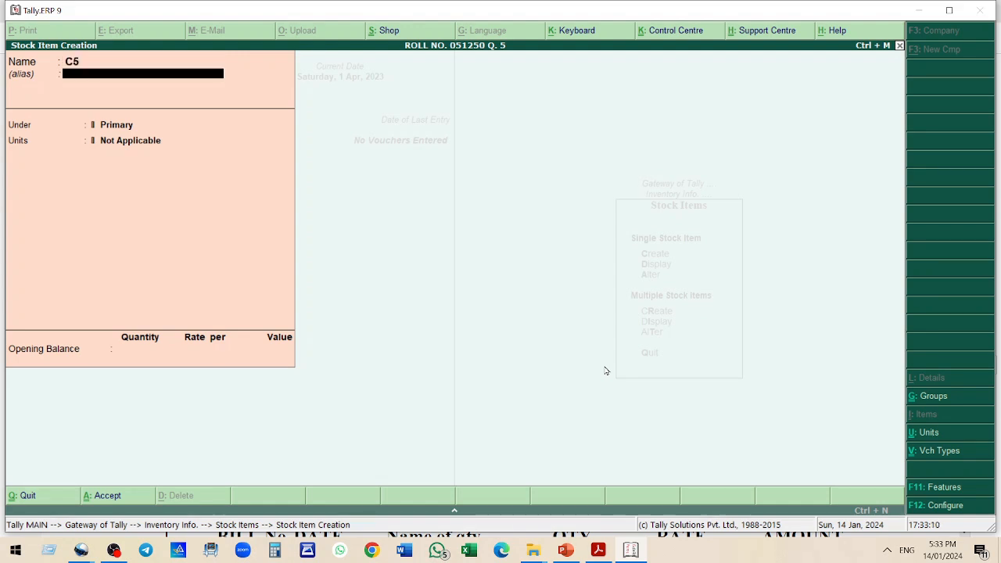
key("Return")
key("Down")
key("Down")
key("Down")
key("Return")
key("Down")
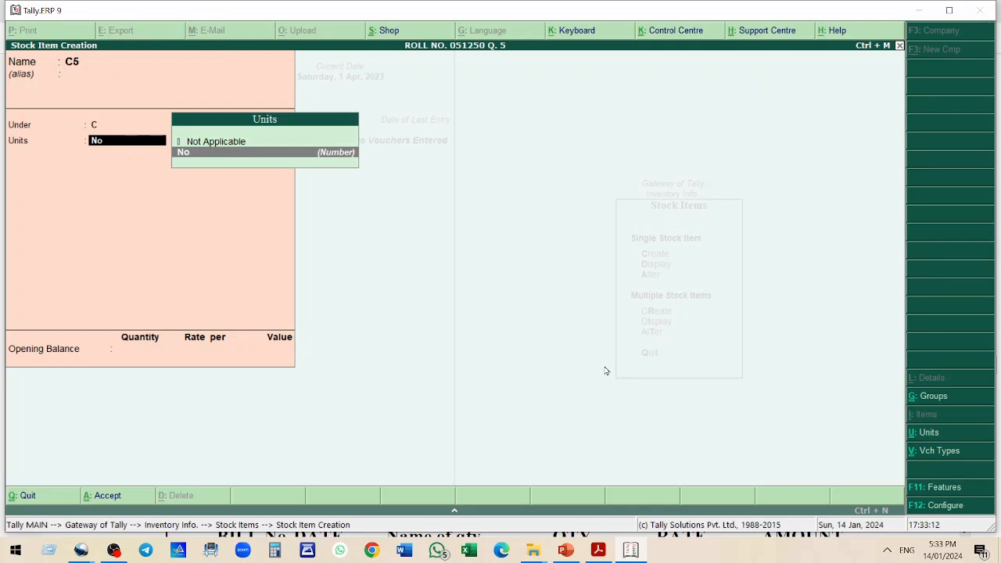
key("Return")
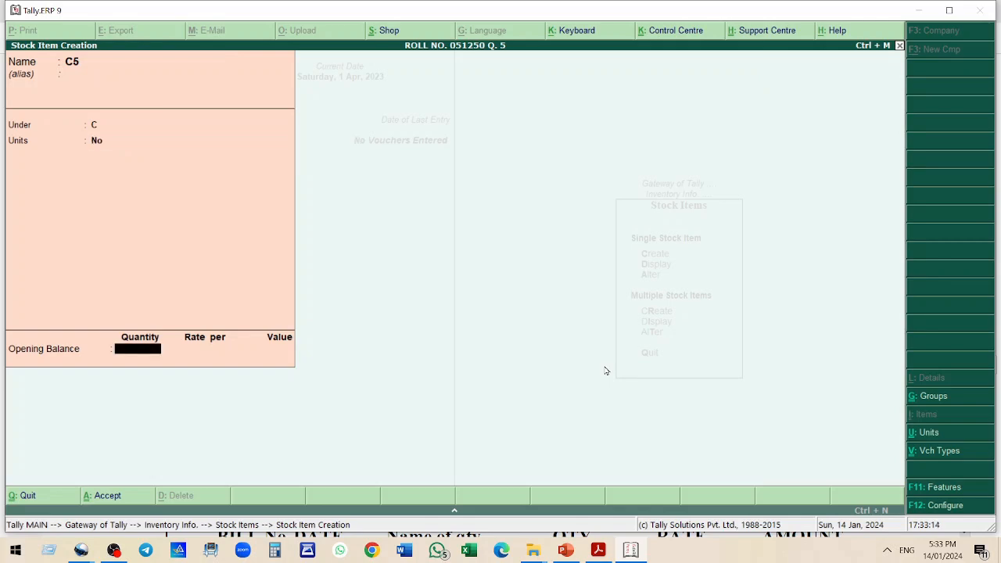
type("1452")
key("Return")
type("15")
key("Return")
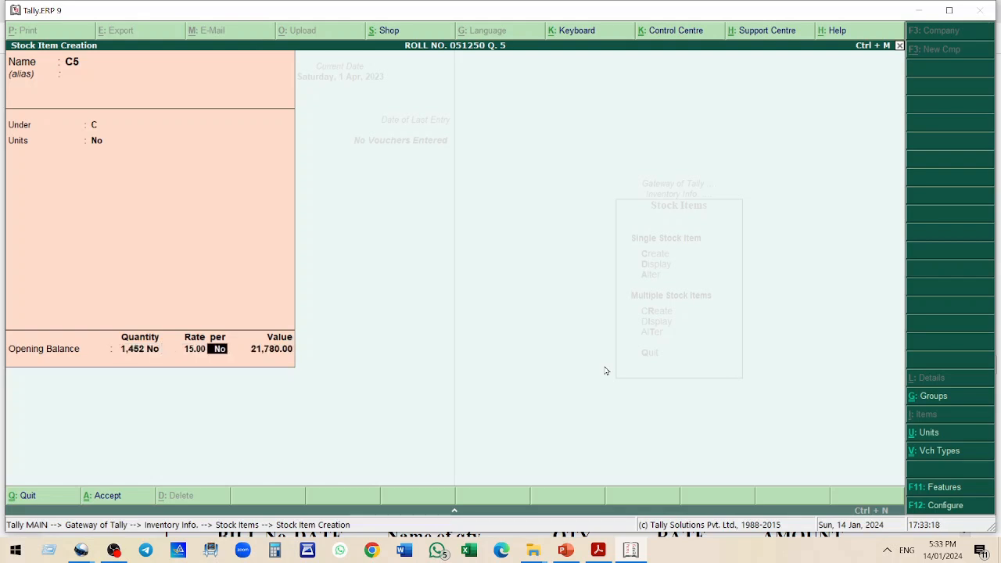
key("Return")
key("Return")
key("Return")
Check C1's figures in the practice question, then create stock item C1 under group C in units No with opening balance 1000 at rate 250
key("alt+Tab")
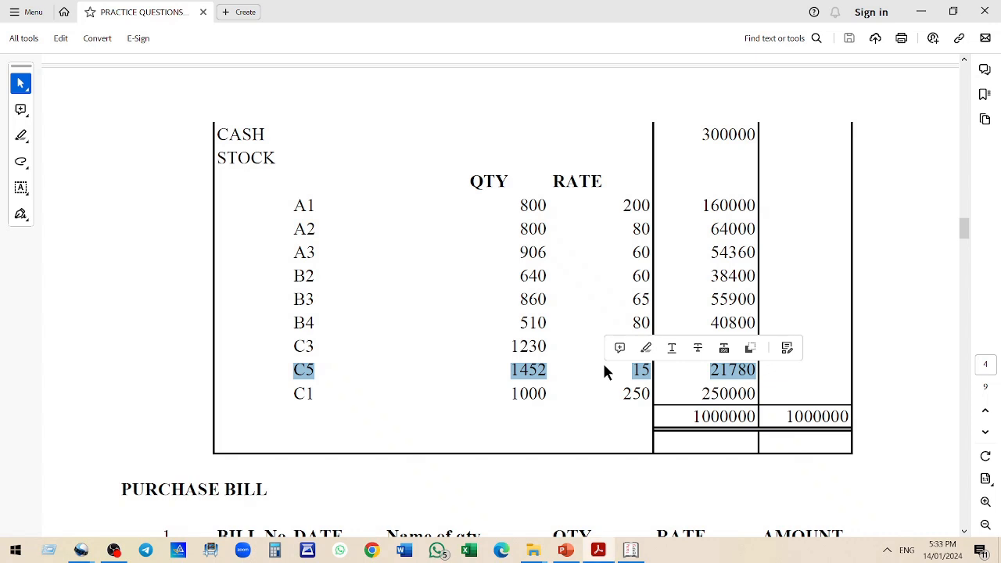
left_click_drag(298, 395, 646, 399)
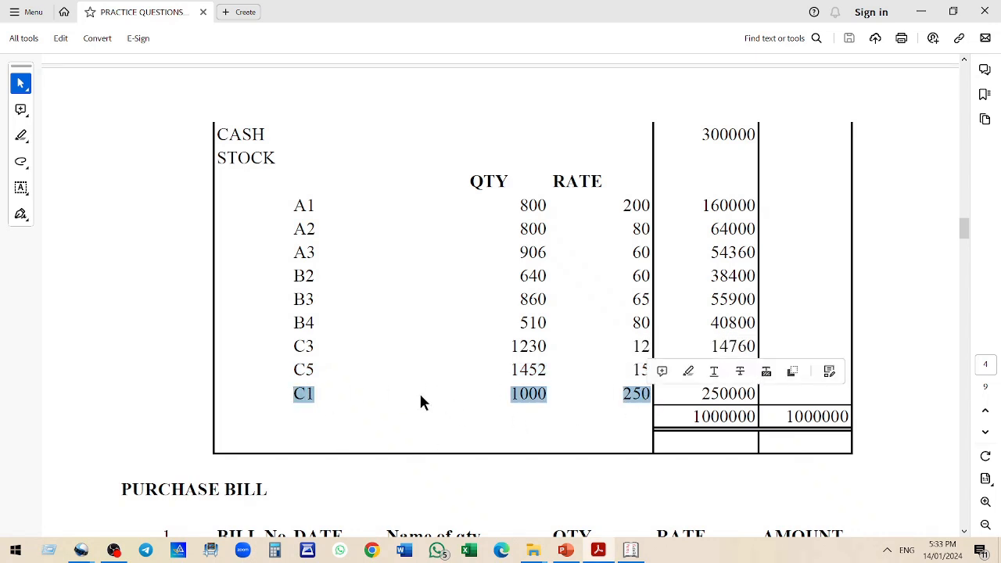
key("alt+Tab")
type("C1")
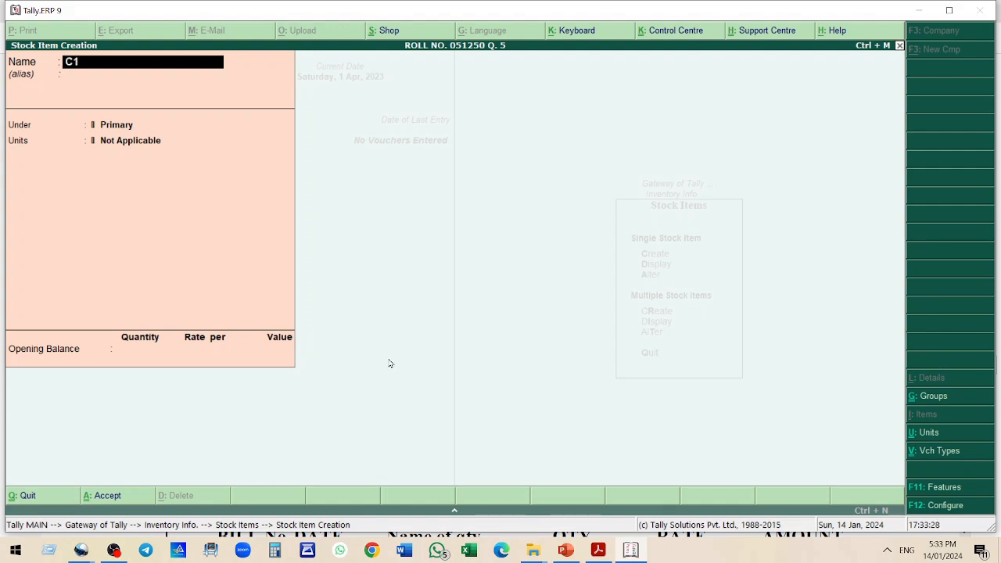
key("Return")
type("c")
key("Return")
type("no")
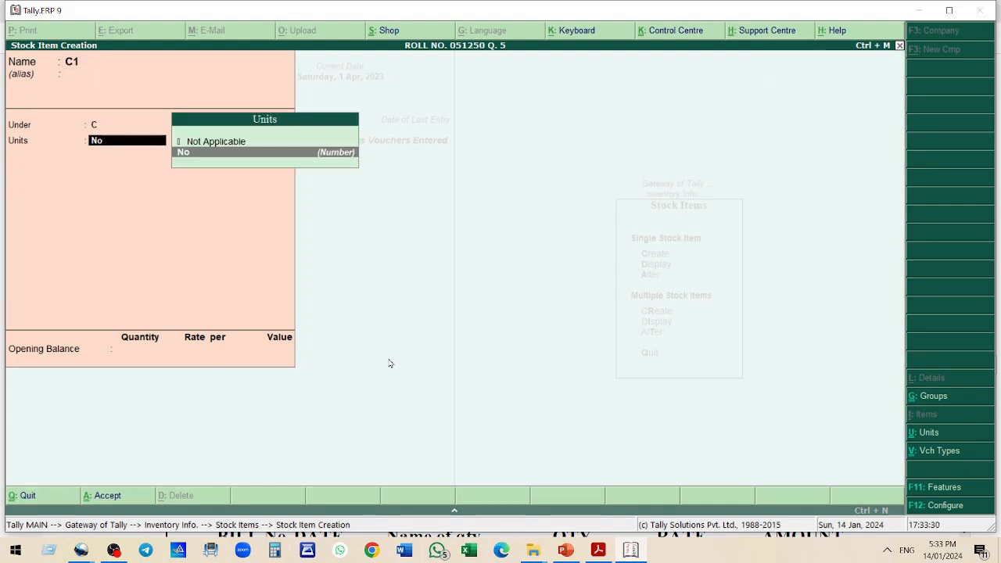
key("Return")
type("1000")
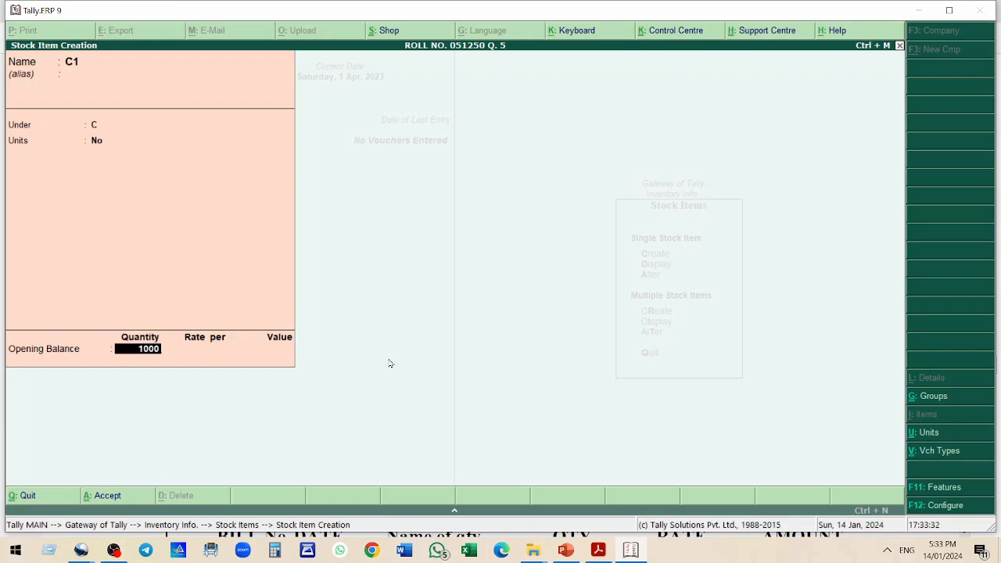
key("Return")
type("250")
key("Return")
key("Return")
key("Return")
key("Return")
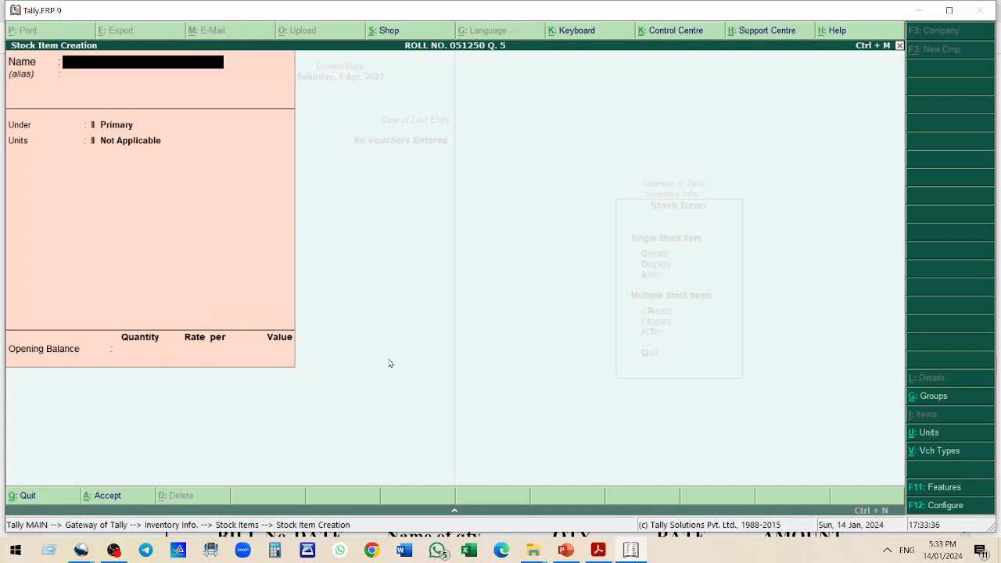
key("Escape")
key("Return")
key("Escape")
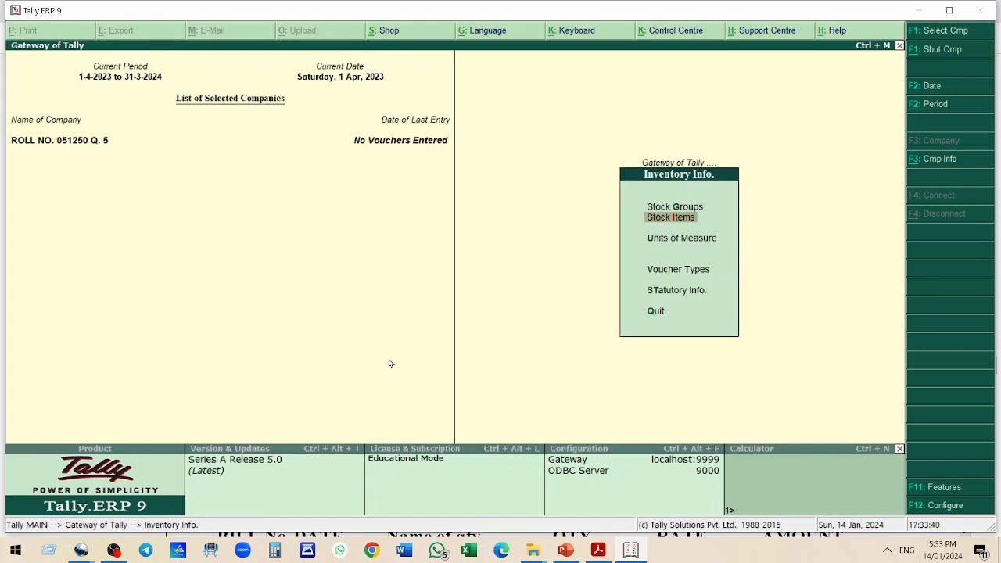
key("Escape")
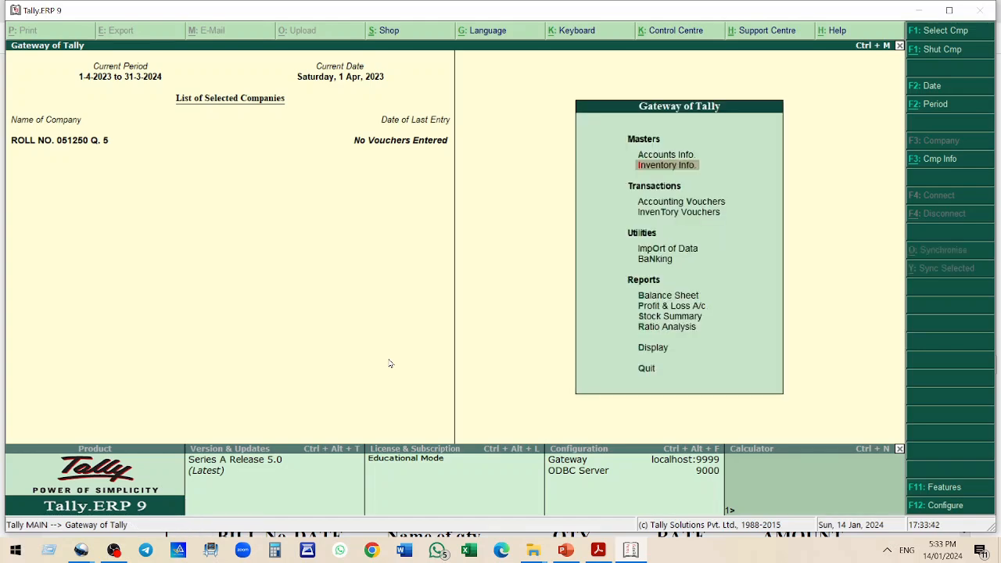
Open the Balance Sheet and drill into the Current Assets group summary
key("Down")
key("Down")
key("Down")
key("Down")
key("Down")
key("Down")
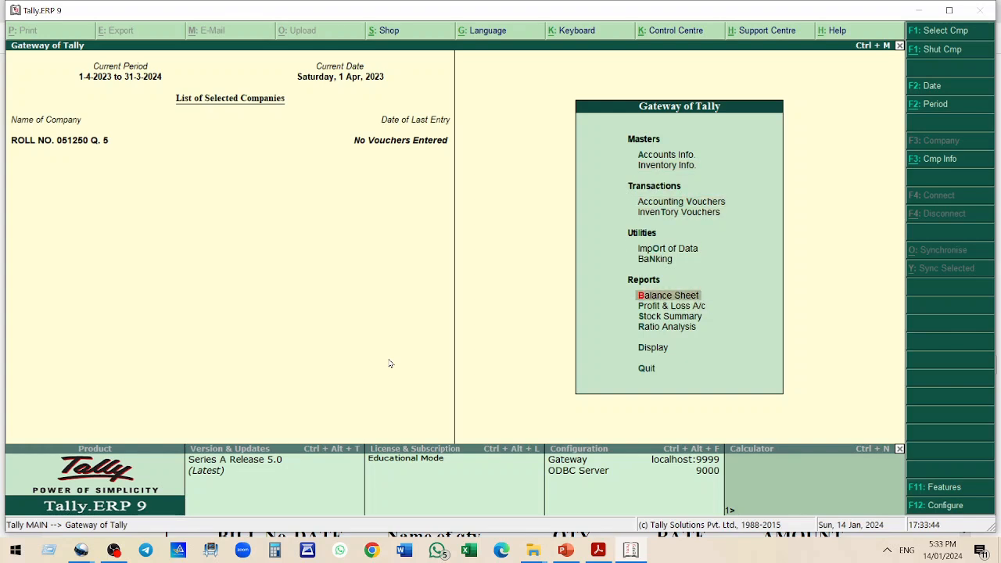
key("Up")
key("Return")
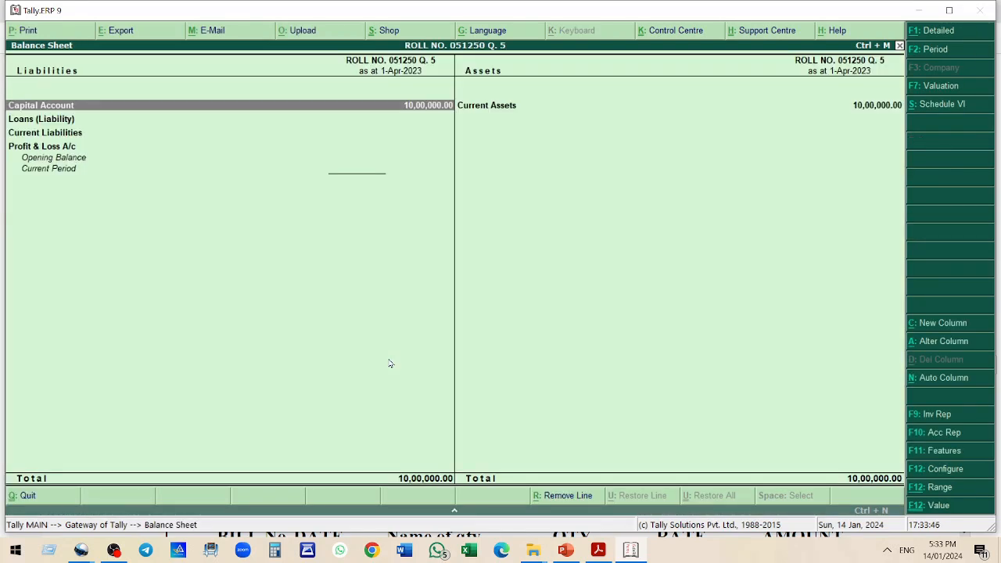
key("Right")
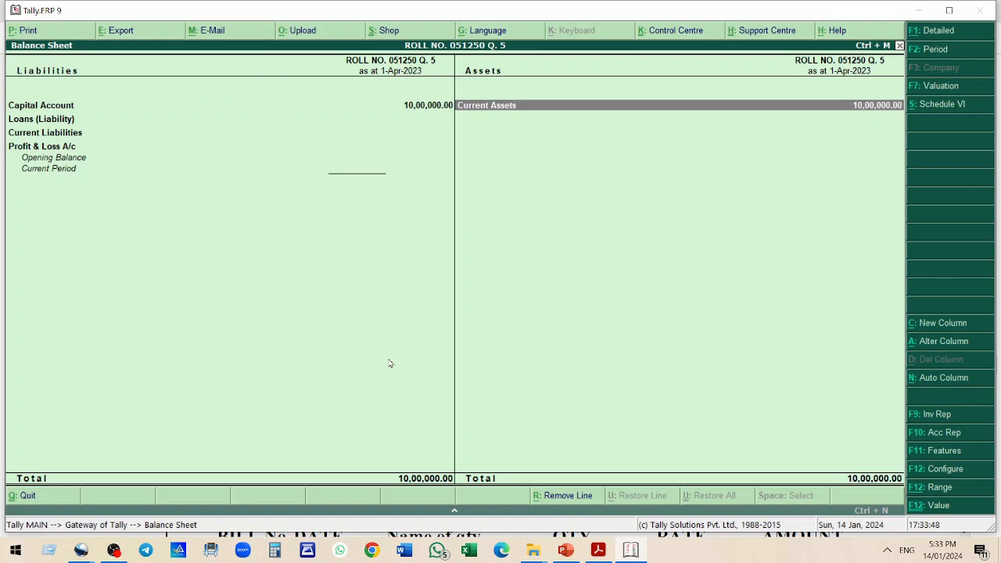
key("Return")
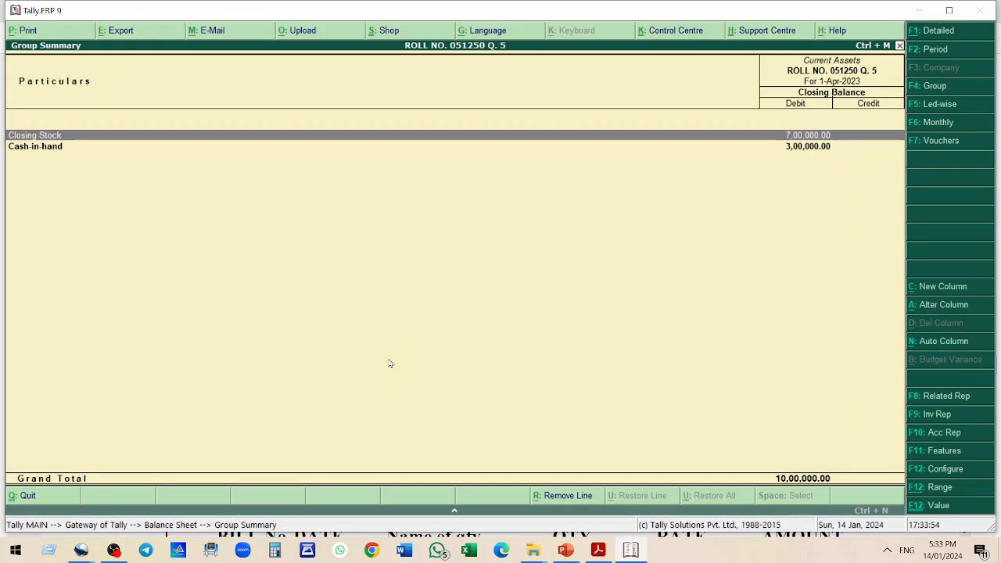
Review the trial balance stock values and the first purchase bill from VK ENTERPRISES in the practice question
key("alt+Tab")
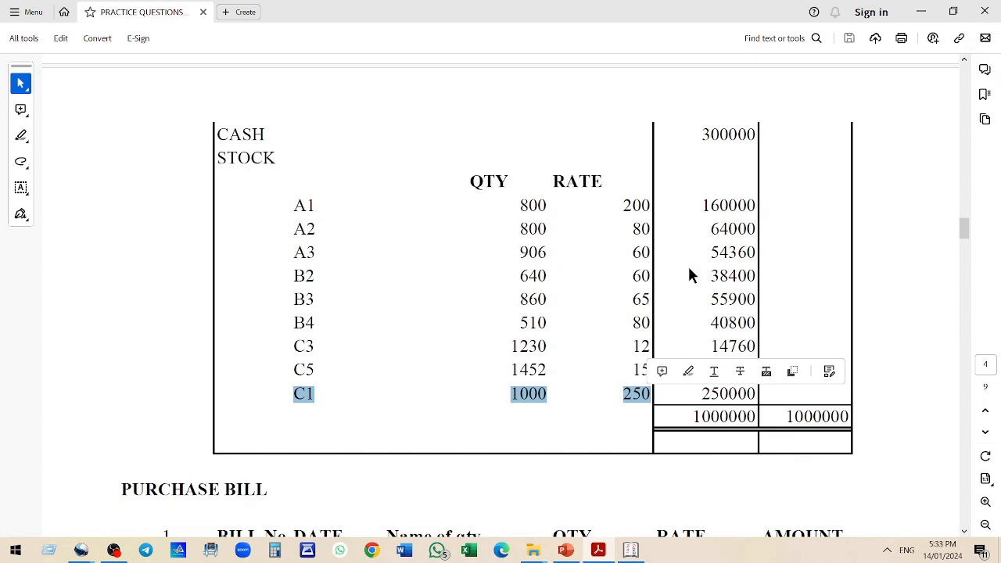
left_click(734, 231)
mouse_move(699, 203)
left_mouse_down()
mouse_move(721, 202)
mouse_move(780, 340)
mouse_move(773, 396)
left_mouse_up()
scroll(695, 174, "up", 3)
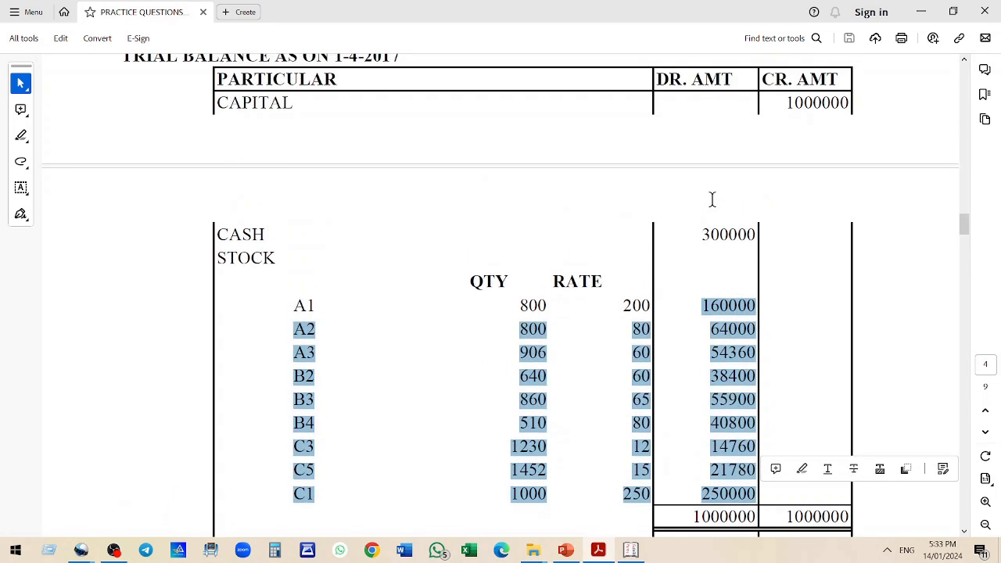
left_click_drag(782, 97, 853, 99)
left_click_drag(707, 224, 773, 251)
scroll(773, 250, "down", 2)
left_click_drag(711, 248, 770, 415)
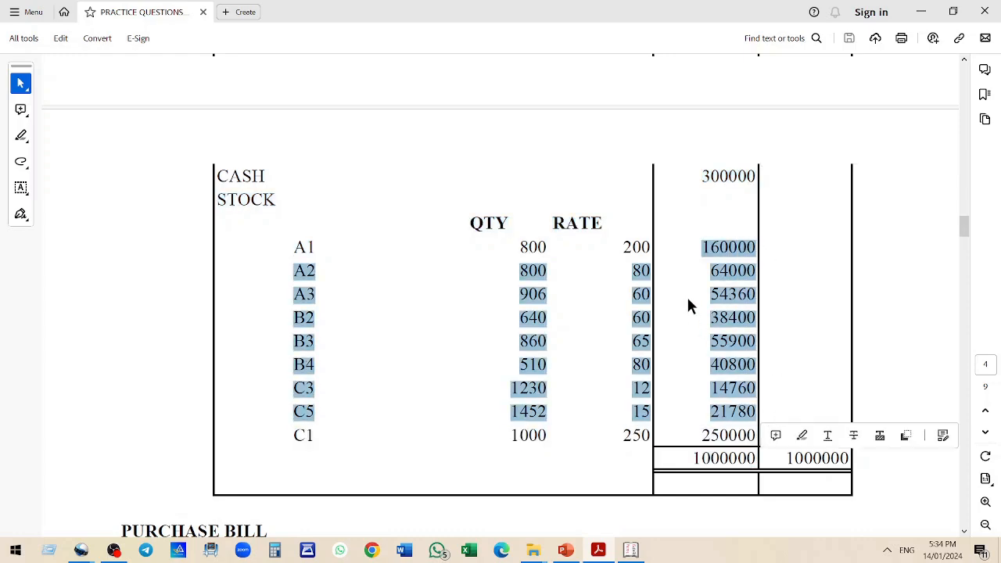
scroll(665, 269, "down", 6)
scroll(649, 244, "down", 6)
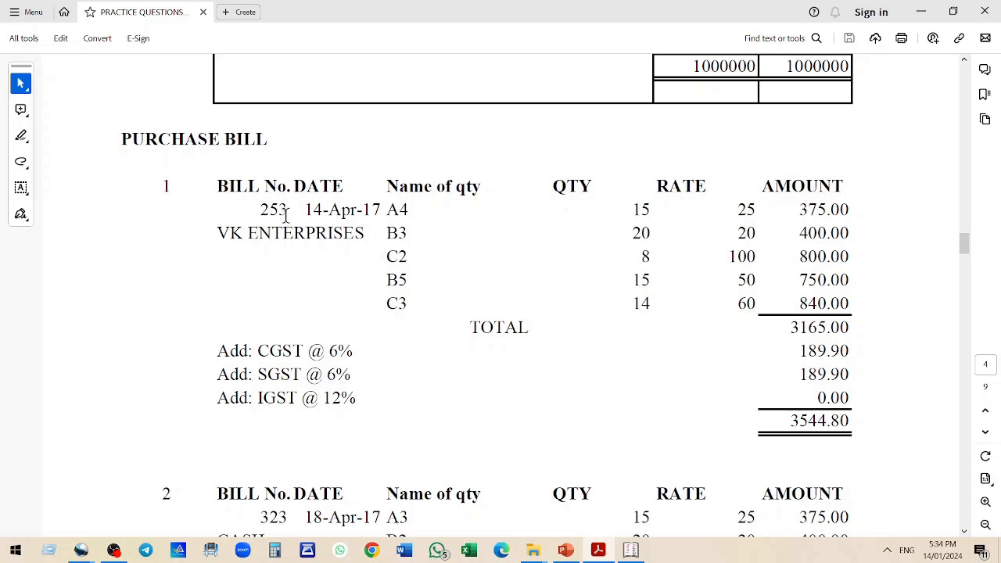
left_click_drag(220, 232, 373, 227)
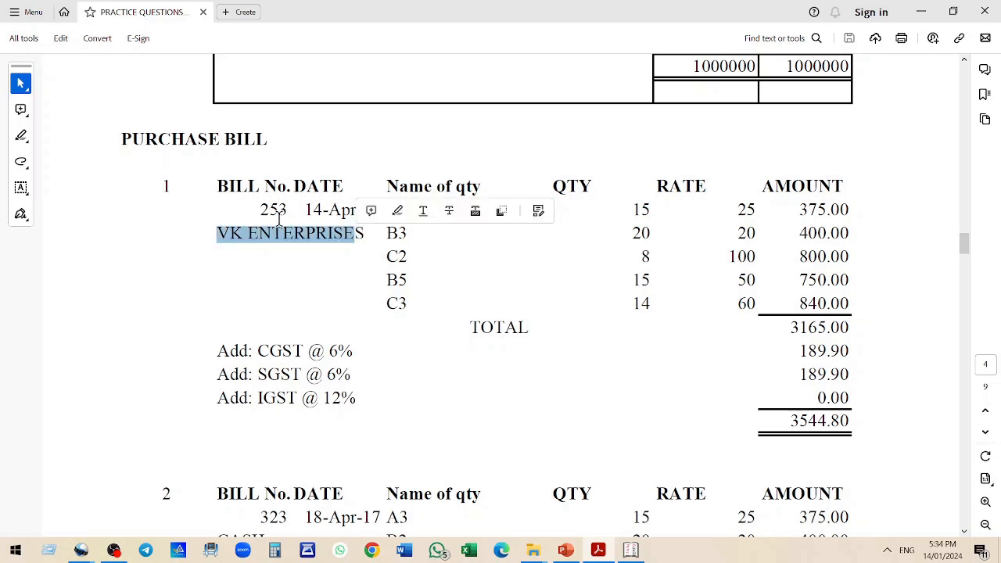
left_click_drag(268, 210, 288, 210)
left_click_drag(386, 209, 425, 259)
left_click(391, 249)
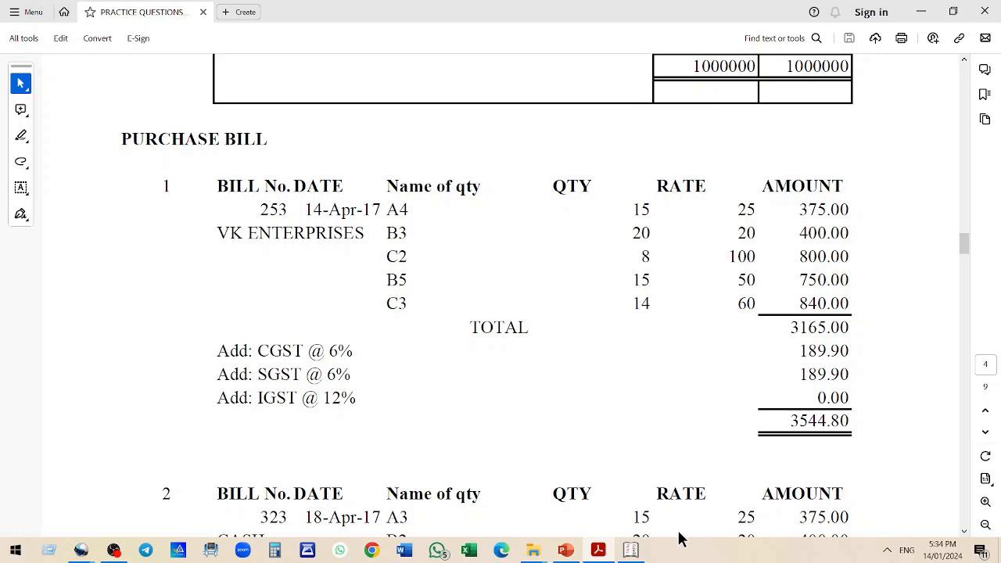
left_click(636, 554)
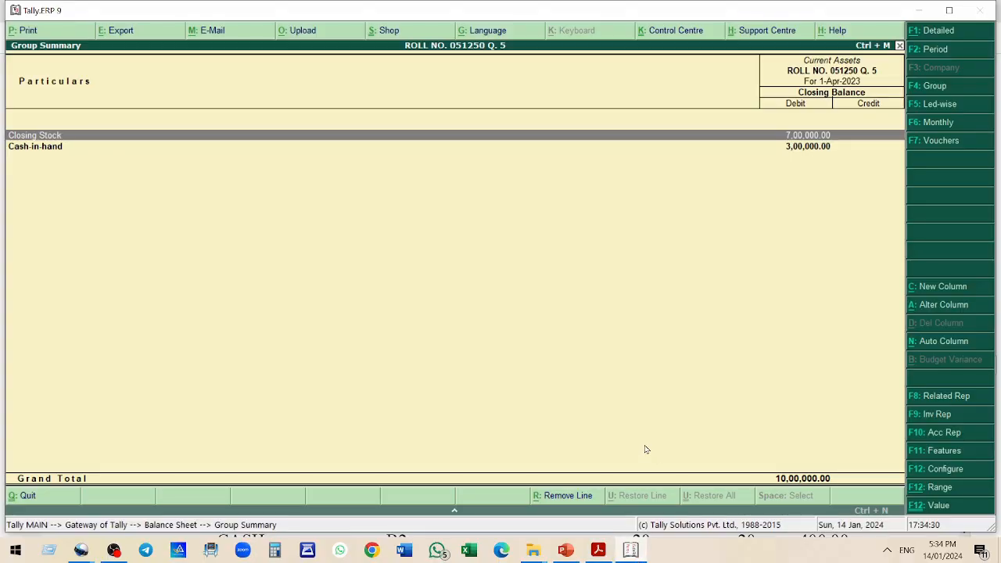
Start a purchase voucher and enter supplier invoice number 253
key("Escape")
key("Escape")
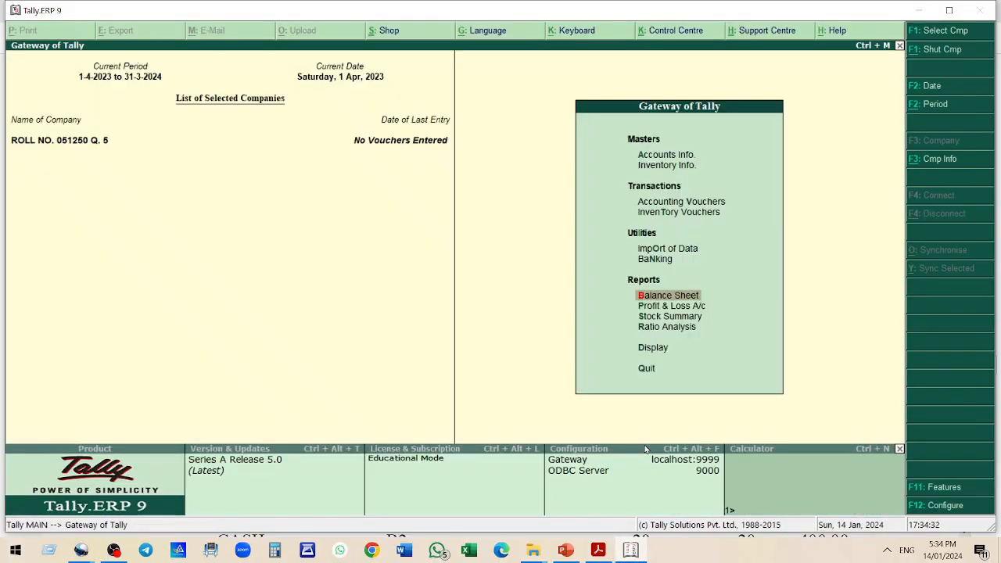
left_click(669, 204)
left_click(669, 204)
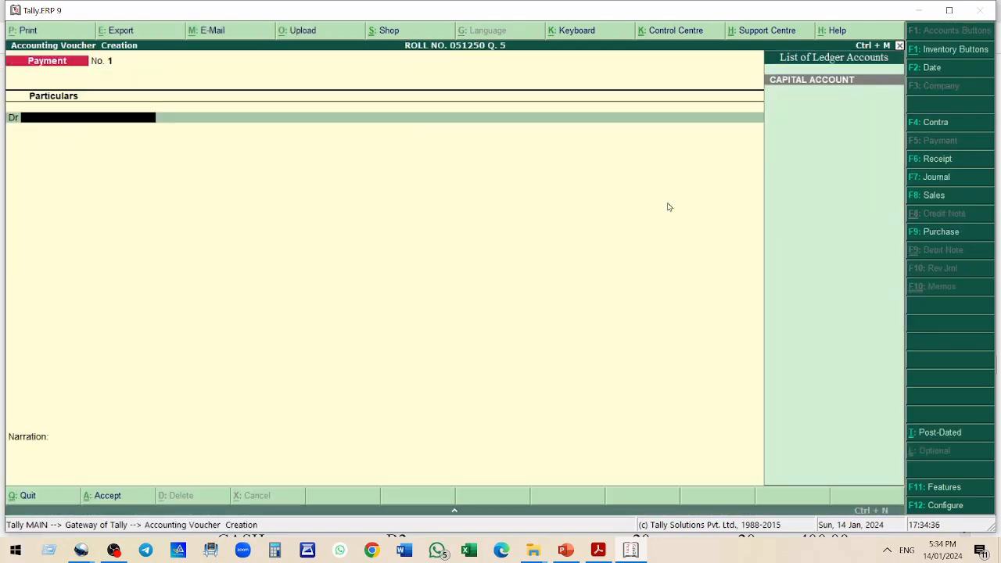
left_click(941, 232)
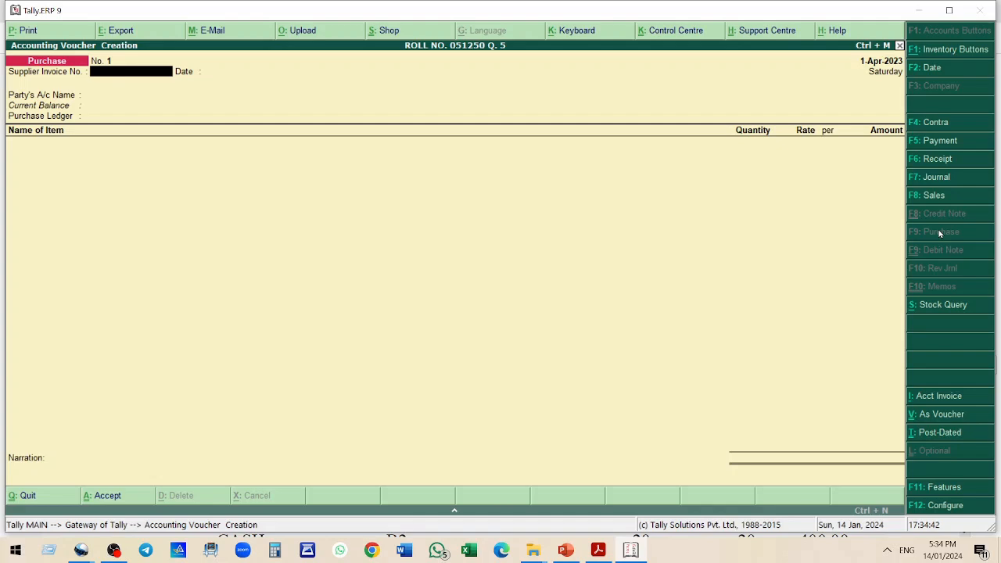
type("253")
key("Return")
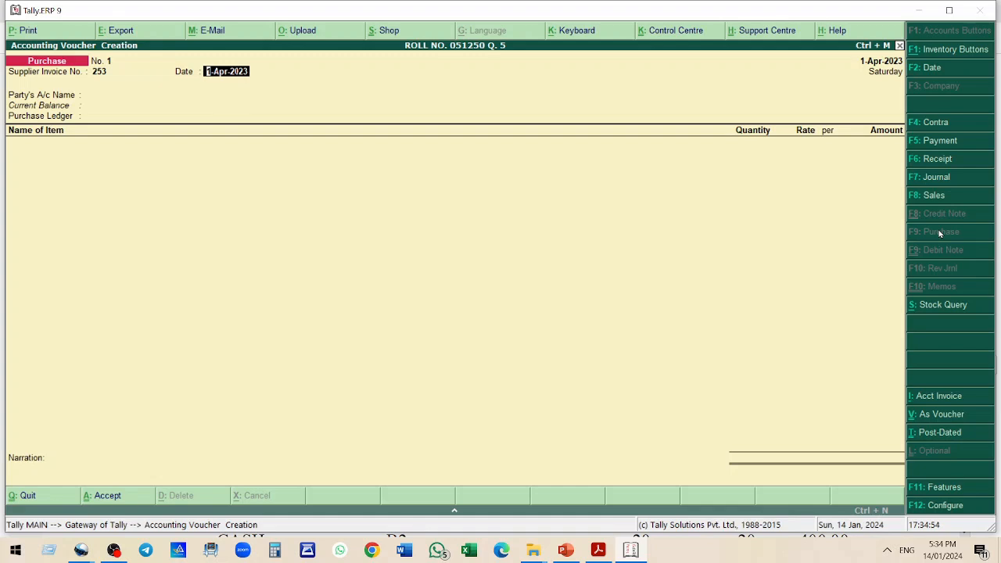
key("Return")
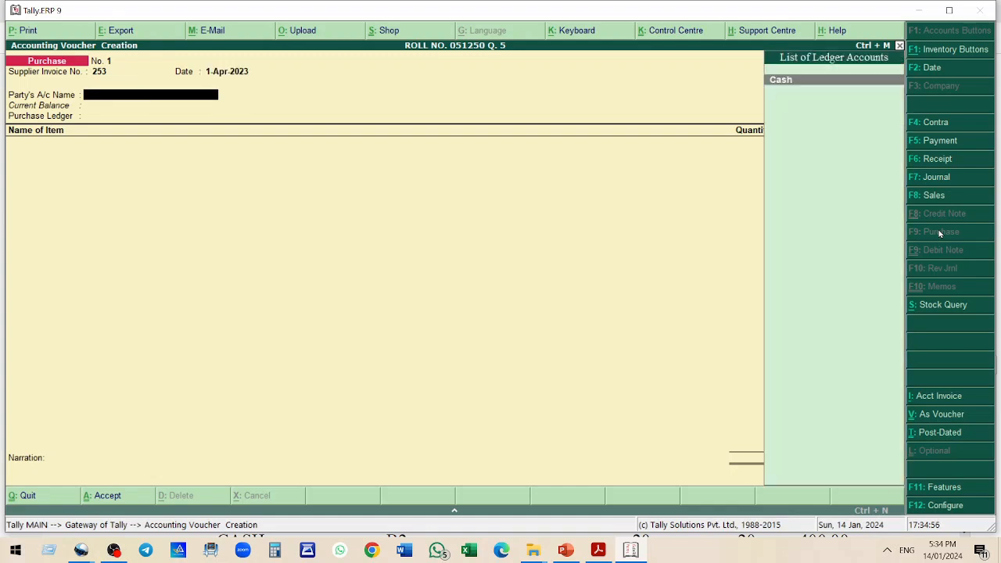
Create a ledger VK ENTERPRISES under Sundry Creditors with bill-by-bill balances and use it as the party account
key("alt+c")
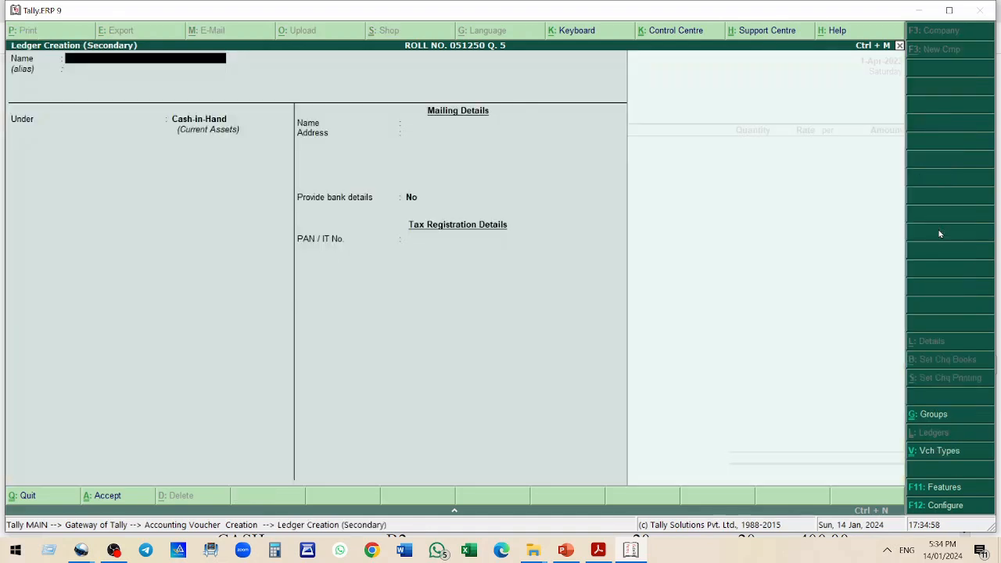
type("Vk En")
key("BackSpace")
key("BackSpace")
key("BackSpace")
type("e")
key("BackSpace")
type("K ENTERPRISES")
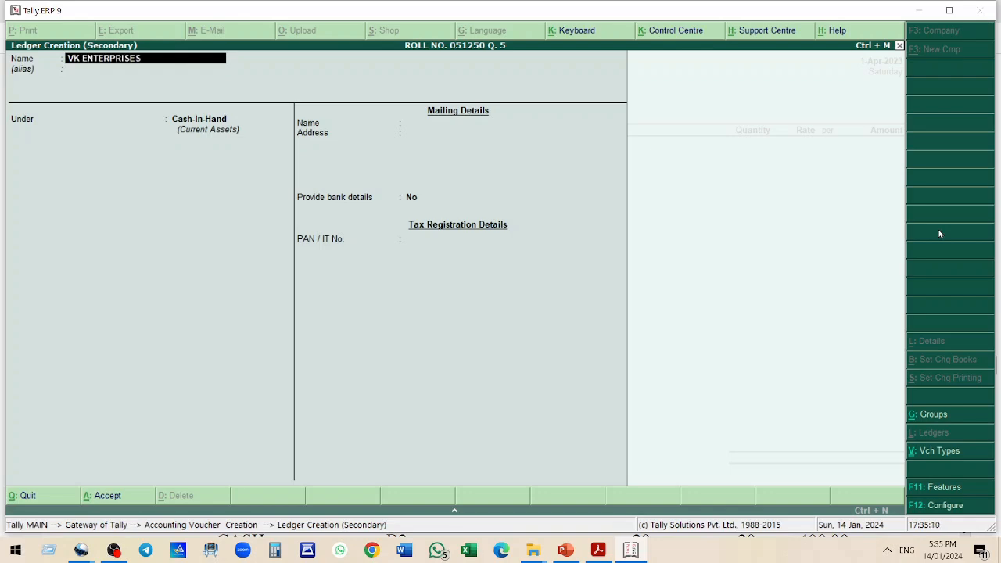
key("Return")
key("Return")
type("SU")
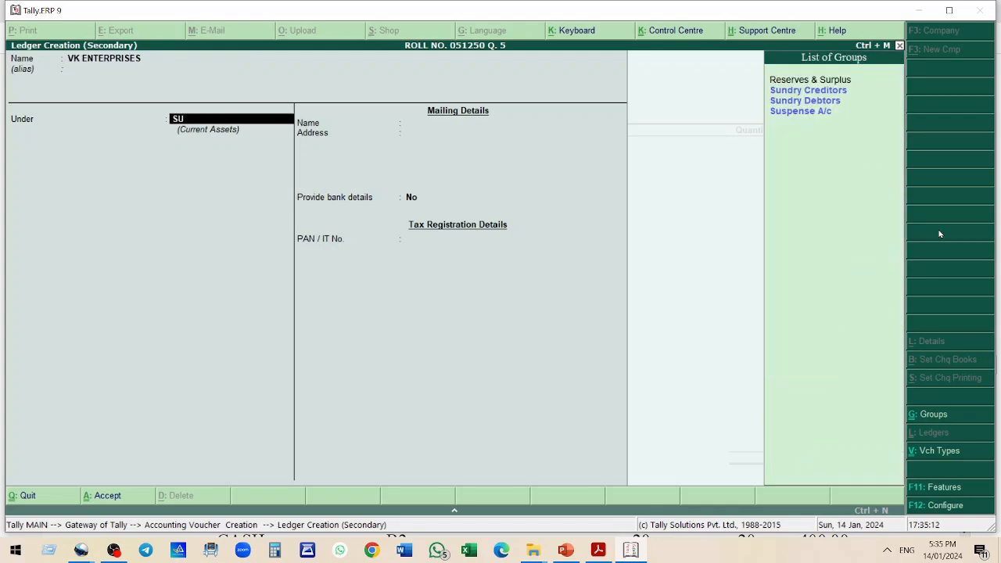
key("Down")
key("Up")
key("Return")
type("y")
key("Return")
key("Return")
key("Return")
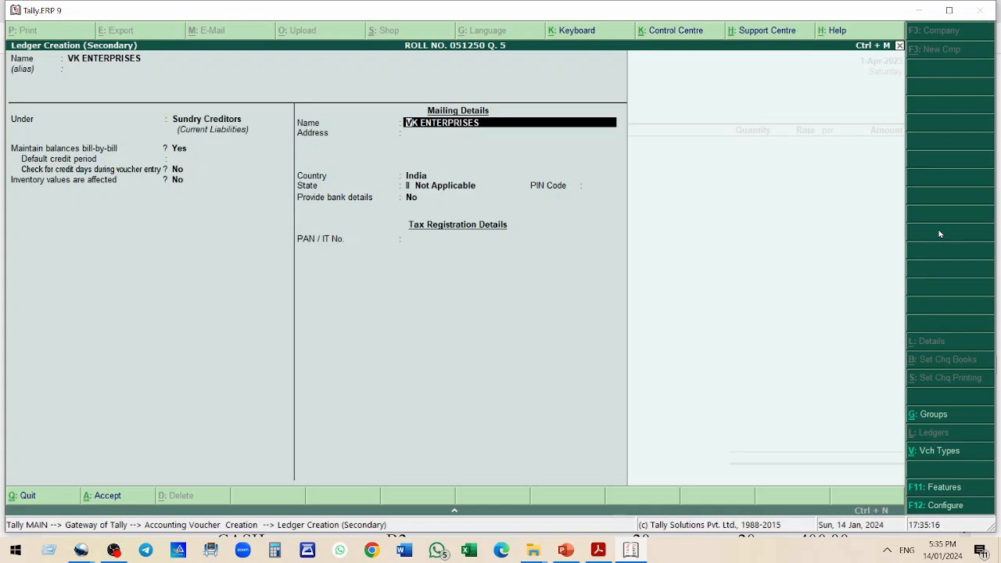
key("Return")
key("Return")
key("Return")
key("Return")
key("Return")
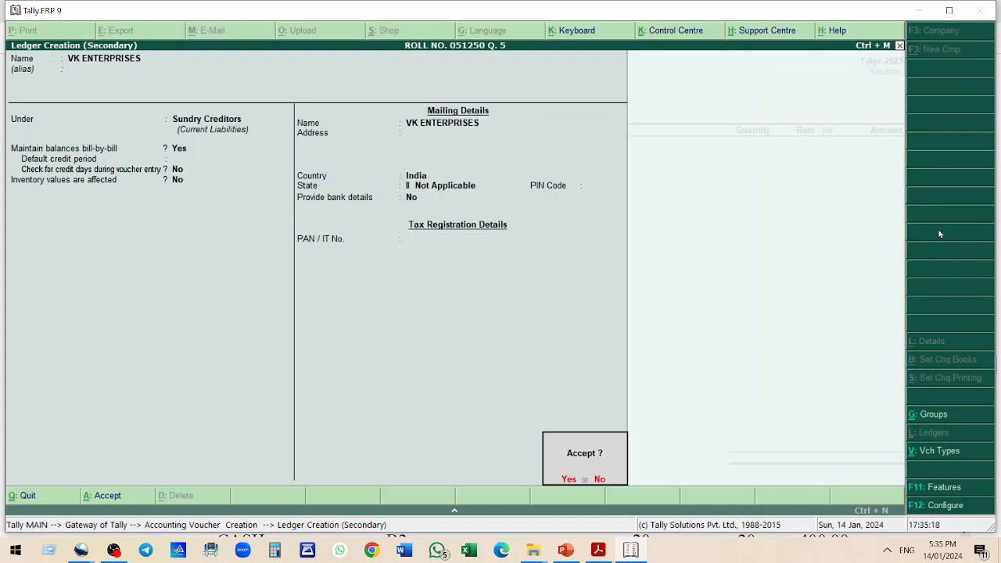
key("Return")
key("Return")
key("Return")
key("Return")
key("Return")
key("Return")
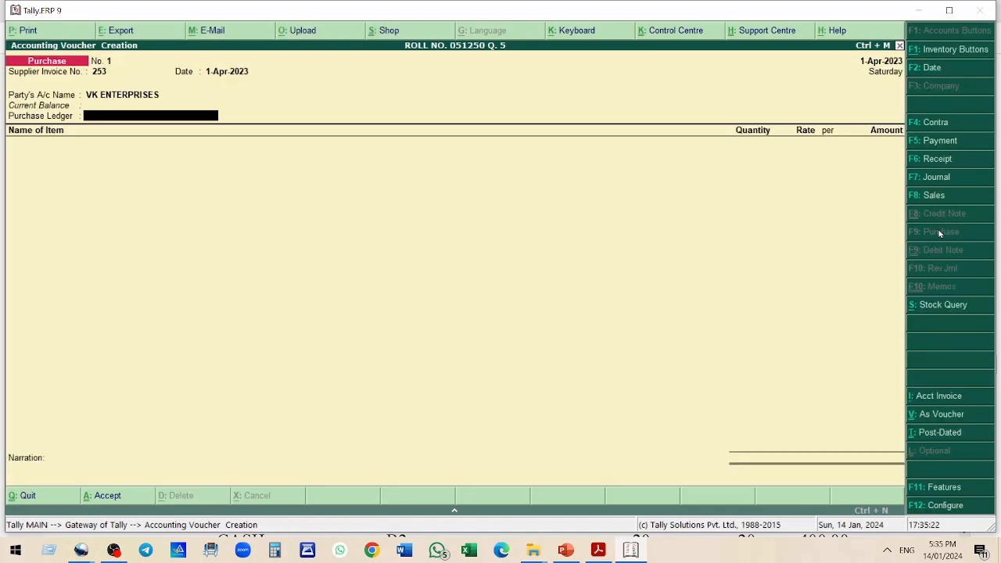
Create a PURCHASE ACCOUNT ledger under Purchase Accounts affecting inventory values and set it as the purchase ledger
key("alt+c")
type("PURCHASE ACCOUNT")
key("Return")
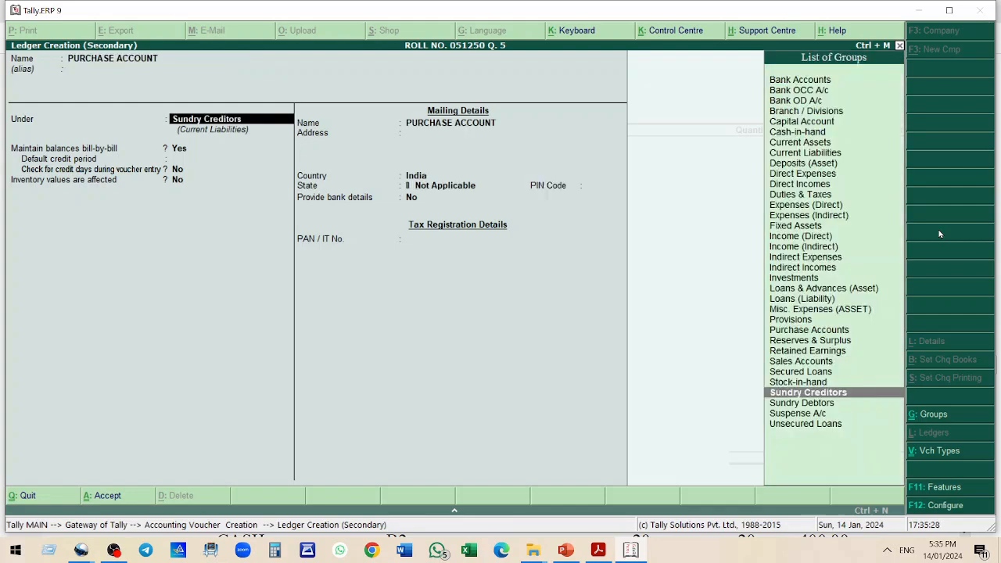
type("PUR")
key("Return")
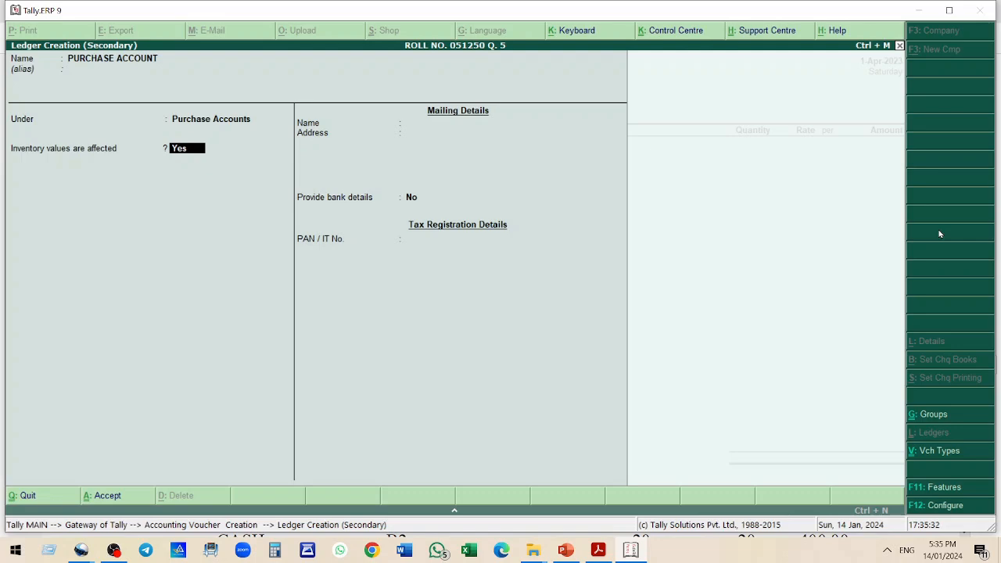
key("Return")
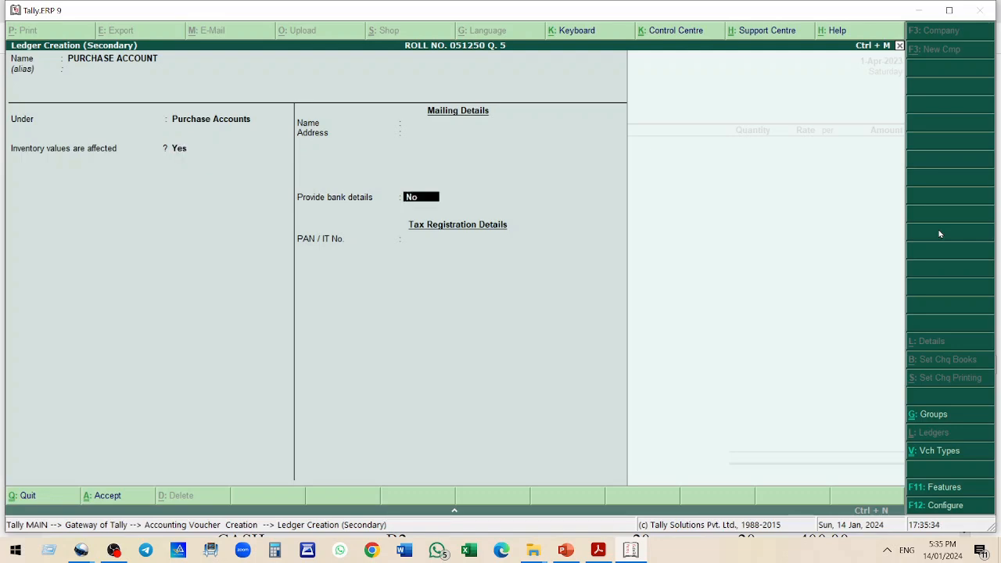
key("Return")
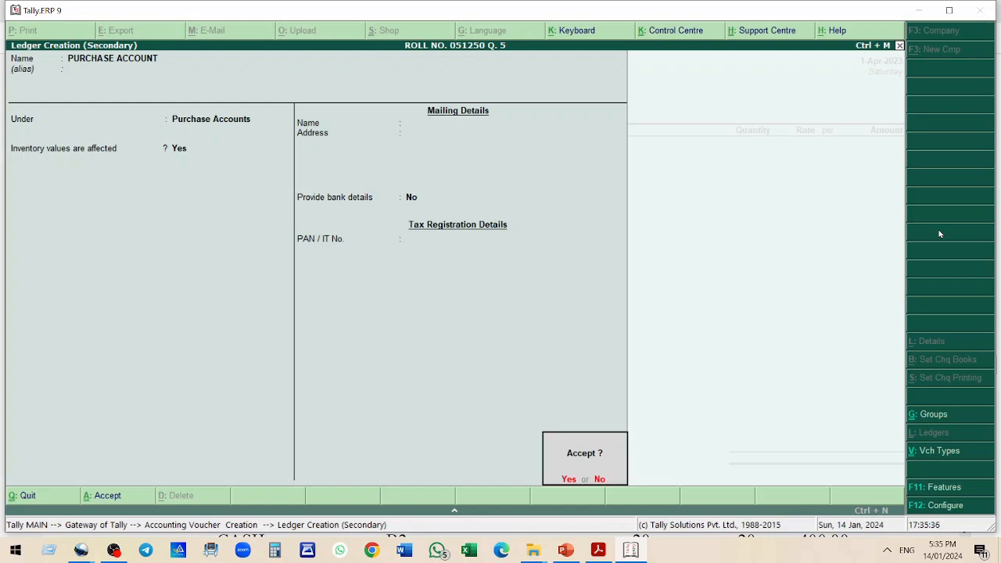
key("Return")
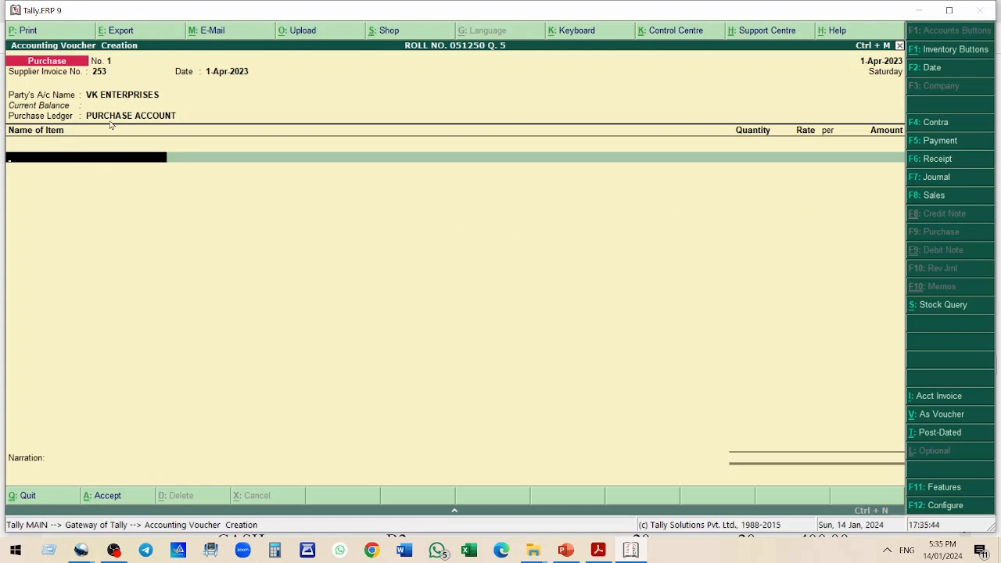
Check the items listed on the VK ENTERPRISES purchase bill in the practice question
left_click(598, 550)
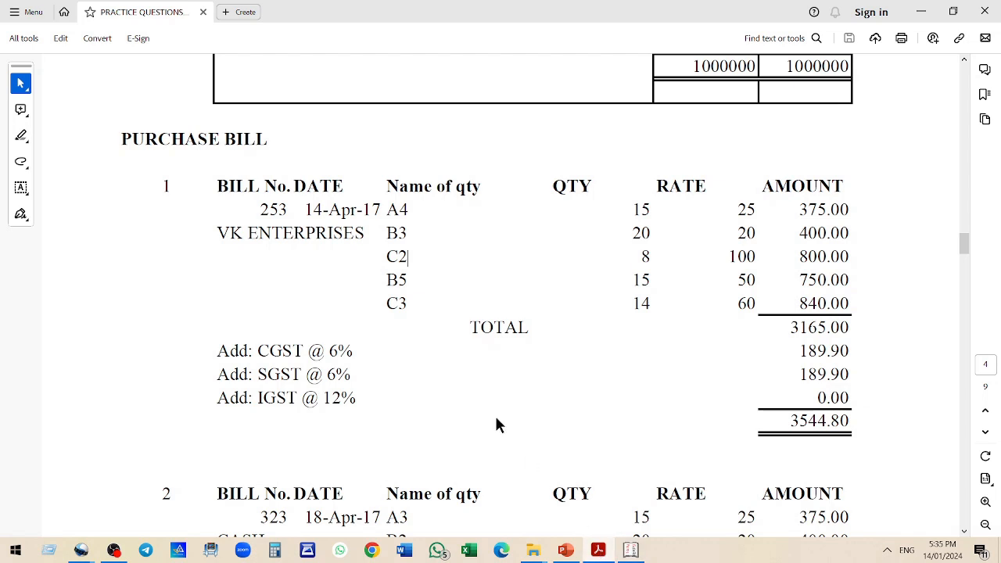
left_click_drag(382, 213, 413, 307)
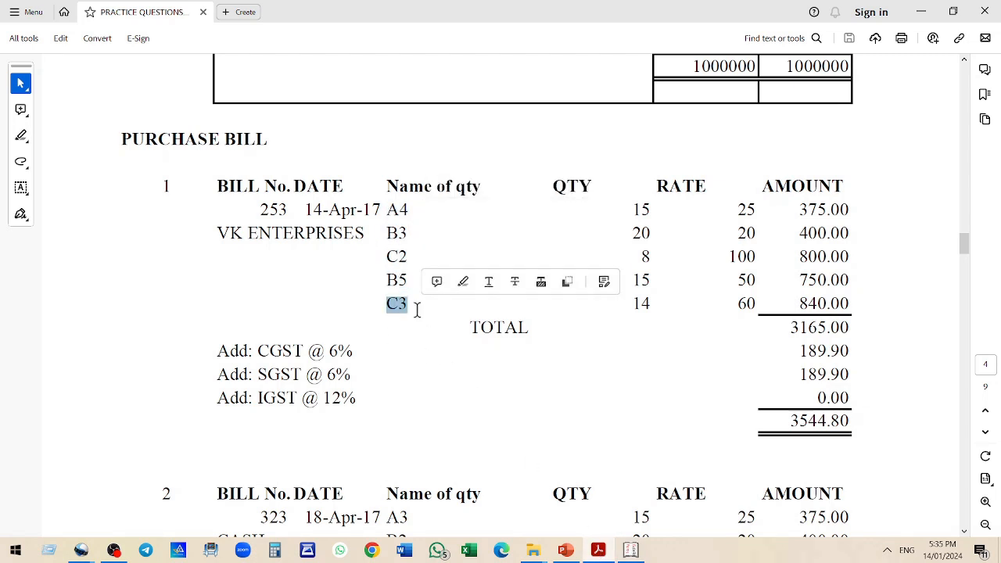
left_click(630, 551)
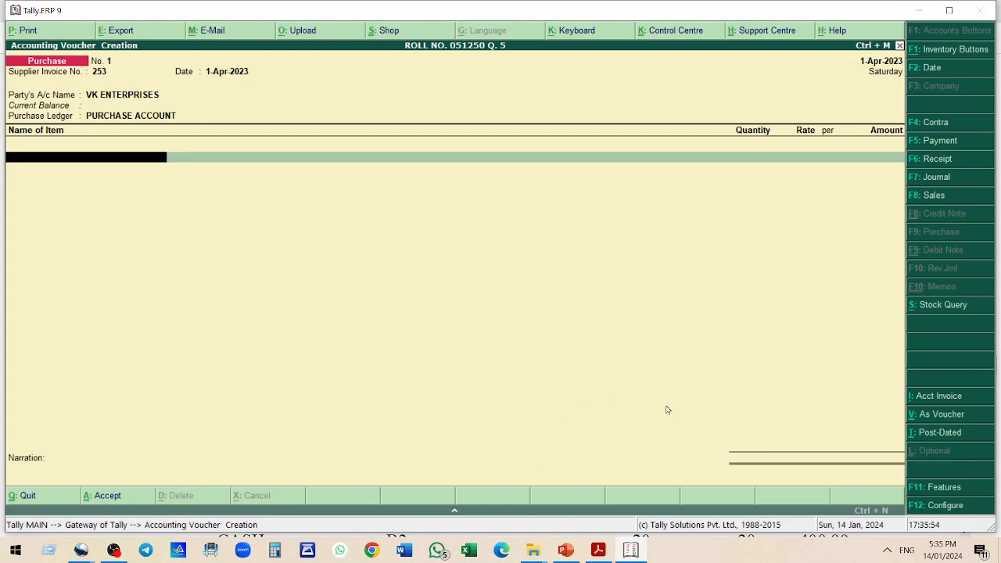
Create stock item A4 under group A in units No and enter 15 No at rate 25 on the bill
type("A")
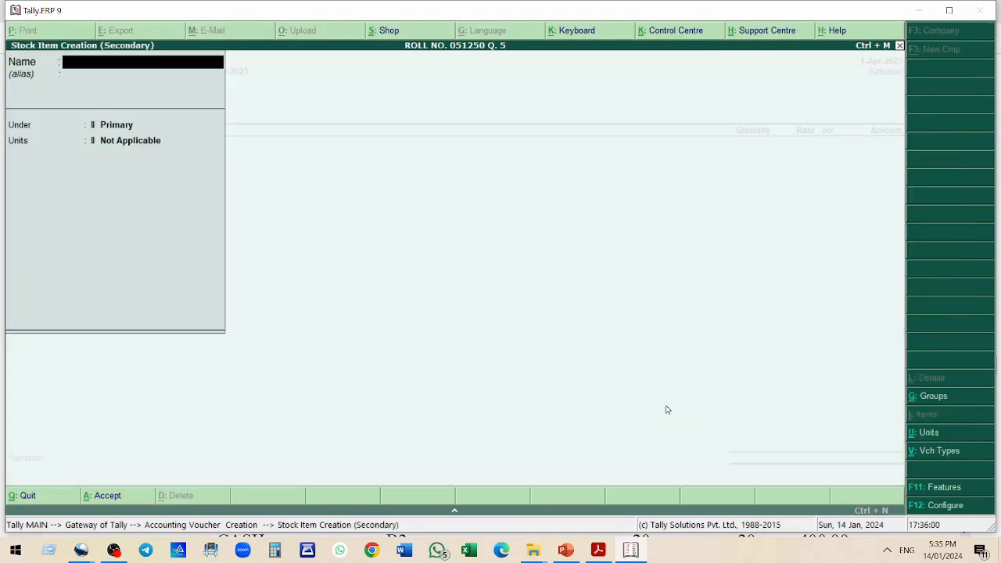
type("A")
key("Return")
key("Down")
key("Return")
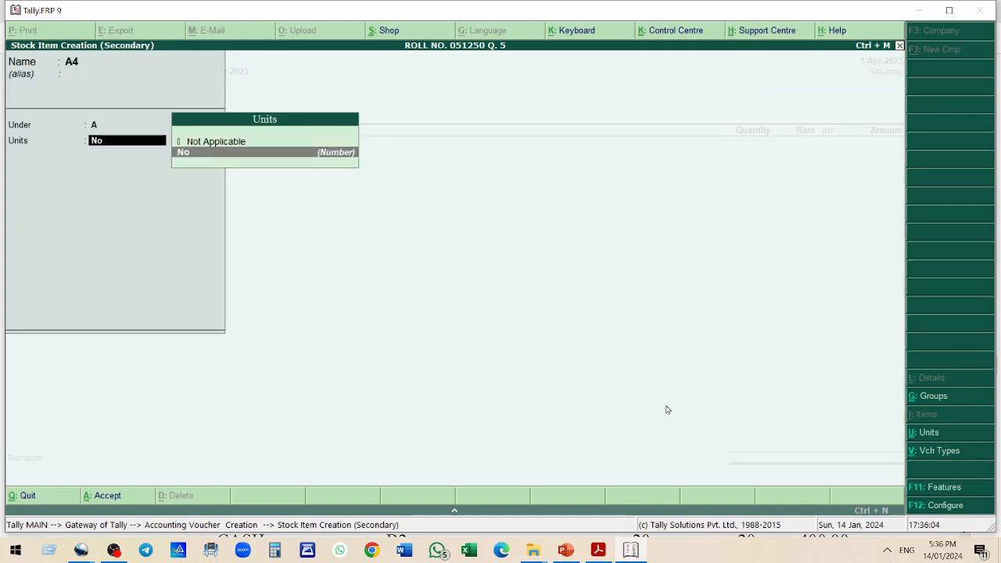
key("Return")
key("Return")
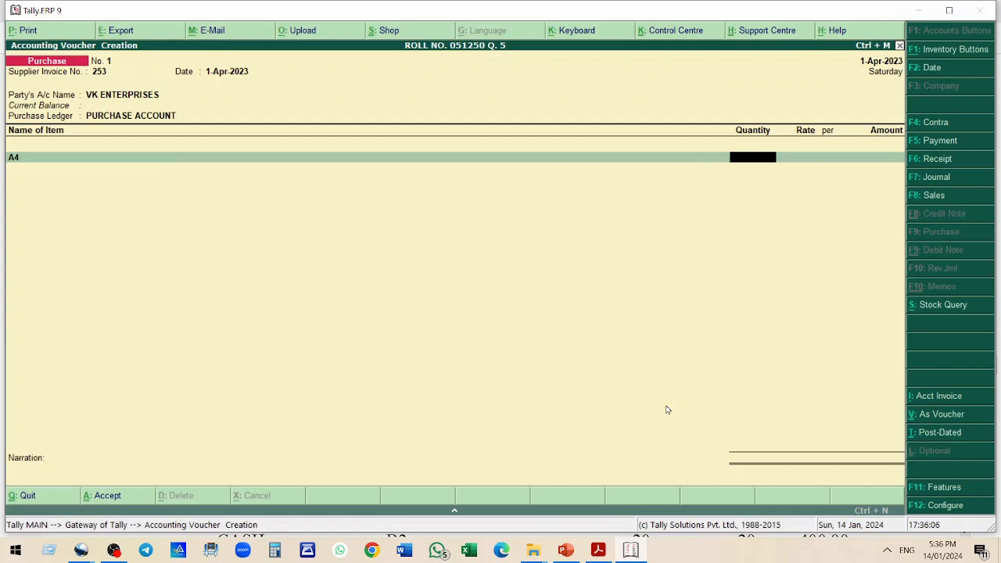
type("15")
key("Return")
type("25")
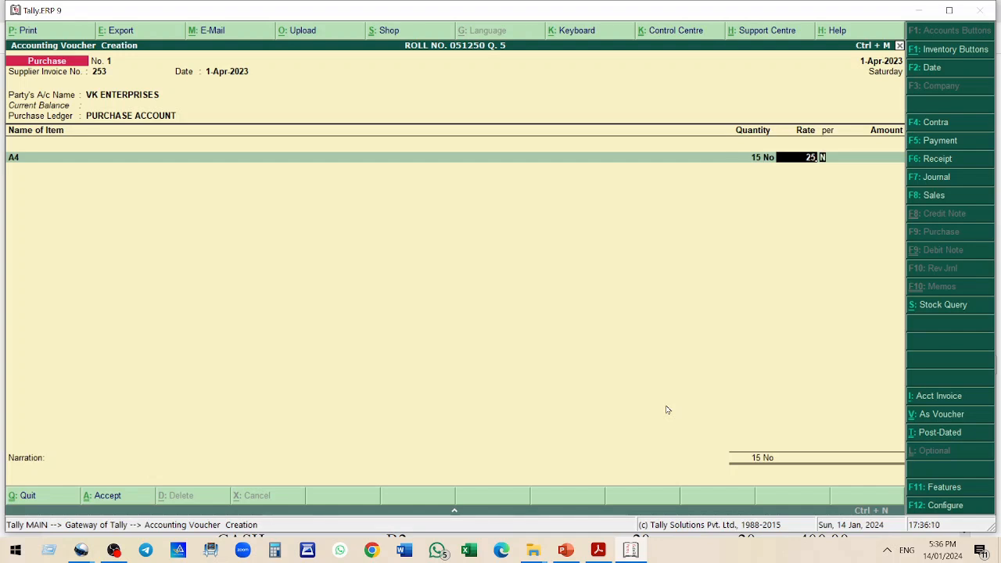
key("Return")
key("Return")
key("Return")
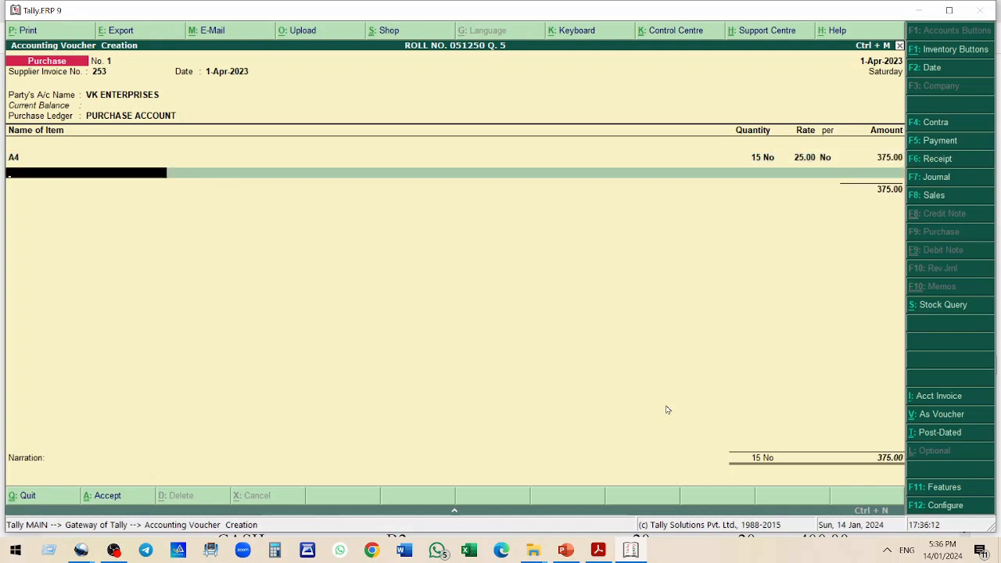
Add stock item B3 to the bill with quantity 20 at rate 20
type("B3")
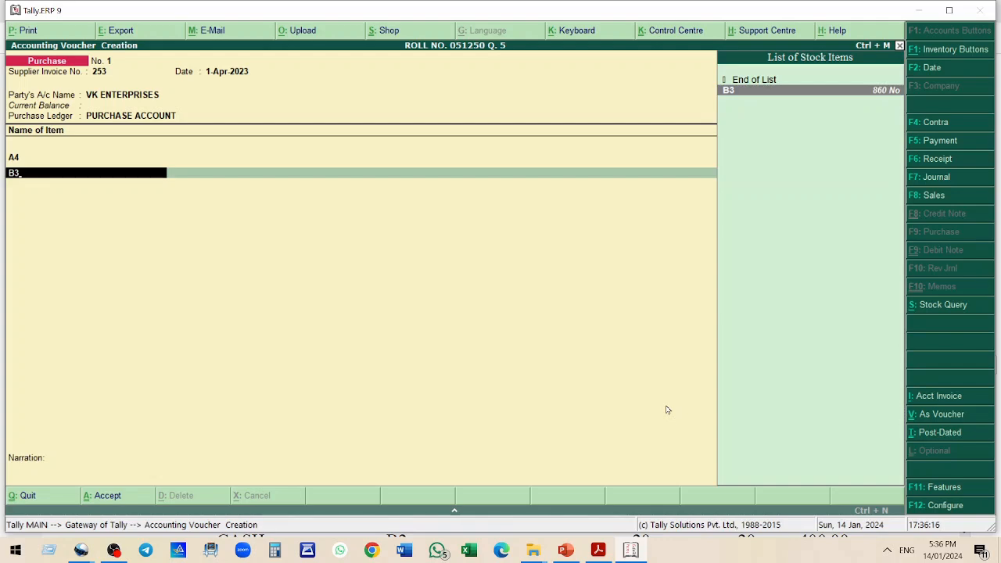
key("Return")
type("20 No")
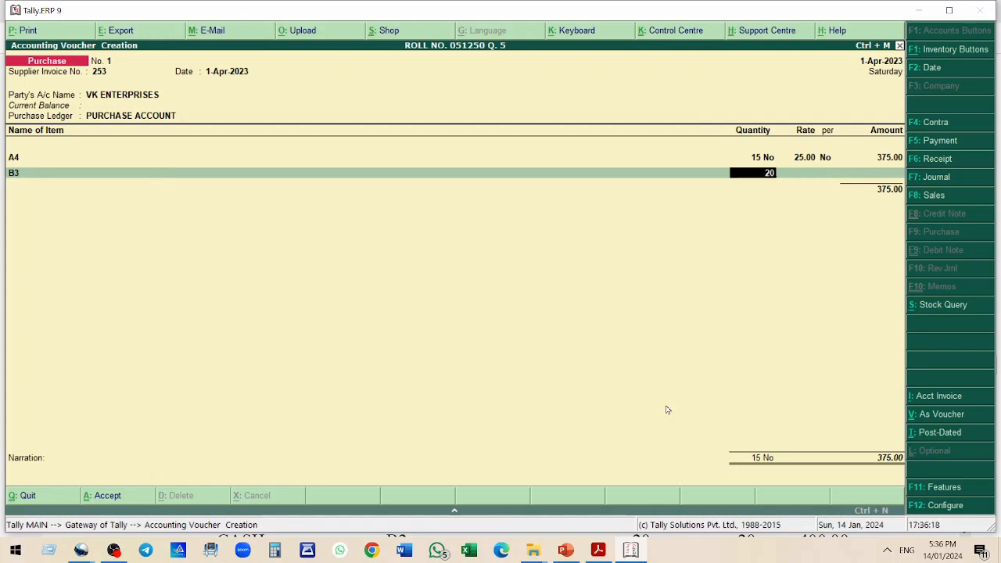
key("Return")
type("20")
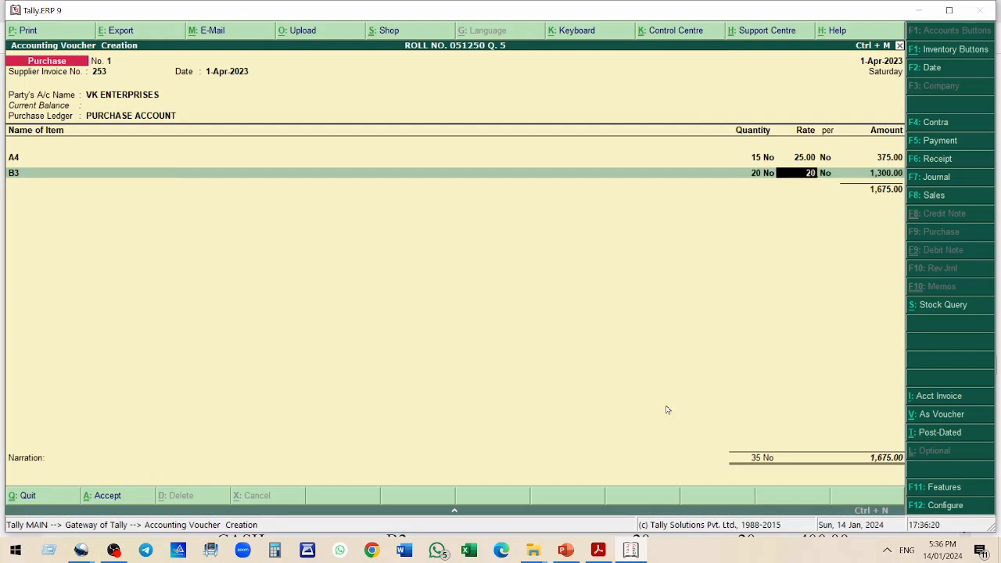
key("Return")
key("Return")
key("Return")
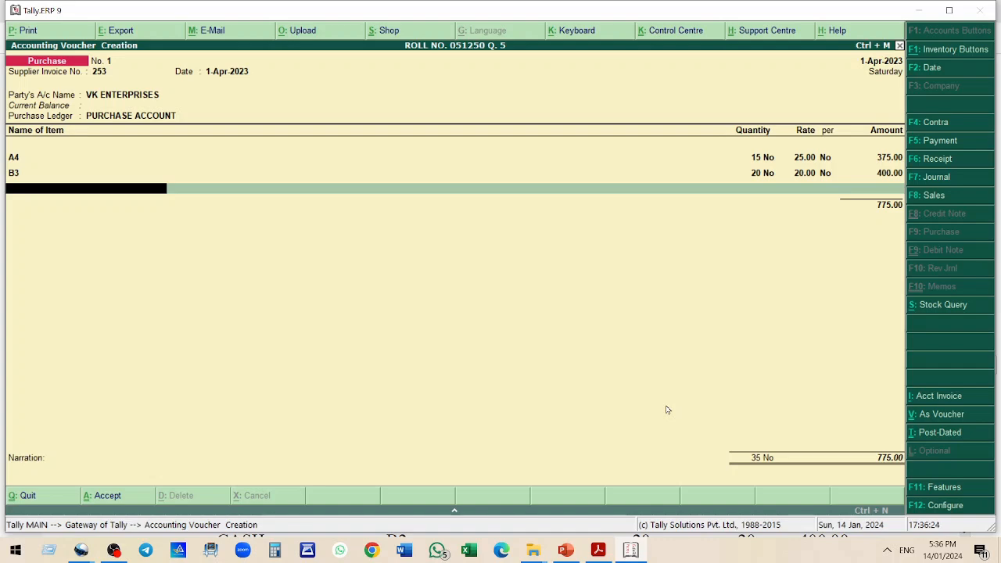
Create stock item C2 under group C in units No and enter 8 No at rate 100
type("C")
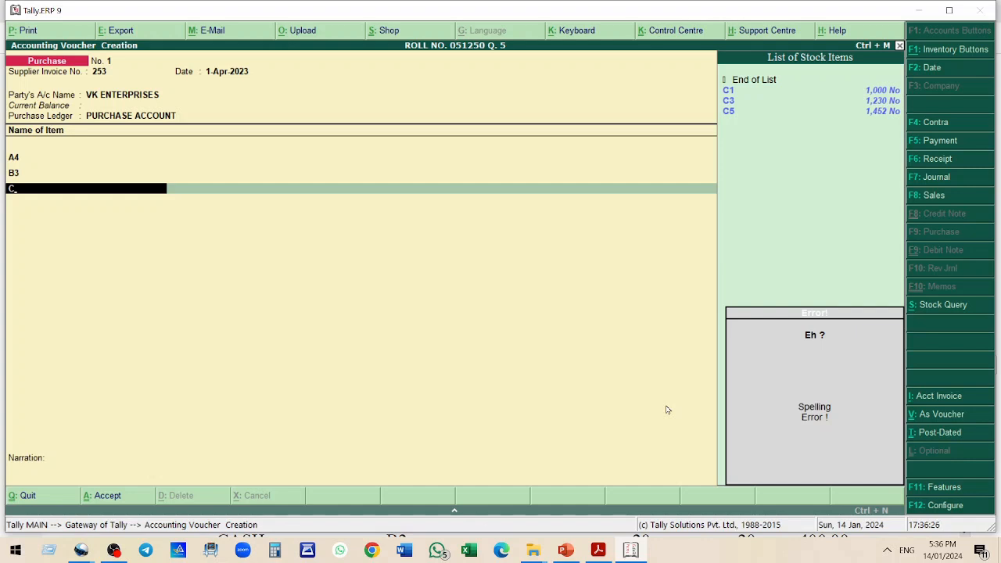
key("alt+c")
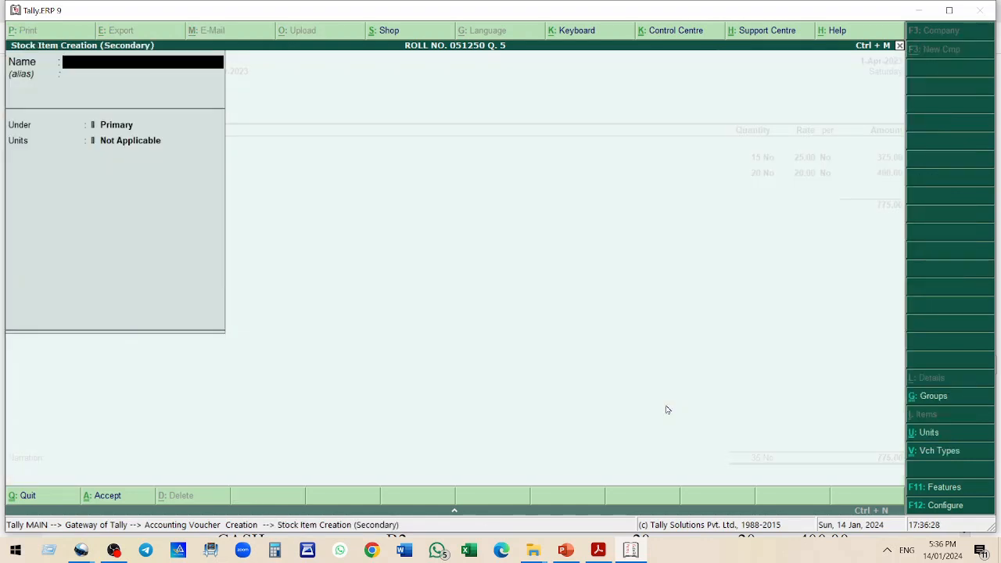
type("C2")
key("Return")
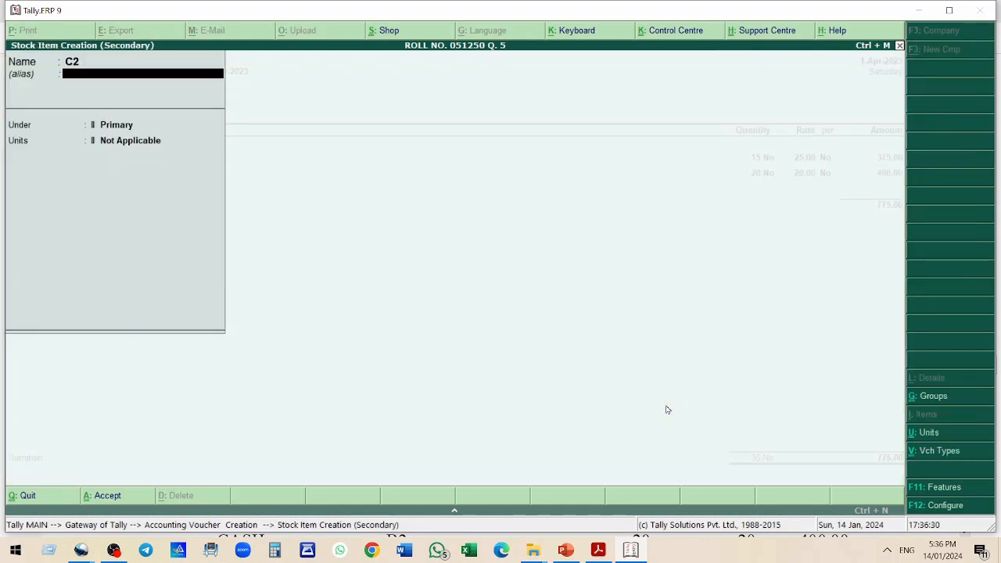
key("Return")
type("C")
key("Return")
key("Down")
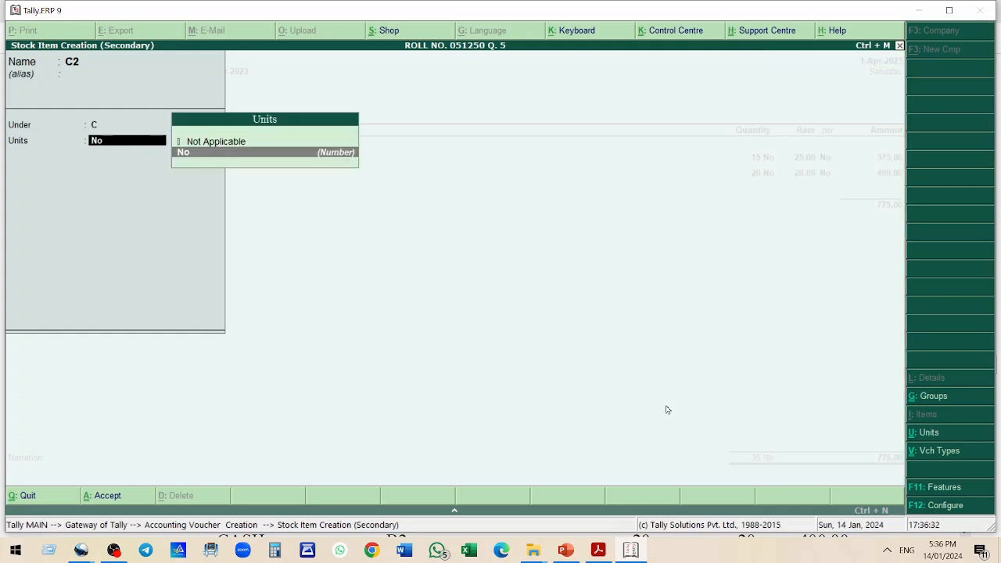
key("Return")
key("y")
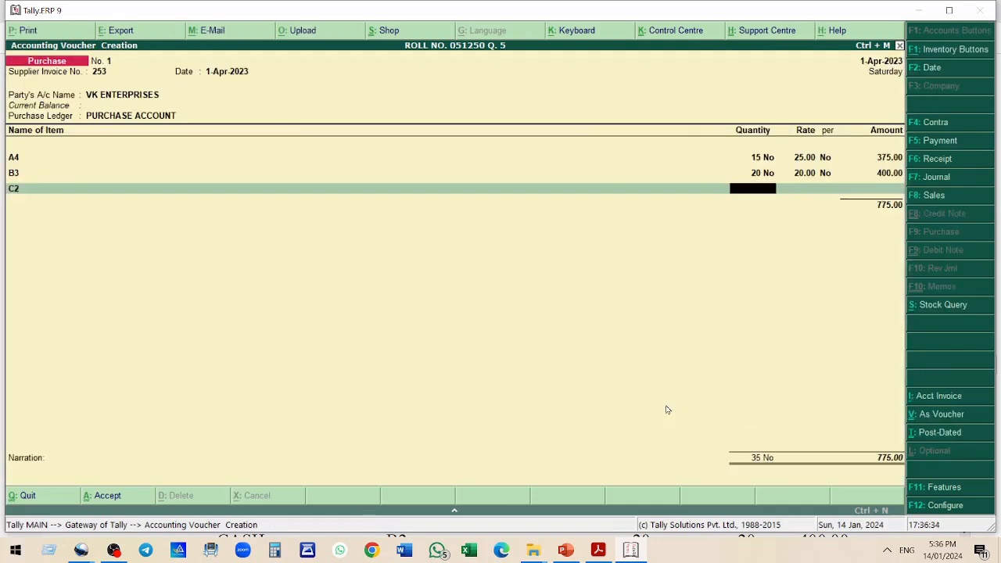
type("8")
key("Return")
type("100")
key("Return")
key("Return")
key("Return")
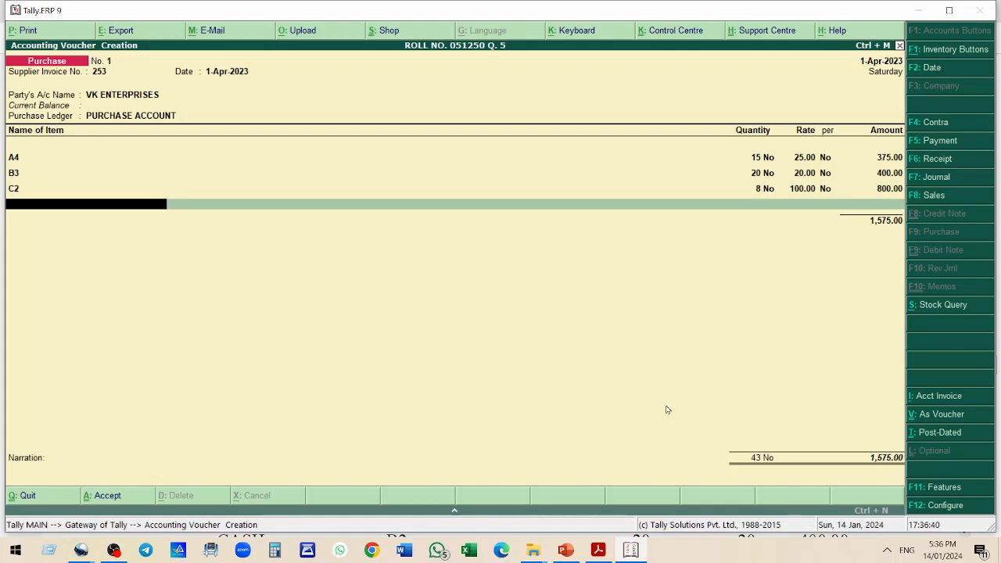
Create stock item B5 under group B in units No and enter 15 No at rate 50
type("B5")
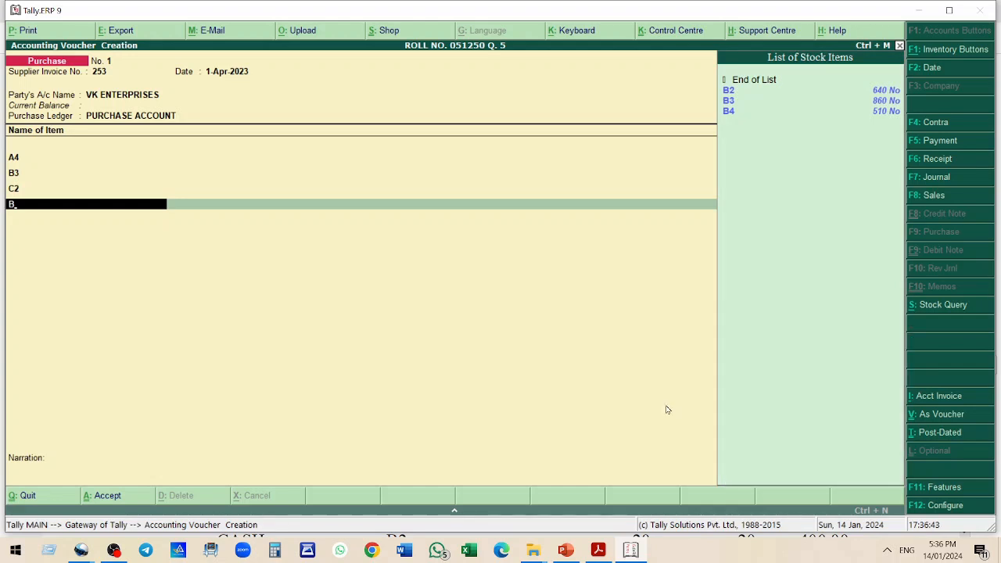
key("alt+c")
type("B5")
key("Return")
key("Down")
key("Down")
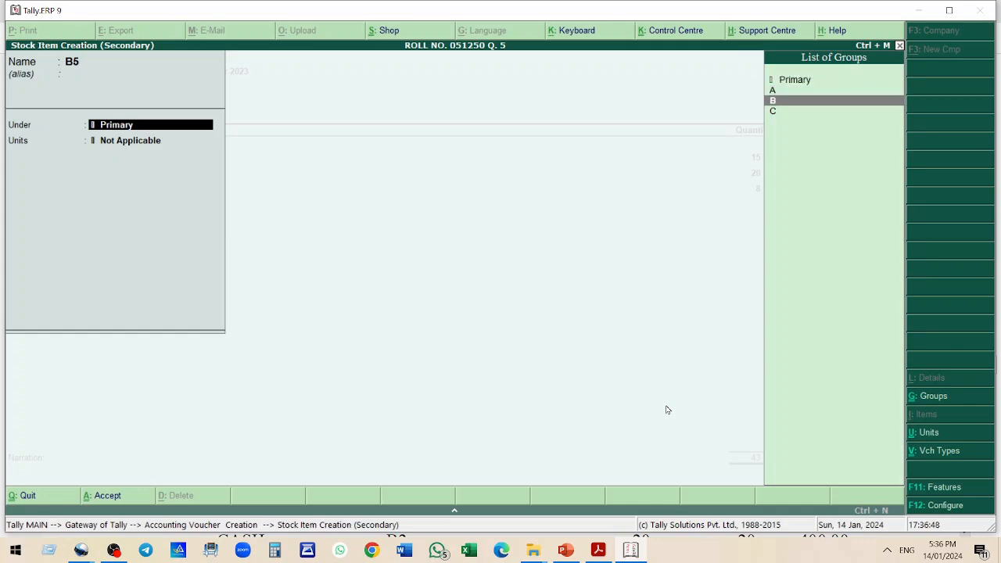
key("Return")
key("Down")
key("Return")
key("Return")
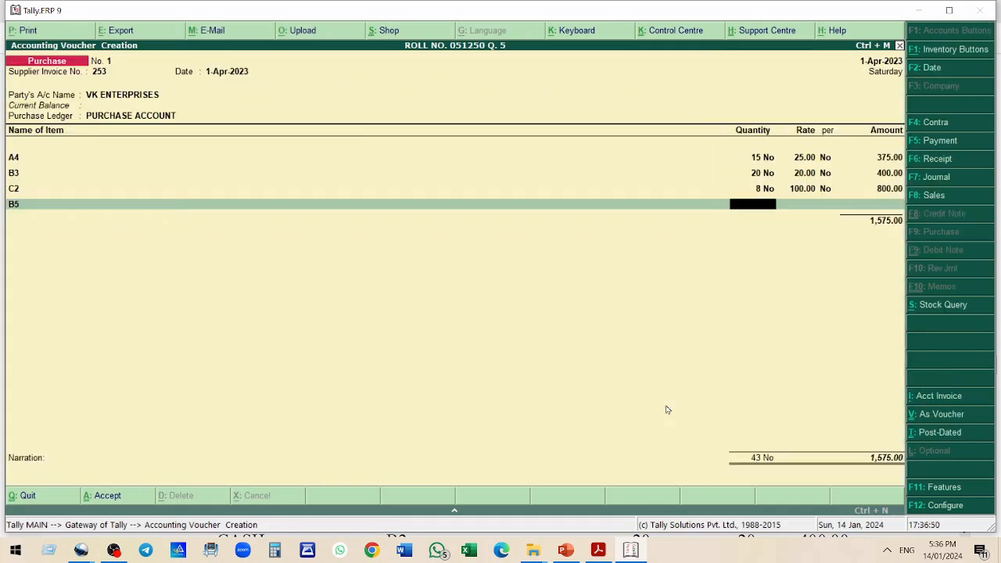
type("15")
key("Return")
type("50")
key("Return")
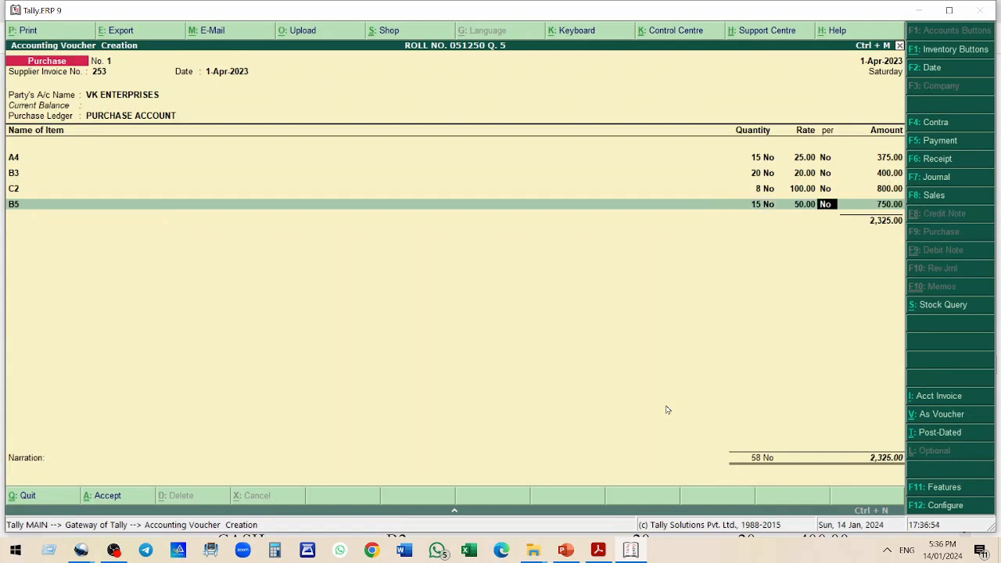
key("Return")
key("Return")
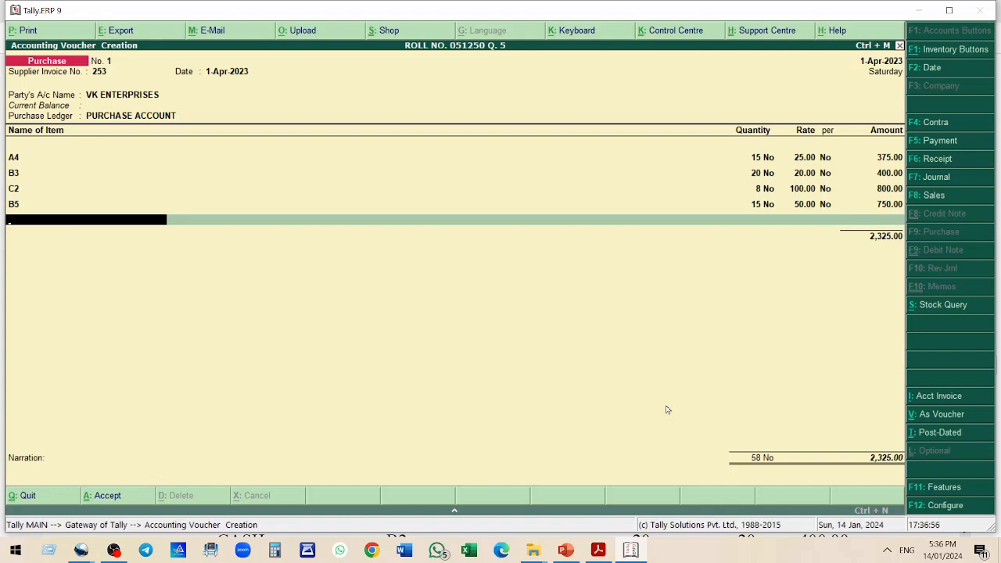
Add stock item C3 to the bill with quantity 14 at rate 60
type("C3")
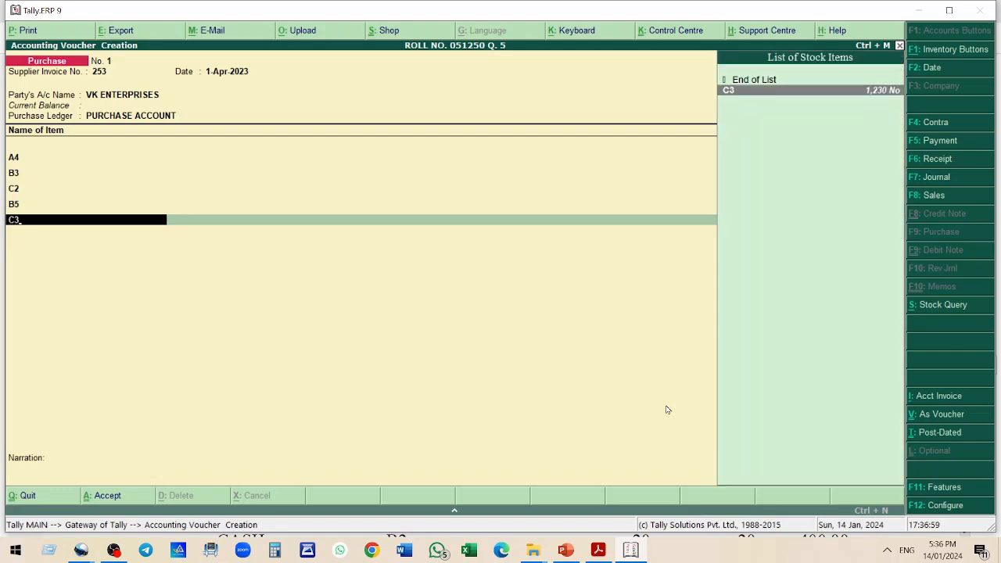
key("Return")
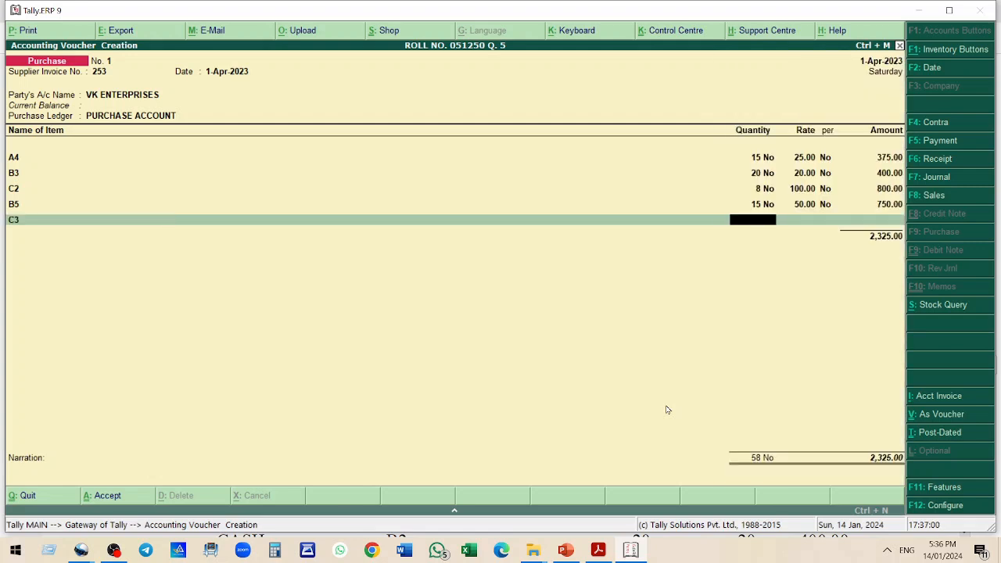
type("14")
key("Return")
type("60")
key("Return")
key("Return")
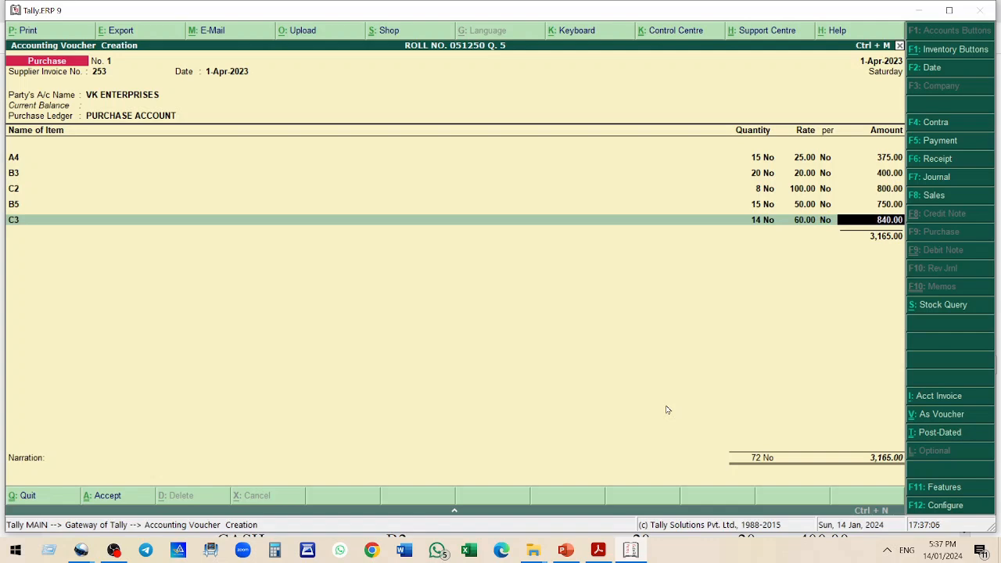
Finish the item lines and check bill 1's tax entries in the practice questions document
key("alt+Tab")
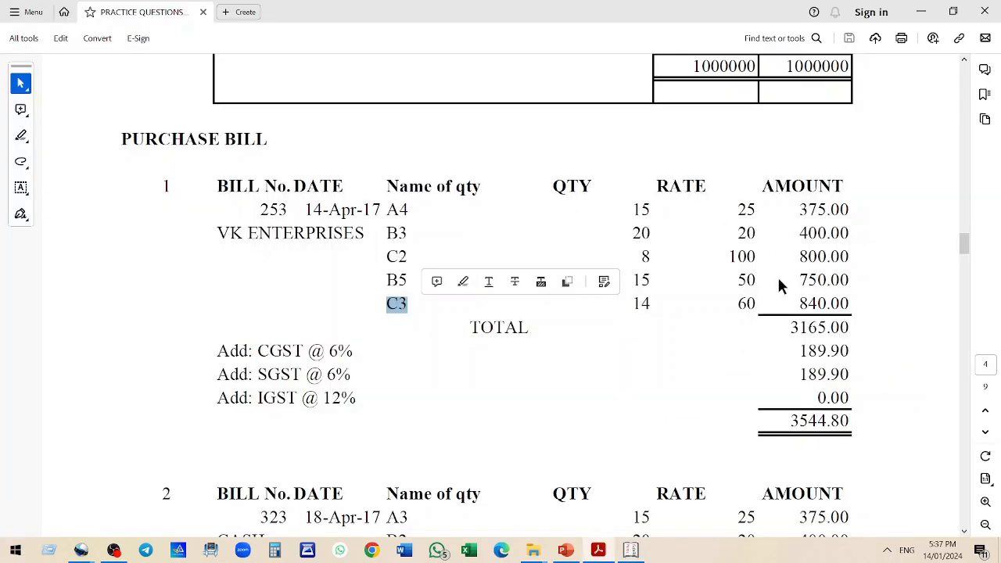
key("alt+Tab")
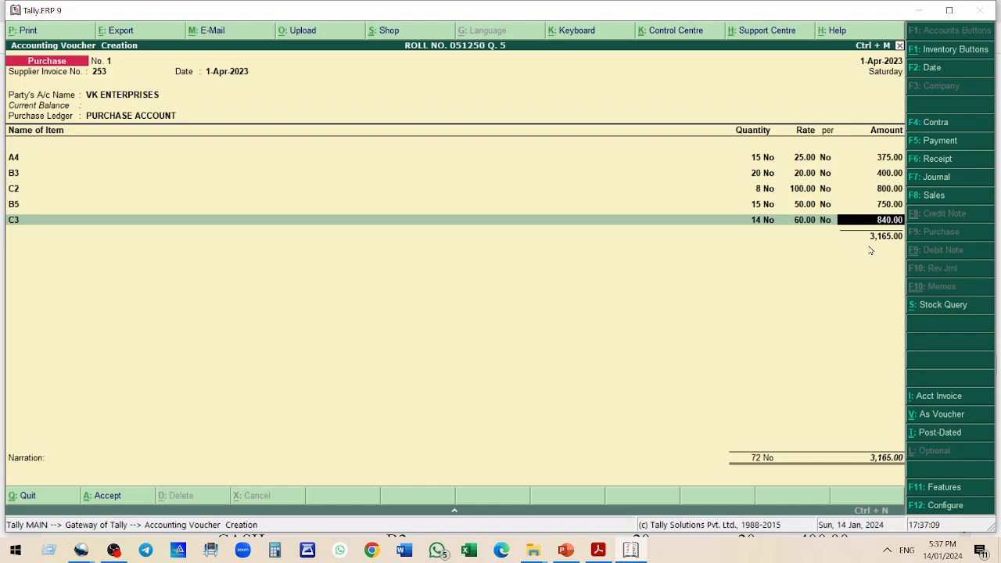
key("Return")
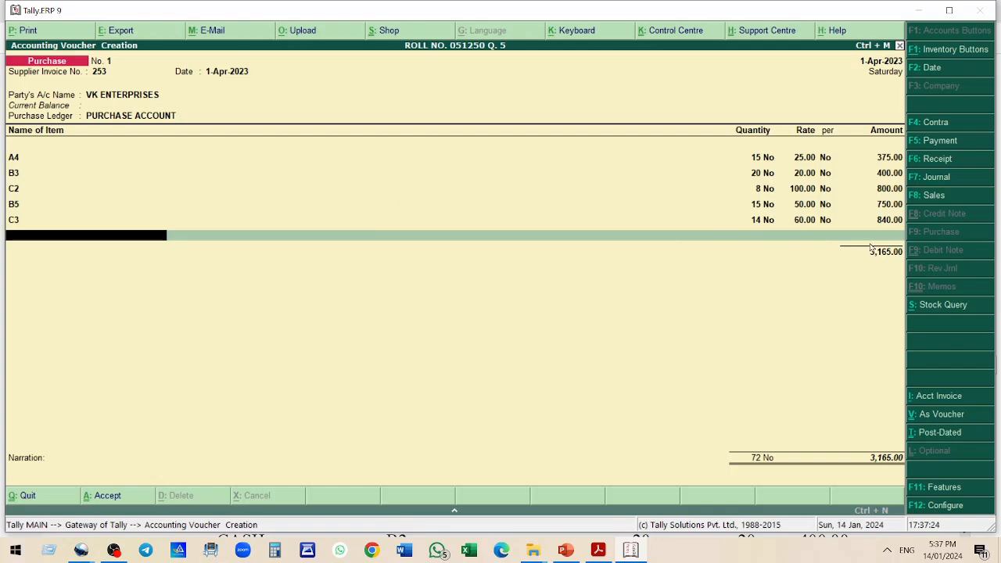
key("Return")
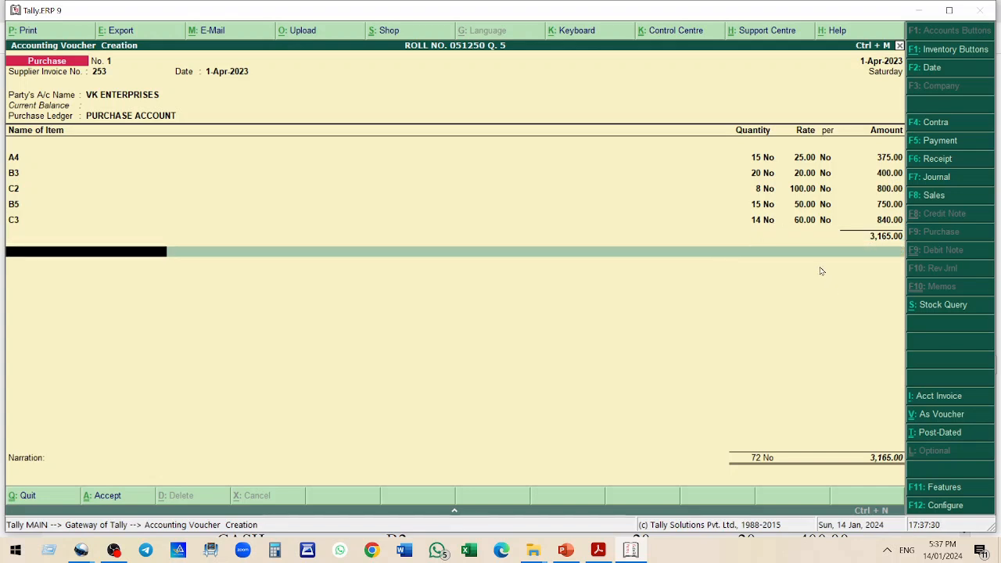
key("alt+Tab")
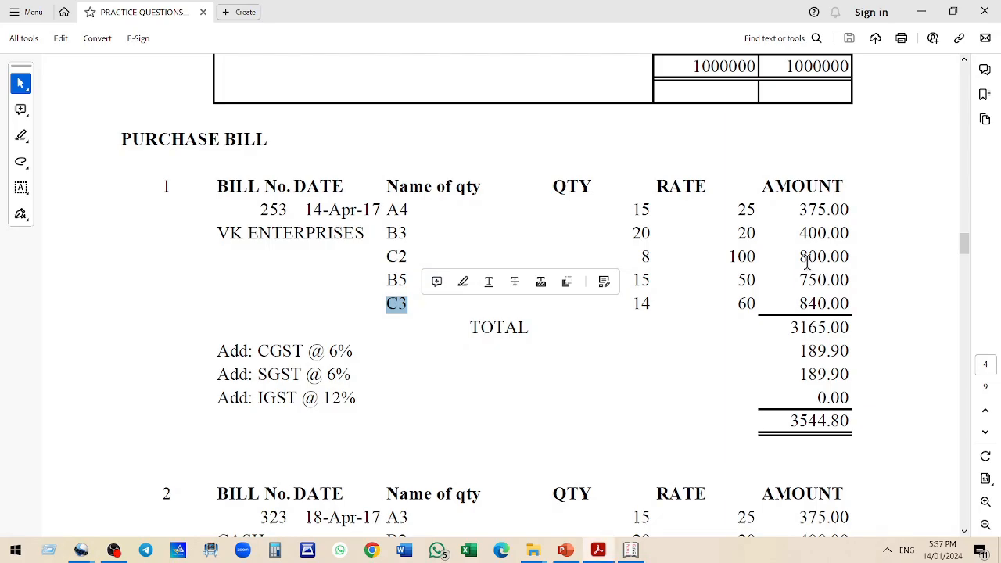
key("alt+Tab")
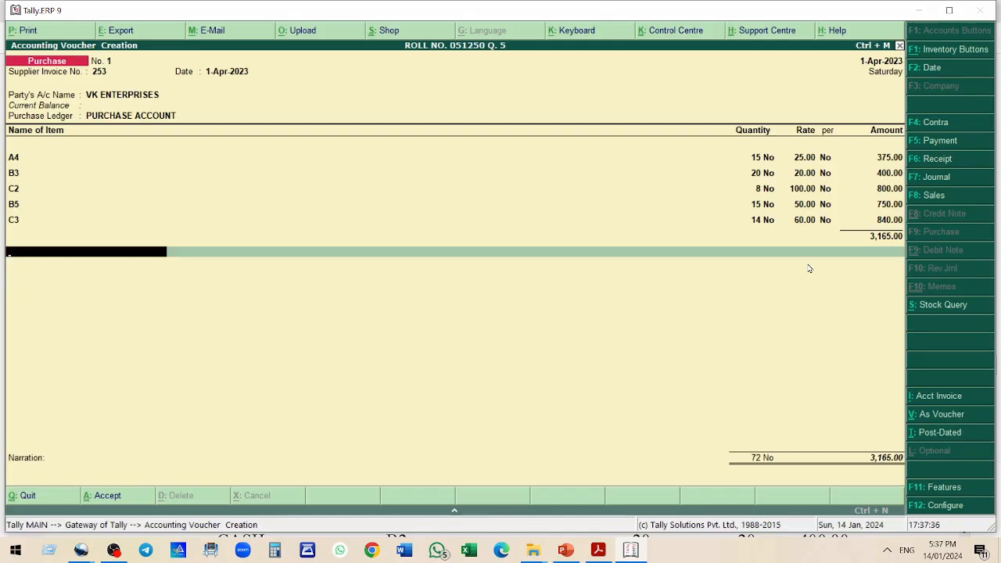
Create ledger CGST INPUT 6% under Duties & Taxes at 6% on total sales, and add it to the bill
key("alt+c")
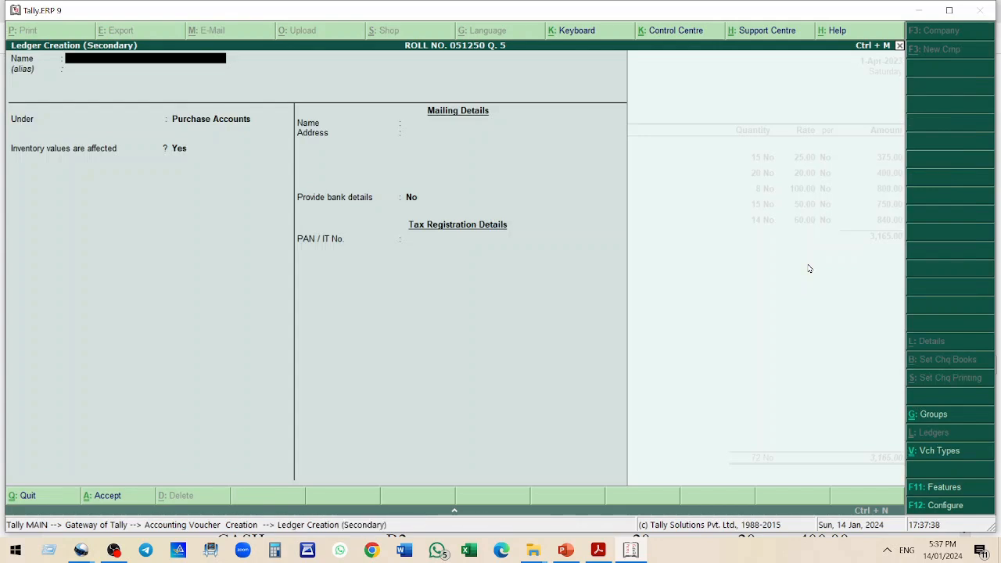
type("CGST INPUT 6%")
key("Return")
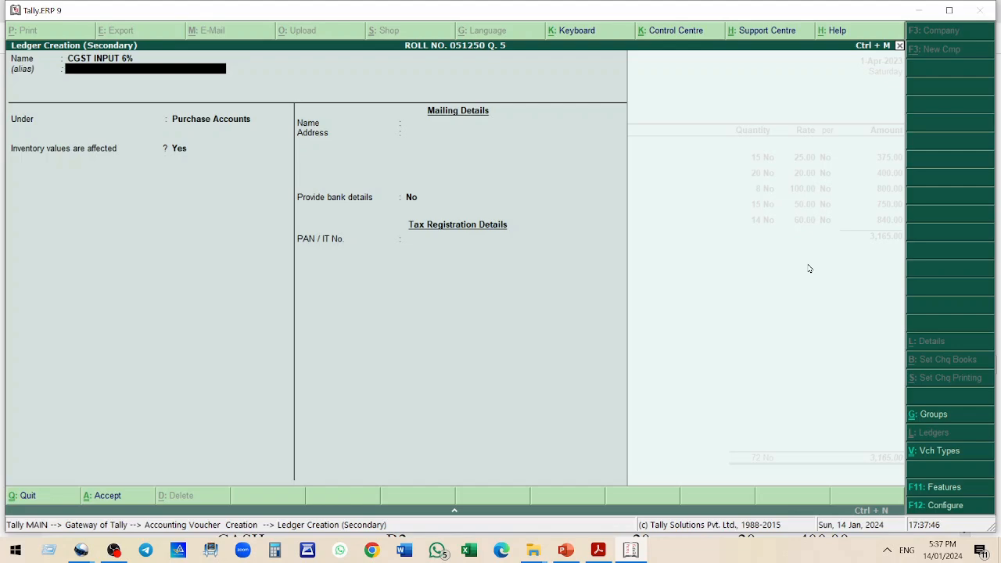
key("Return")
type("Du")
key("Return")
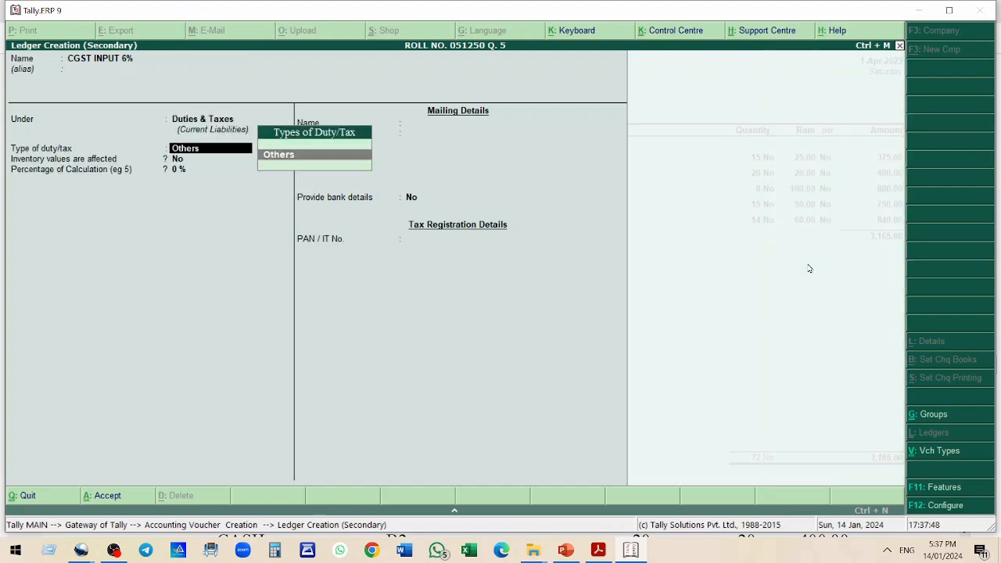
key("Return")
key("Return")
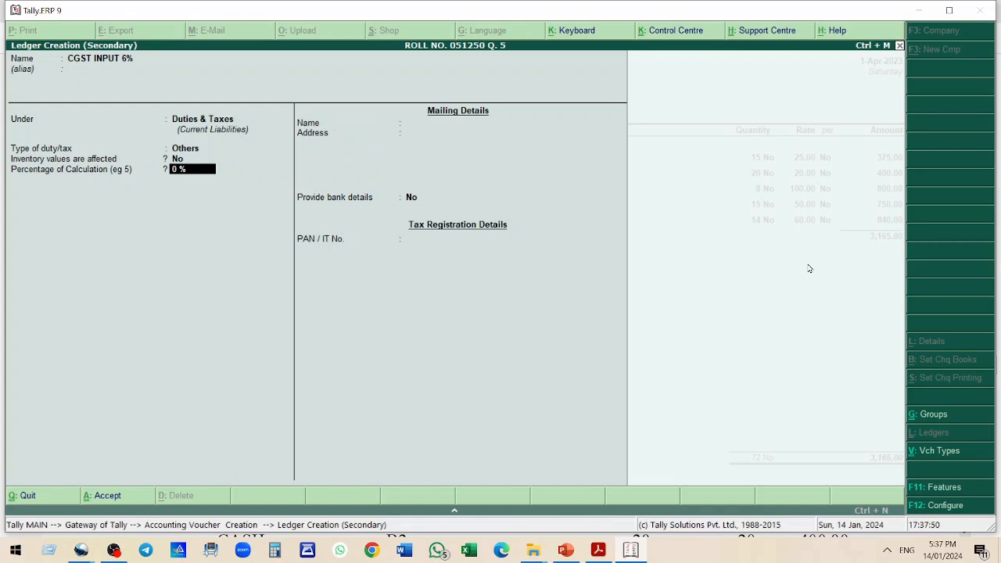
type("6")
key("Return")
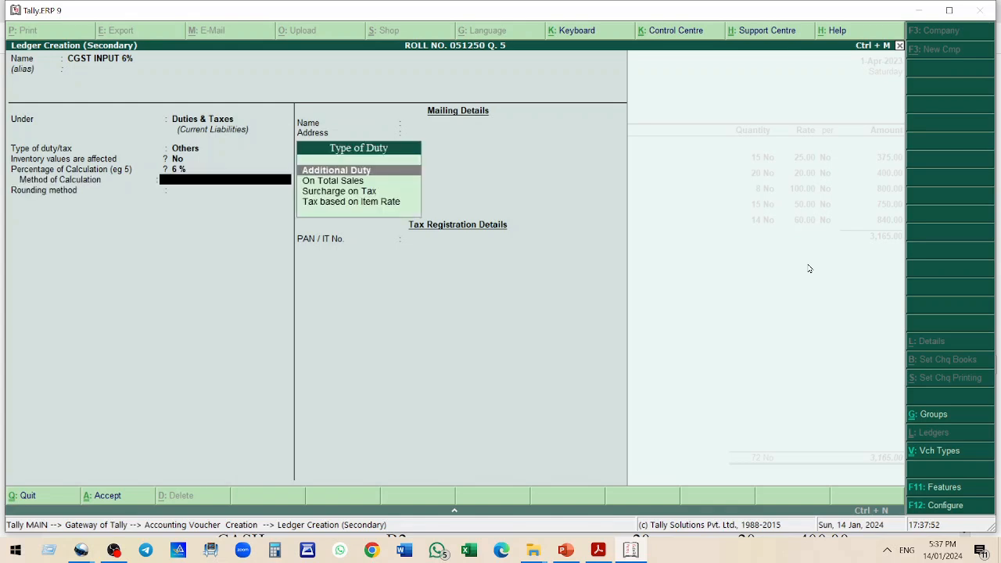
key("Down")
key("Return")
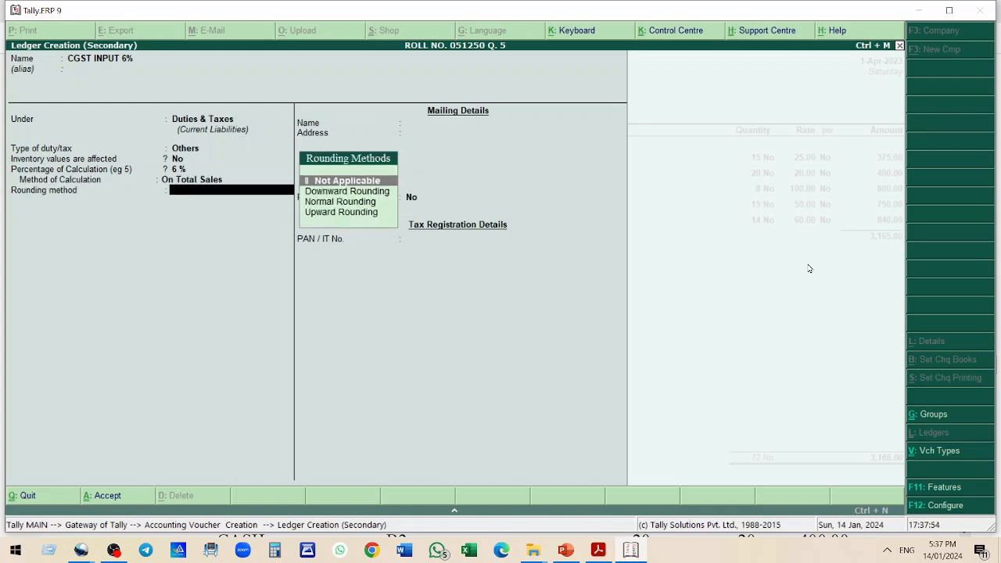
key("Return")
key("Return")
key("Return")
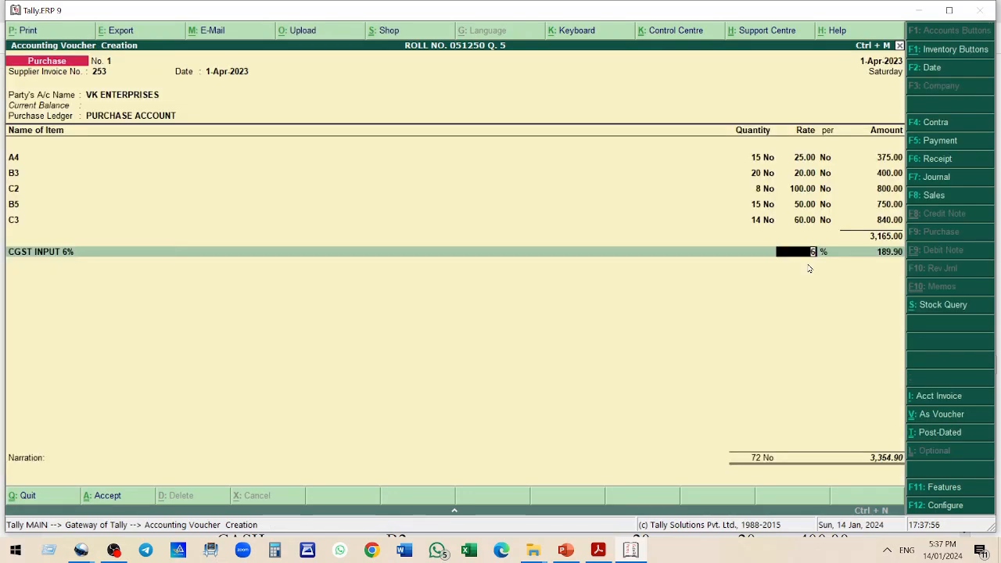
key("Return")
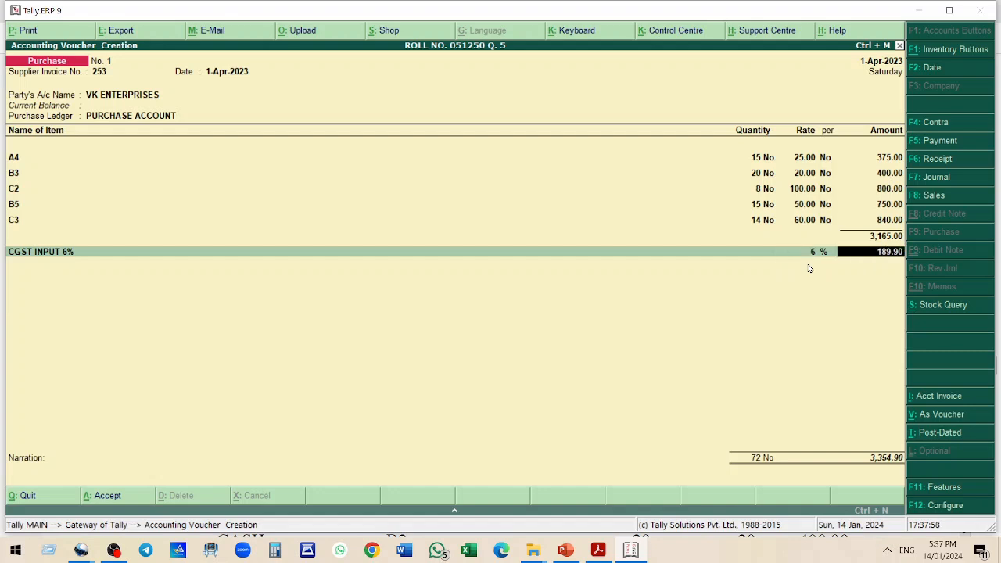
key("Return")
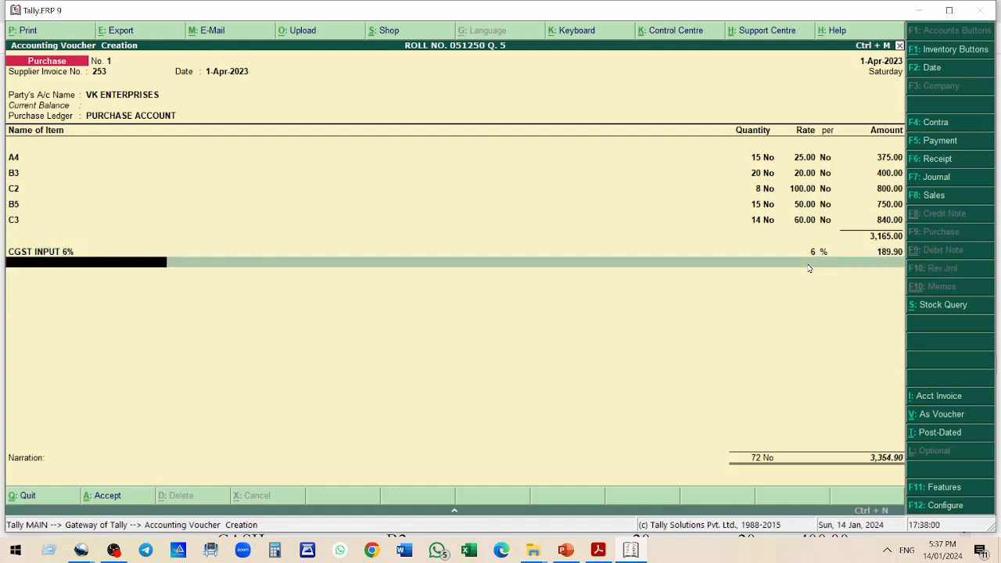
Create ledger SGST INPUT 6% under Duties & Taxes at 6% on total sales, and add it to the bill
key("alt+c")
type("SA")
key("BackSpace")
type("GST INPUT ")
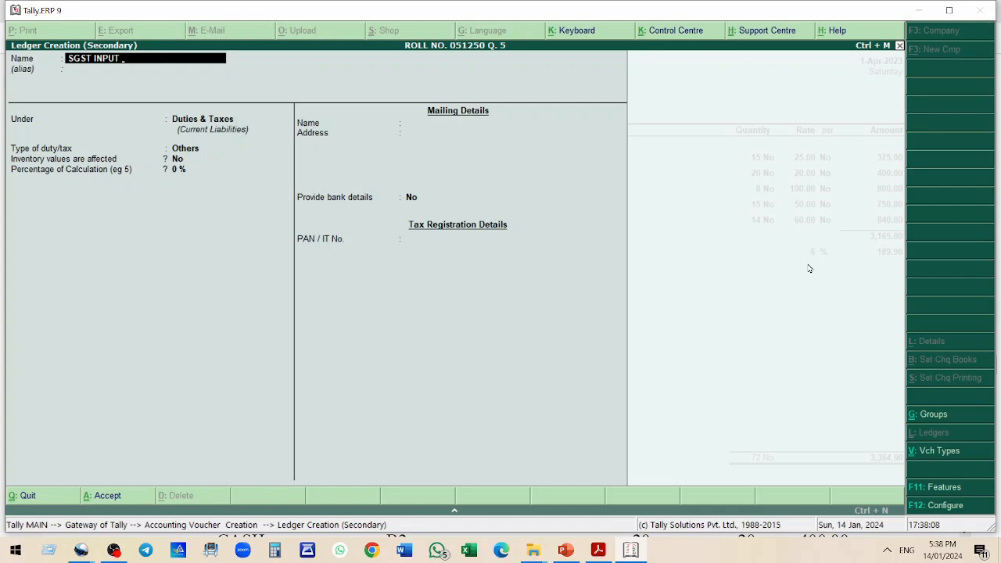
type("6%")
key("Return")
key("Return")
key("Return")
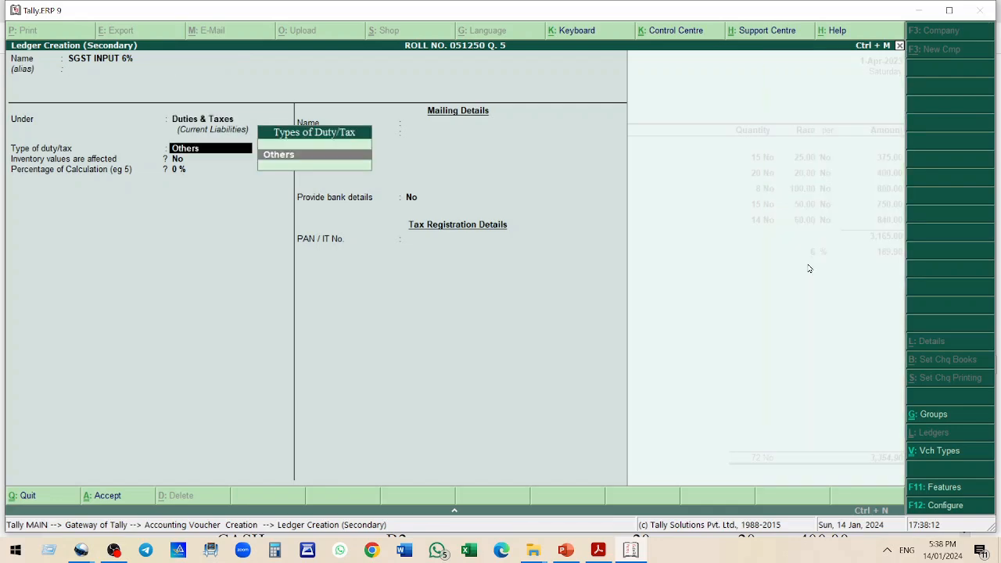
key("Return")
key("Return")
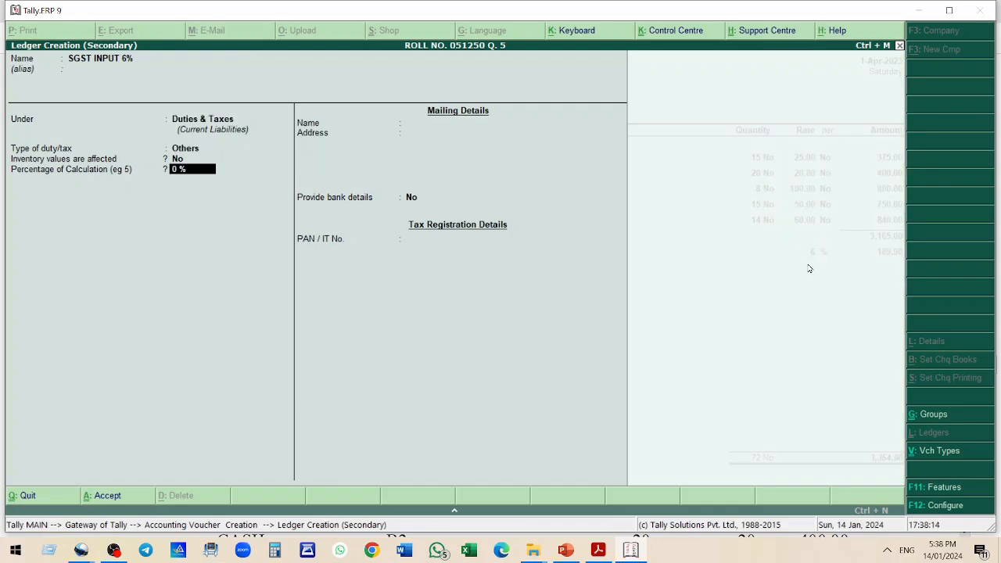
type("6")
key("Return")
key("Down")
key("Return")
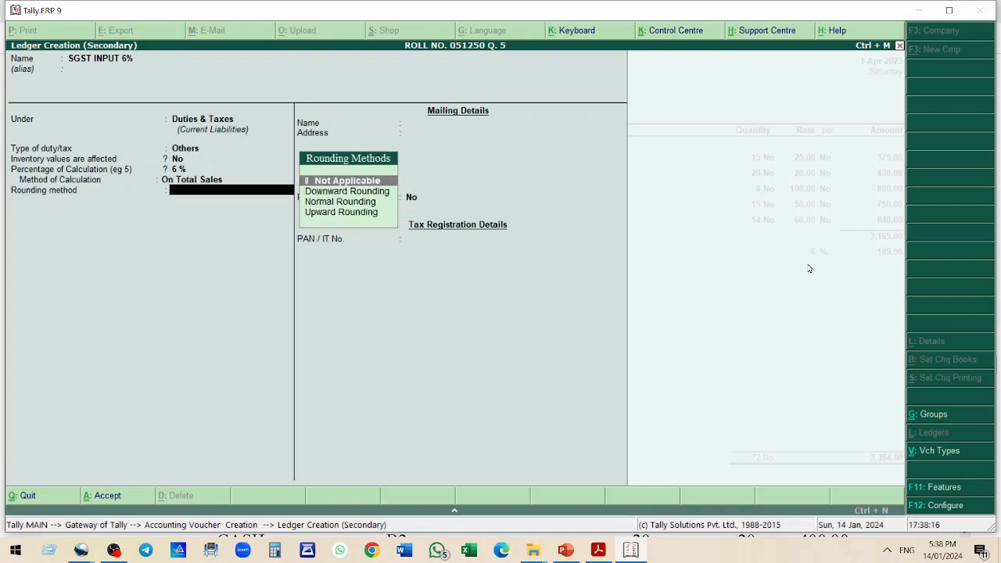
key("Return")
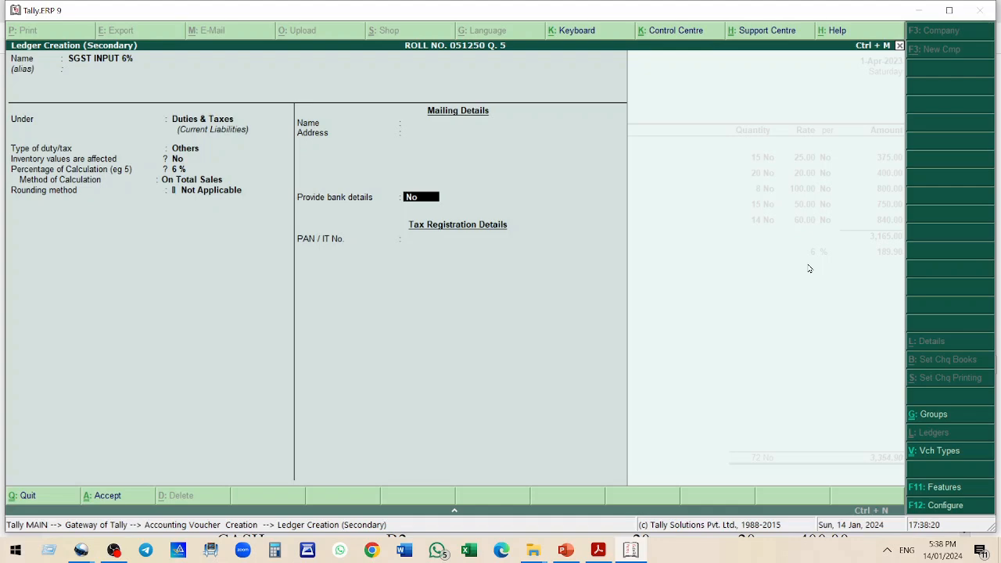
key("Return")
key("Return")
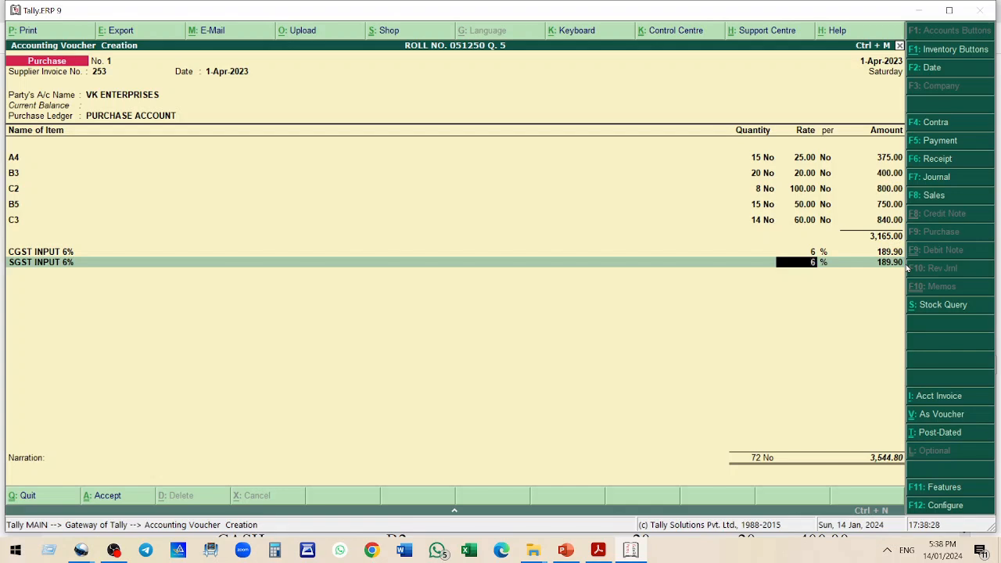
key("Return")
key("Return")
key("Return")
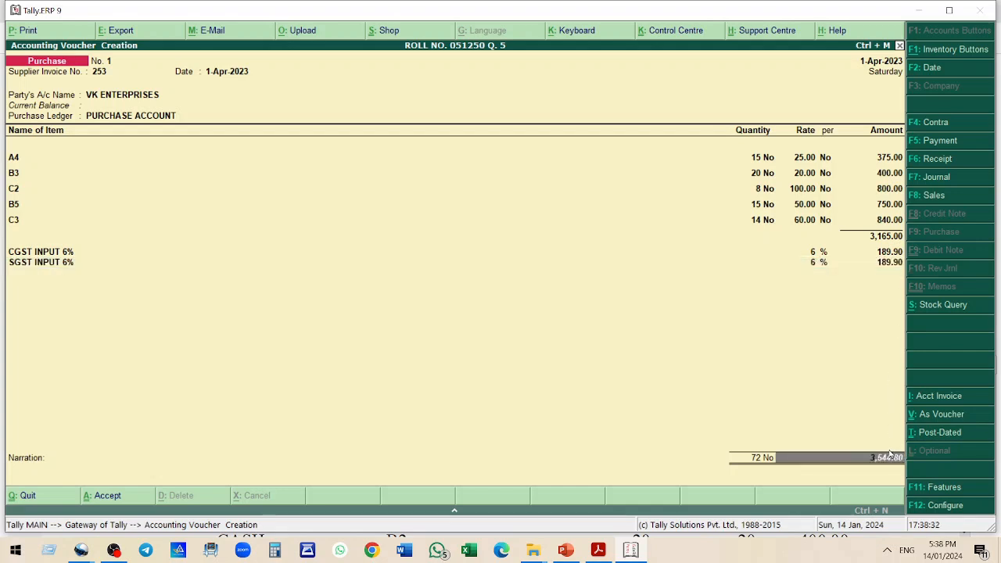
Save the purchase voucher after comparing its total with the practice question's bill
key("alt+Tab")
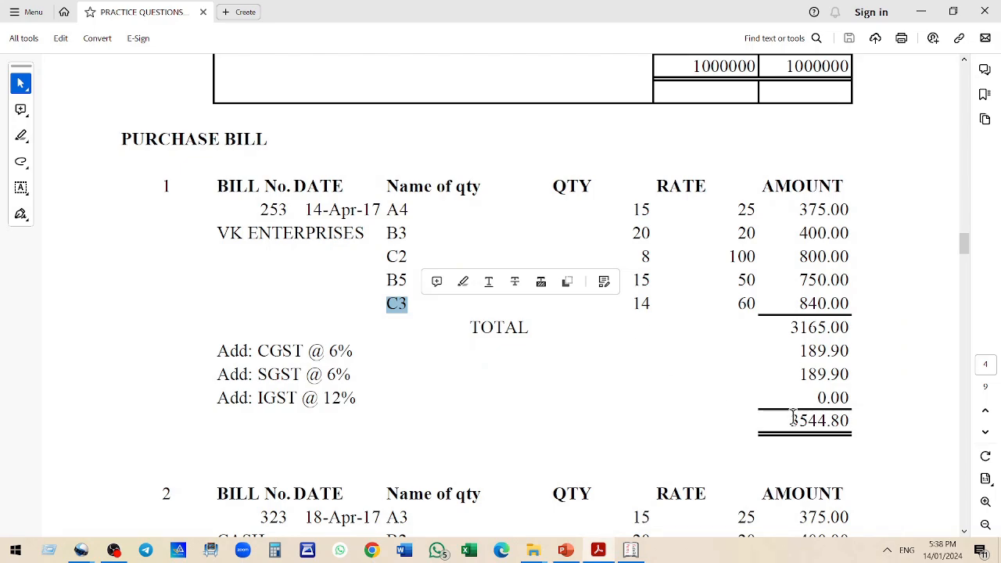
scroll(734, 330, "down", 1)
key("alt+Tab")
key("Return")
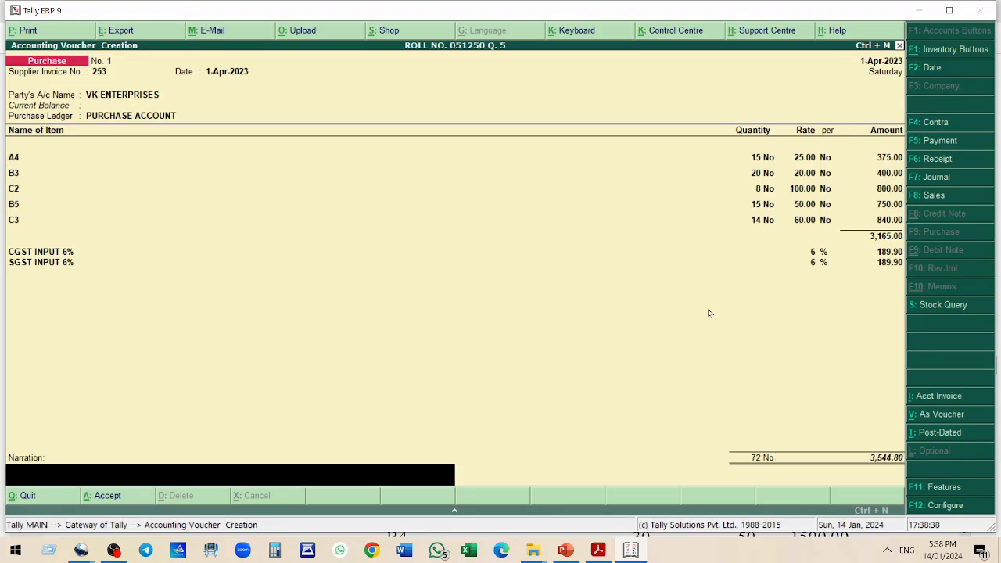
key("Return")
key("y")
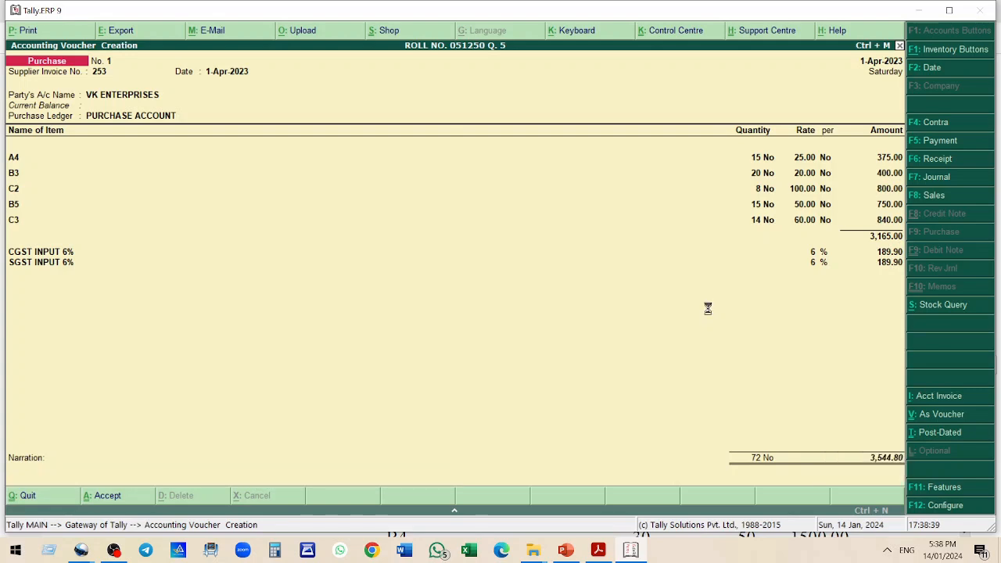
Locate purchase bill 2 in the practice questions document and copy its bill number
key("alt+Tab")
scroll(566, 264, "down", 2)
scroll(566, 264, "down", 5)
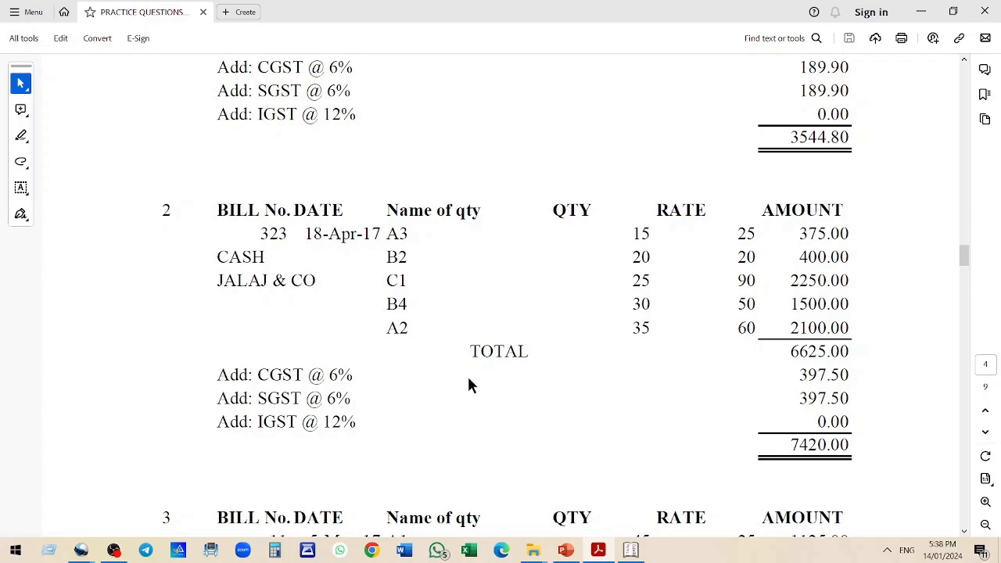
key("alt+Tab")
key("alt+Tab")
left_click_drag(305, 233, 381, 238)
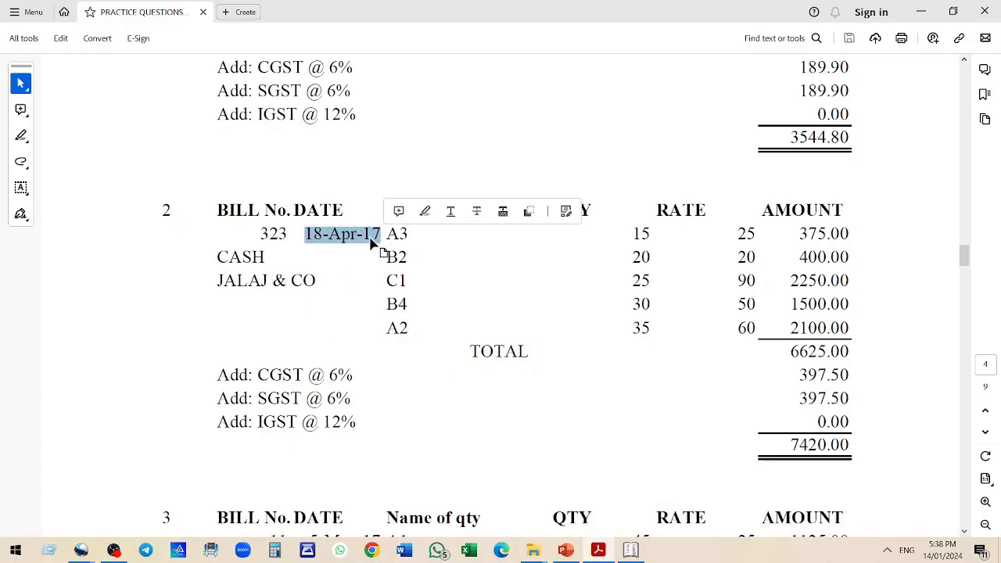
left_click_drag(260, 233, 287, 235)
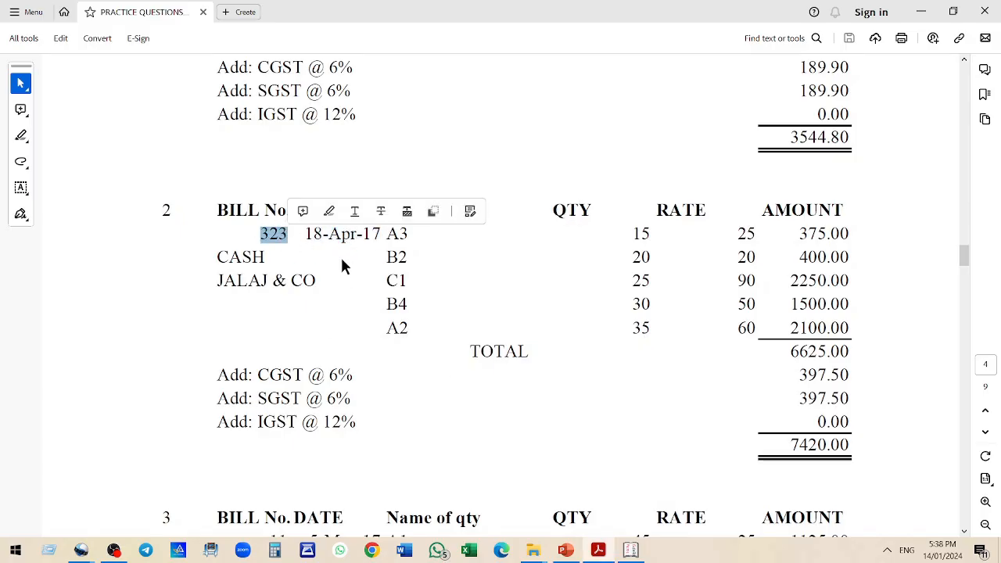
Start the next purchase voucher with supplier invoice number 323, party Cash and the purchase account ledger
key("alt+Tab")
key("ctrl+alt+v")
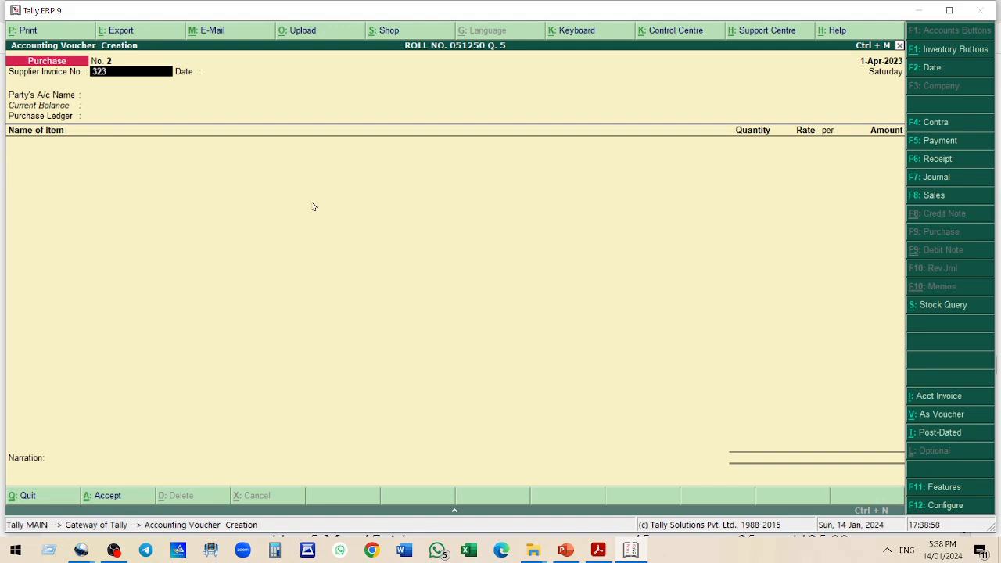
key("Return")
key("Return")
key("Return")
key("Return")
key("Return")
key("Return")
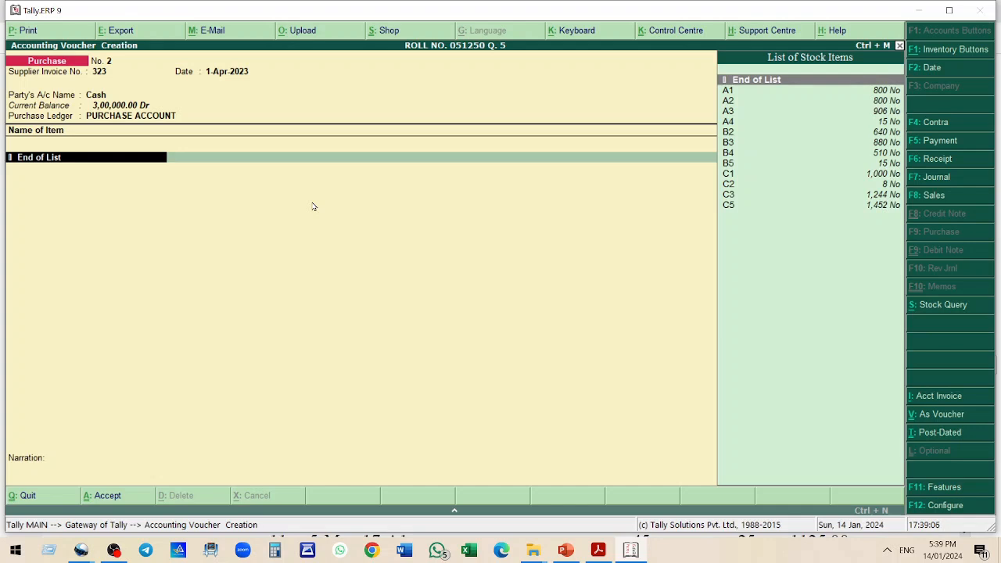
Add stock item A3 to the bill with quantity 15 at rate 25
type("A3")
key("Return")
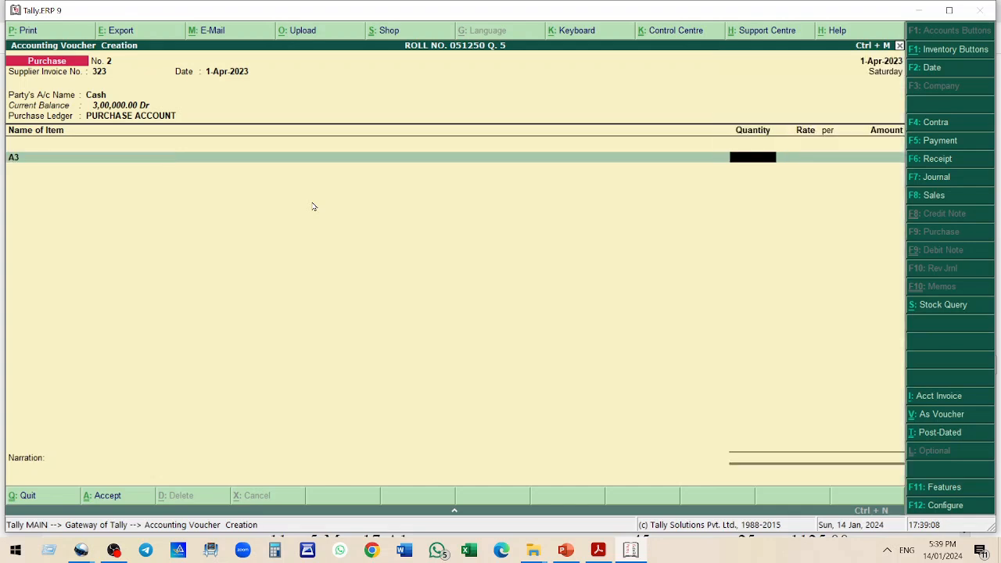
type("15")
key("Return")
type("25")
key("Return")
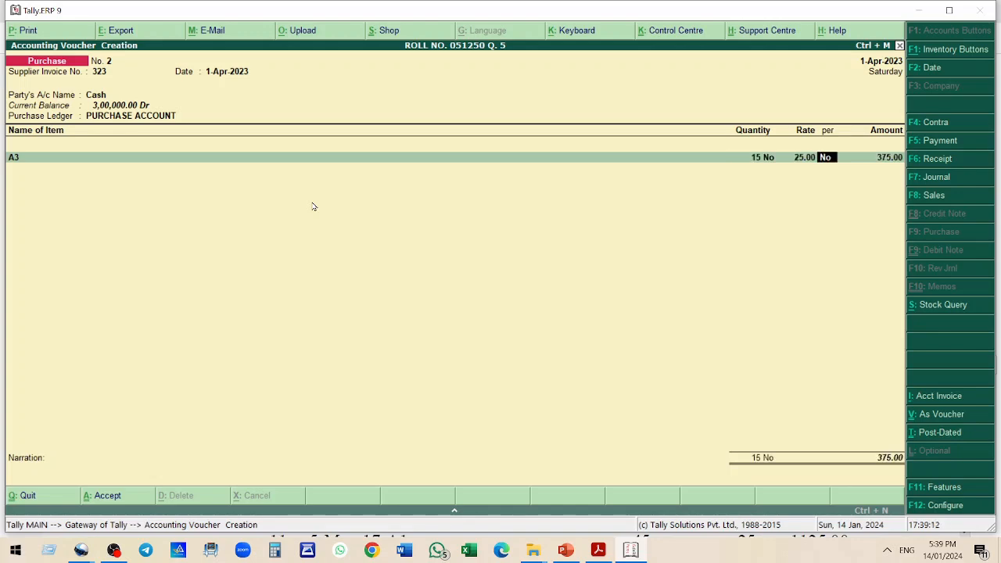
Add stock item B2 to the bill with quantity 20 at rate 20
key("Return")
key("Return")
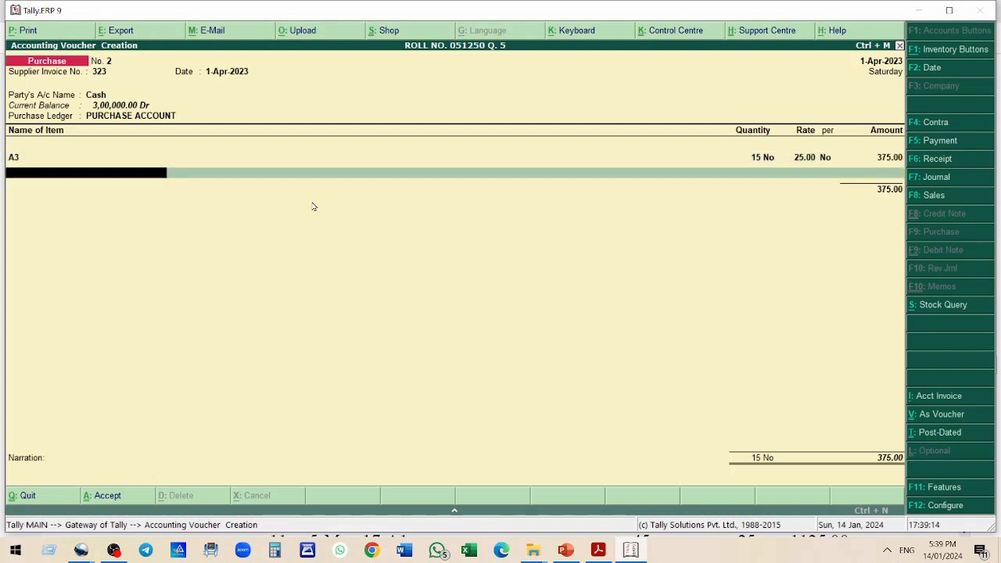
type("B2")
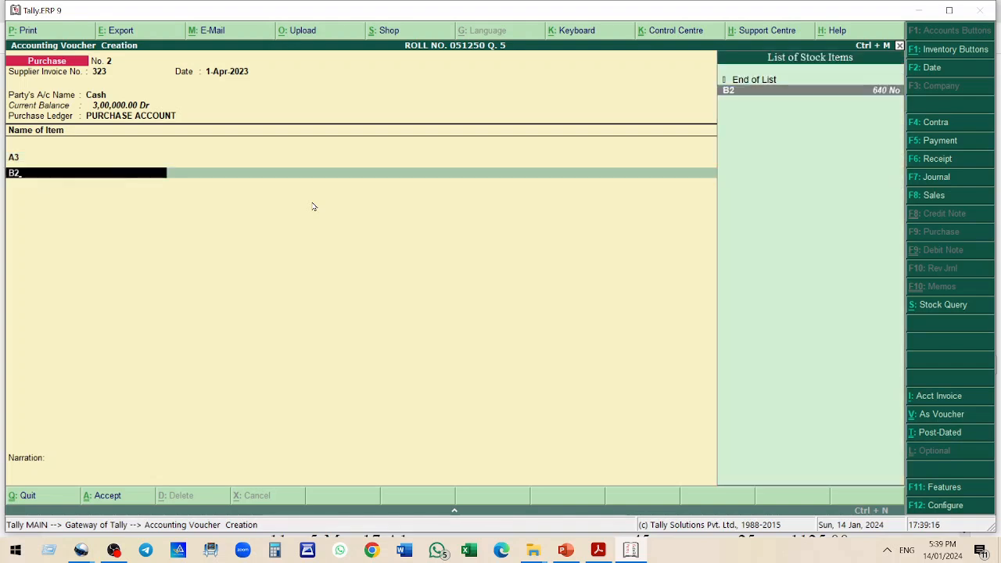
key("Return")
type("20")
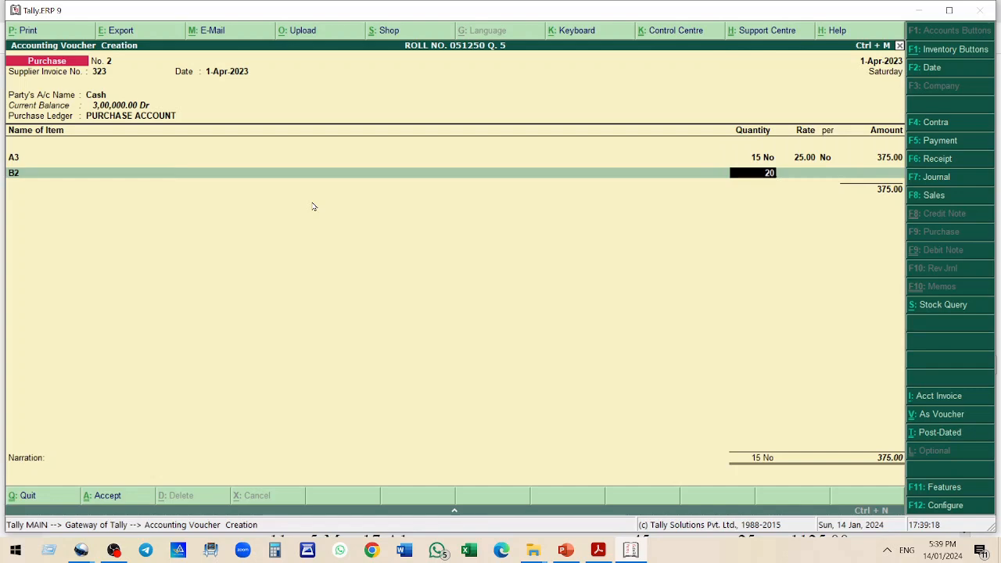
key("Return")
type("20")
key("Return")
key("Return")
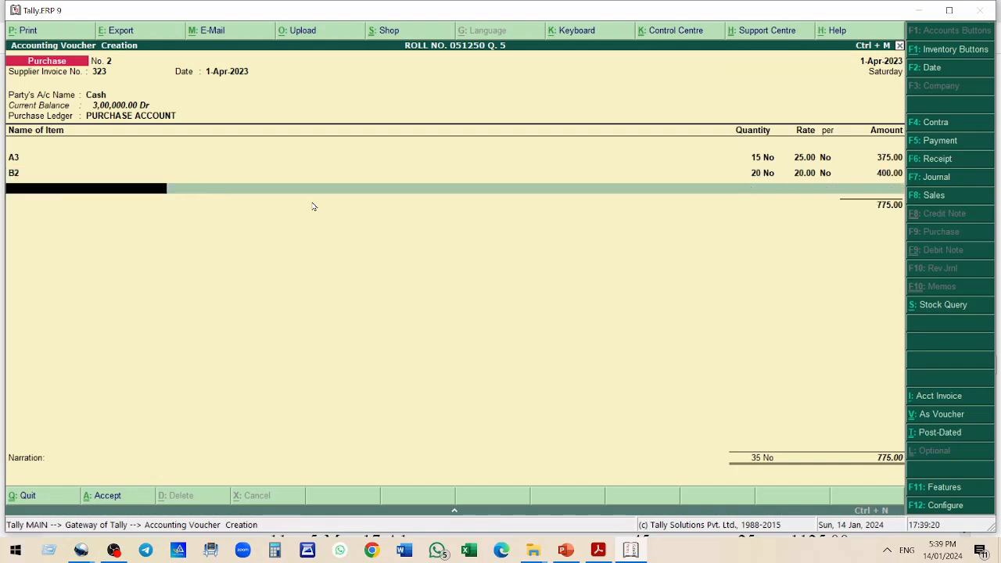
Add stock item C1 to the bill with quantity 25 at rate 90
type("C1")
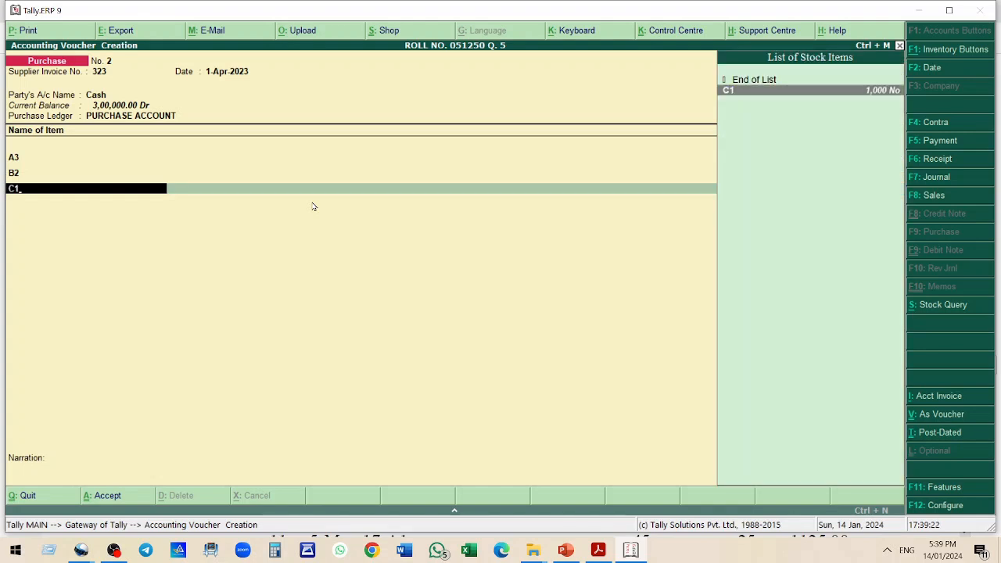
key("Return")
type("25")
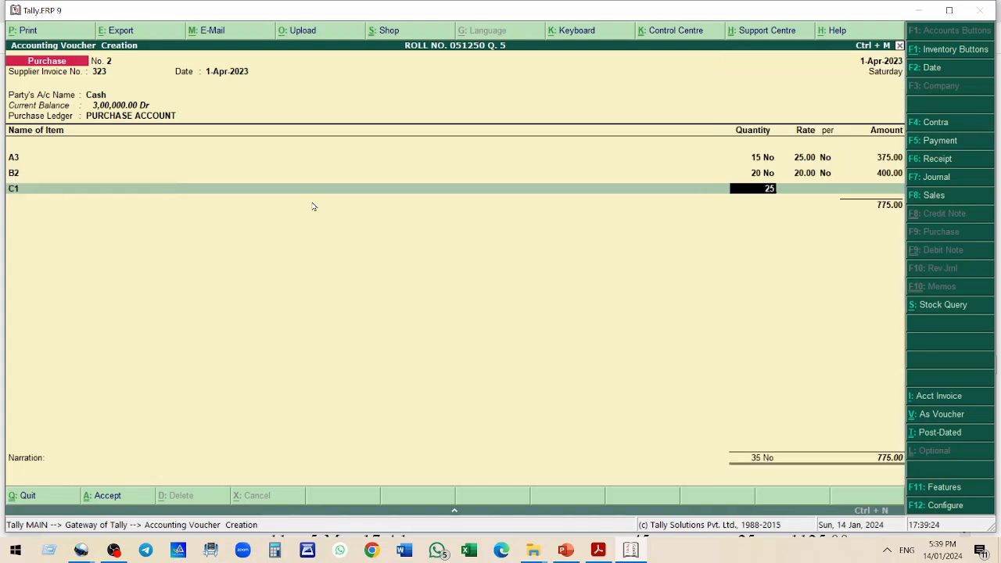
key("Return")
type("90")
key("Return")
key("Return")
key("Return")
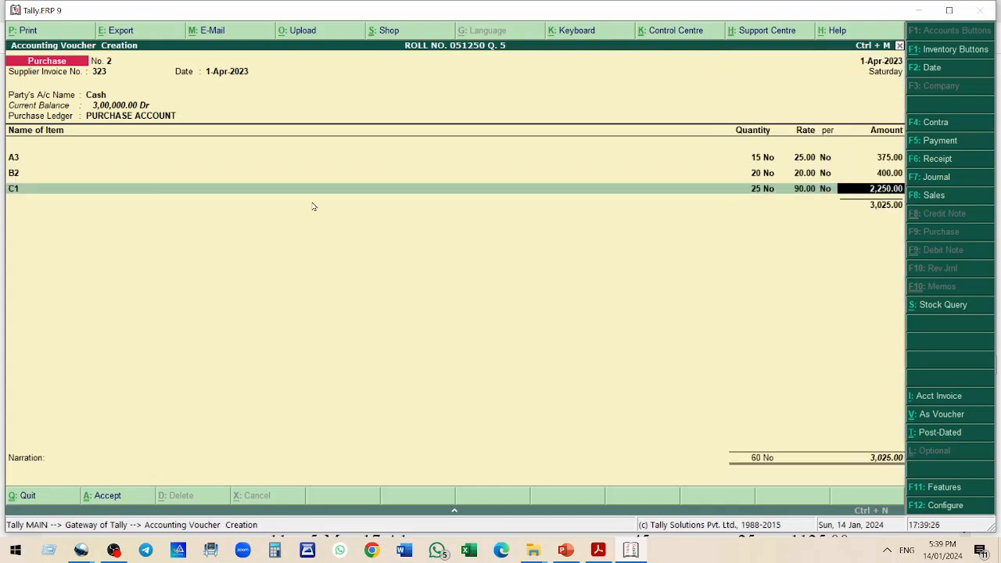
Add stock item B4 to the bill with quantity 30 at rate 50
type("B4")
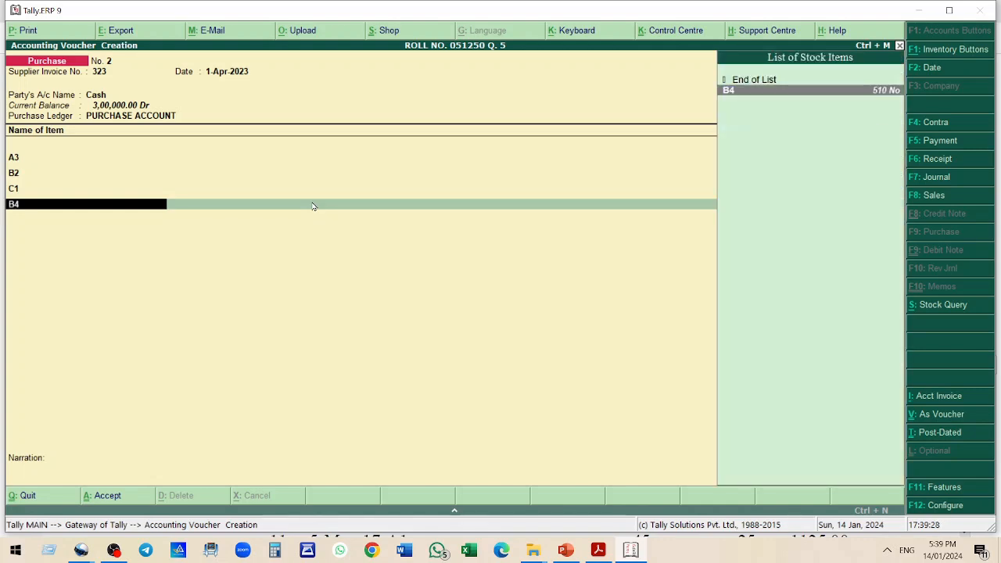
key("Return")
type("30")
key("Return")
type("50")
key("Return")
key("Return")
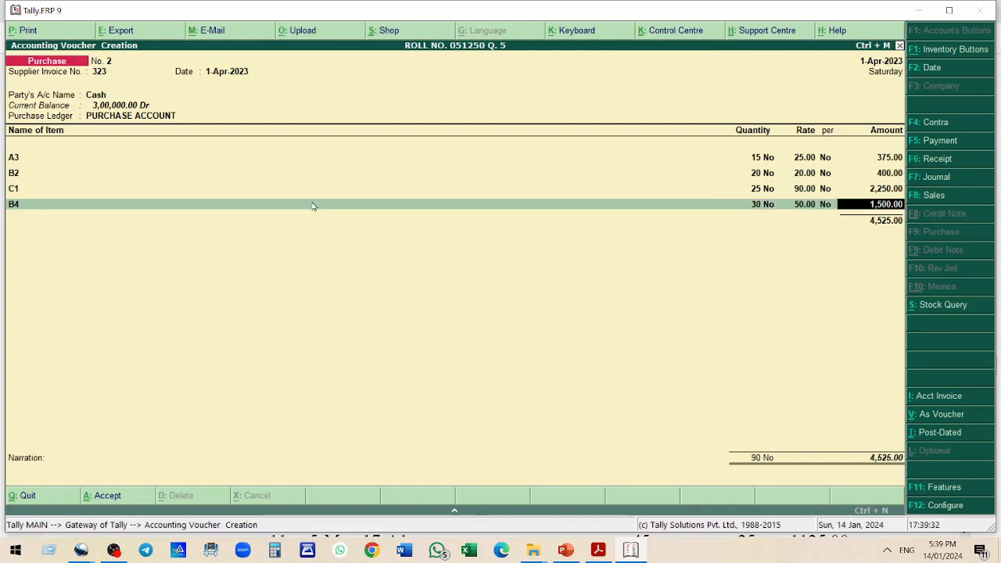
Add stock item A2 to the bill with quantity 35 at rate 60
key("Return")
type("A2")
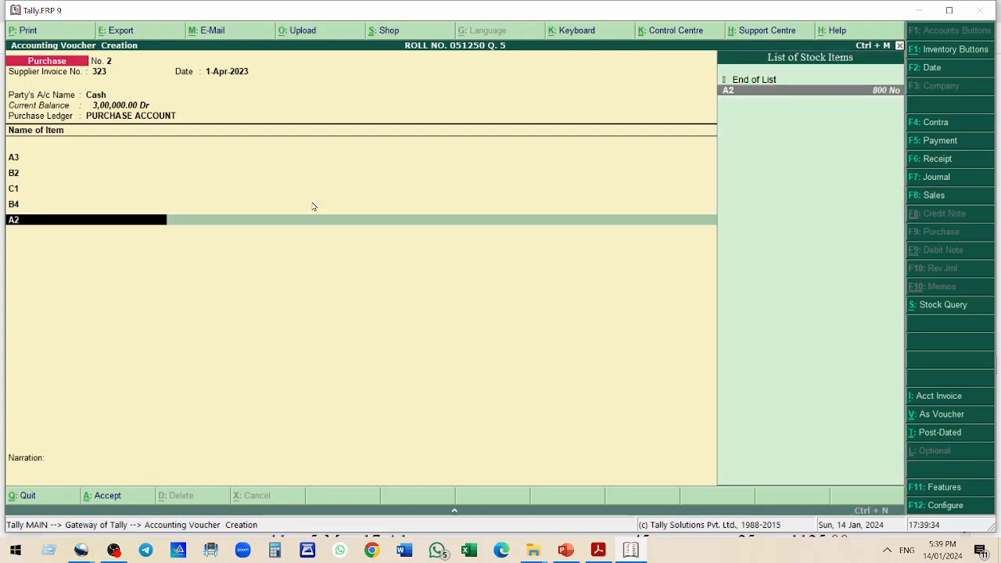
key("Return")
type("3")
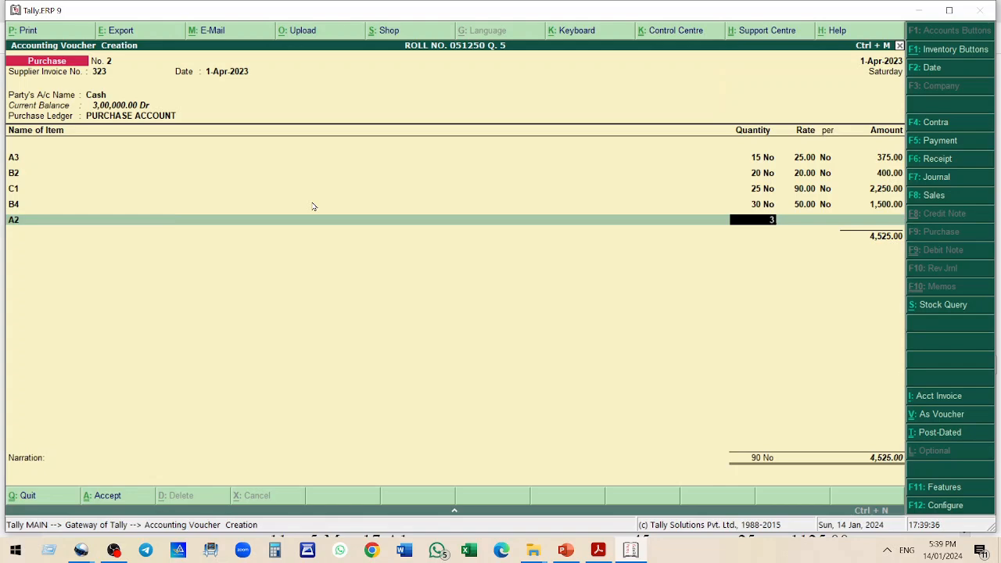
type("5 No")
key("Return")
type("60")
key("Return")
End the item list and compare the entered items with bill 2 in the practice questions document
key("Return")
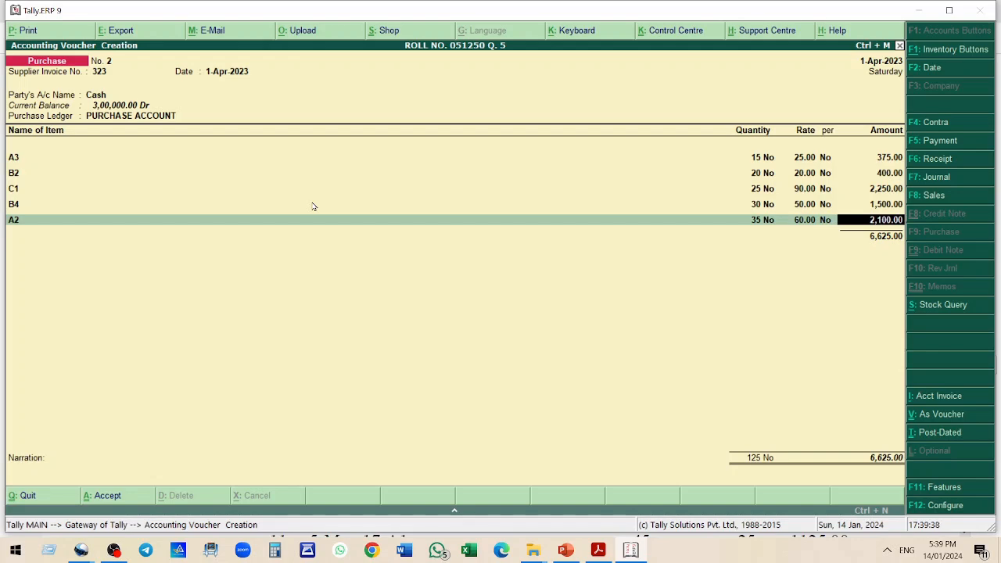
key("Return")
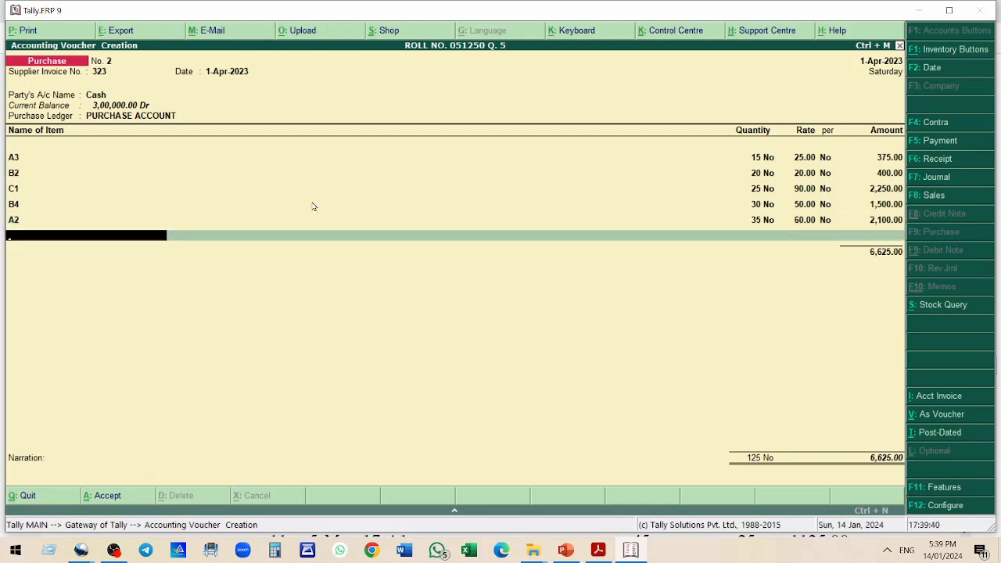
key("Return")
key("Return")
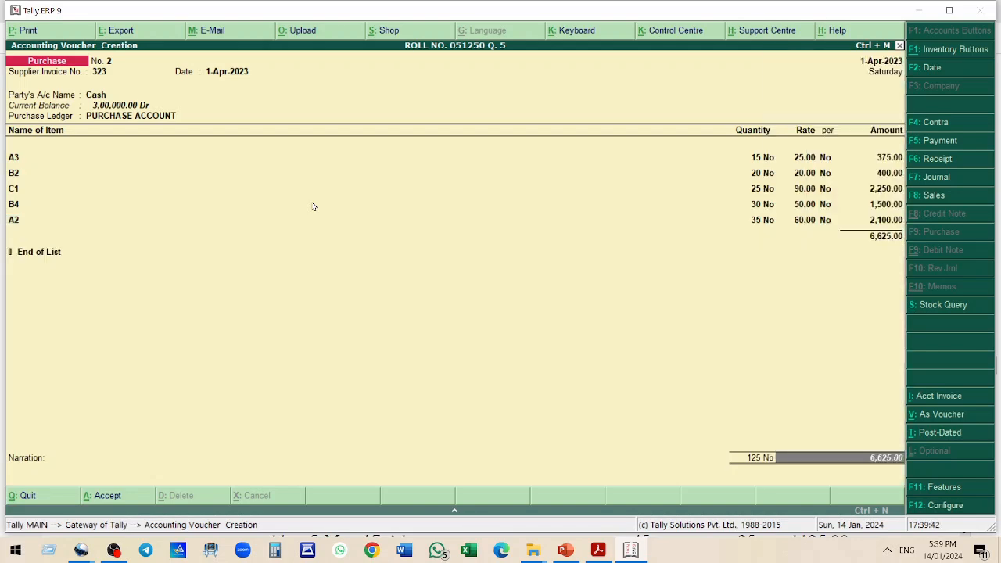
key("alt+Tab")
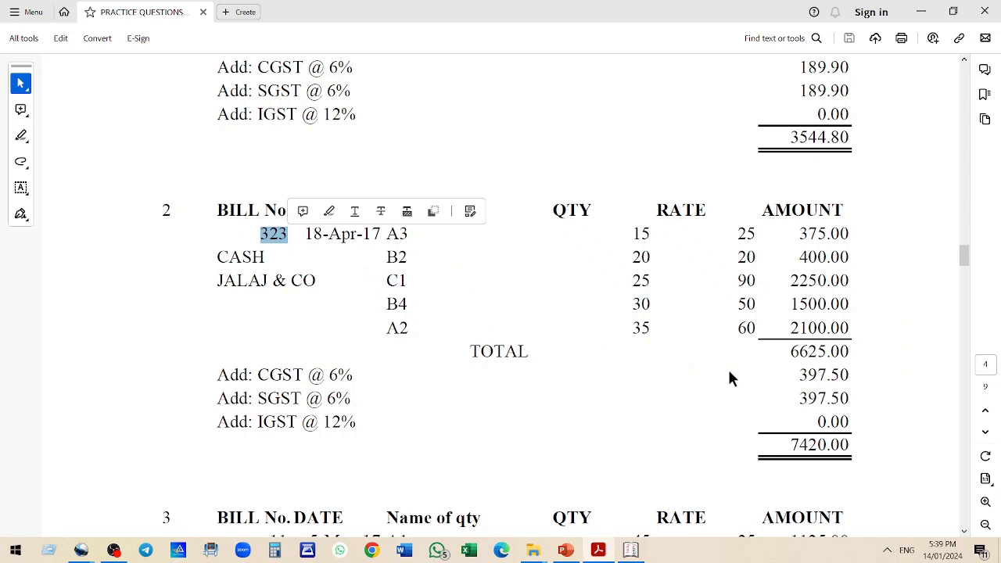
scroll(862, 356, "down", 2)
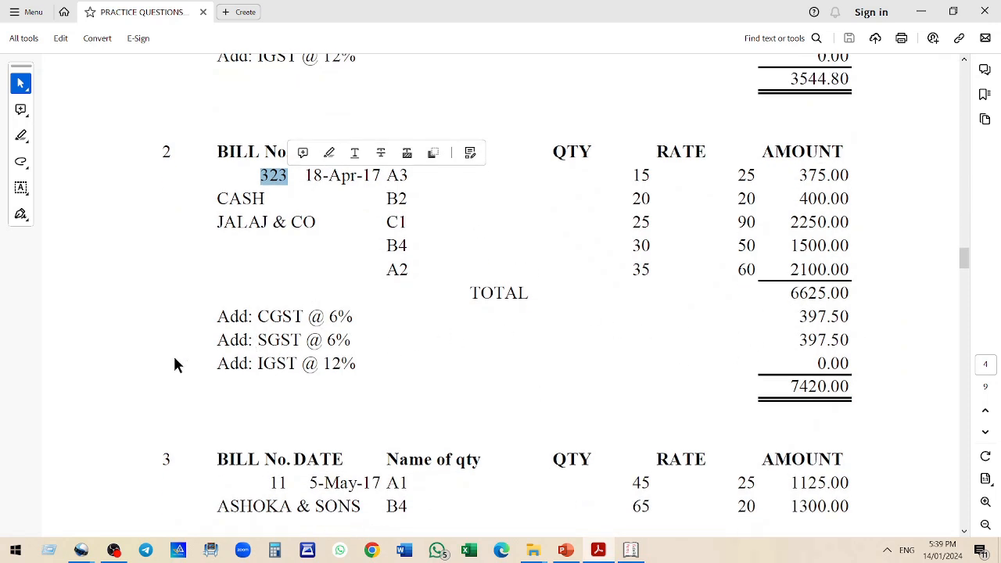
key("alt+Tab")
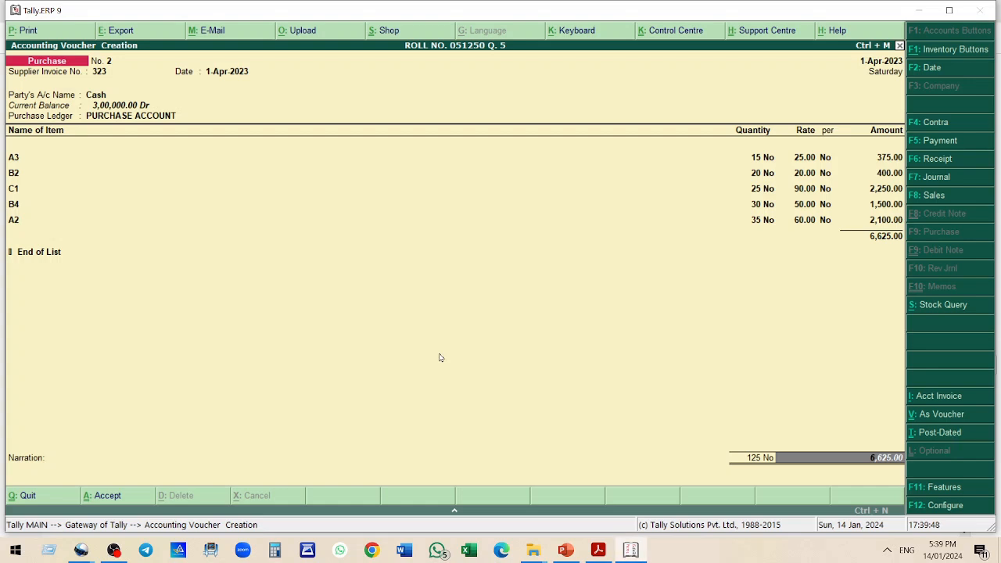
Add the CGST INPUT 6% and SGST INPUT 6% tax ledgers below the items on the bill
key("BackSpace")
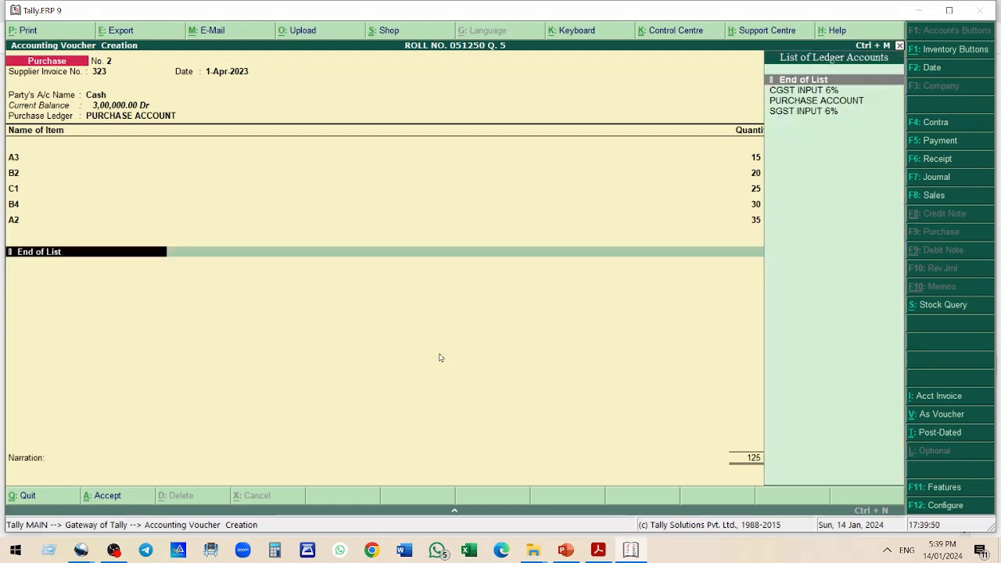
key("Down")
key("Return")
key("Return")
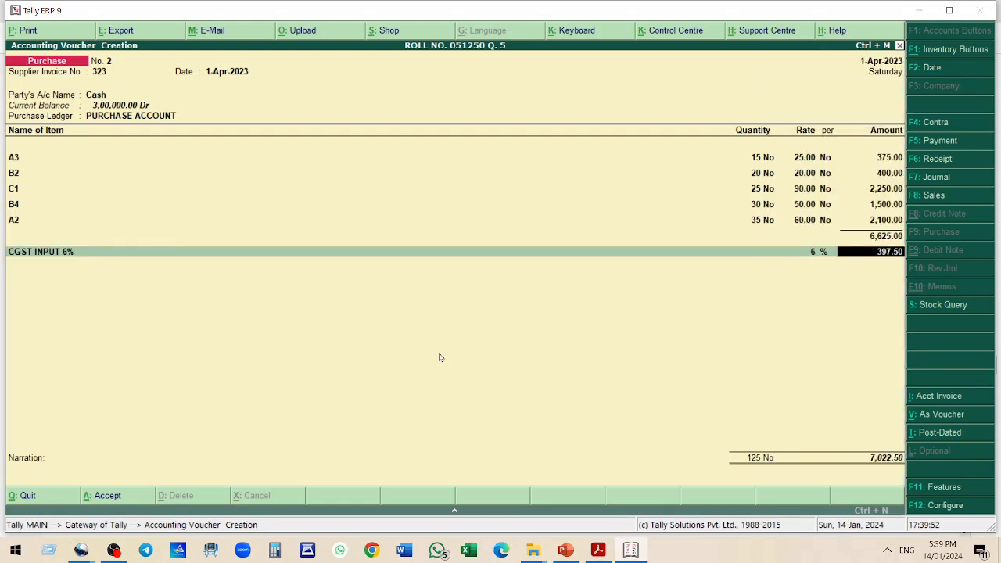
key("Return")
type("S")
key("Return")
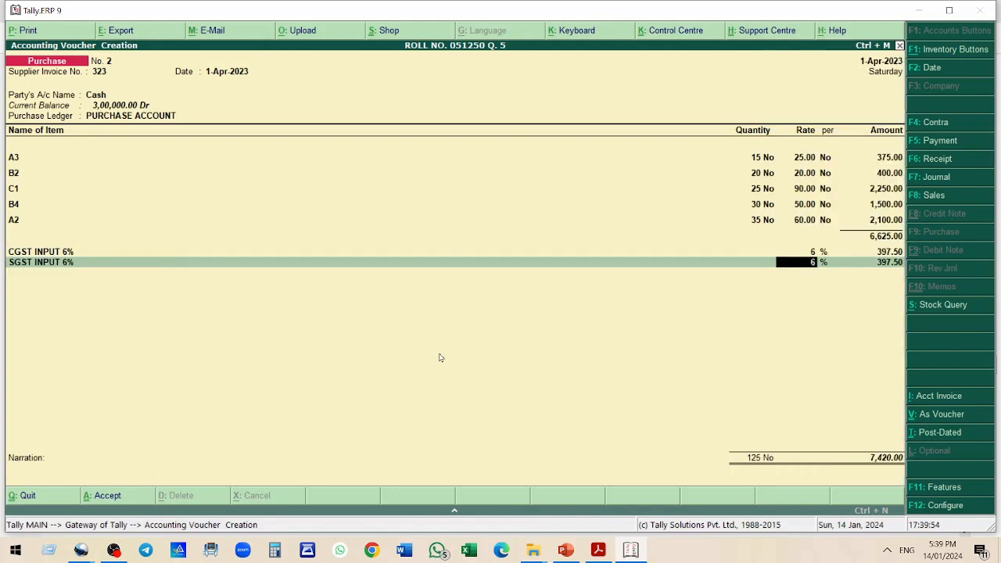
key("Return")
key("Return")
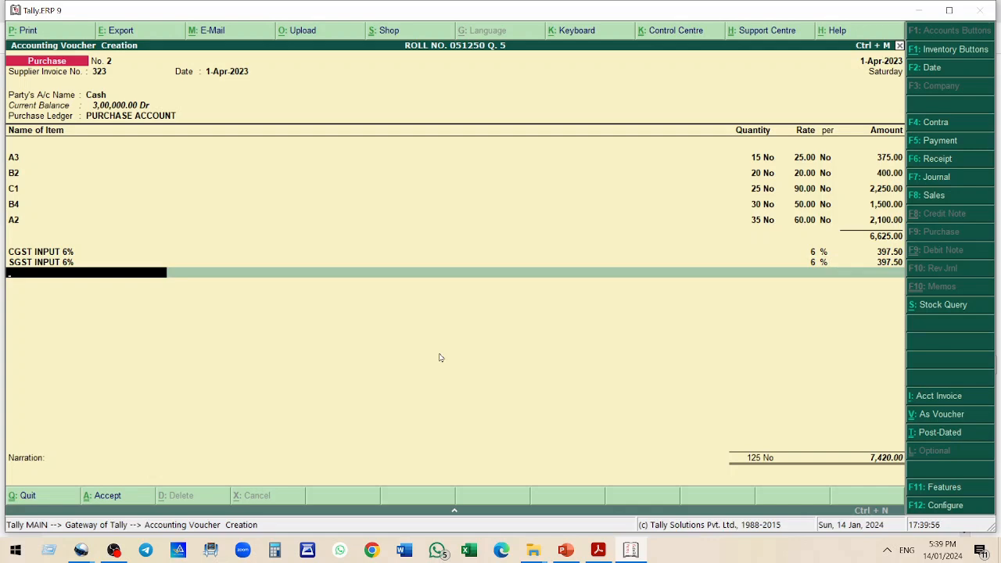
Check the bill total against the practice questions document, then save the purchase voucher
key("alt+Tab")
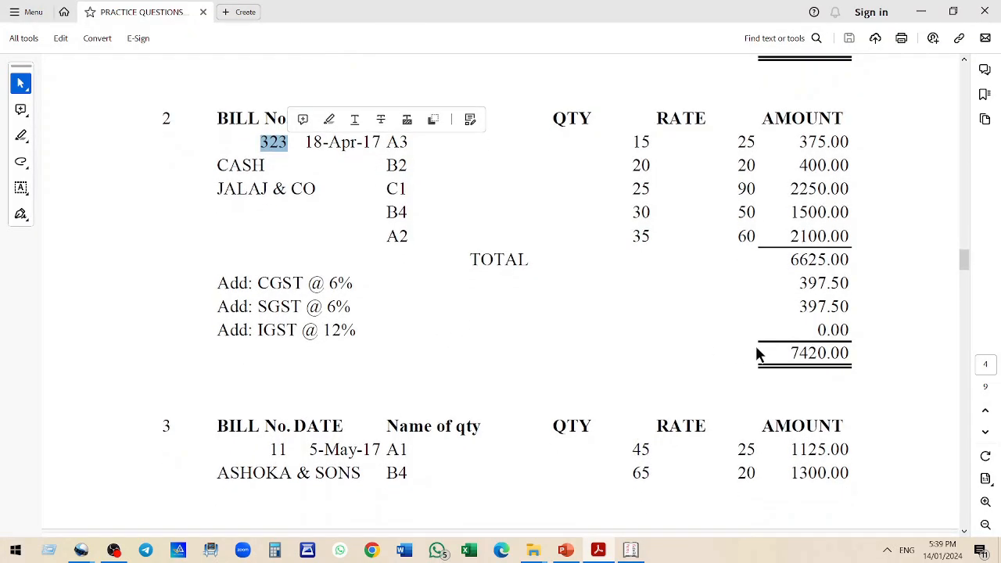
scroll(736, 354, "down", 2)
scroll(685, 342, "down", 6)
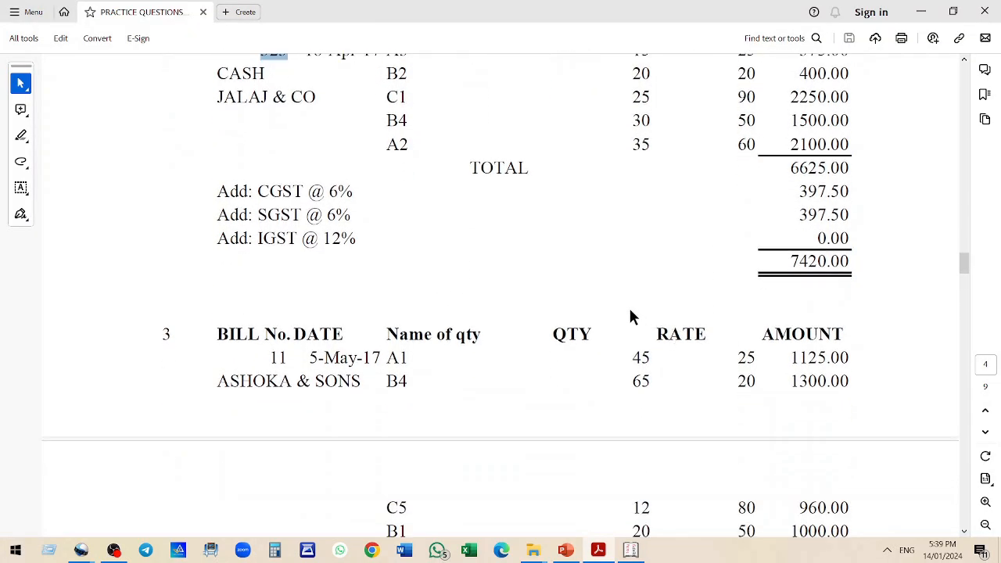
scroll(423, 250, "down", 1)
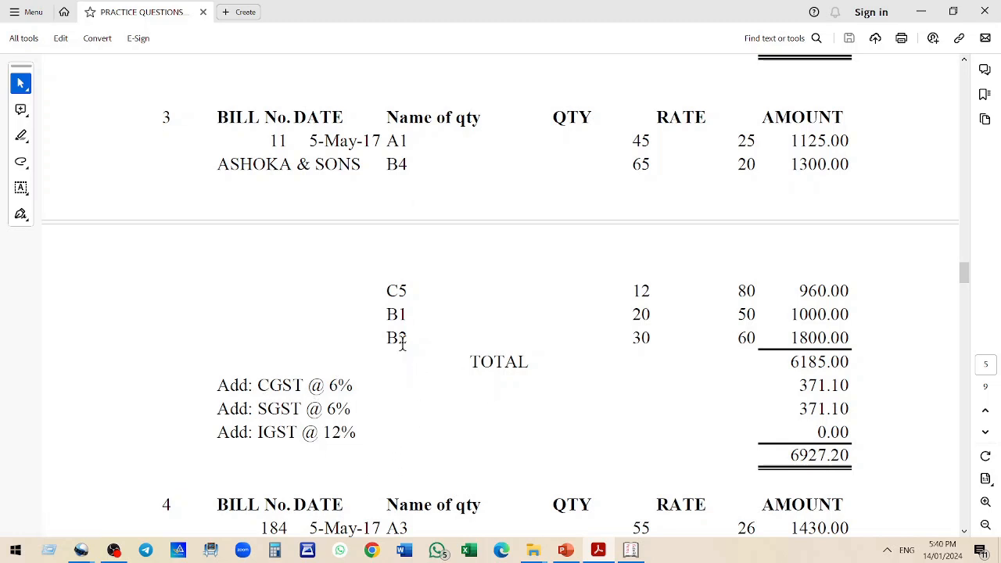
key("alt+Tab")
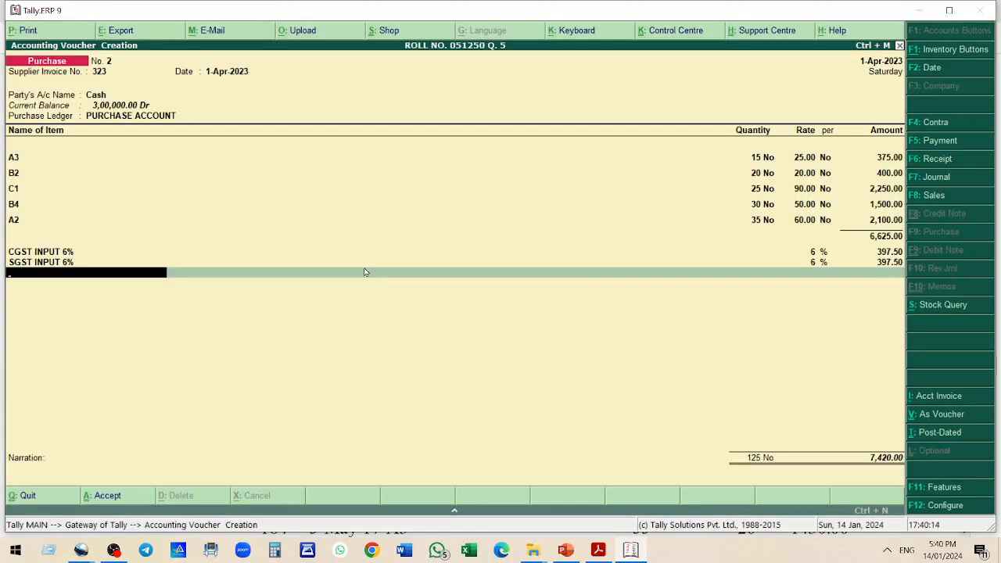
key("Return")
key("Return")
key("Return")
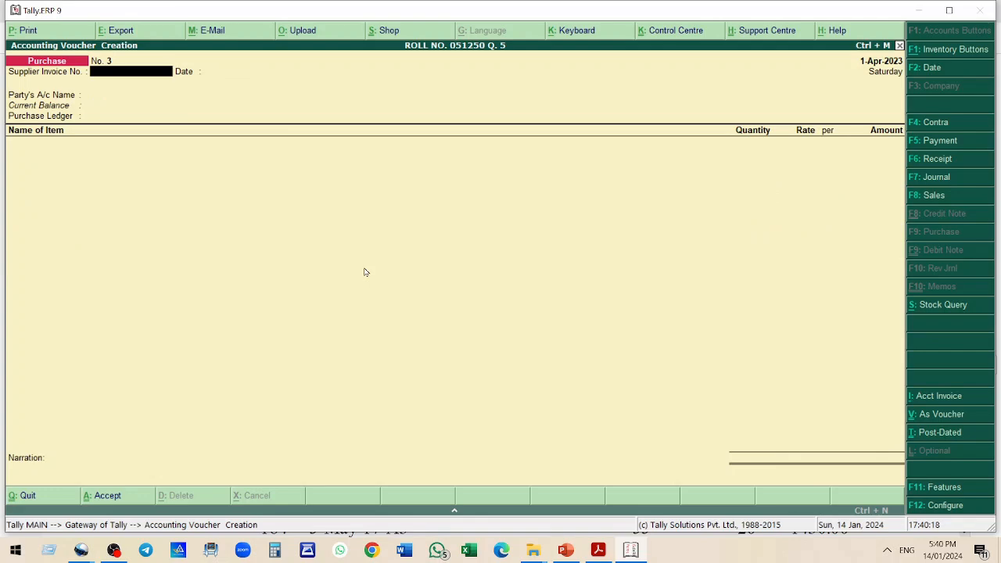
Start the next purchase voucher with supplier invoice number 11
type("11")
key("Return")
key("Return")
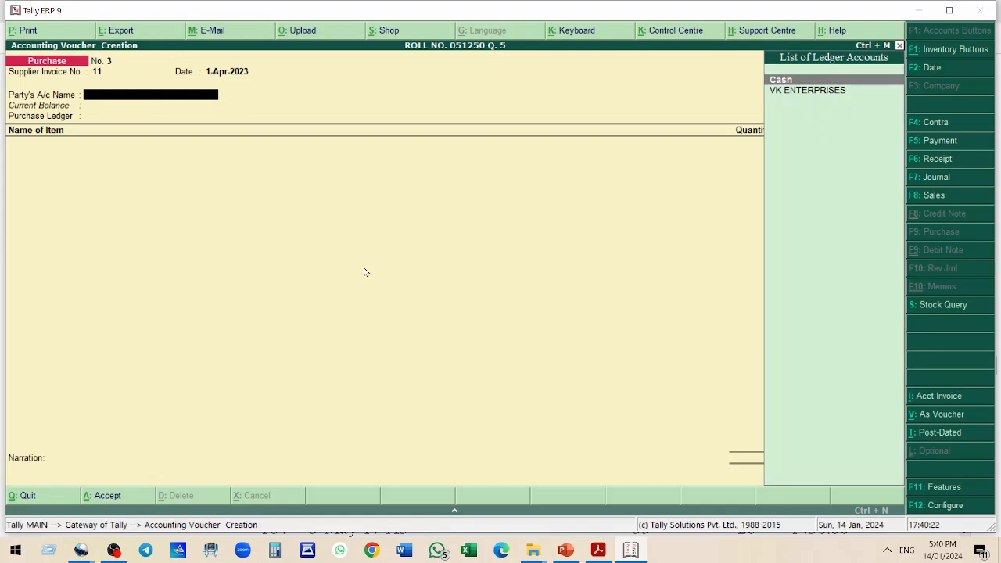
Create party ledger ASHOKA & SONES under Sundry Creditors and use it with the purchase account ledger
key("alt+c")
type("AS")
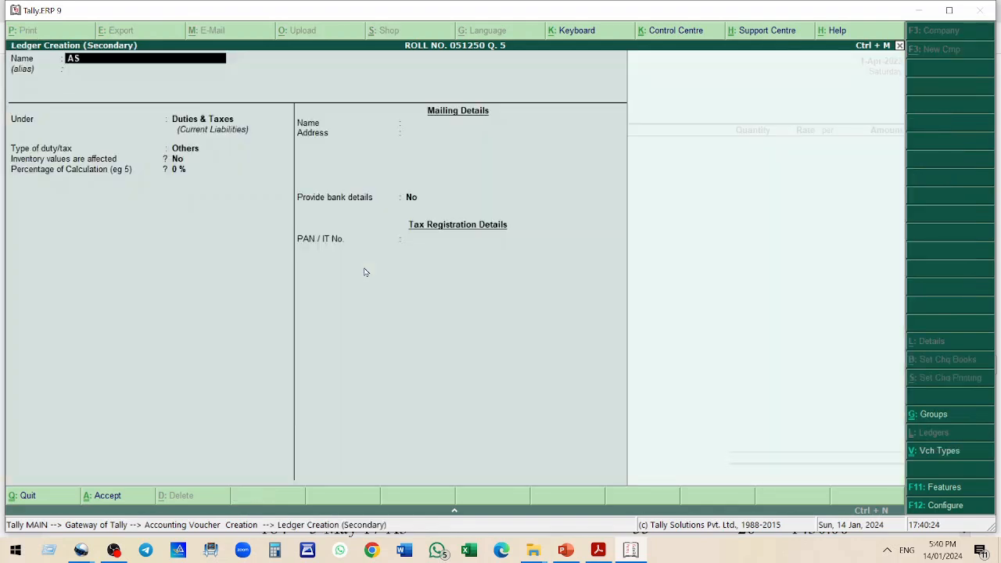
type("HOKA & SONES")
key("Return")
key("Return")
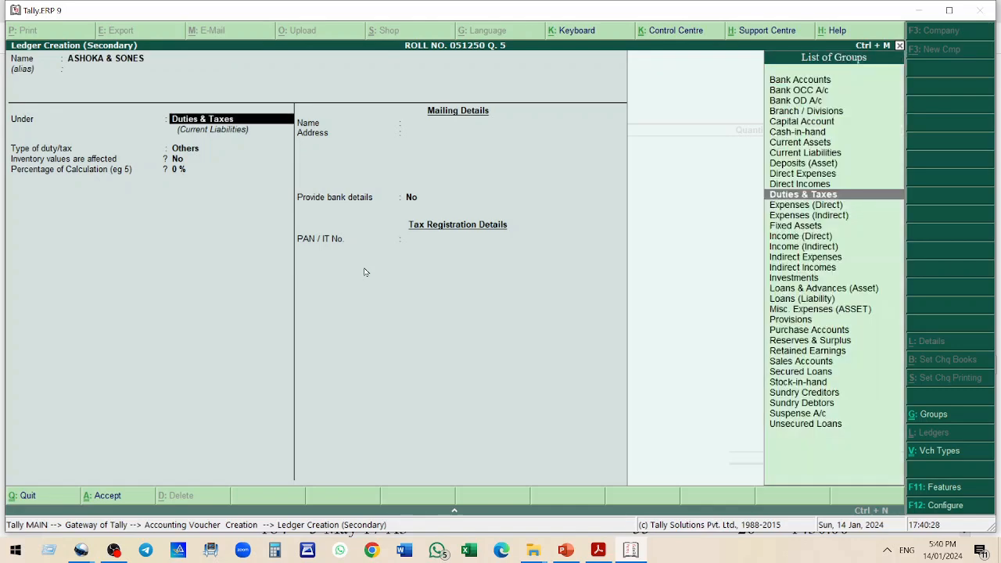
type("SU")
key("Down")
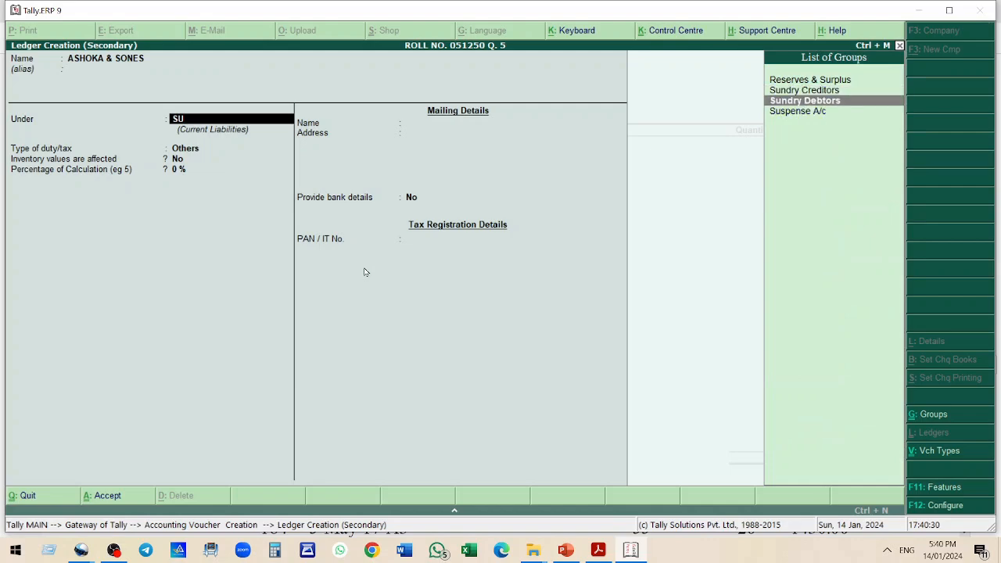
key("Return")
key("Return")
key("Return")
key("Return")
key("Return")
key("Return")
key("Return")
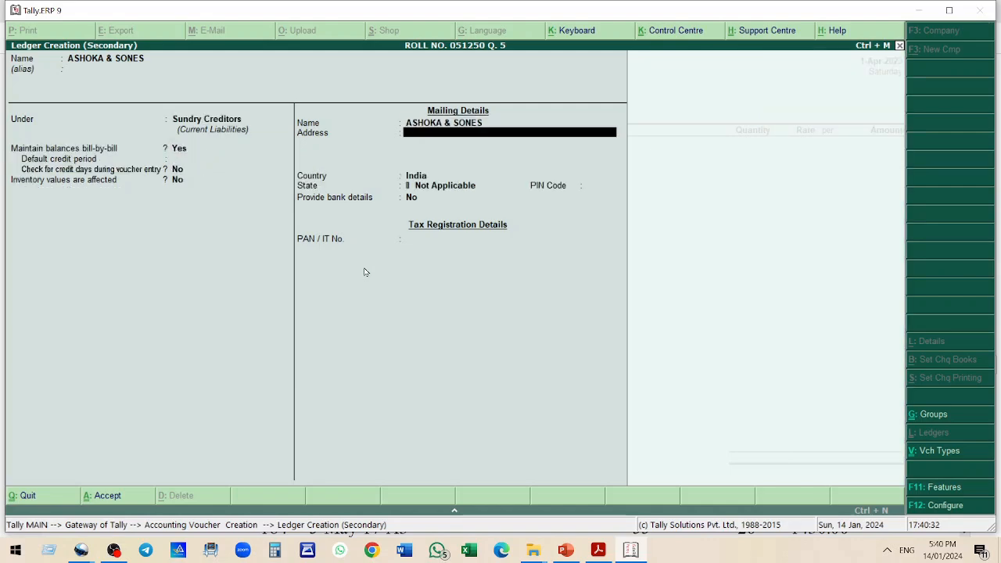
key("ctrl+a")
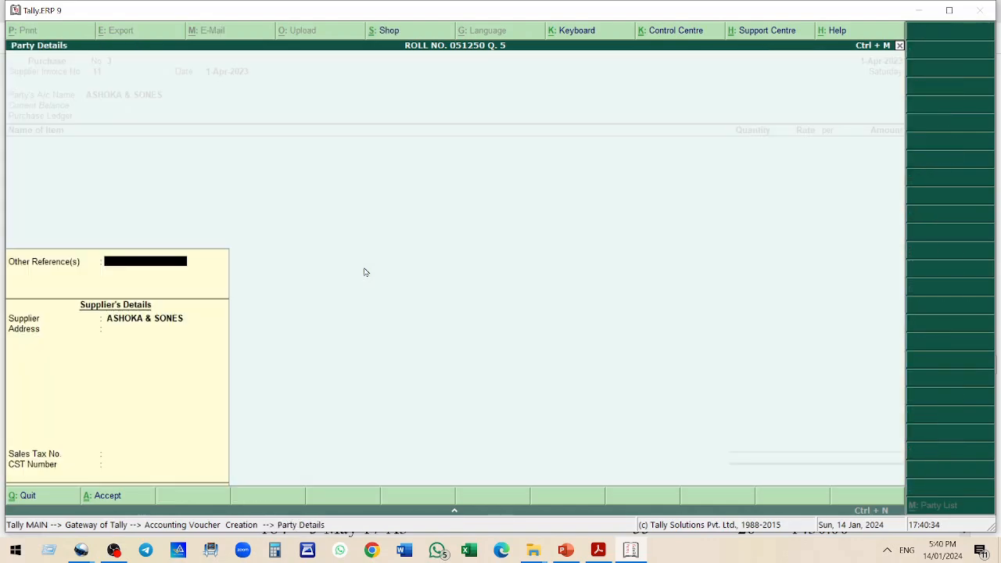
key("ctrl+a")
key("Return")
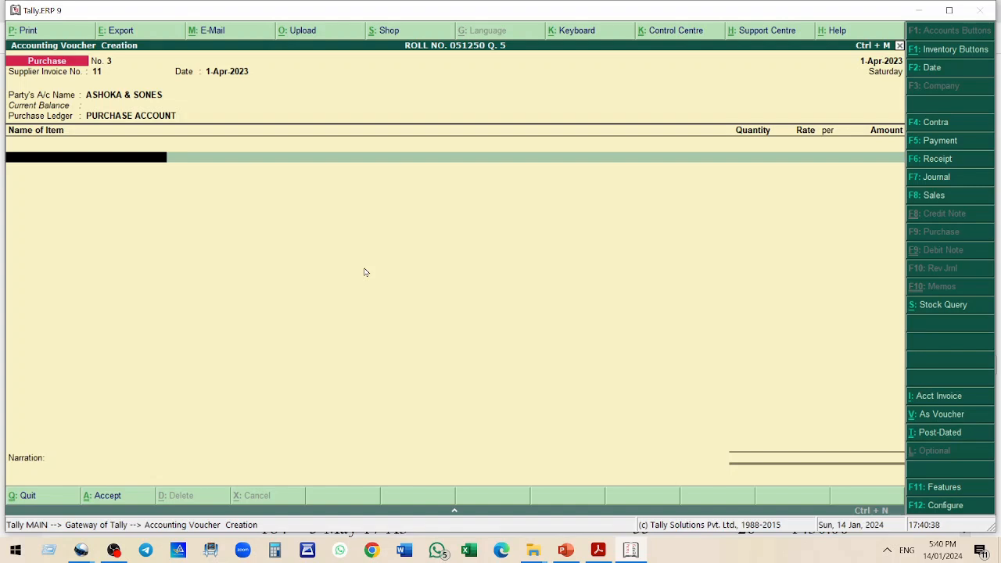
Add stock item A1 to the bill with quantity 45 at rate 25
type("A1")
key("Return")
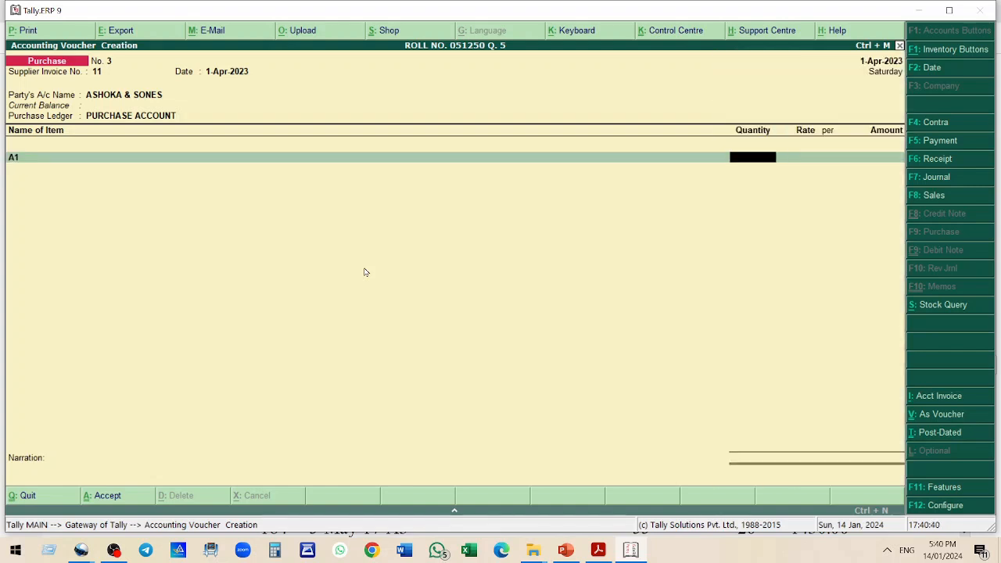
type("36")
key("BackSpace")
key("BackSpace")
type("45")
key("Return")
type("25")
key("Return")
key("Return")
key("Return")
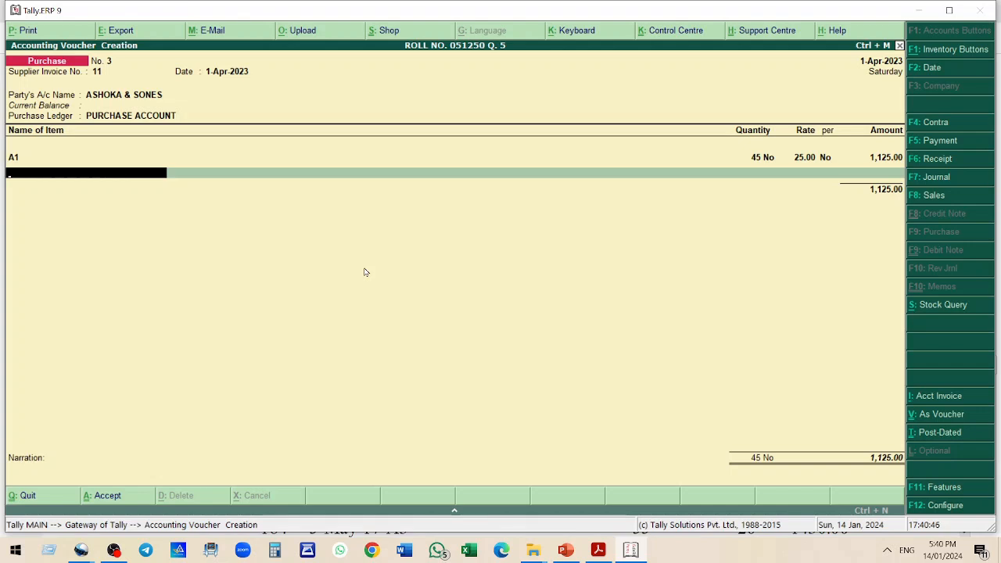
Add stock item B4 to the bill with quantity 65 at rate 20
type("B4")
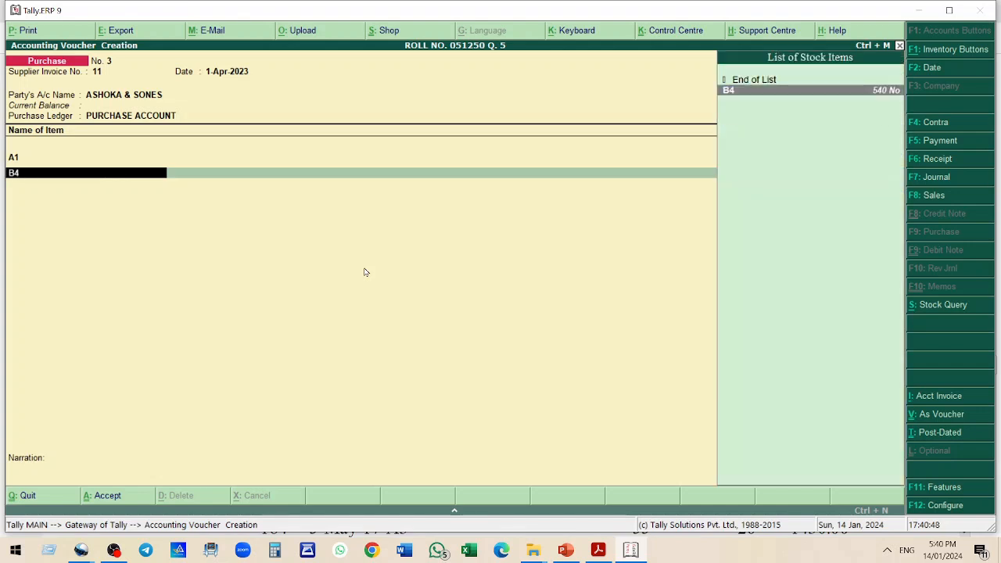
key("Return")
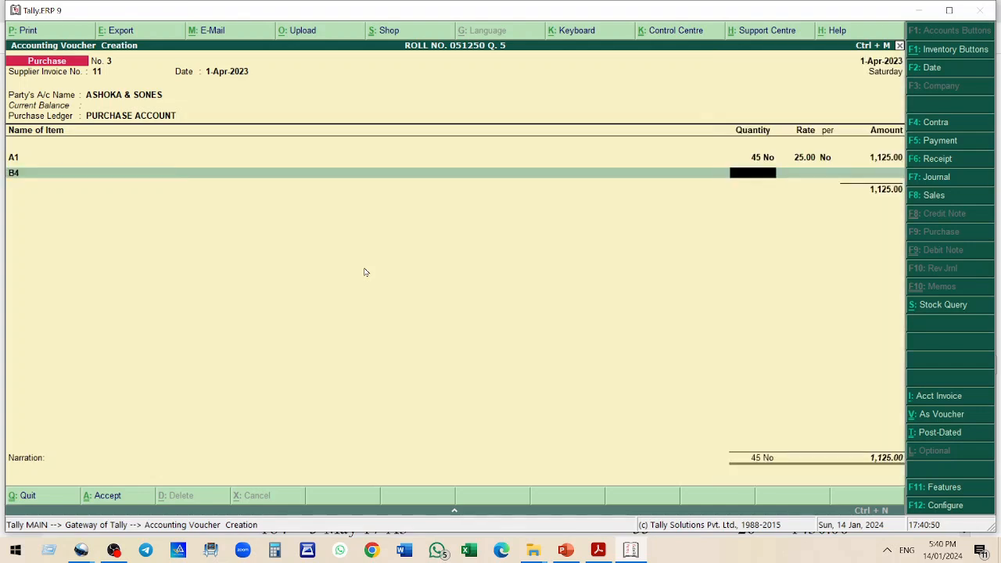
type("65")
key("Return")
type("20")
key("Return")
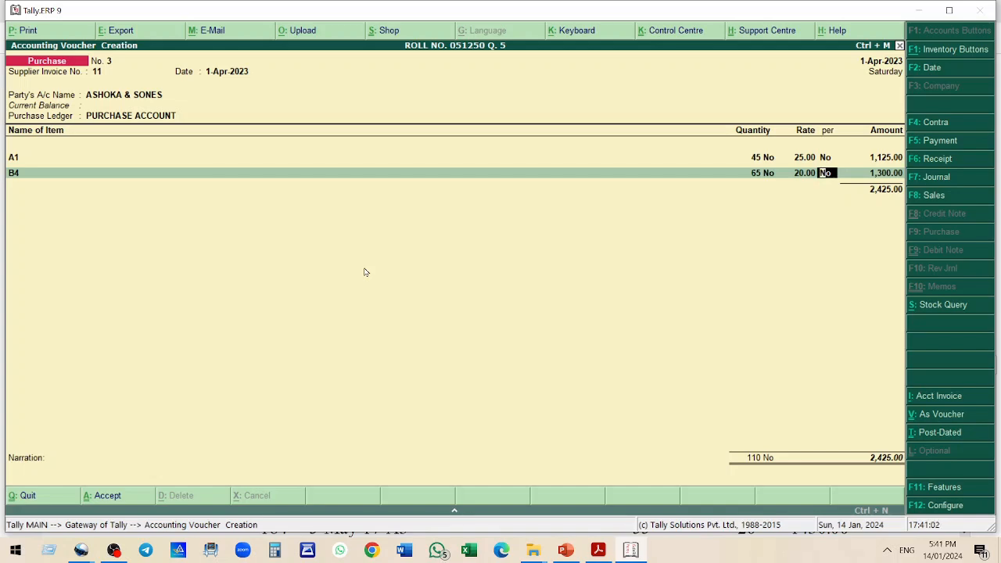
key("Return")
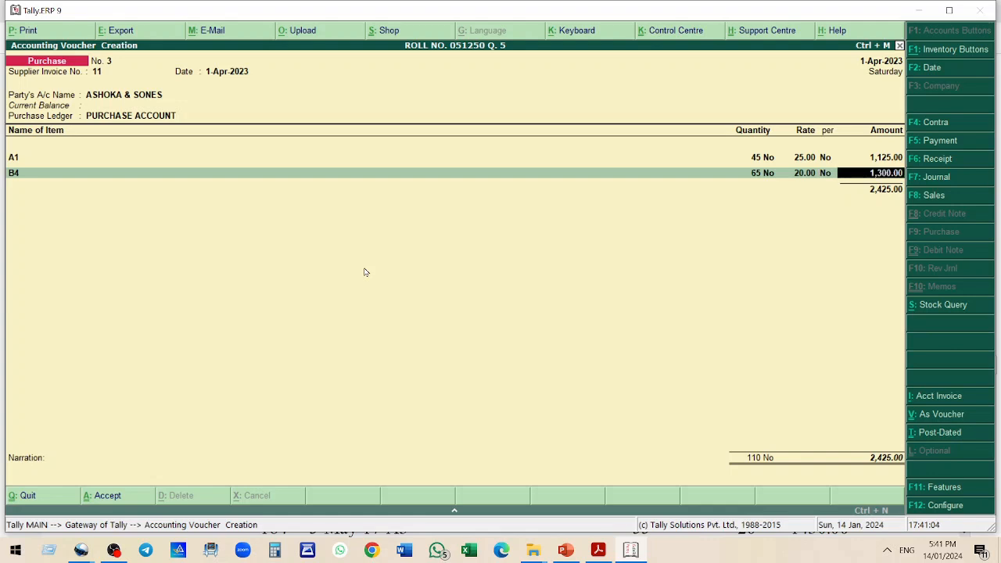
key("Return")
Add stock item C5 to the bill with quantity 12 at rate 80
type("C5")
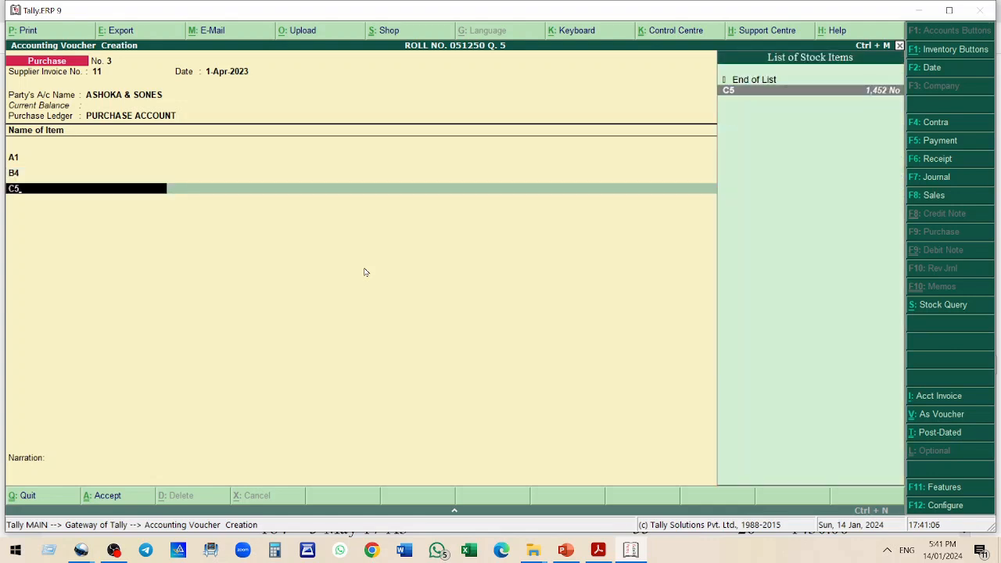
key("Return")
type("12")
key("Return")
type("80")
key("Return")
key("Return")
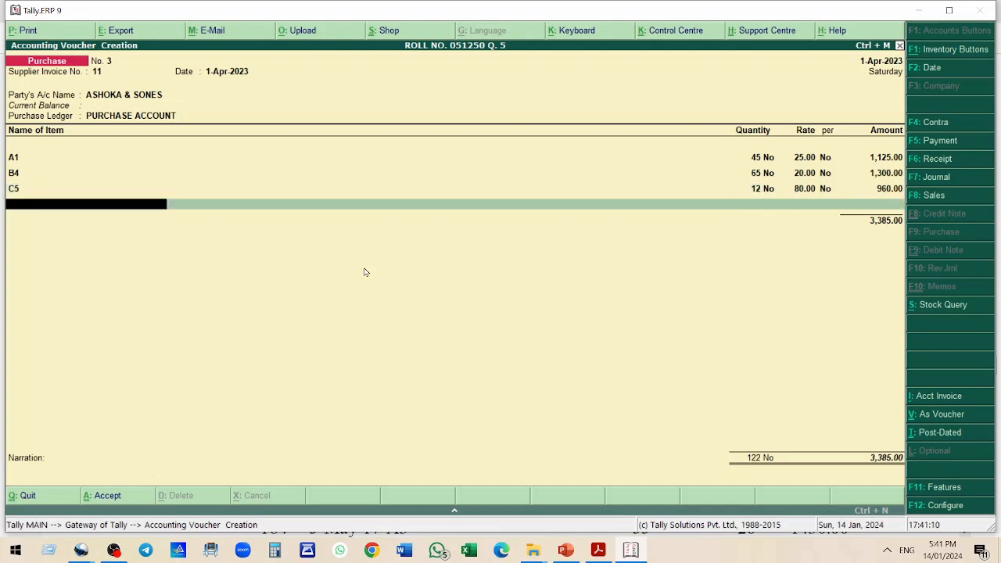
Create new stock item B1 under stock group B with units No, and select it as the next bill item
type("B")
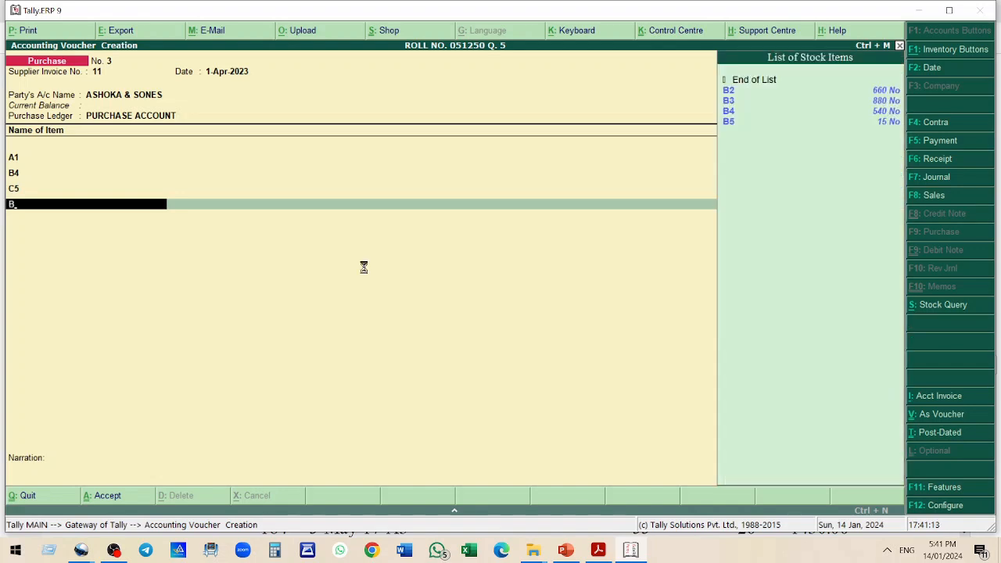
key("alt+c")
type("B1")
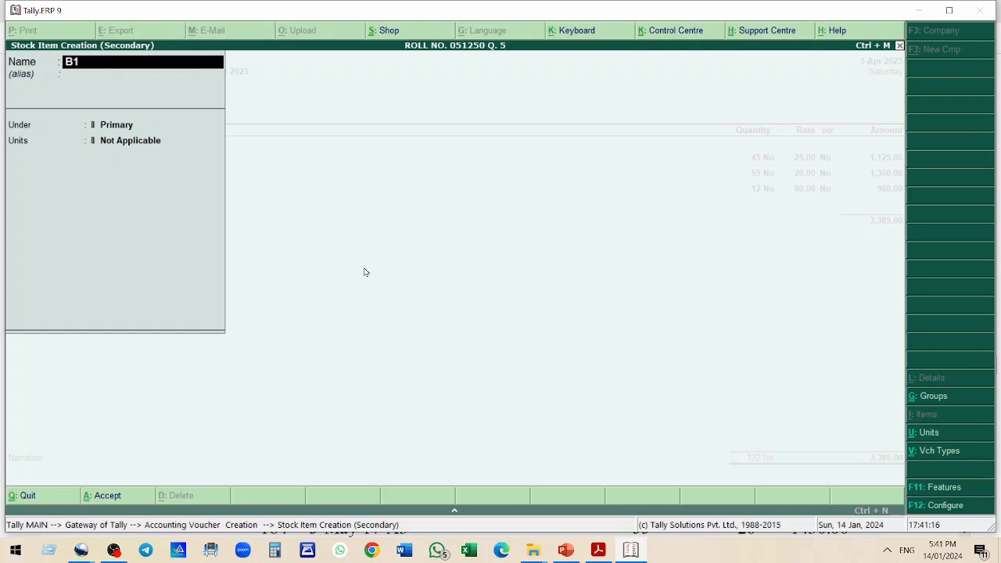
key("Return")
key("Return")
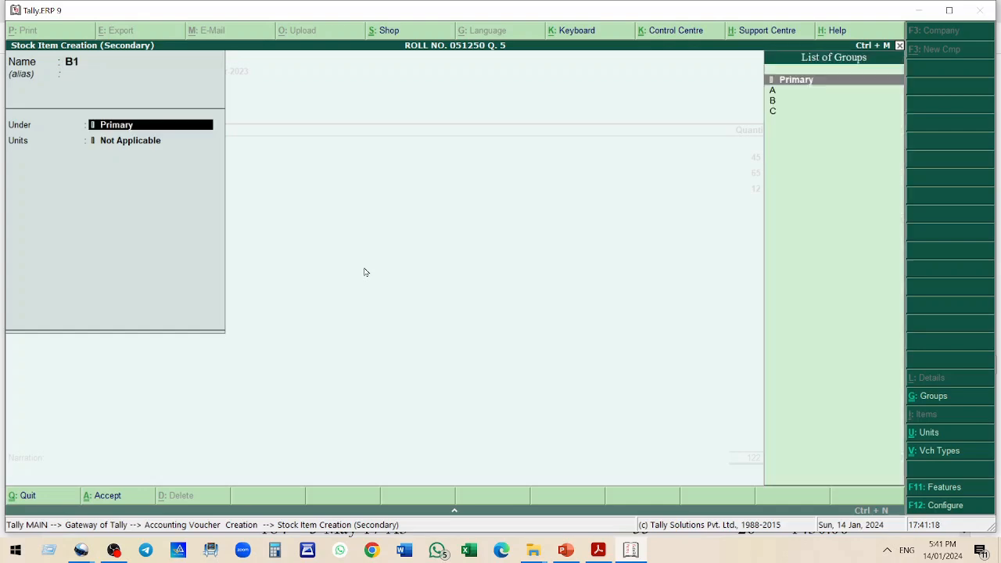
key("Down")
key("Down")
key("Return")
key("Return")
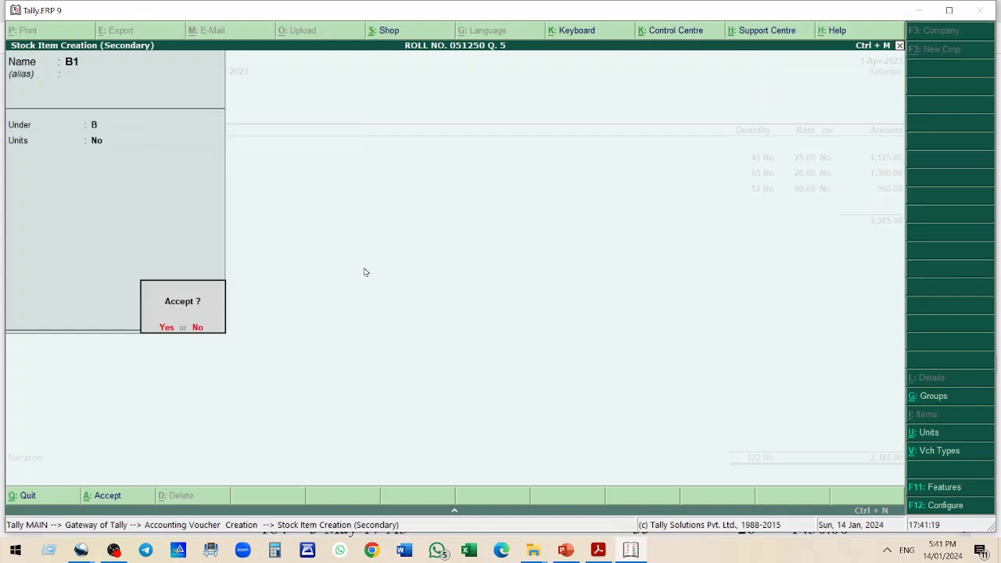
key("Return")
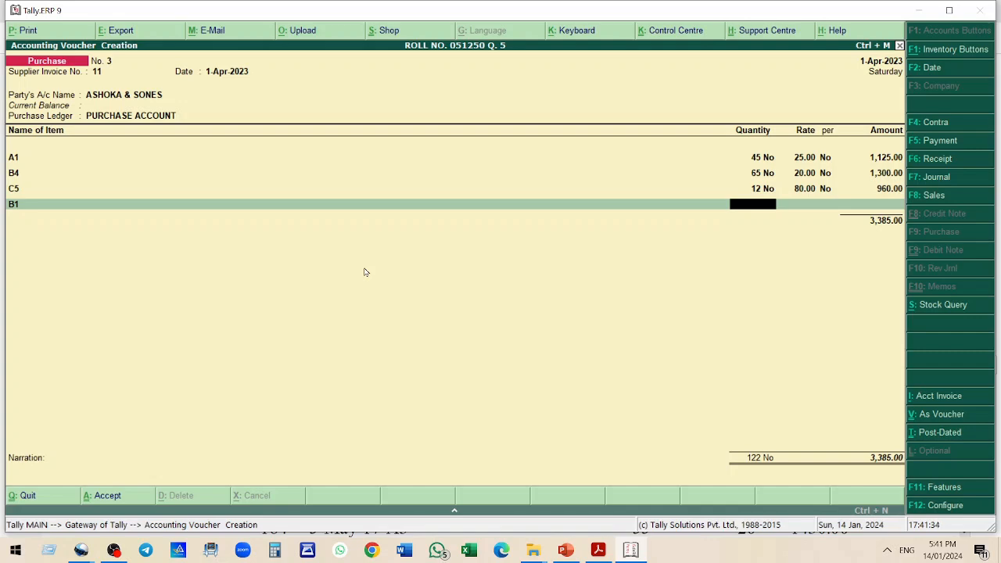
Enter quantity 20 at rate 50 for stock item B1 on the bill
type("20")
key("Return")
type("50")
key("Return")
key("Return")
key("Return")
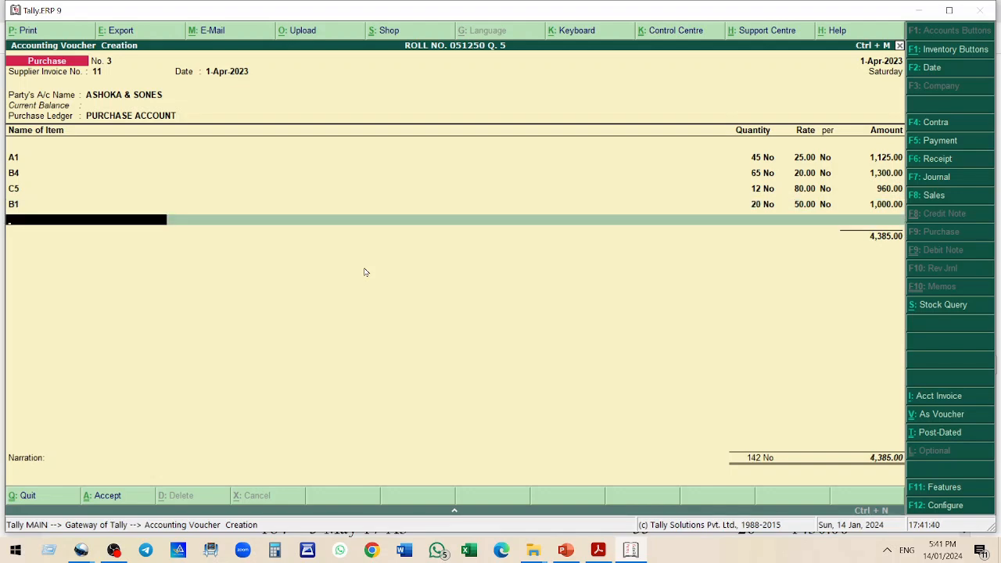
Add stock item B2 to the bill with quantity 30 at rate 60
type("B2")
key("Return")
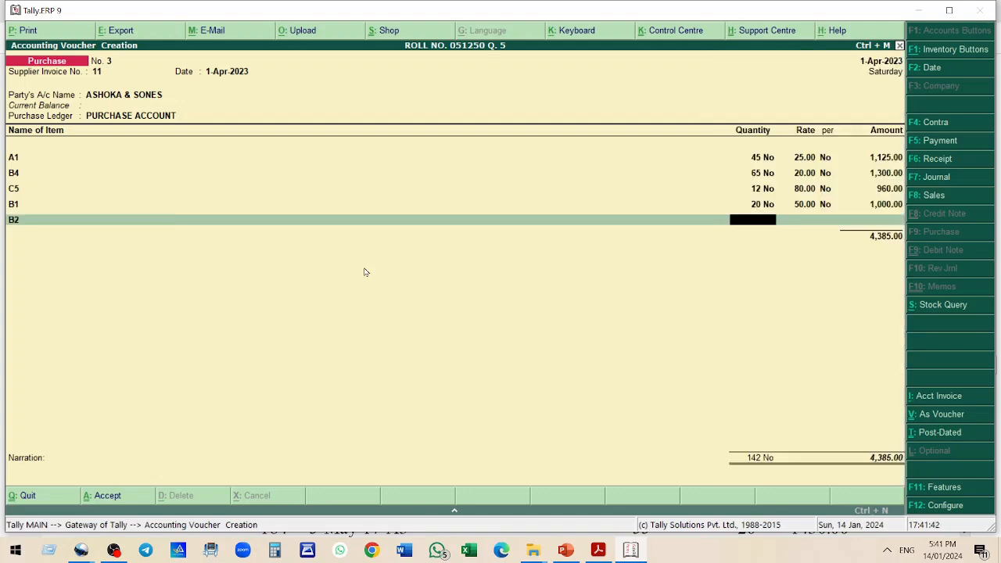
type("30")
key("Return")
type("60")
key("Return")
key("Return")
key("Return")
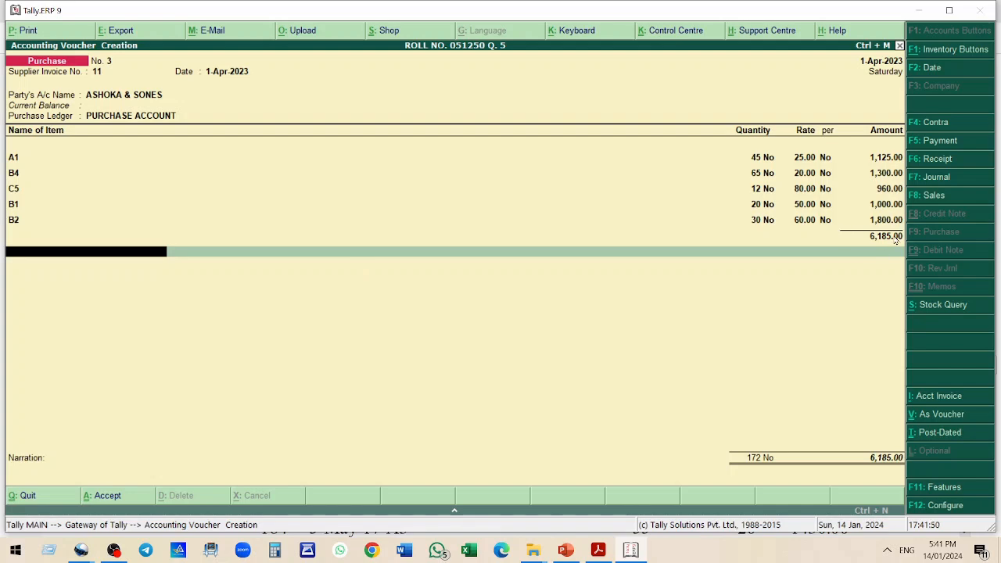
Add the CGST INPUT 6% and SGST INPUT 6% tax ledgers below the bill items
type("C")
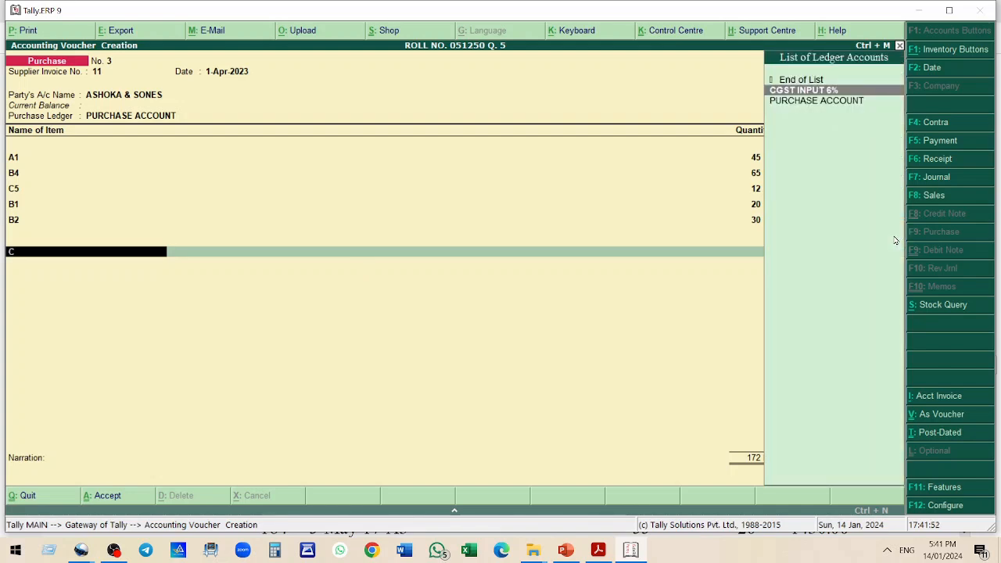
key("Return")
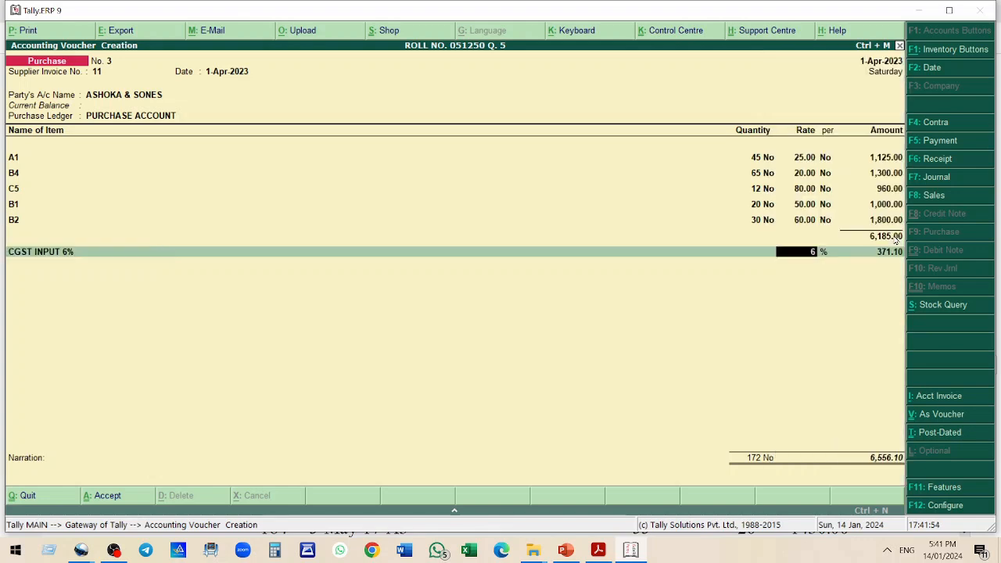
key("Return")
key("Return")
type("S")
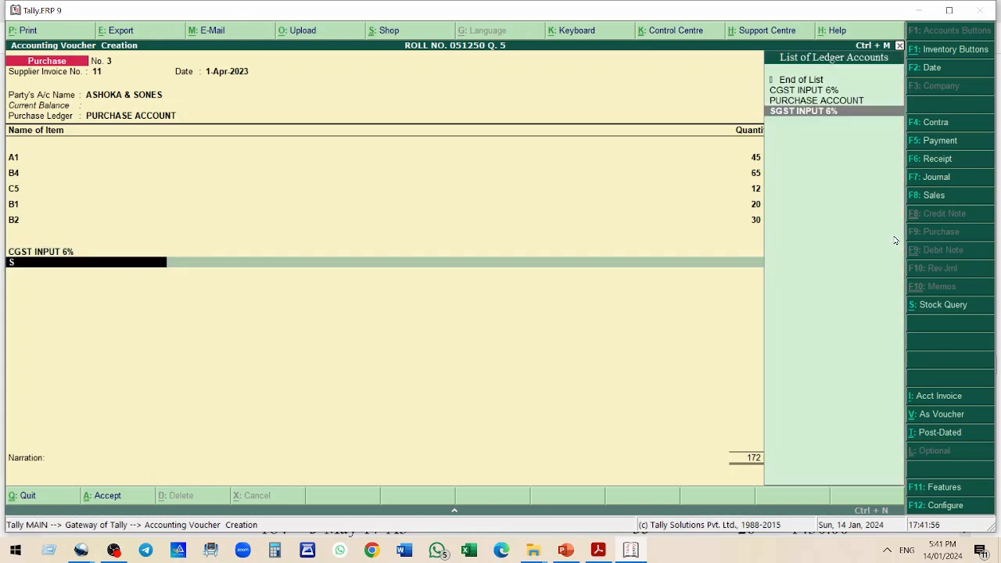
key("Return")
key("Return")
key("Return")
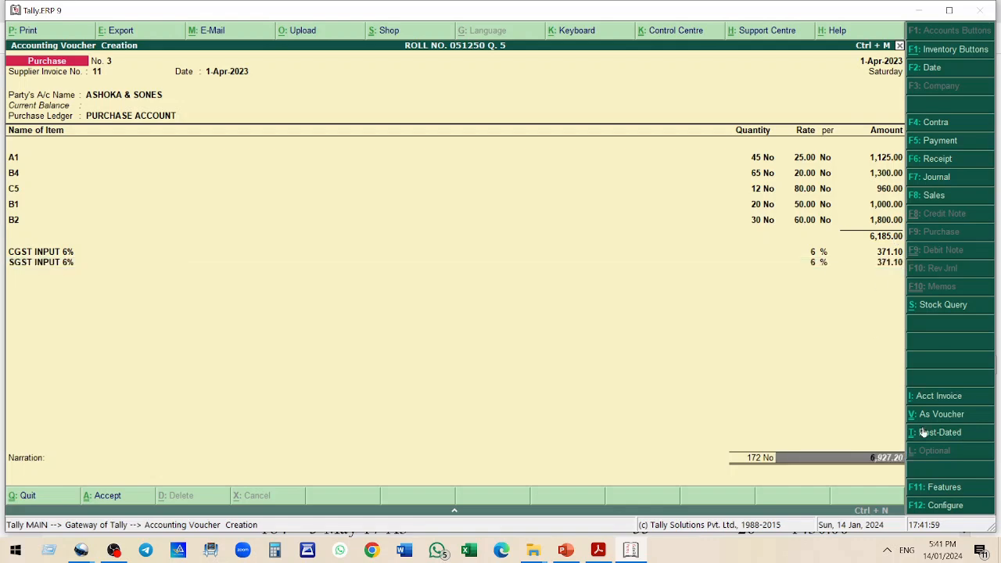
Compare the bill's items and totals with bill 3 in the practice question PDF
key("alt+Tab")
scroll(643, 278, "down", 2)
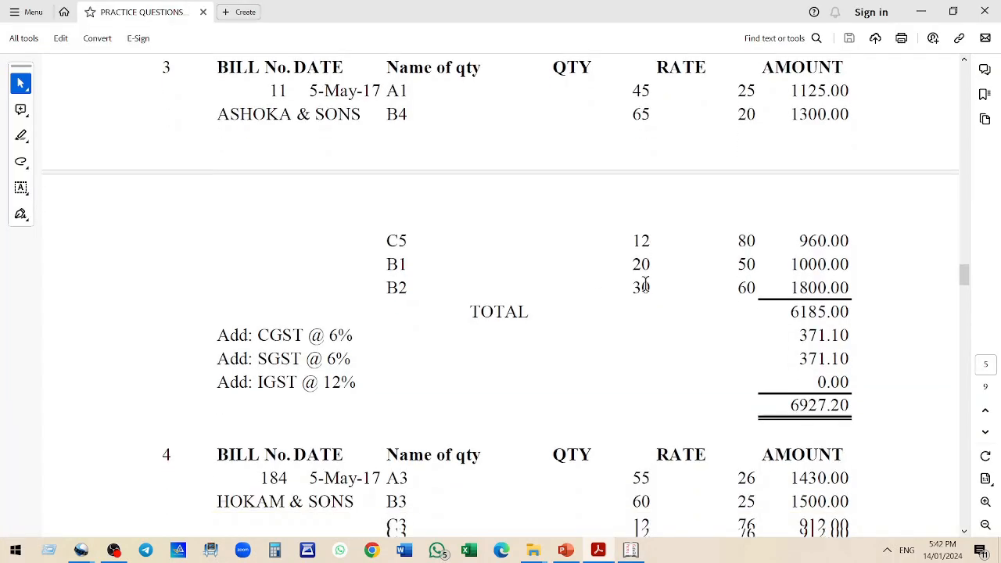
key("alt+Tab")
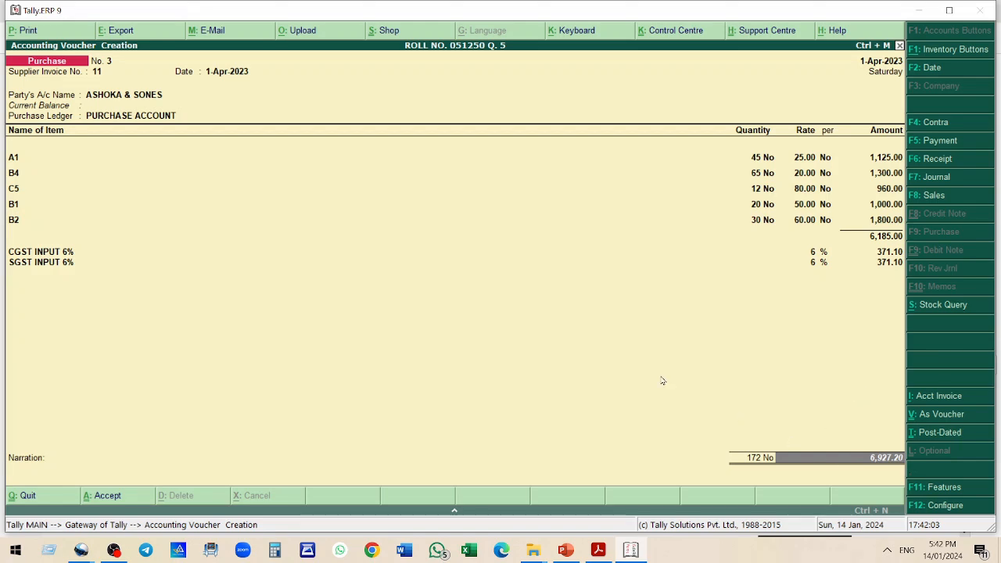
key("alt+Tab")
scroll(673, 309, "down", 5)
scroll(523, 280, "down", 3)
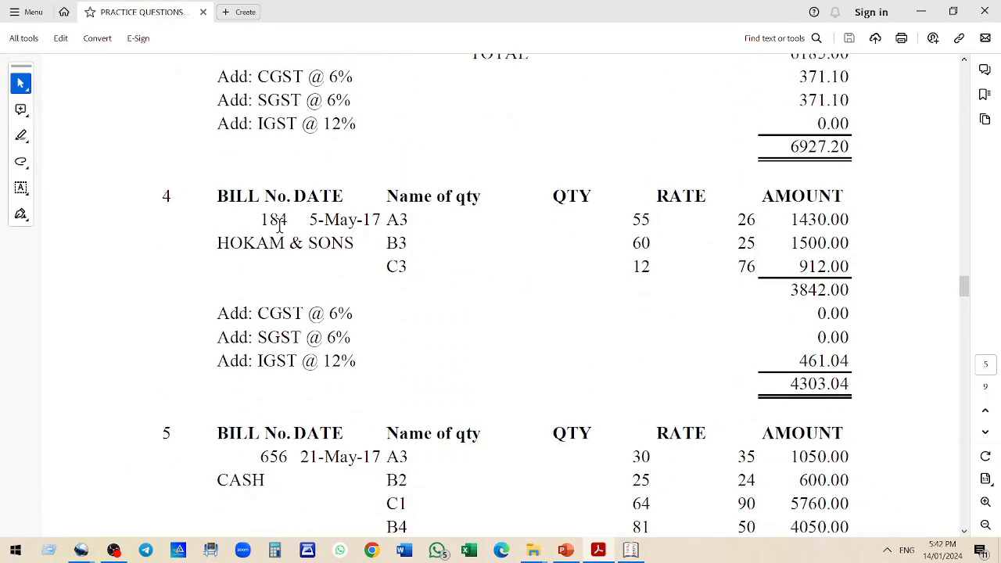
left_click_drag(378, 221, 408, 267)
left_click(408, 267)
Accept the purchase voucher for ASHOKA & SONES
key("alt+Tab")
key("alt+Tab")
key("alt+Tab")
key("Return")
key("Return")
key("Return")
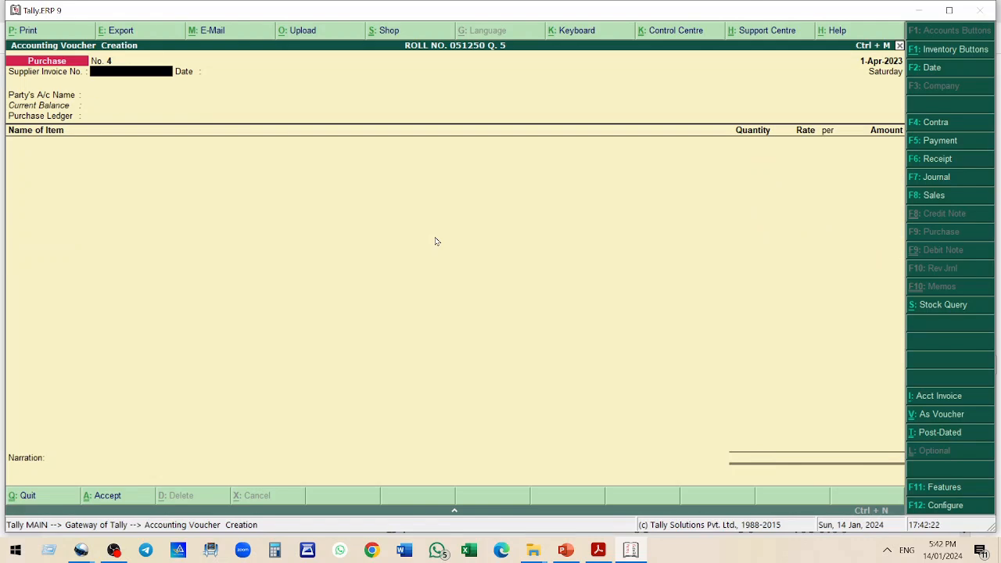
Start a new purchase voucher with supplier invoice number 184
type("184")
key("Return")
key("Return")
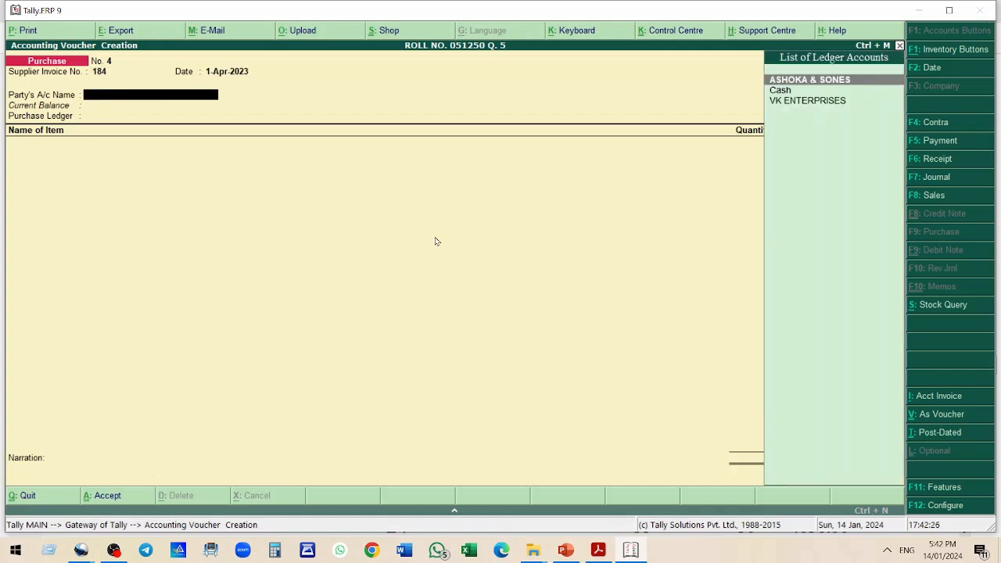
Create supplier ledger HOKAM AND SONS under Sundry Creditors and set it as the party, with PURCHASE ACCOUNT as purchase ledger
key("alt+c")
type("HOKAM AND SONS")
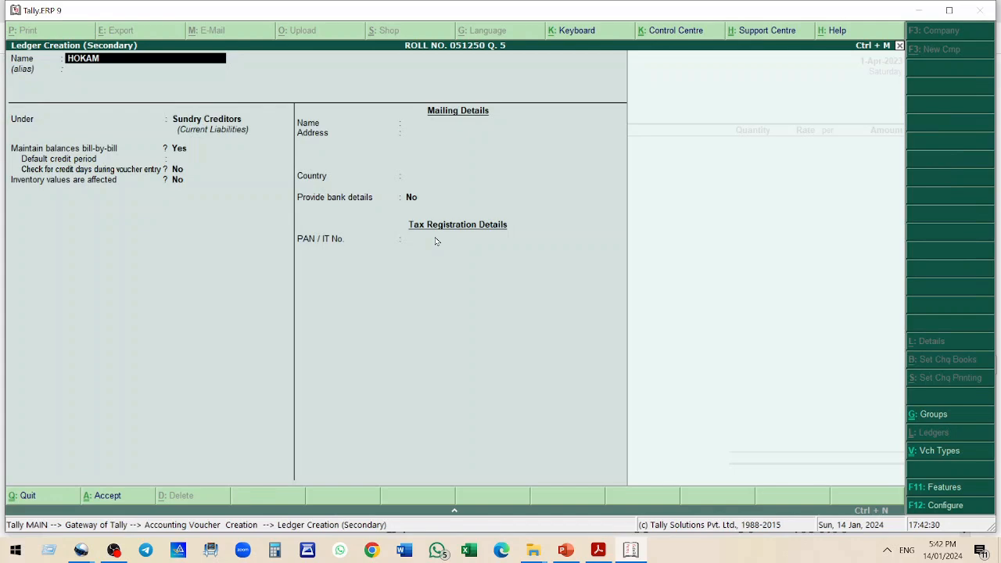
key("Return")
key("Return")
key("Return")
key("Return")
key("Return")
key("Return")
key("Return")
key("Return")
key("Return")
key("Return")
key("Return")
key("Return")
key("Return")
key("Return")
key("Return")
key("Return")
key("Return")
key("Return")
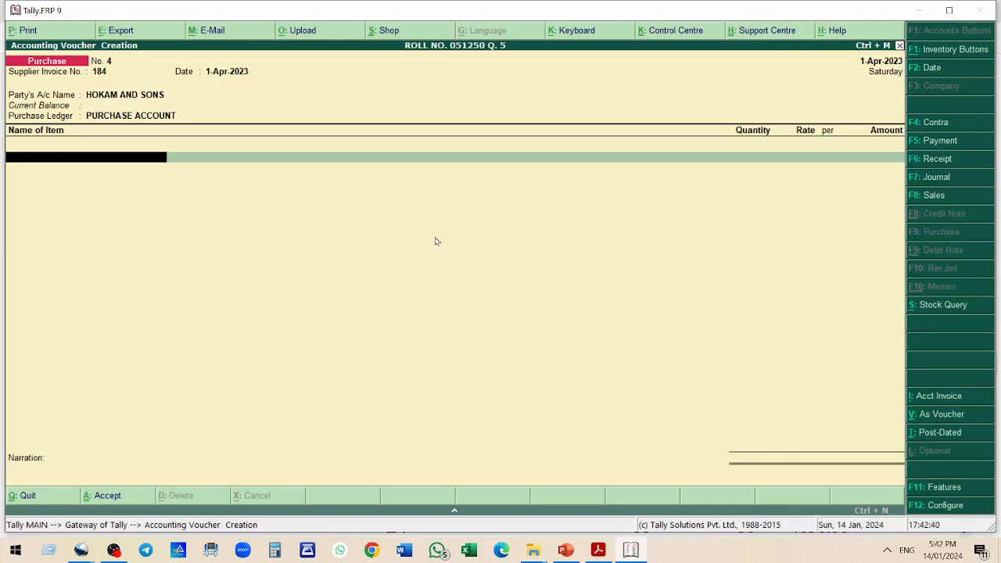
Add stock item A3 to the bill with quantity 55 at rate 26
type("A3")
key("Return")
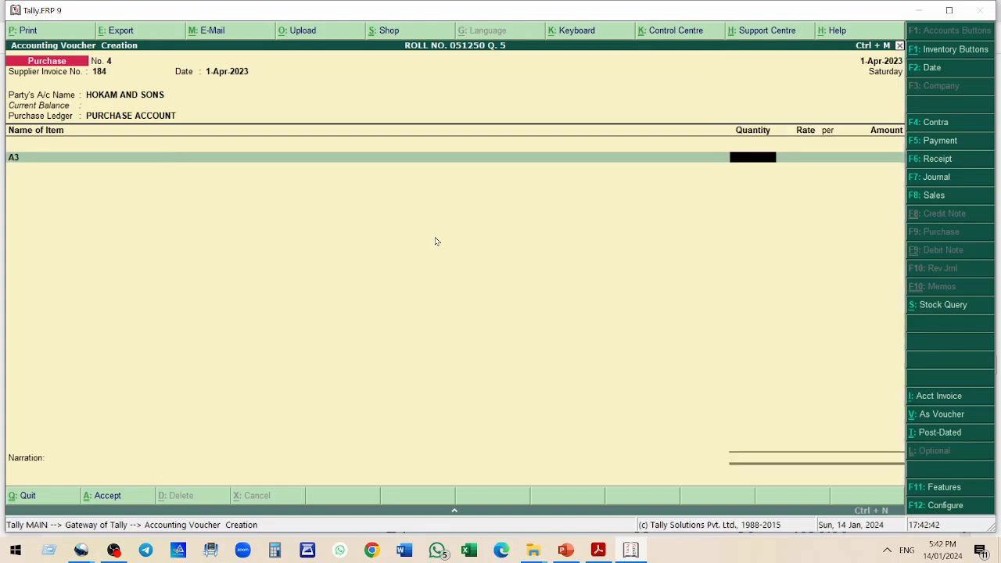
type("55")
key("Return")
type("26")
key("Return")
Add stock item B3 to the bill with quantity 60 at rate 25
key("Return")
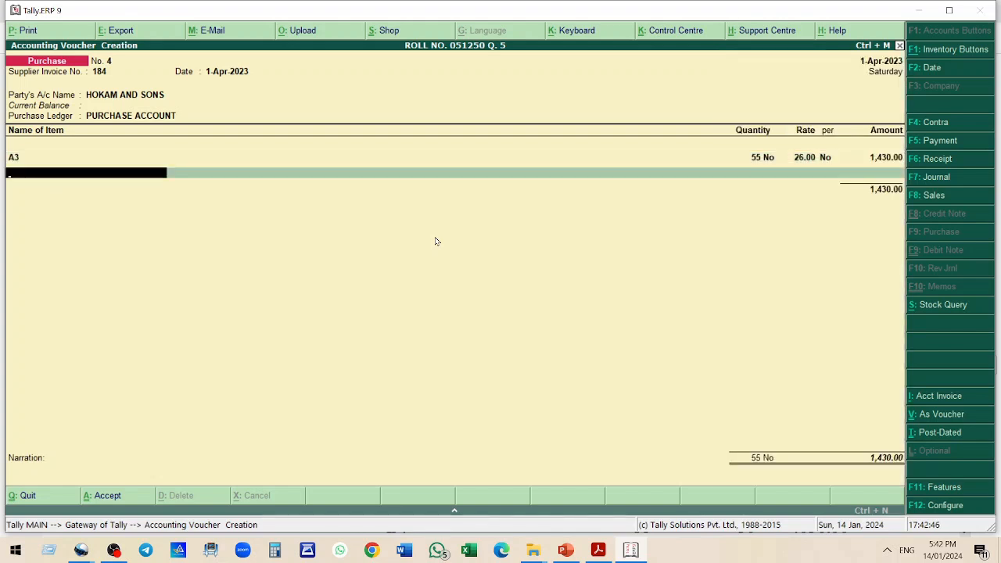
type("B3")
key("Return")
type("60")
key("Return")
type("25")
Add stock item C3 to the bill with quantity 12 at rate 76
key("Return")
key("Return")
type("C3")
key("Return")
type("12")
key("Return")
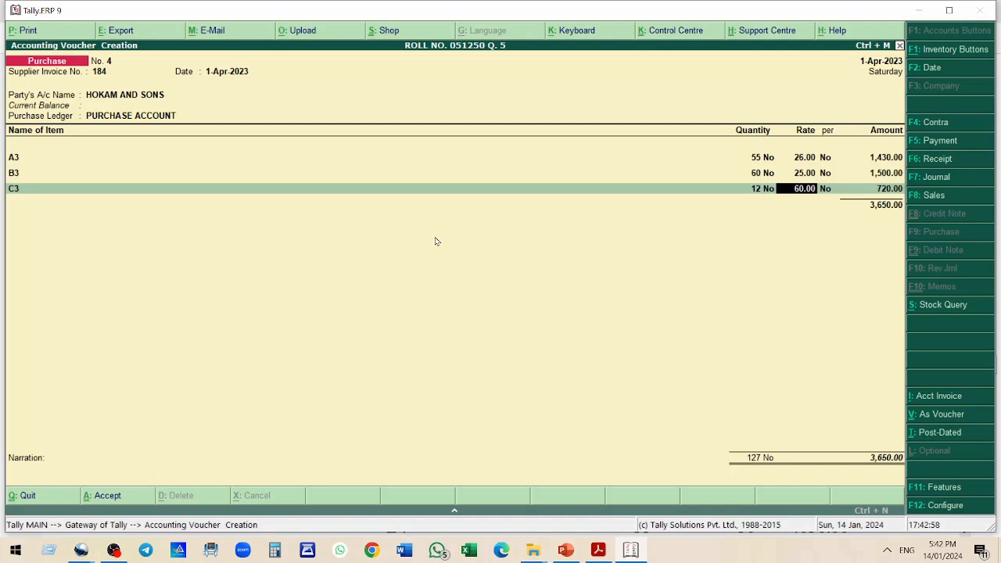
type("76")
key("Return")
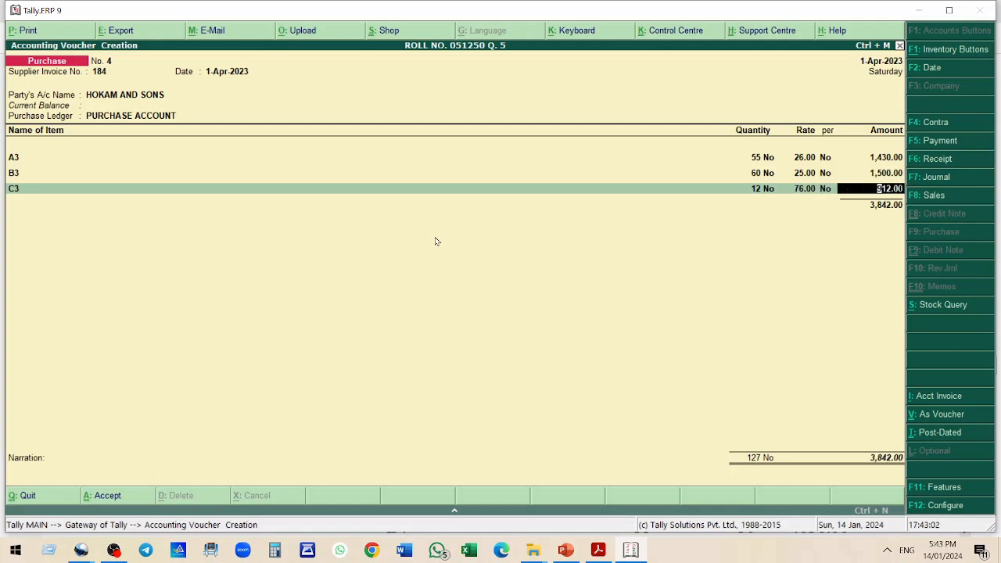
key("Return")
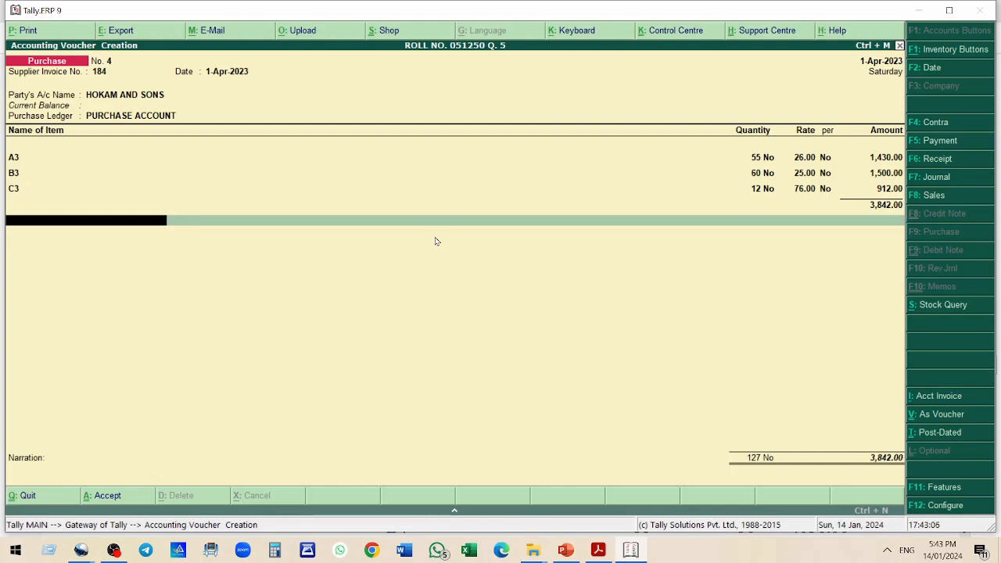
Create ledger IGST INPUT 12% under Duties & Taxes at 12% calculated On Total Sales, and add it to the bill
key("alt+c")
type("IS")
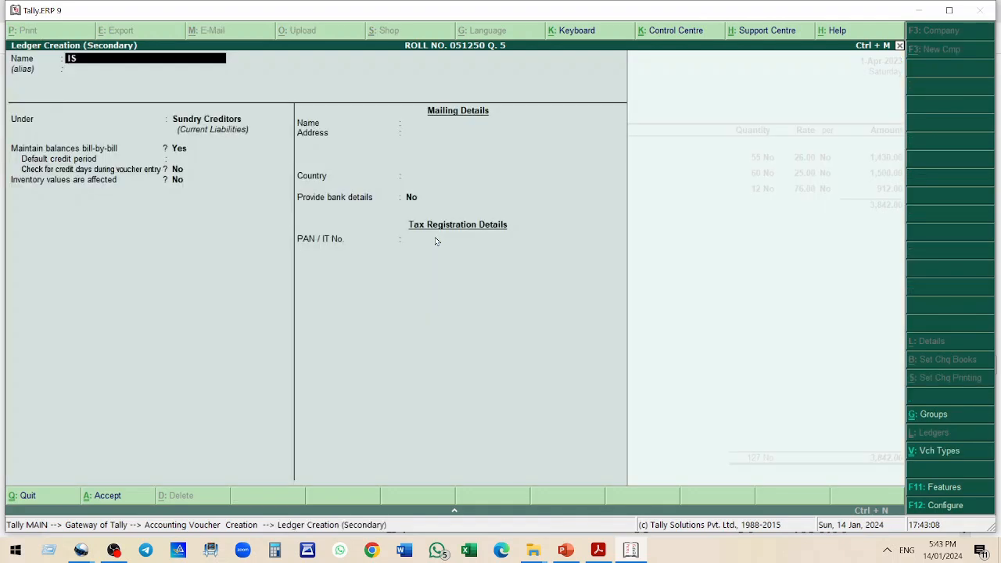
type("GST I")
key("BackSpace")
key("BackSpace")
key("BackSpace")
type("GST INPUT 12%")
key("Return")
type("D")
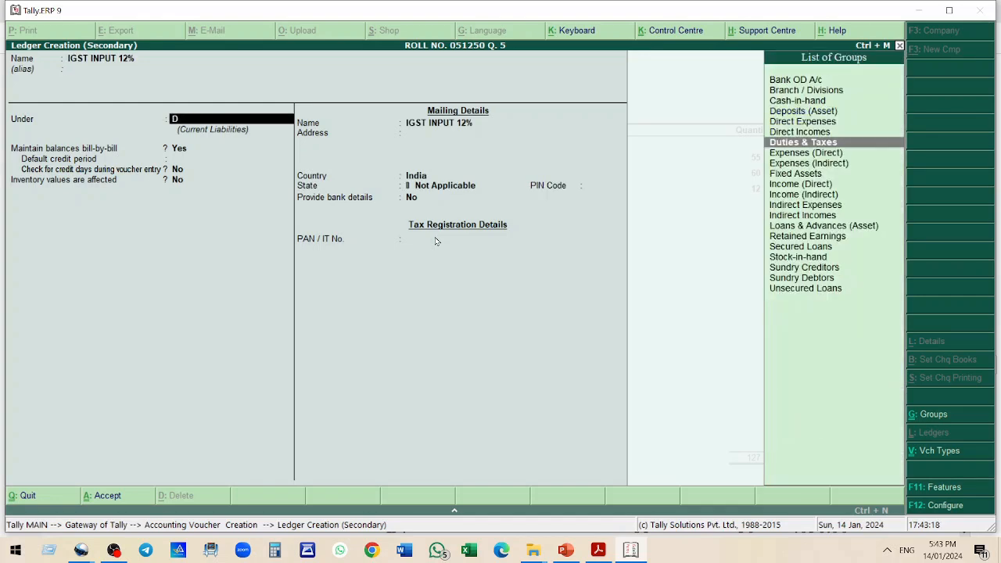
type("u")
key("Return")
key("Return")
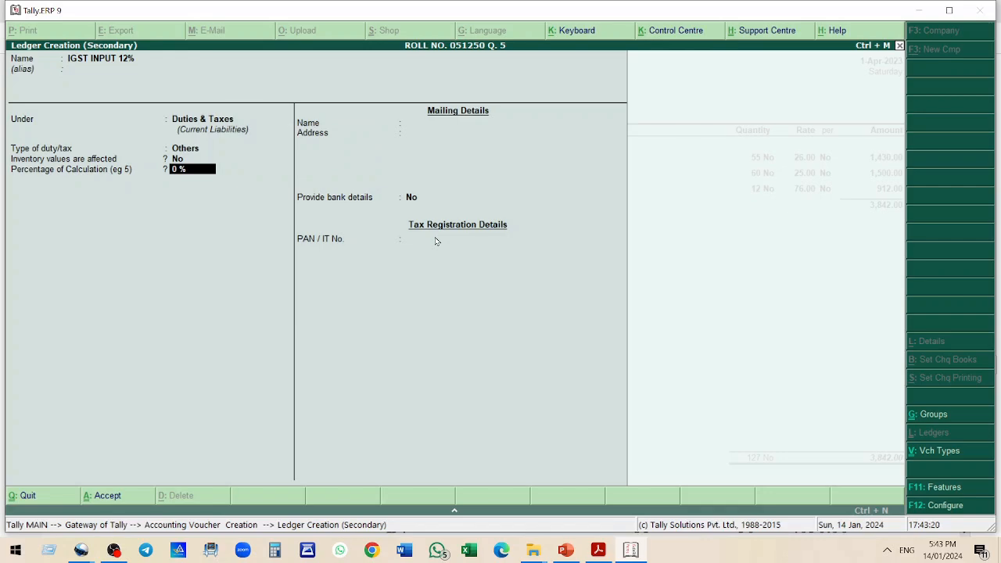
type("12")
key("Return")
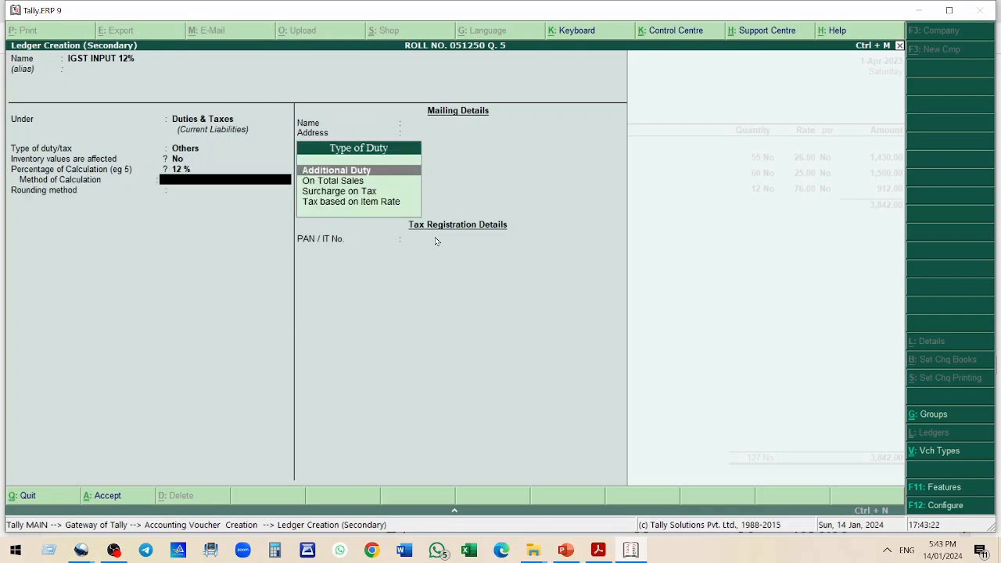
key("Down")
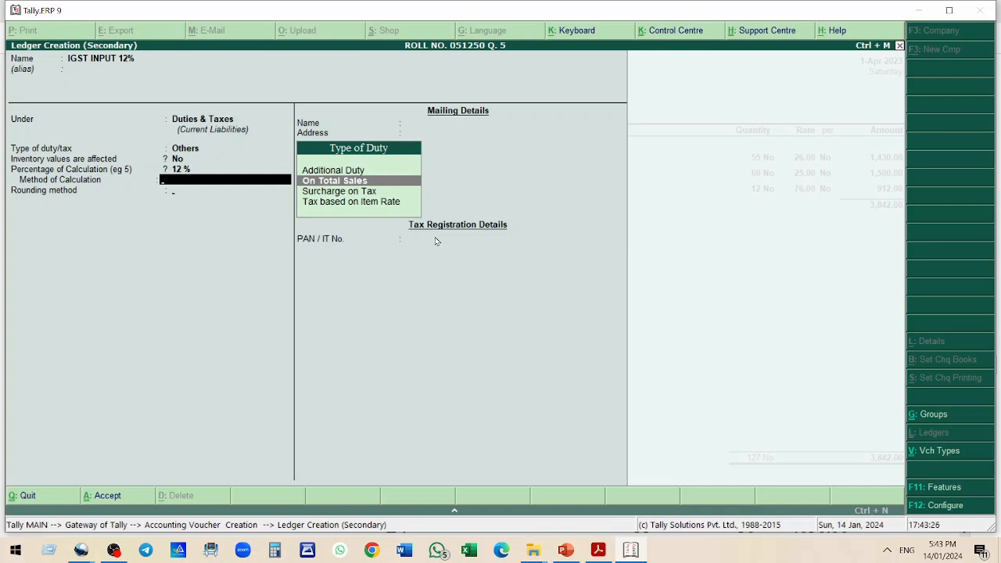
key("Return")
key("Return")
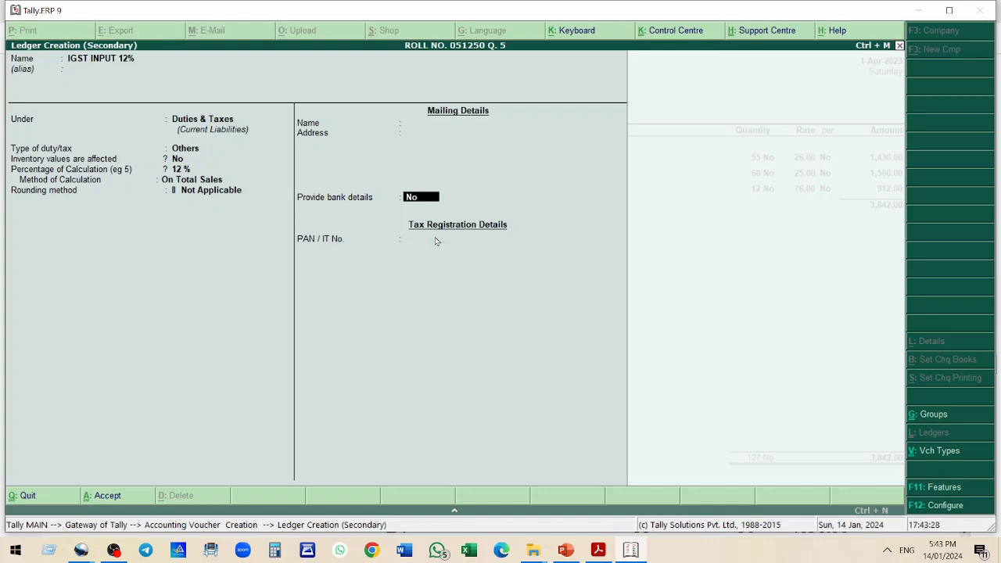
key("Return")
key("Return")
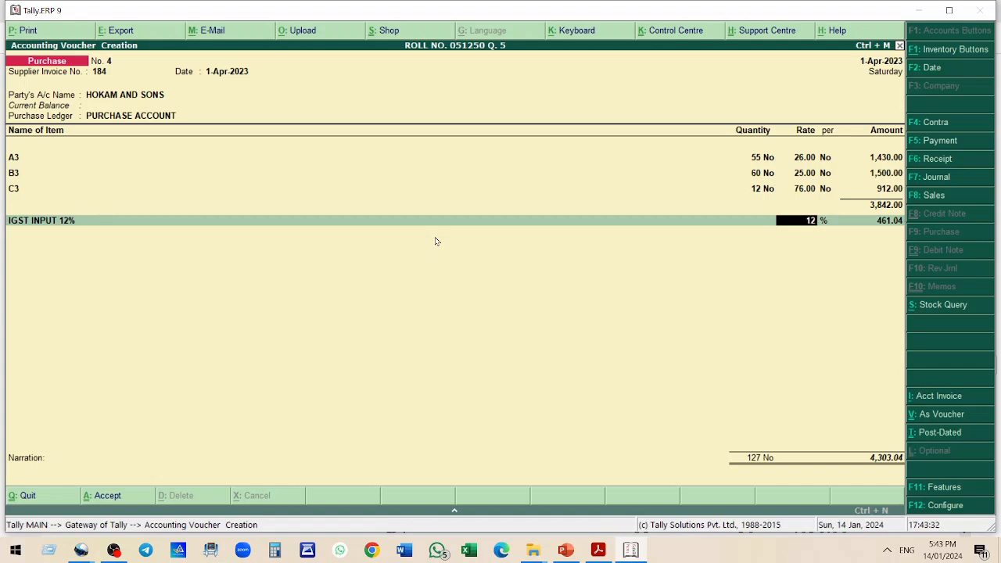
key("Return")
key("Return")
key("Return")
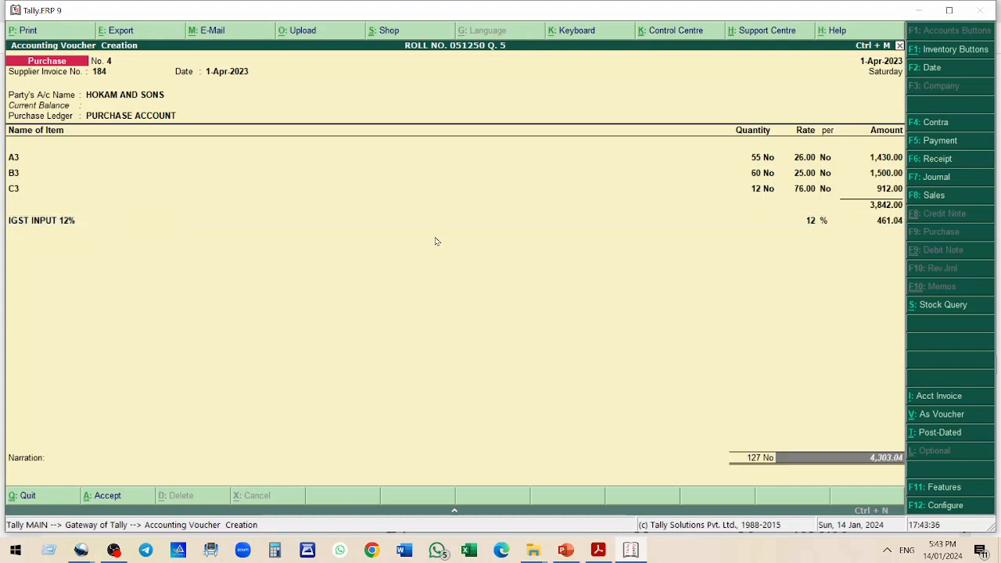
Review bills 4 and 5 in the practice question PDF
key("alt+Tab")
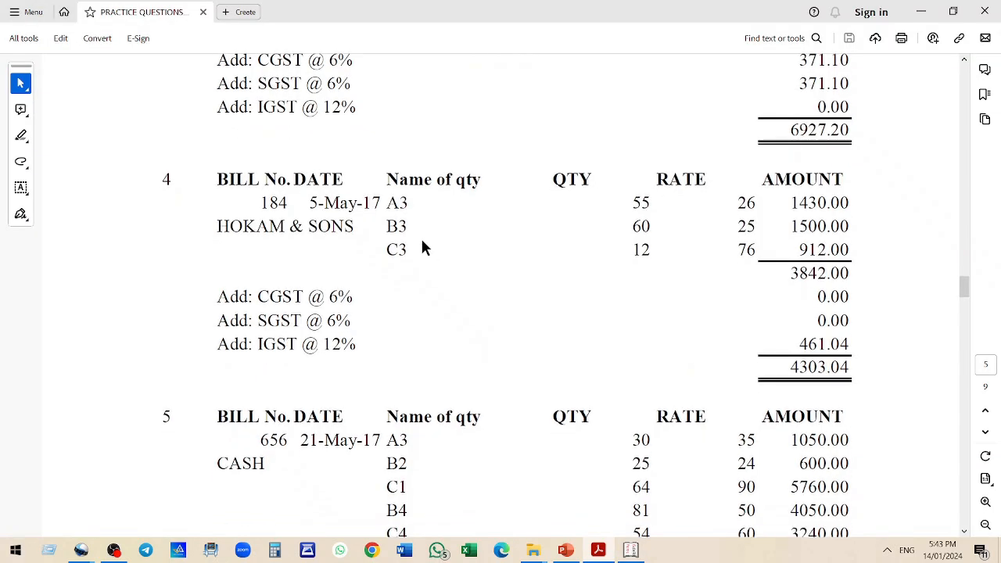
left_click_drag(786, 367, 859, 367)
scroll(503, 321, "down", 1)
scroll(425, 261, "down", 4)
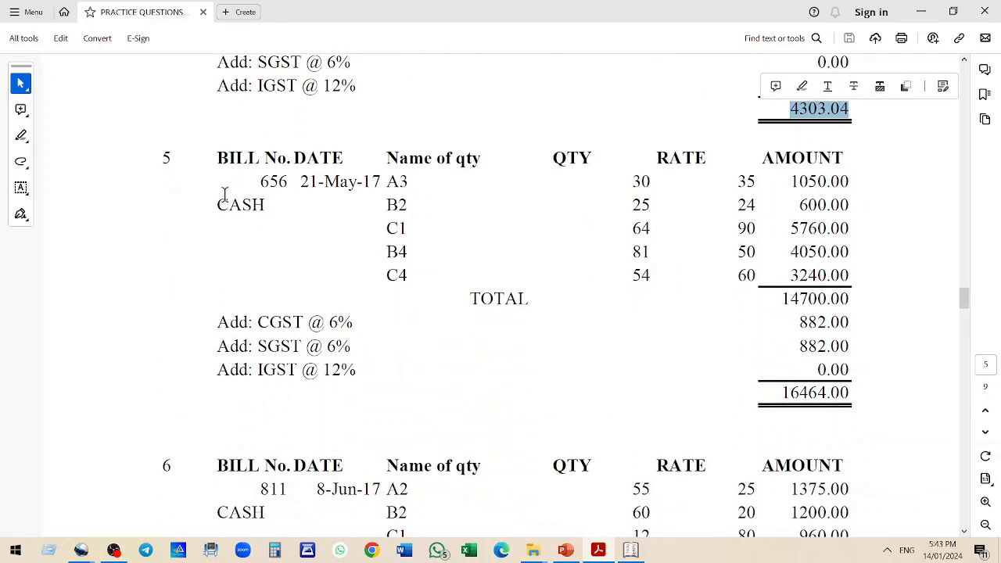
left_click_drag(385, 179, 458, 273)
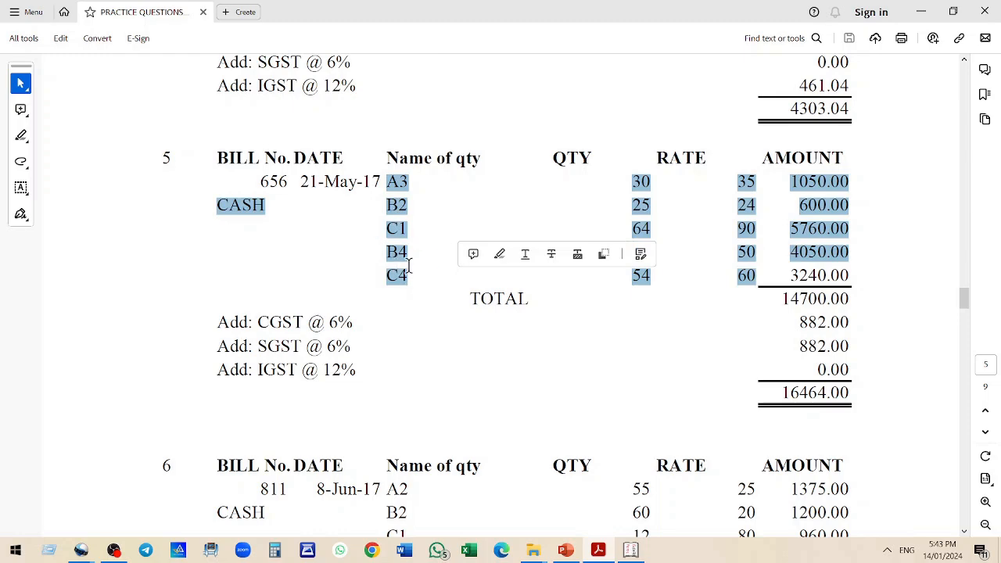
left_click_drag(642, 181, 687, 275)
left_click(599, 361)
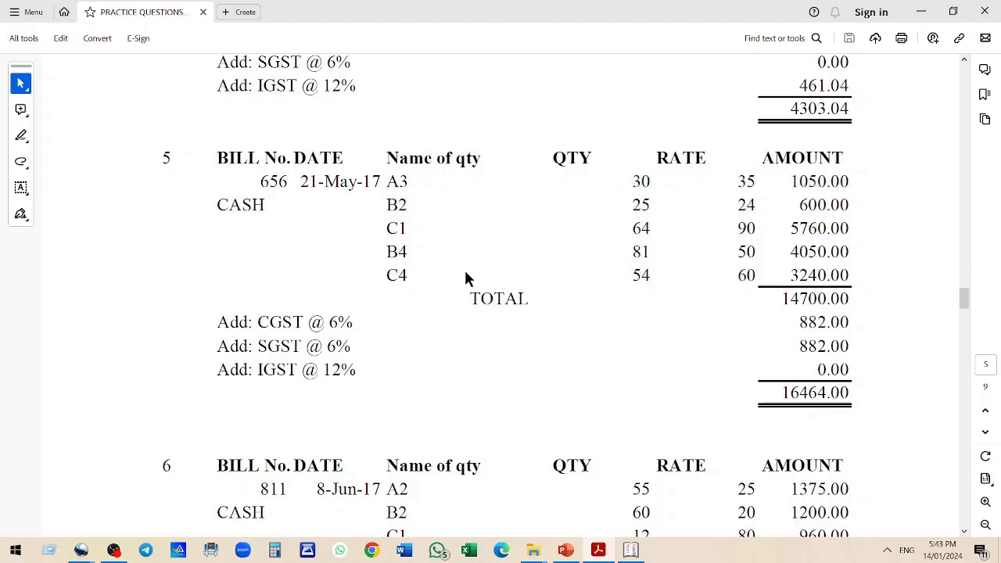
Accept the purchase voucher for HOKAM AND SONS
key("alt+Tab")
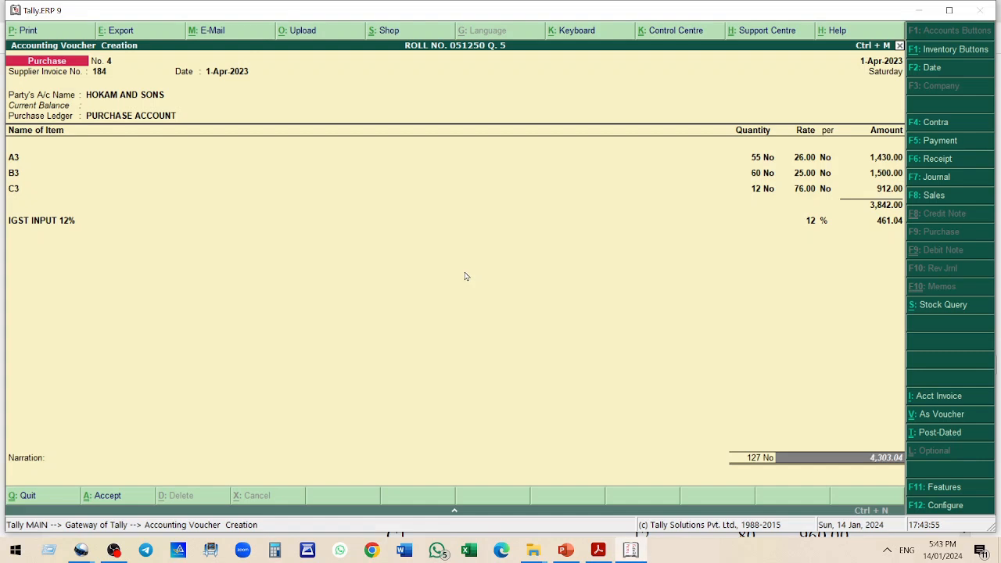
key("Return")
key("Return")
key("Return")
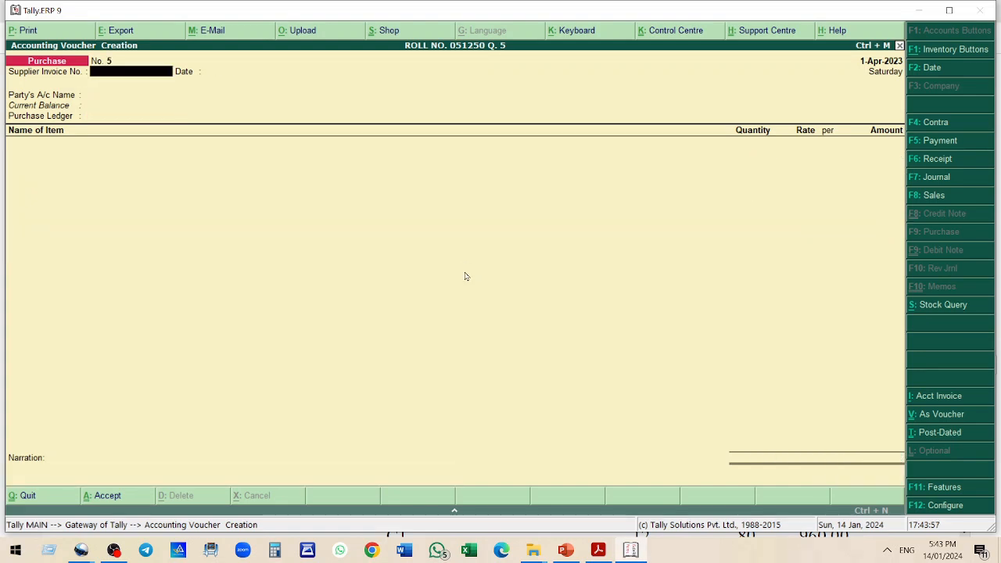
Start a new purchase voucher with supplier invoice number 656 and select Cash as the party
type("656")
key("Return")
key("Return")
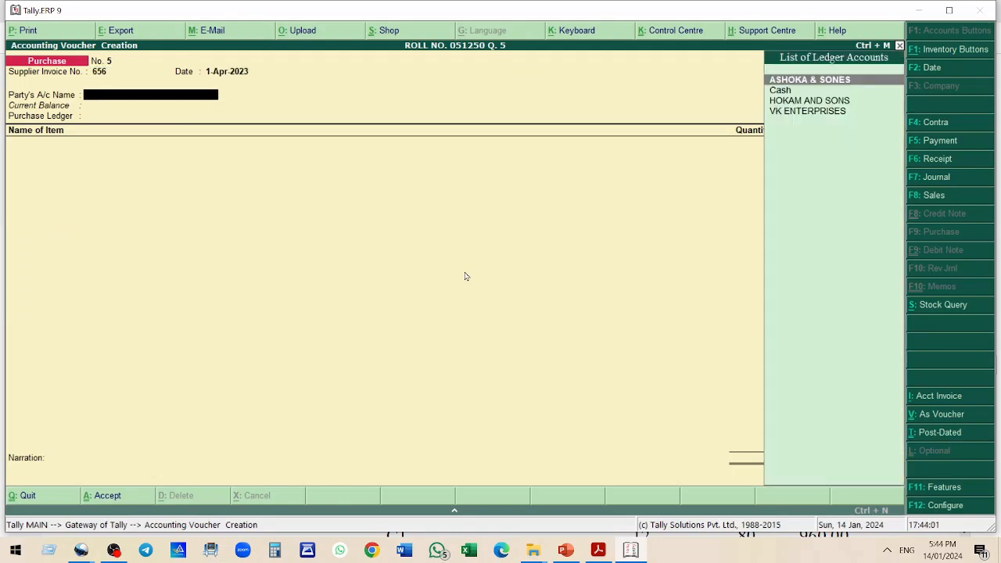
type("C")
key("Return")
Close the party details, keep Purchase Account as ledger, and add item A3 with quantity 30 at rate 35
key("Return")
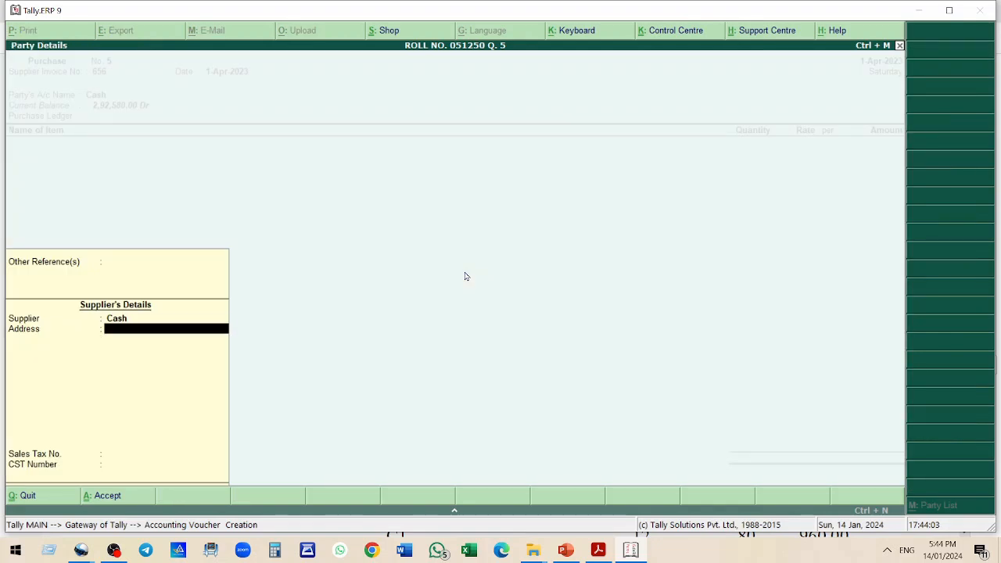
key("Return")
key("Return")
key("Return")
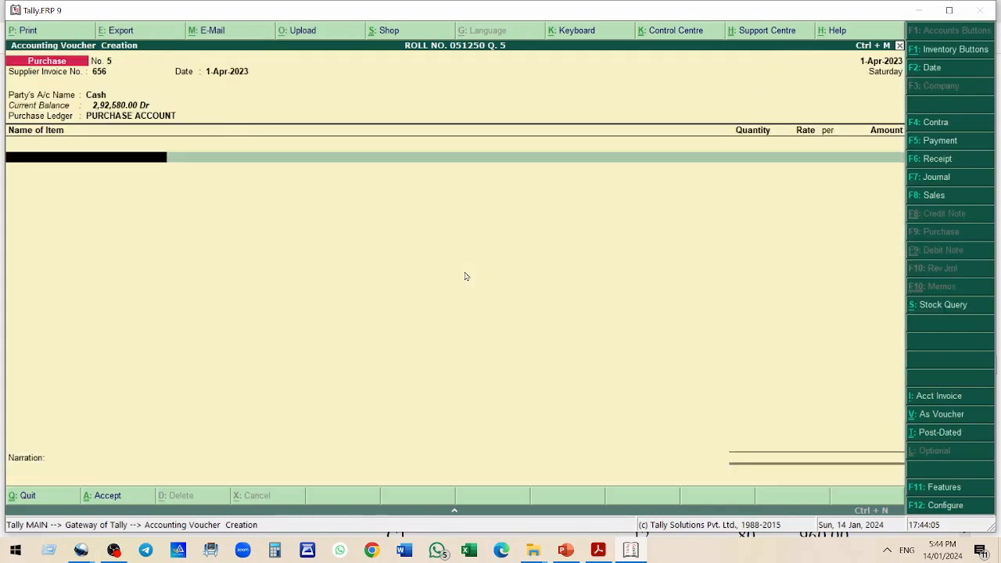
type("a3")
key("Return")
type("30")
key("Return")
type("35")
key("Return")
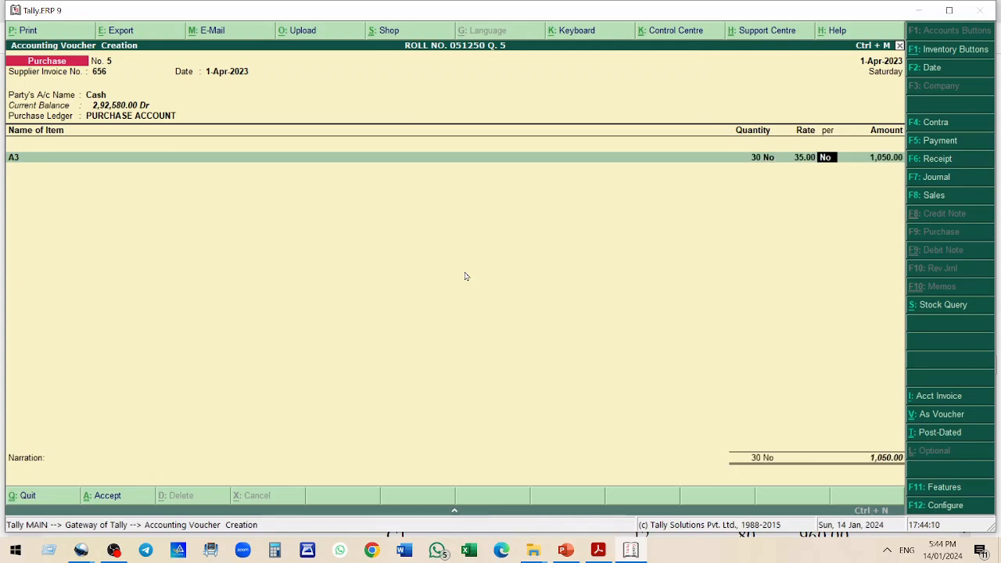
key("Return")
key("Return")
Add stock item B2 with quantity 25 at rate 24
type("b")
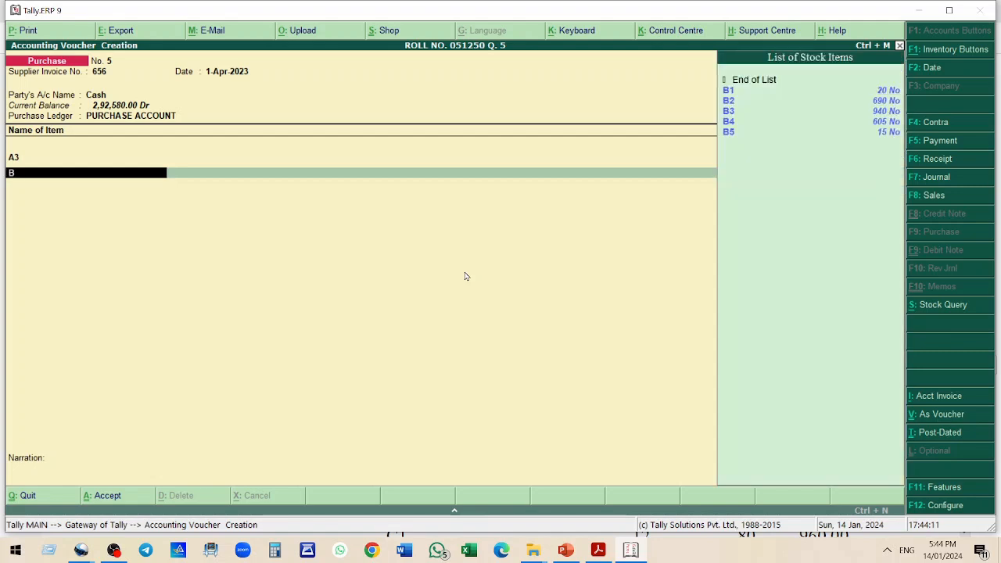
type("2")
key("Return")
type("25")
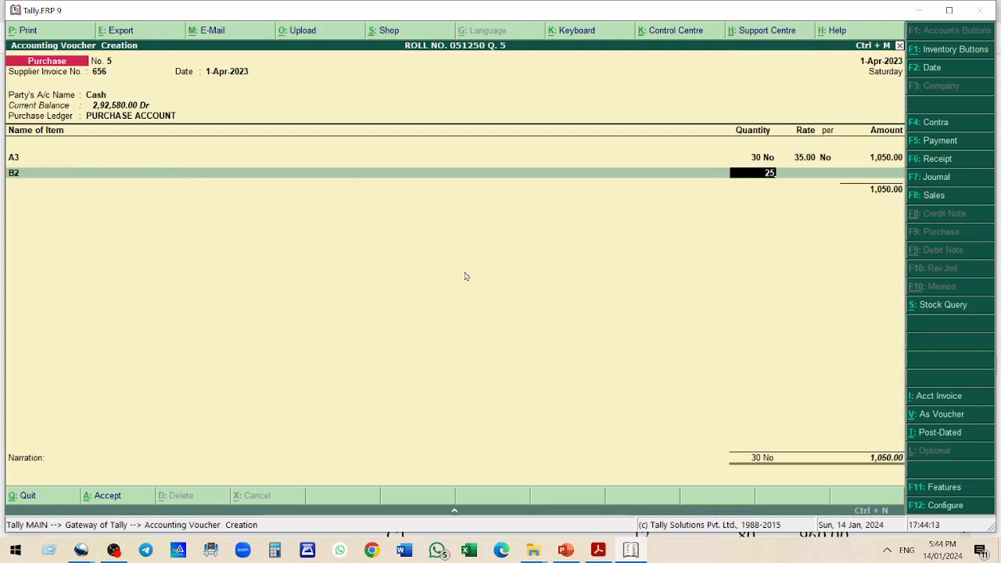
key("Return")
type("24")
key("Return")
Add stock item C1 with quantity 64 at rate 90
key("Return")
key("Return")
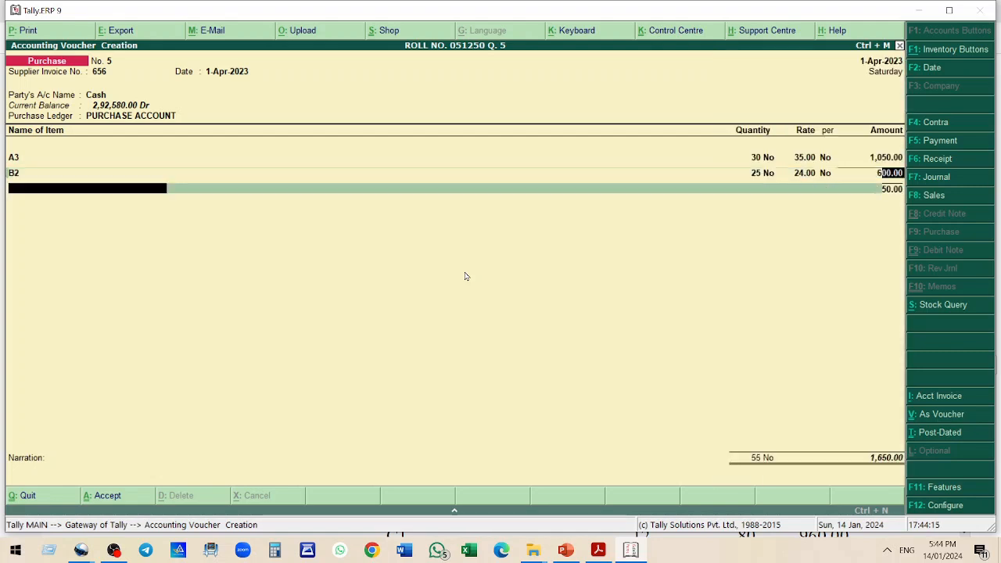
type("C1")
key("Return")
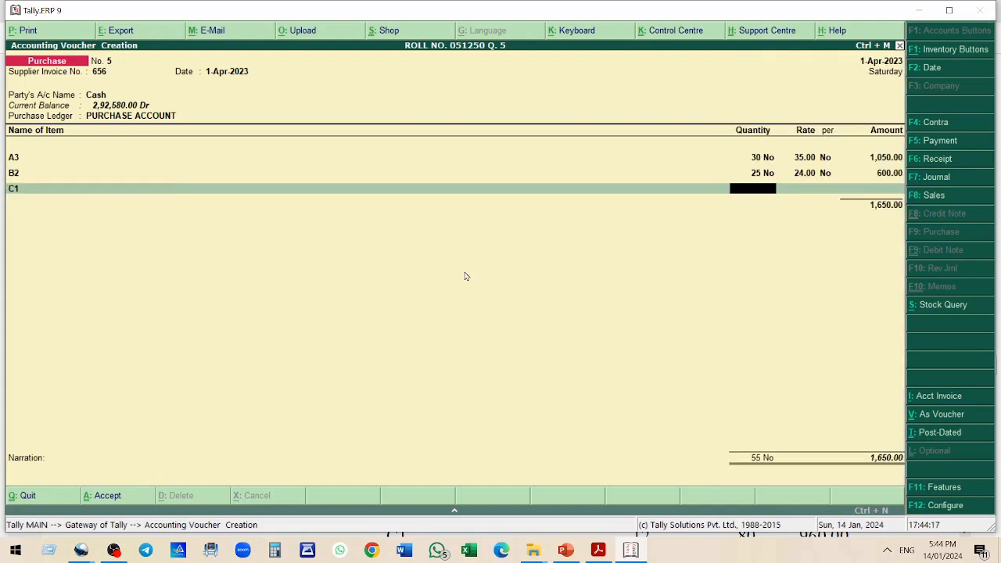
type("64")
key("Return")
type("90")
key("Return")
key("Return")
key("Return")
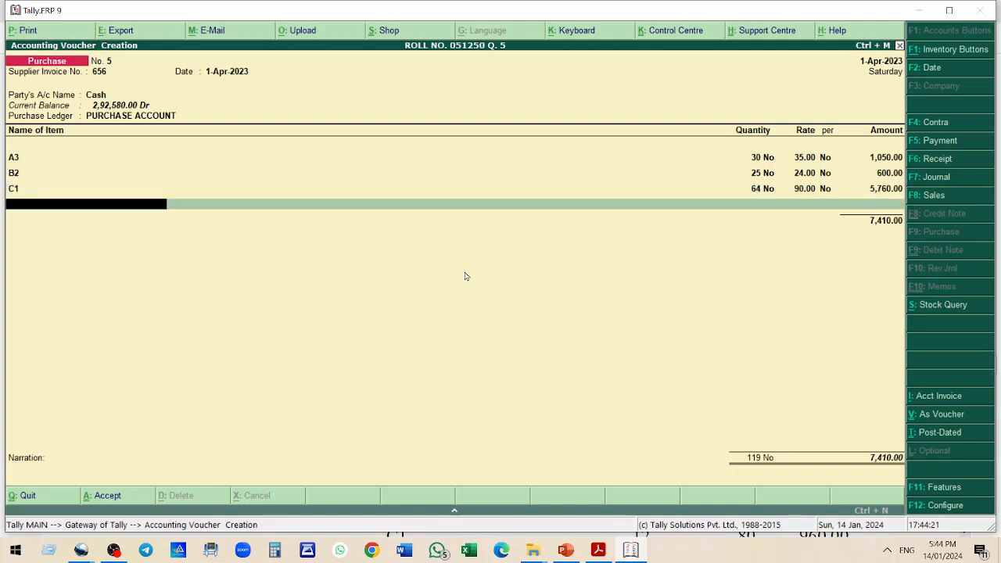
Add stock item B4 with quantity 81 at rate 50
type("B4")
key("Return")
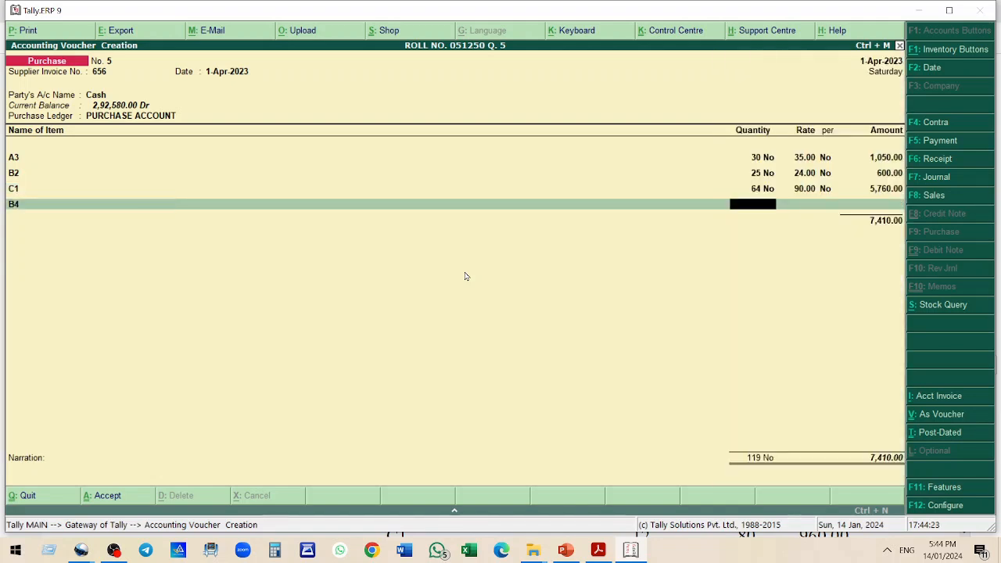
type("81")
key("Return")
type("50")
key("Return")
key("Return")
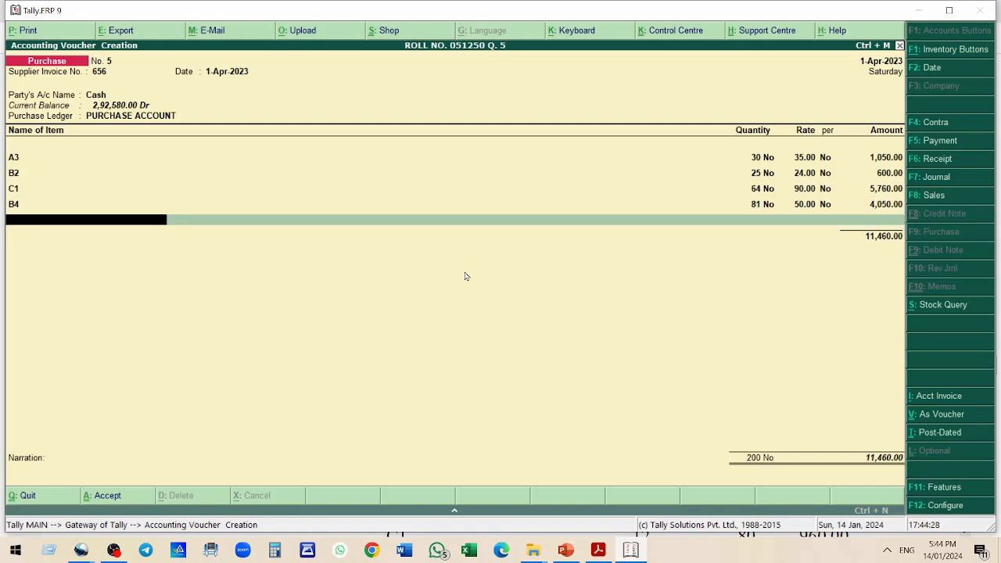
Create a new stock item C4 under the C group from within the voucher
type("C4")
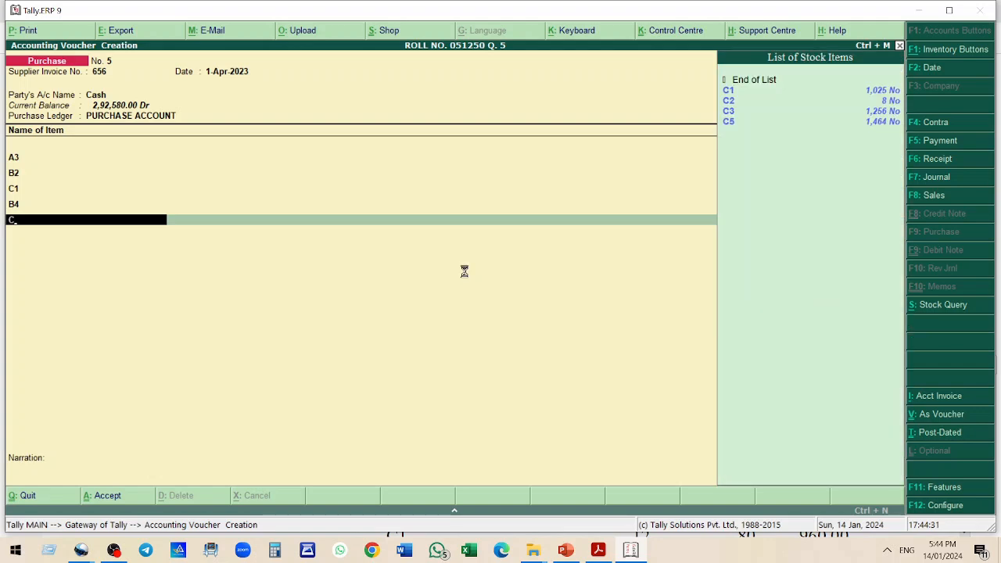
key("alt+c")
key("Return")
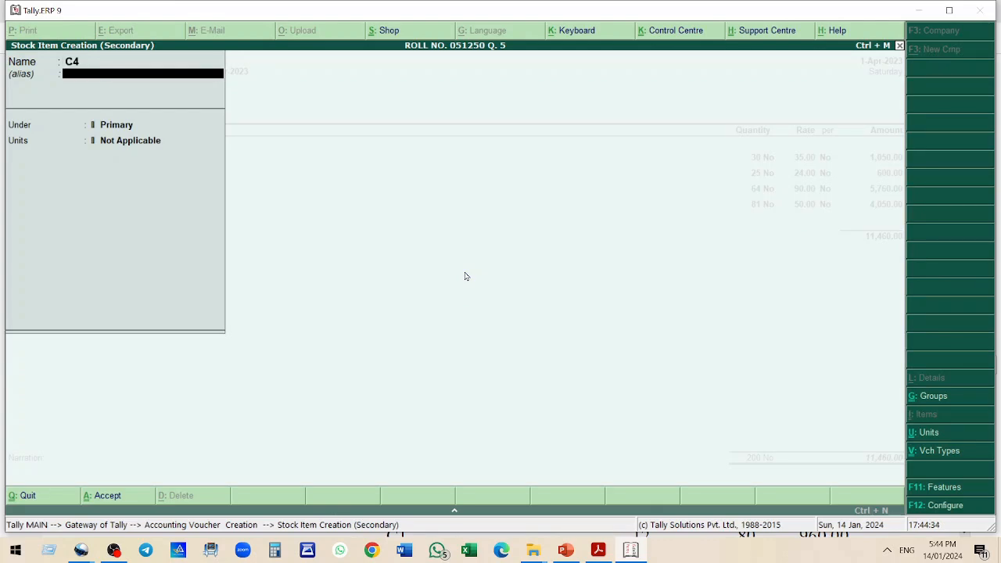
key("Return")
type("C")
key("Return")
key("Return")
Enter quantity 54 at rate 60 for item C4
key("Return")
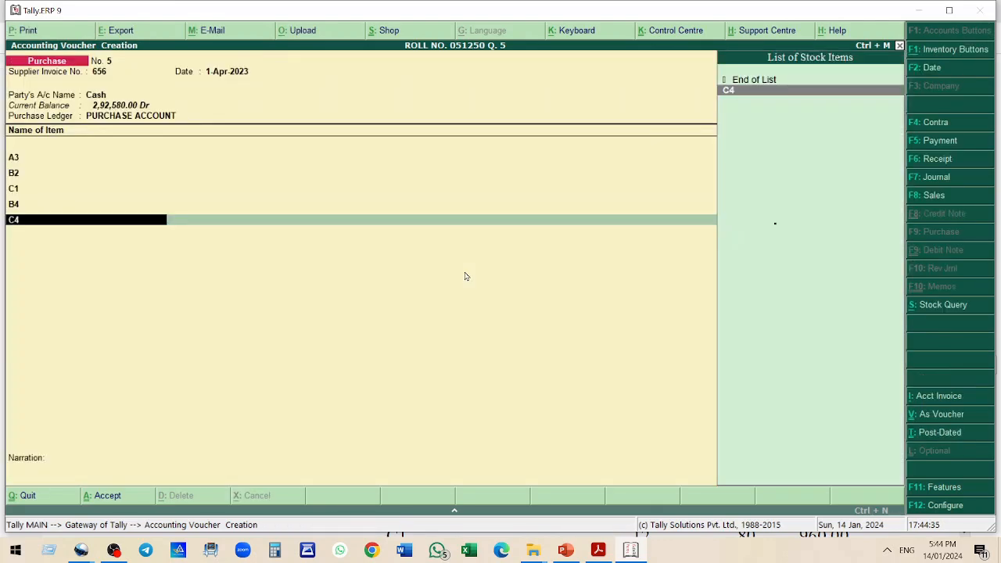
type("54")
key("Return")
type("60")
key("Return")
key("Return")
key("Return")
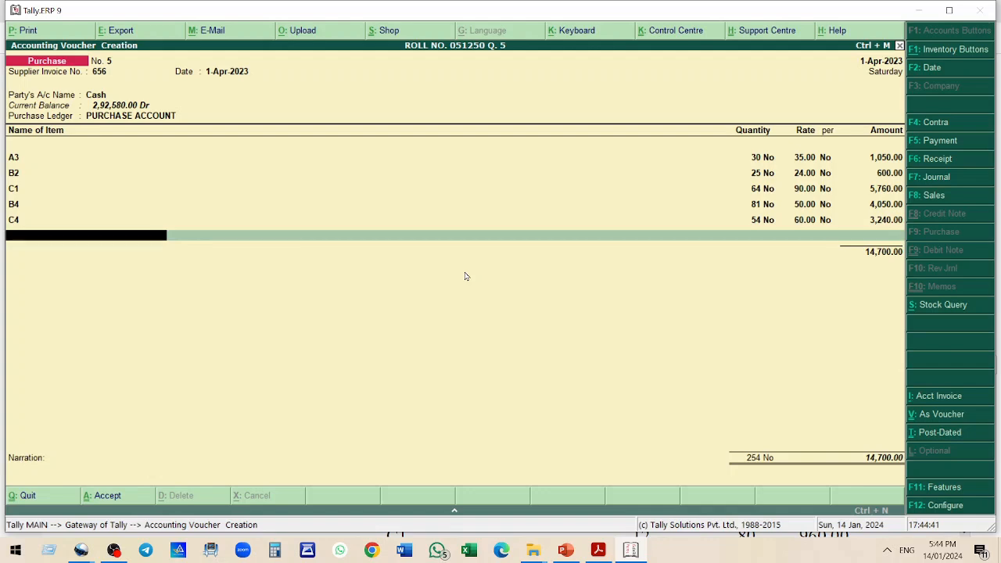
Add the CGST INPUT 6% and SGST INPUT 6% tax ledgers below the items
key("Return")
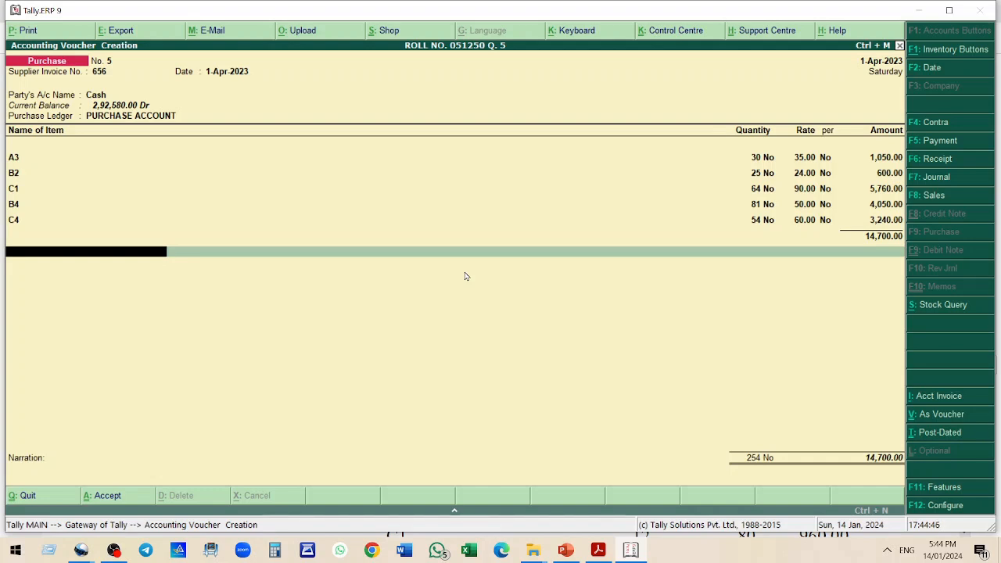
type("C")
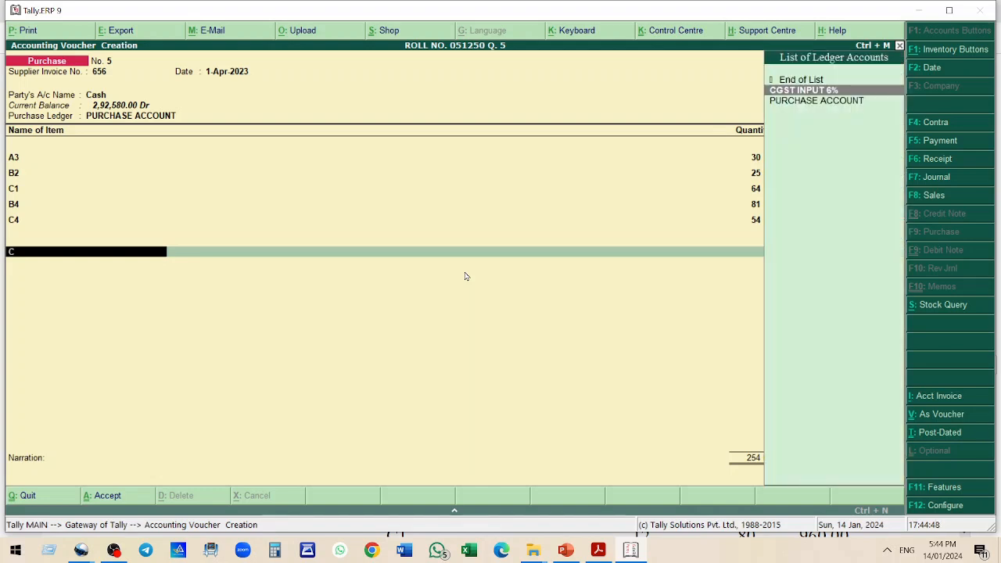
key("Return")
key("Return")
key("Return")
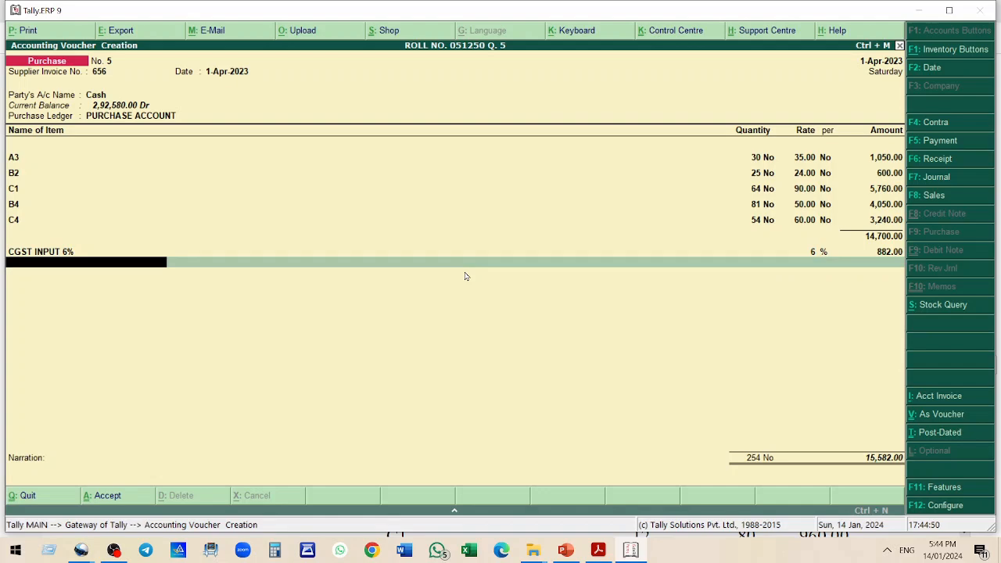
type("S")
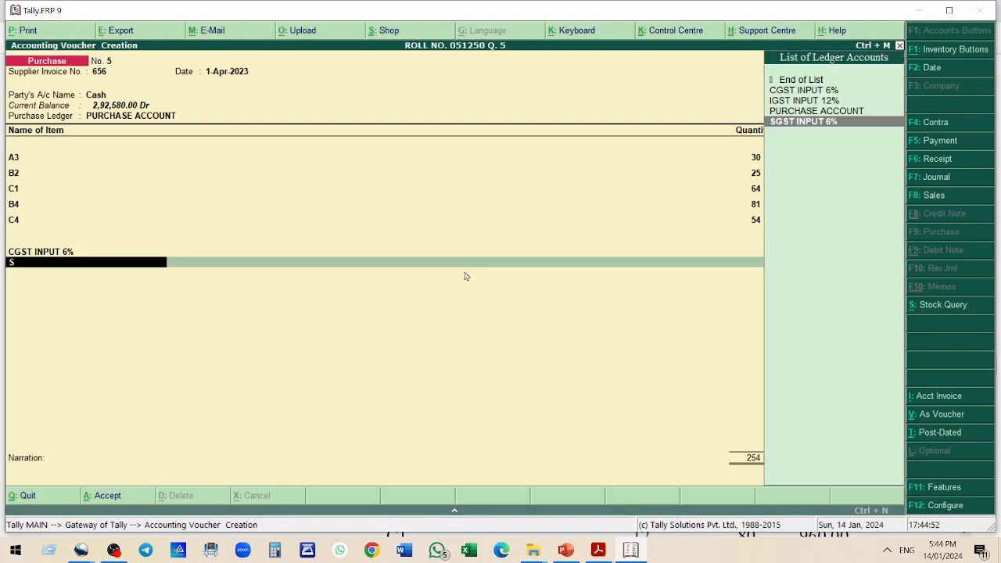
key("Return")
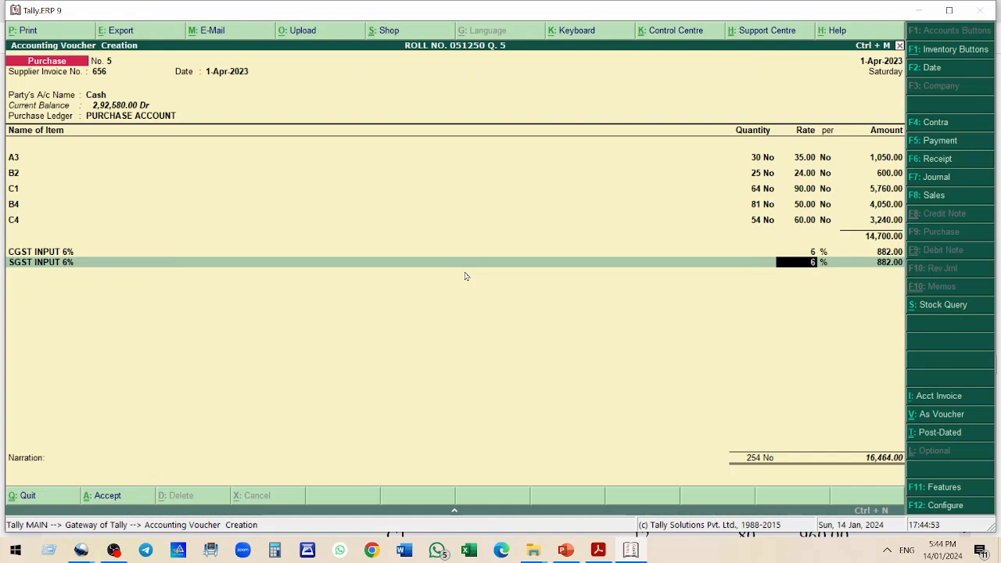
key("Return")
key("Return")
key("Return")
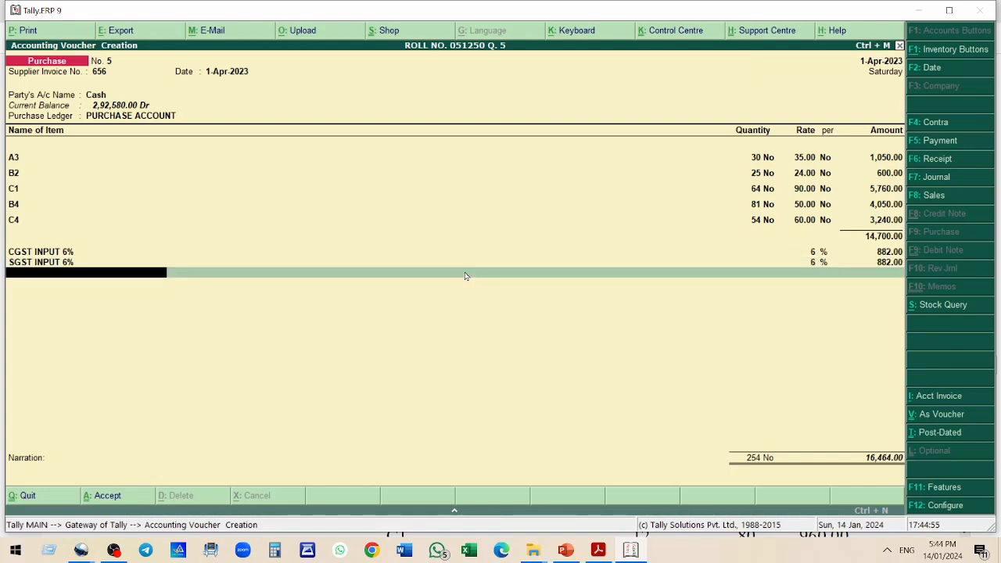
Compare the bill total with bill 5 in the practice PDF and accept the purchase voucher
key("alt+Tab")
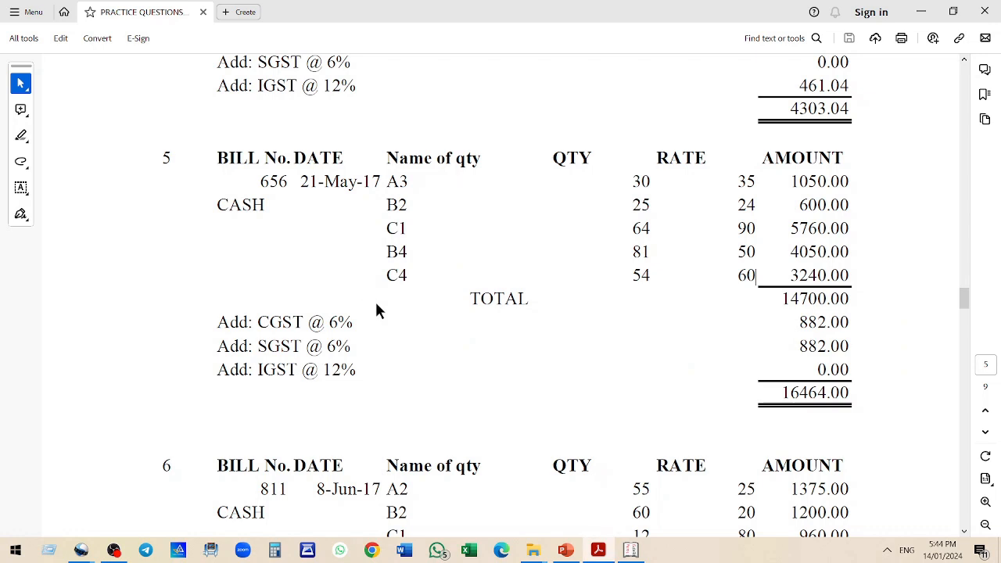
left_click_drag(763, 393, 851, 392)
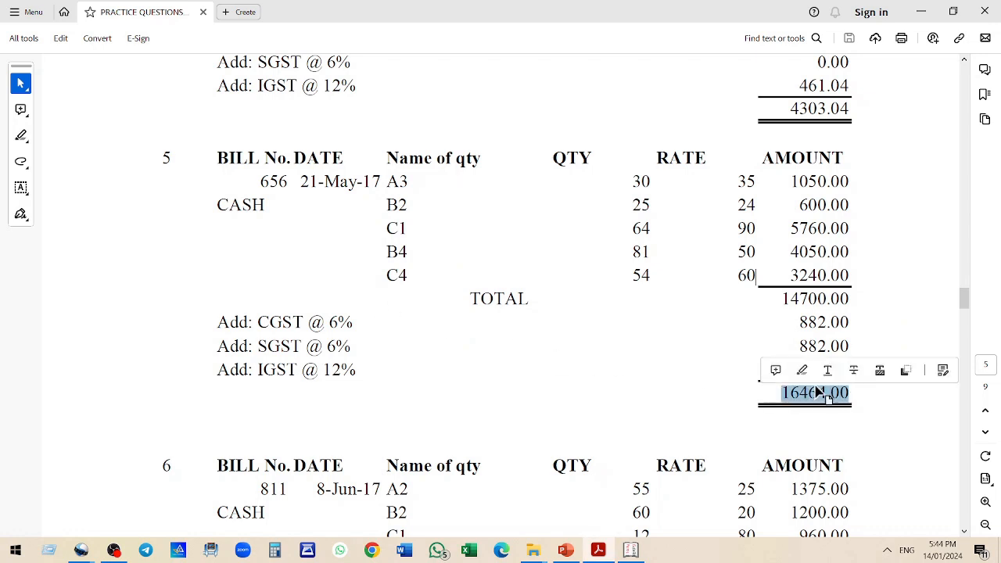
key("alt+Tab")
key("Return")
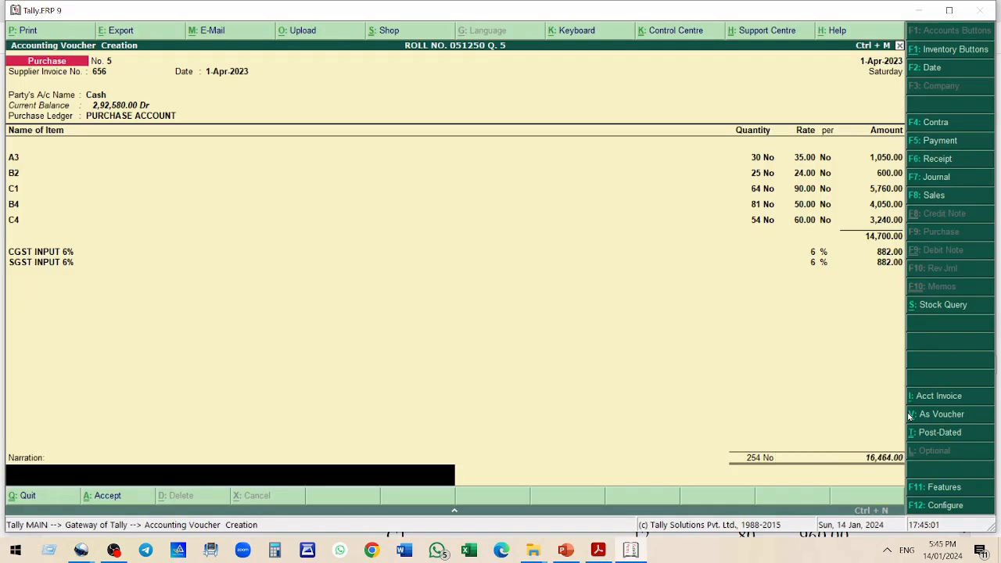
key("Return")
key("Return")
Review bill 6 in the practice question PDF
key("alt+Tab")
scroll(704, 342, "down", 1)
scroll(704, 348, "down", 3)
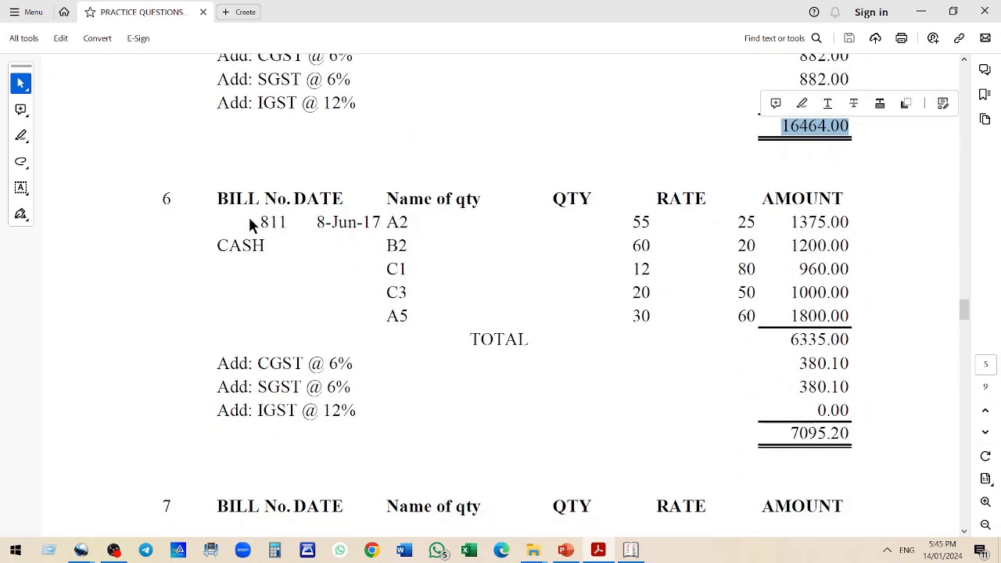
left_click(401, 223)
left_click_drag(400, 223, 403, 251)
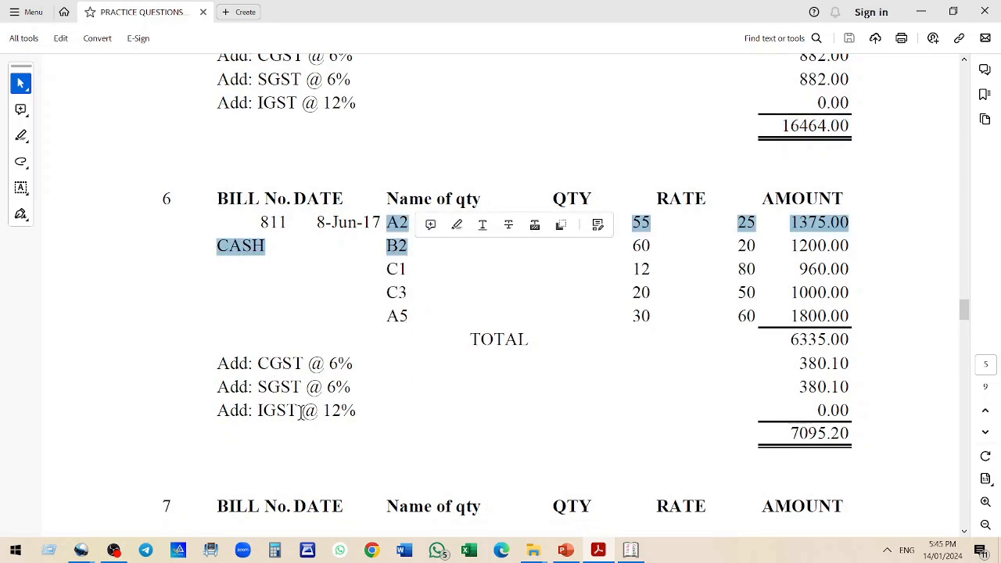
key("alt+Tab")
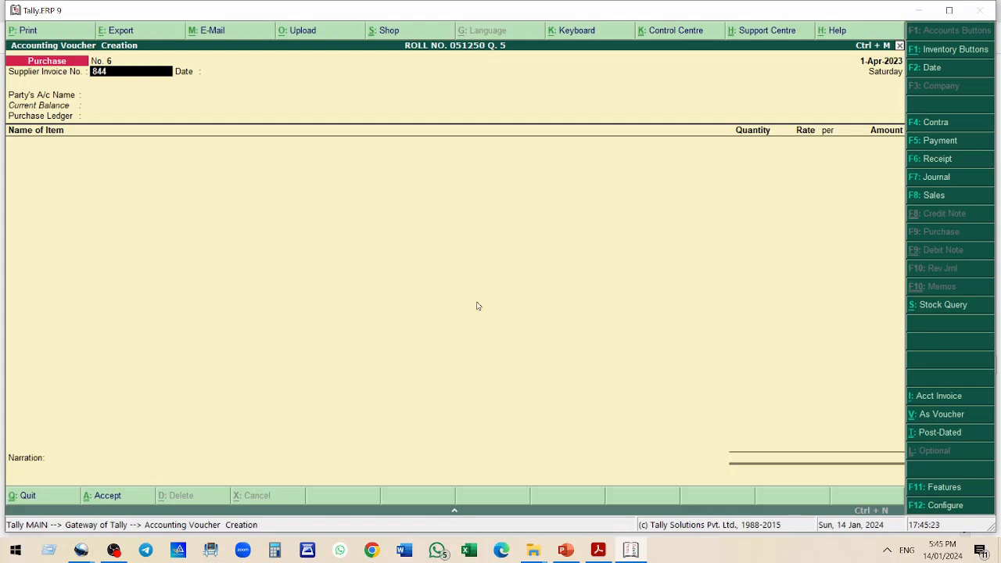
Start purchase voucher 6 with supplier invoice number 844 and select Cash as the party
key("Return")
key("Return")
type("c")
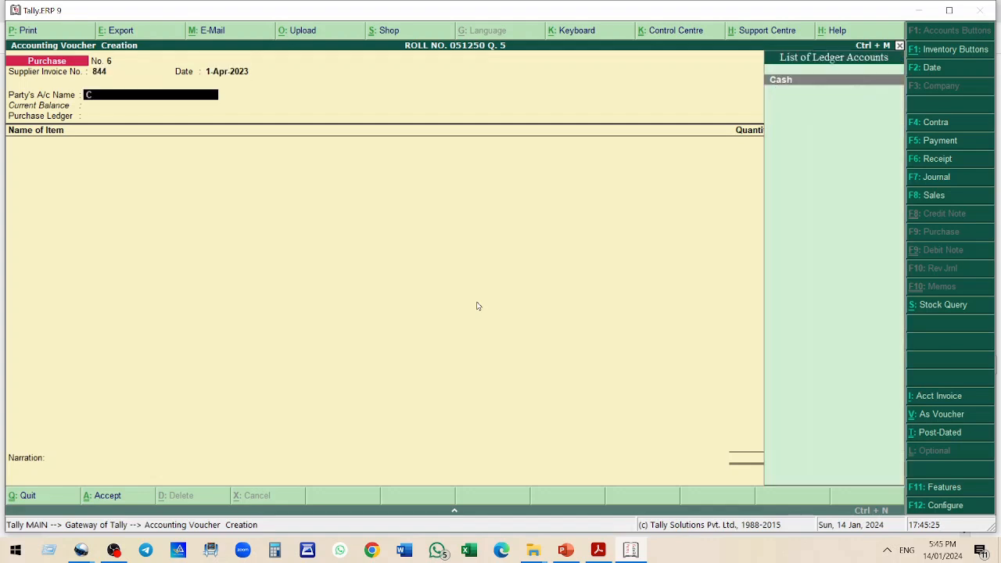
key("Return")
key("Return")
key("Return")
key("Return")
key("Return")
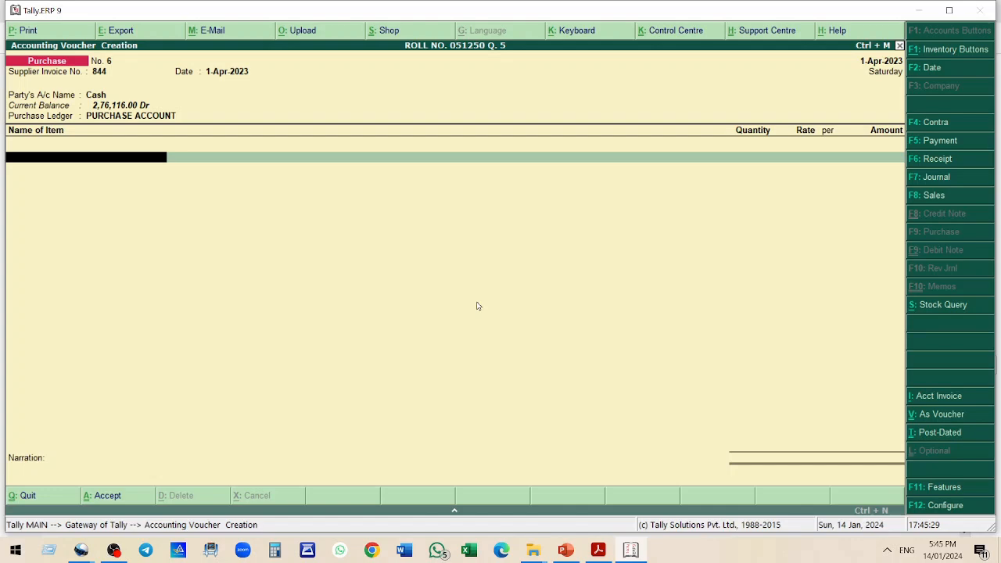
Add stock item A2 with quantity 55 at rate 25
type("A2")
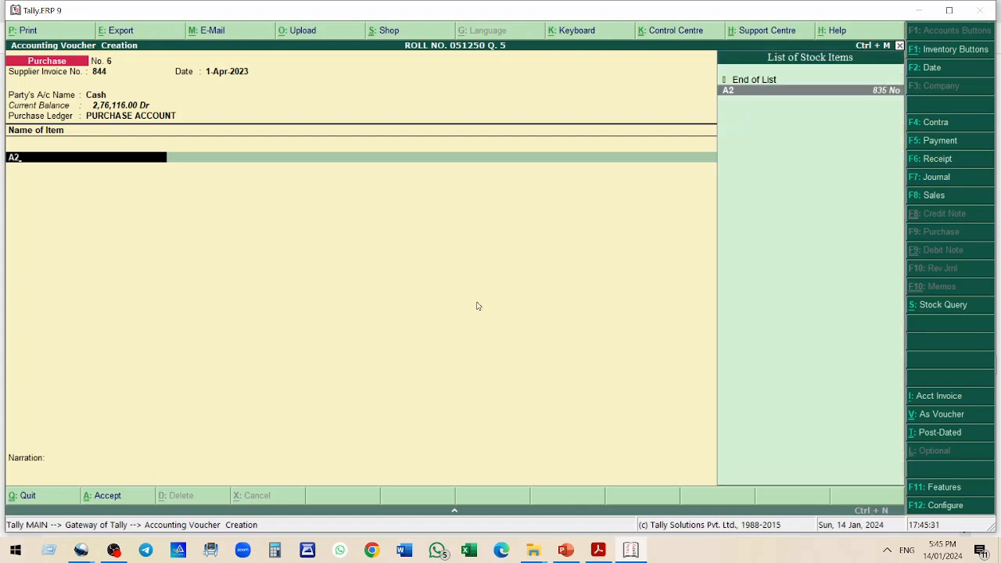
key("Return")
type("55")
key("Return")
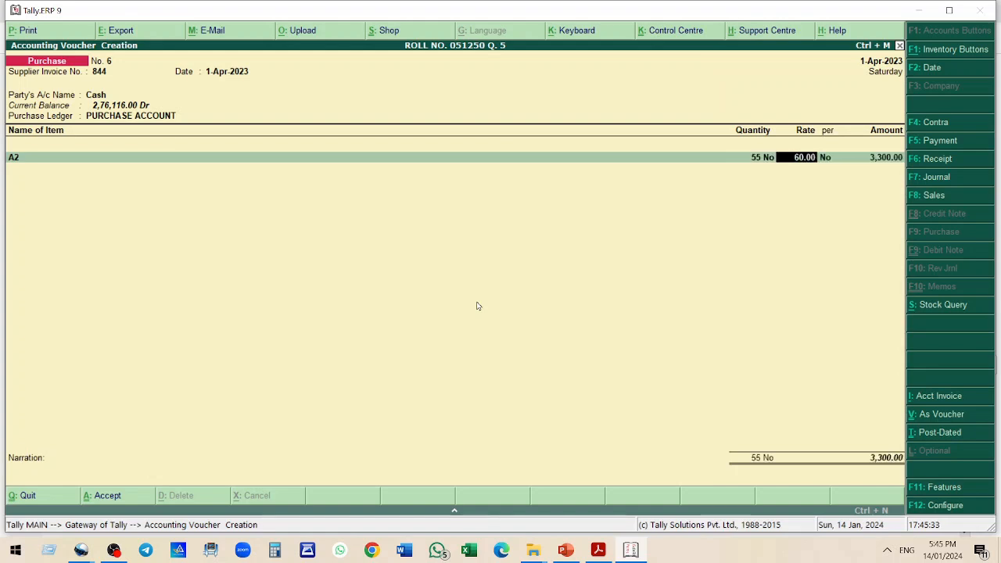
type("25")
key("Return")
key("Return")
key("Return")
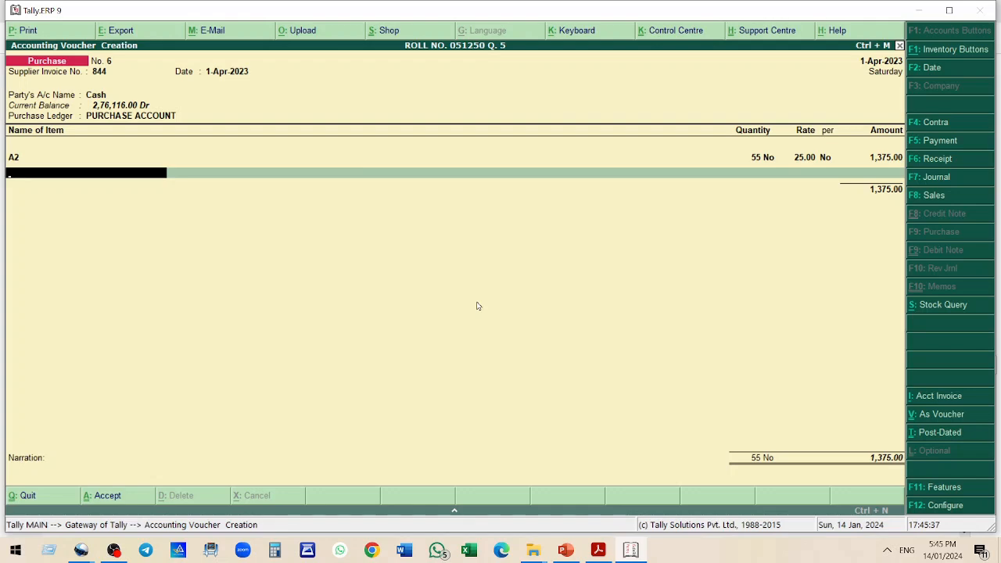
Add stock item B2 with quantity 60 at rate 20
type("B2")
key("Return")
type("60")
key("Return")
type("20")
key("Return")
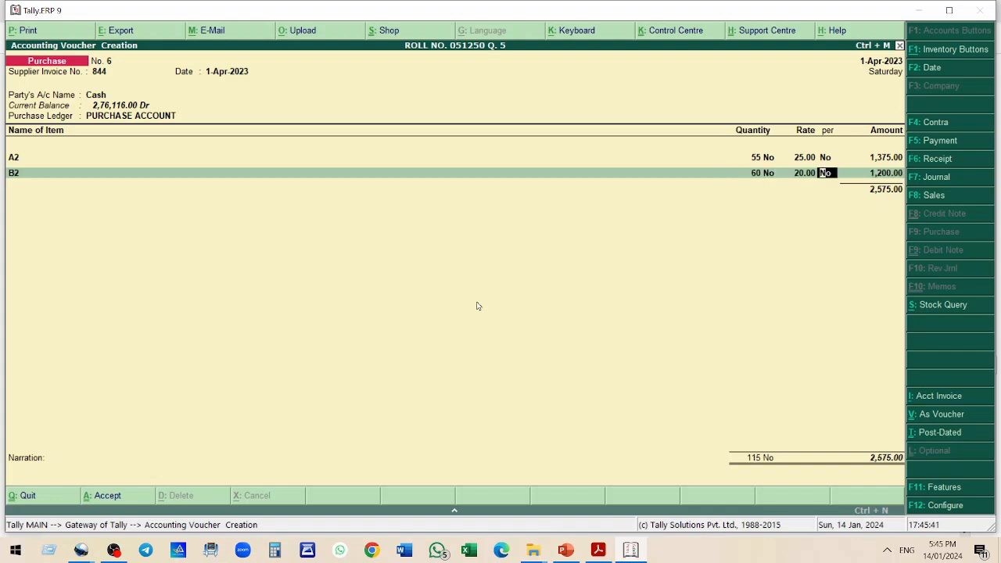
key("Return")
key("Return")
Add stock item C1 with quantity 12 at rate 80
type("C1")
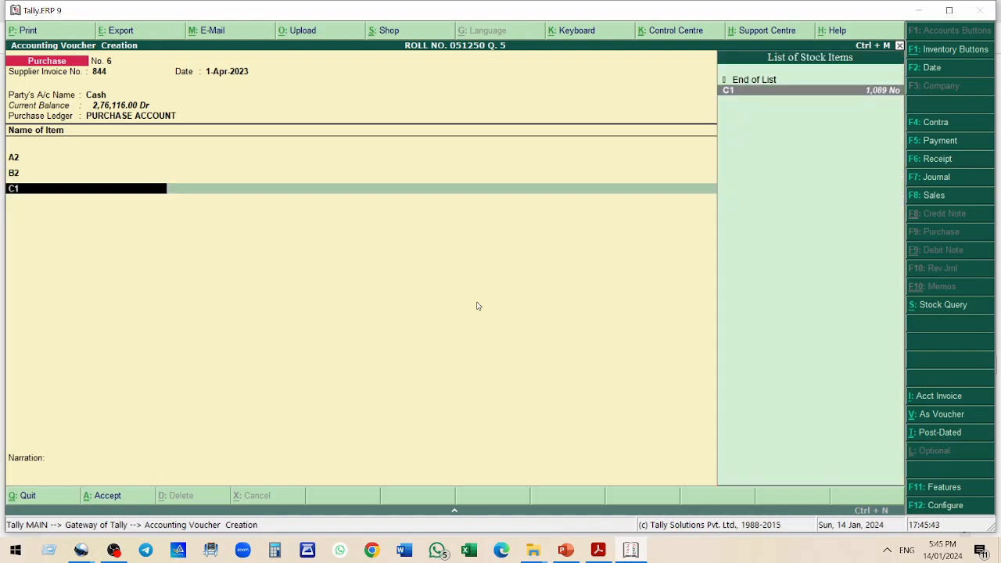
key("Return")
type("12")
key("Return")
type("80")
key("Return")
key("Return")
Add stock item C3 with quantity 20 at rate 50
key("Return")
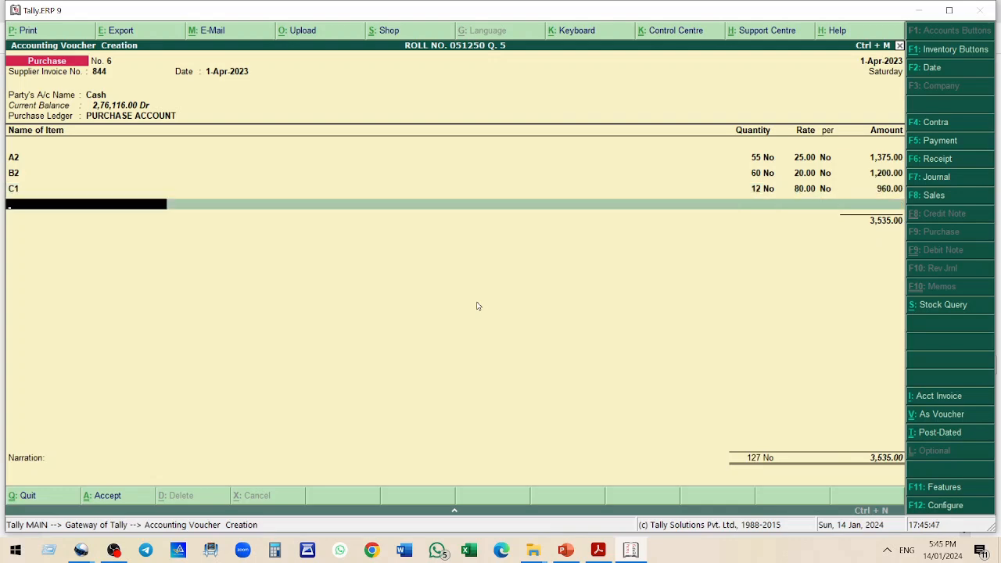
type("C3")
key("Return")
type("20")
key("Return")
type("50")
key("Return")
key("Return")
key("Return")
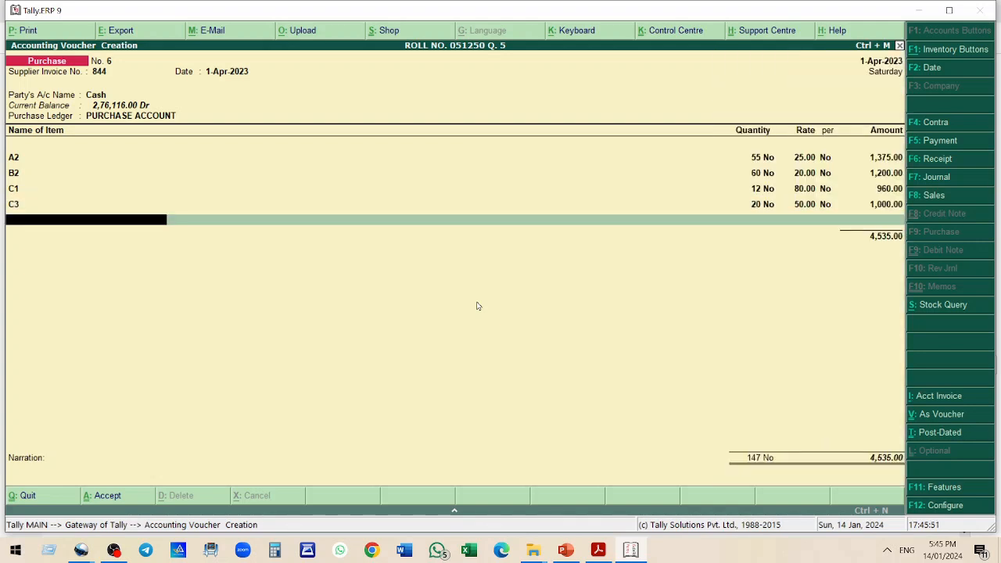
Create a new stock item A5 under group A from within the purchase bill
type("A")
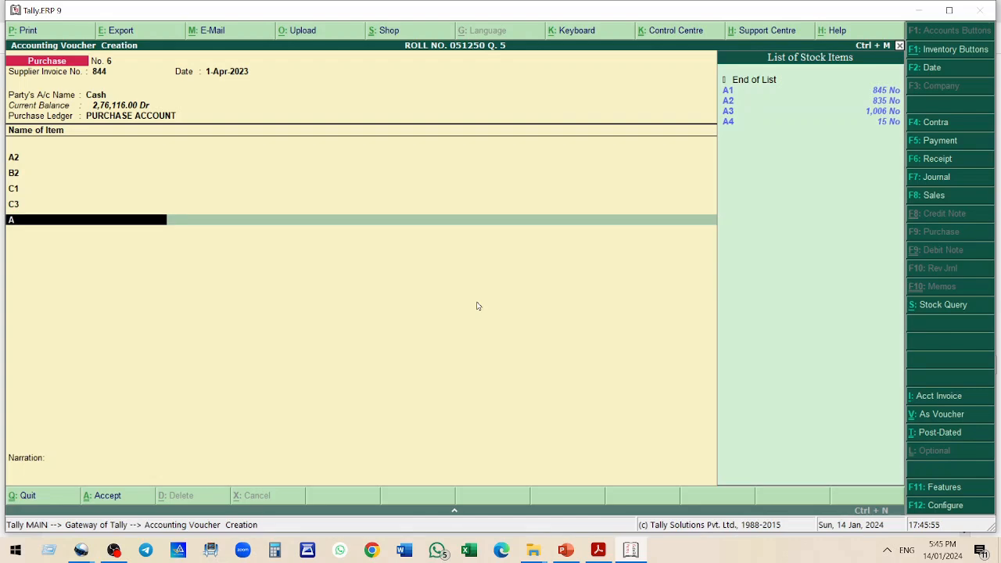
key("alt+c")
type("A5")
key("Return")
key("Down")
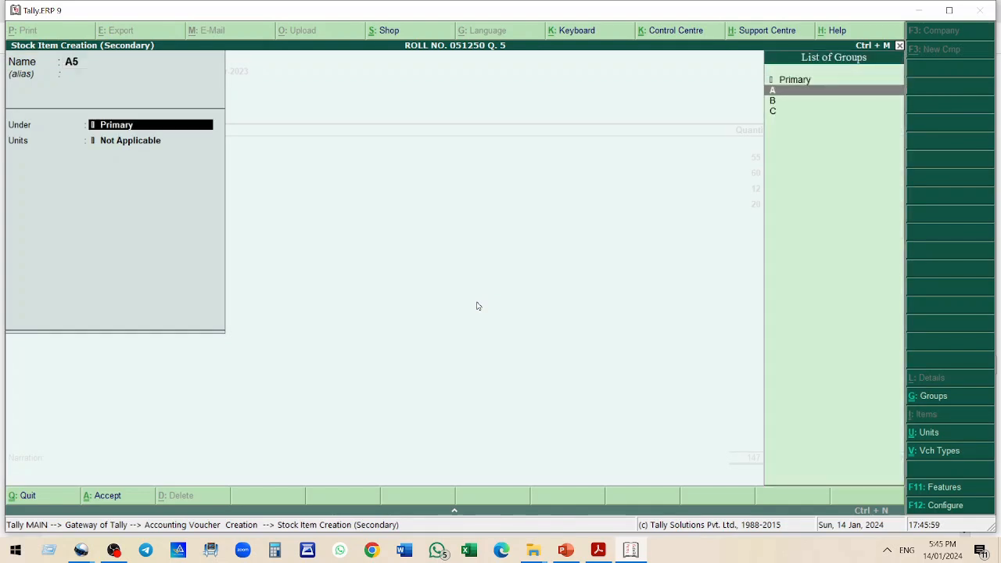
key("Return")
key("Down")
key("Return")
key("Return")
key("Return")
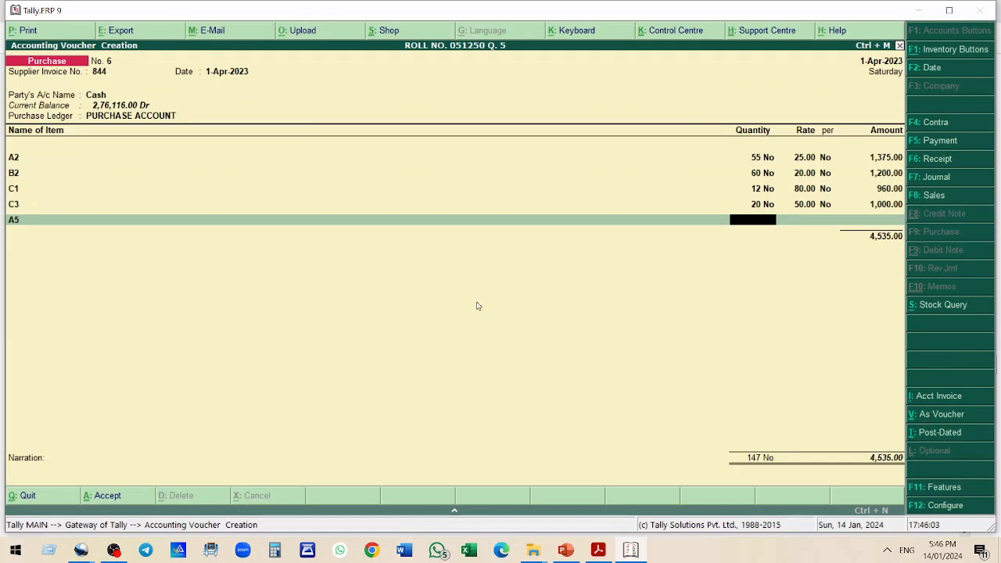
Enter quantity 30 at rate 60 for item A5
type("30")
key("Return")
type("60")
key("Return")
key("Return")
key("Return")
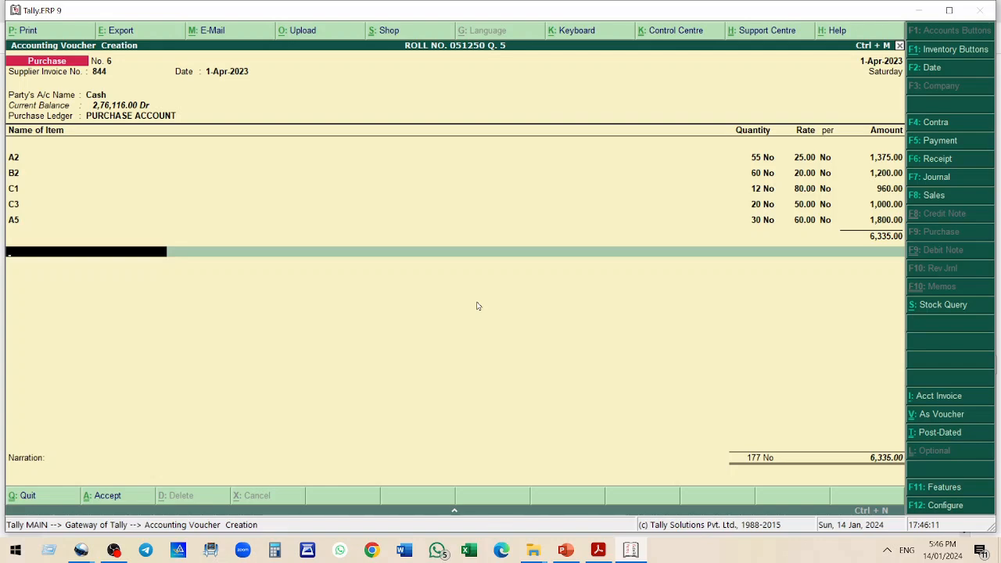
Add the CGST INPUT 6% and SGST INPUT 6% tax ledgers to the bill
type("C")
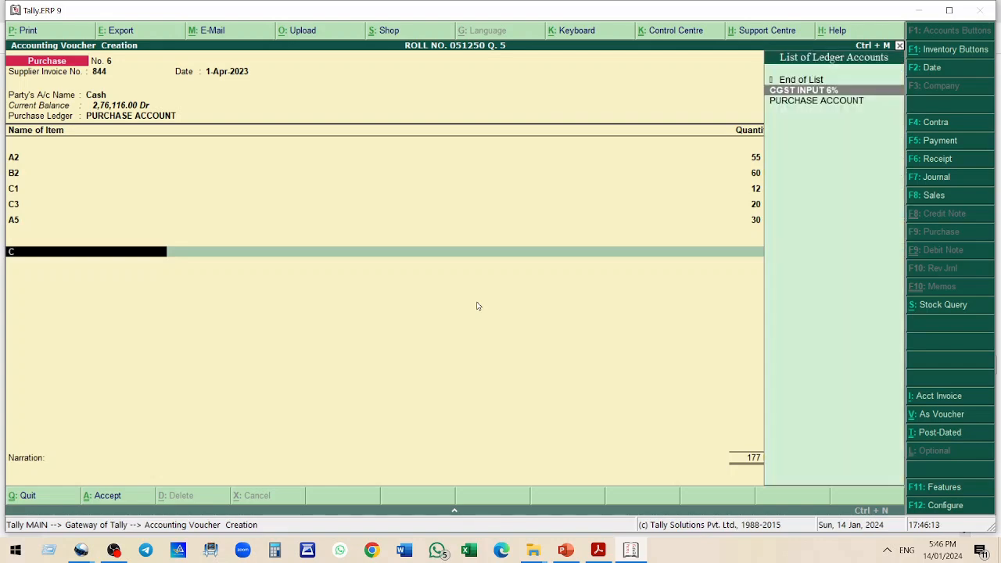
key("Return")
key("Return")
key("Return")
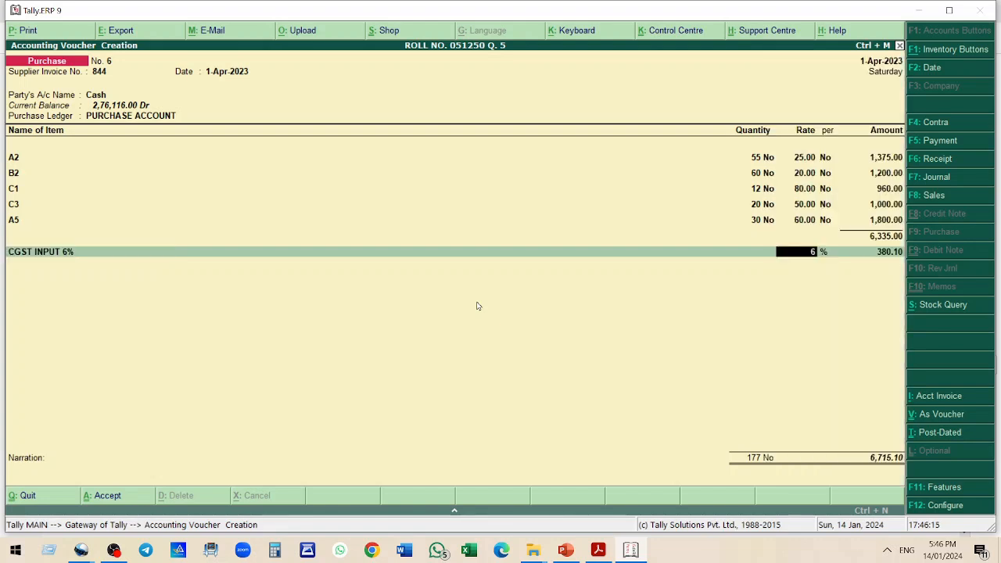
type("S")
key("Return")
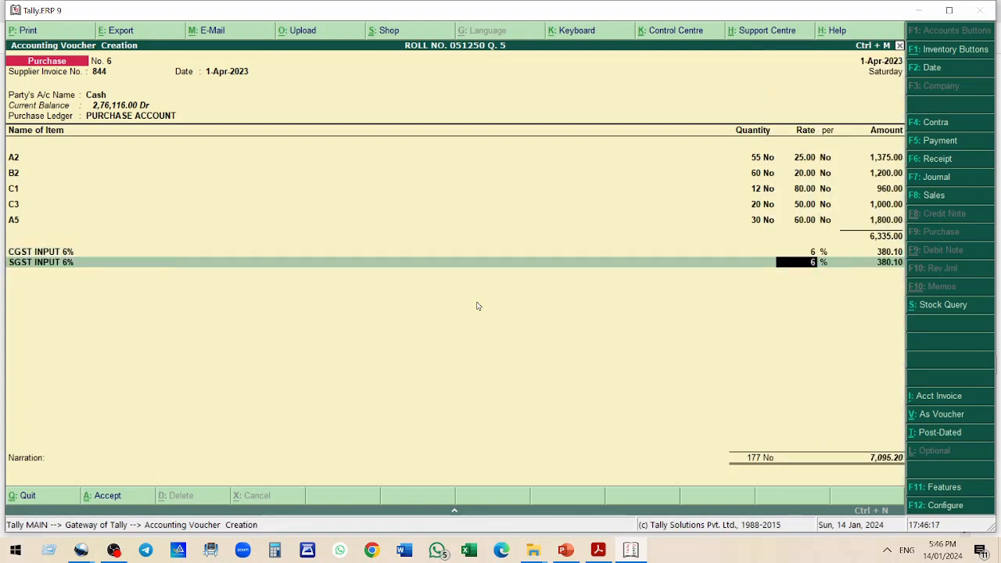
key("Return")
key("Return")
key("Return")
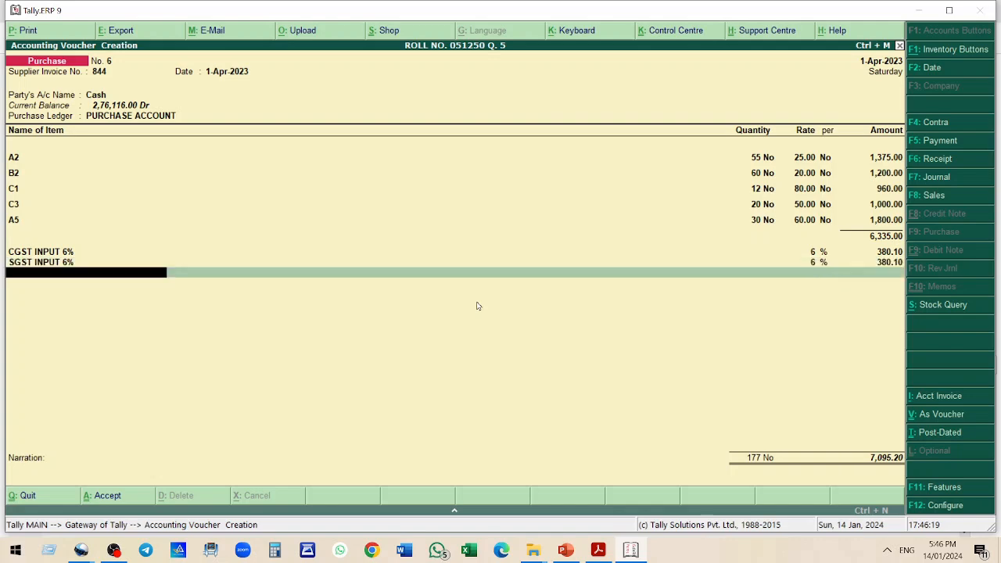
Check the bill against the practice question and accept the purchase voucher
key("alt+Tab")
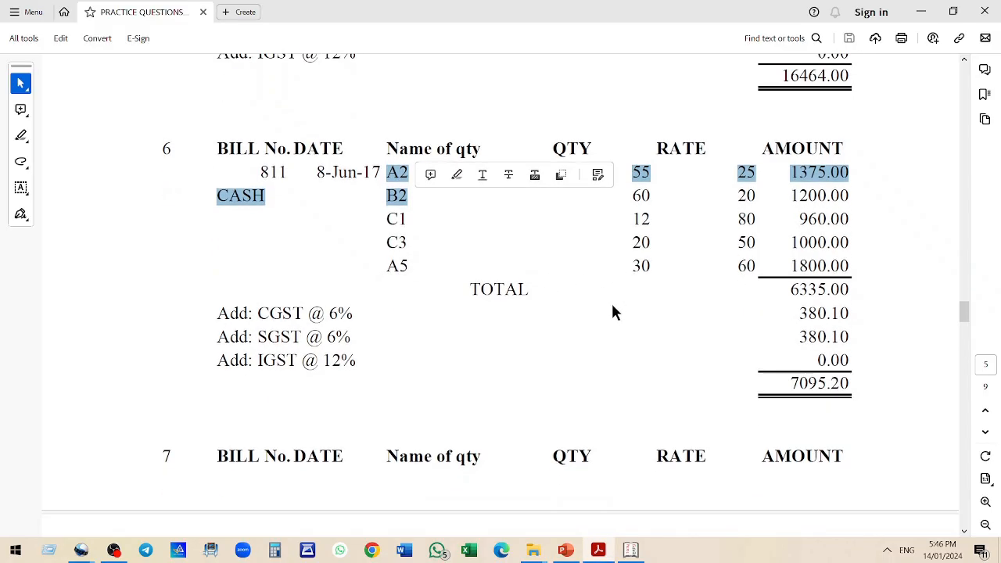
key("alt+Tab")
key("Return")
key("Return")
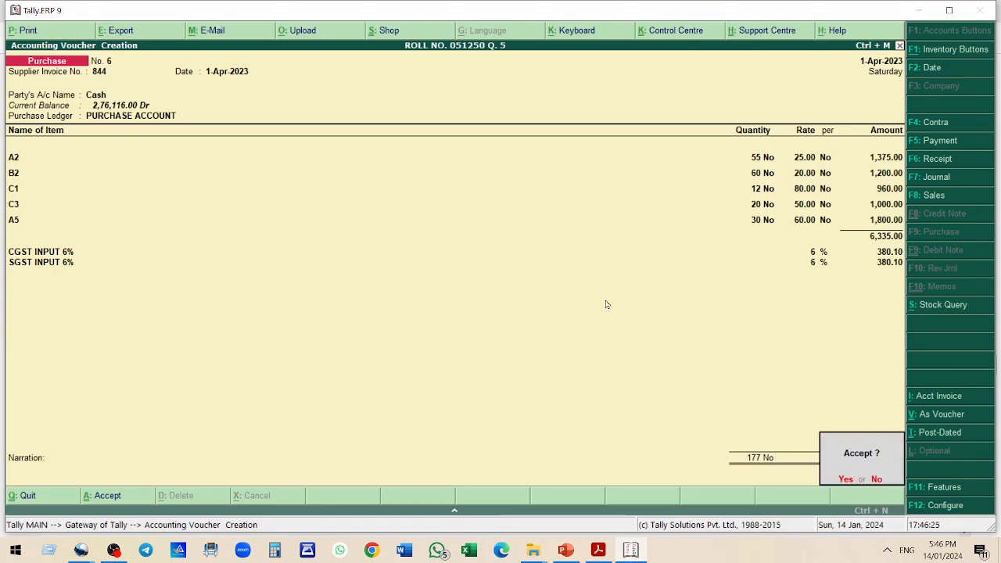
key("Return")
Review purchase bill 7 from SS ENTERPRISES in the practice question document
key("alt+Tab")
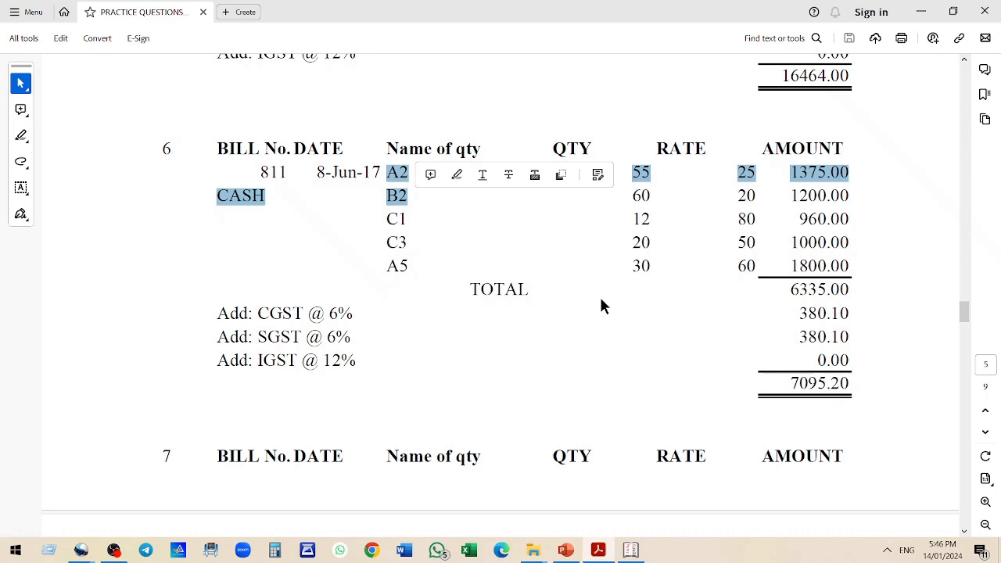
scroll(585, 303, "down", 8)
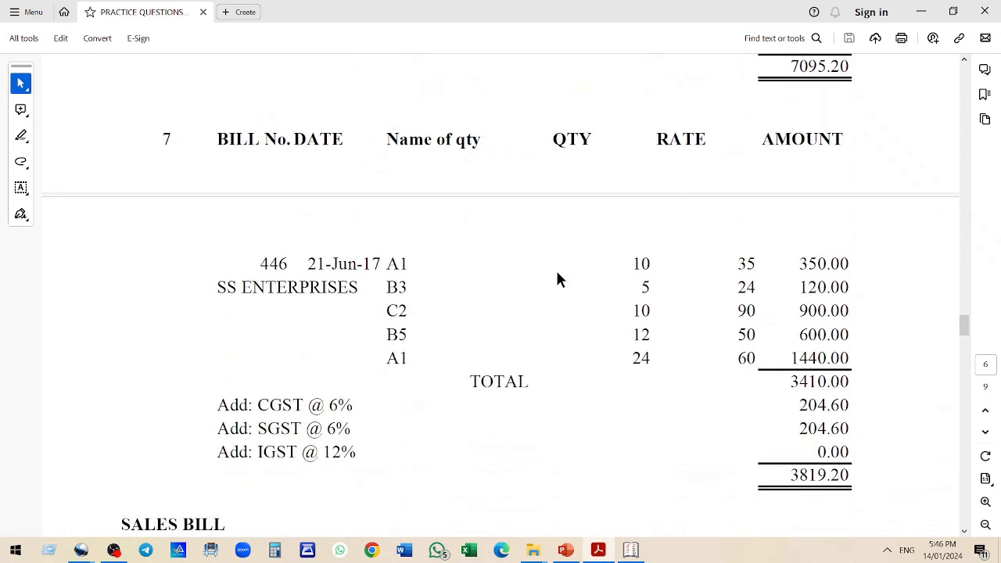
scroll(557, 273, "up", 1)
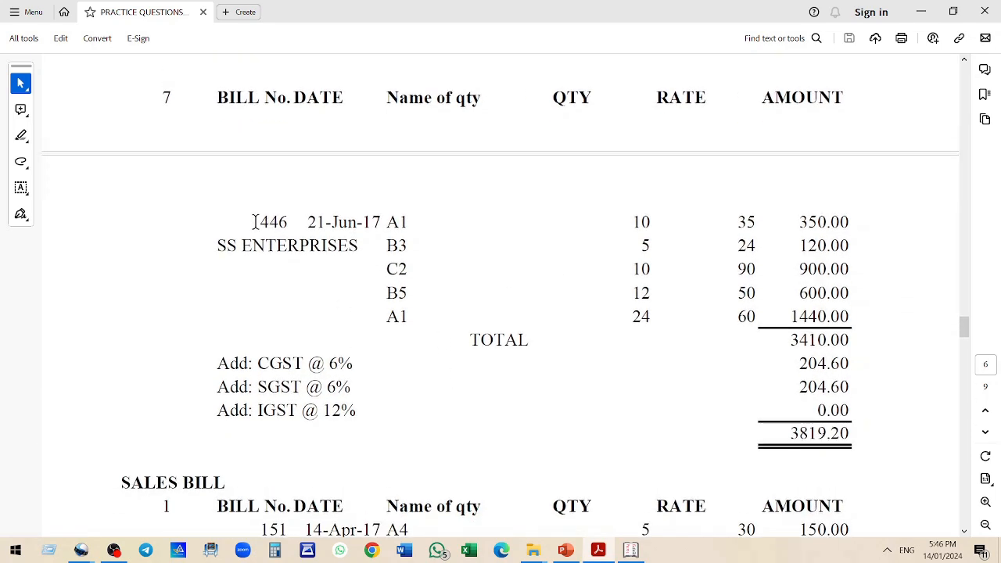
left_click_drag(258, 223, 309, 248)
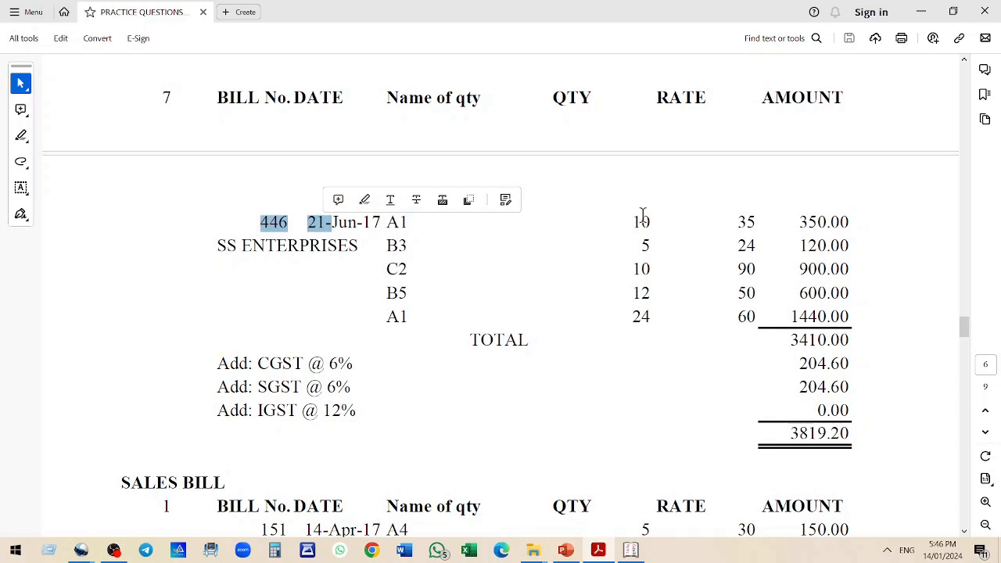
left_click_drag(392, 271, 421, 319)
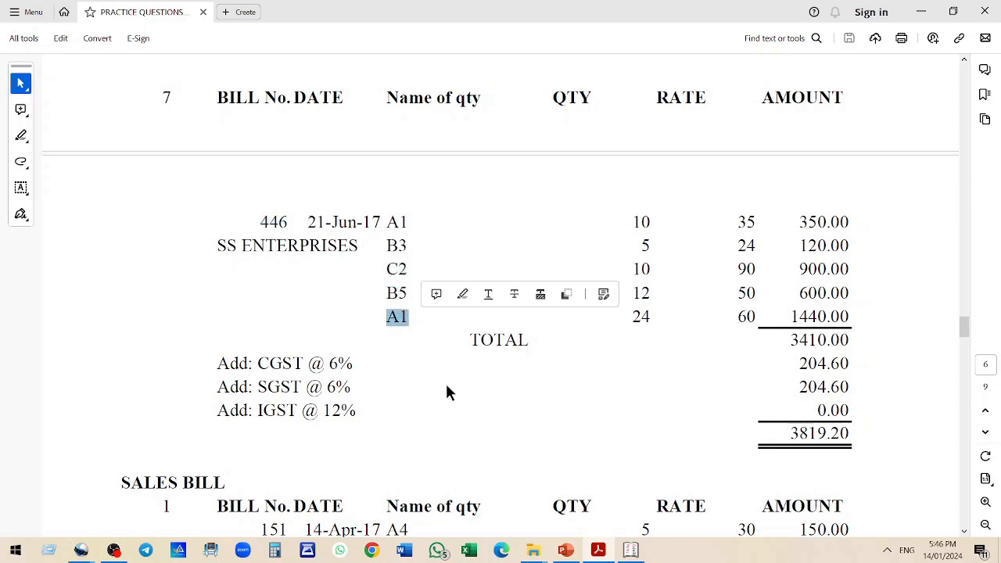
Enter supplier invoice number 446 for the next purchase voucher
key("alt+Tab")
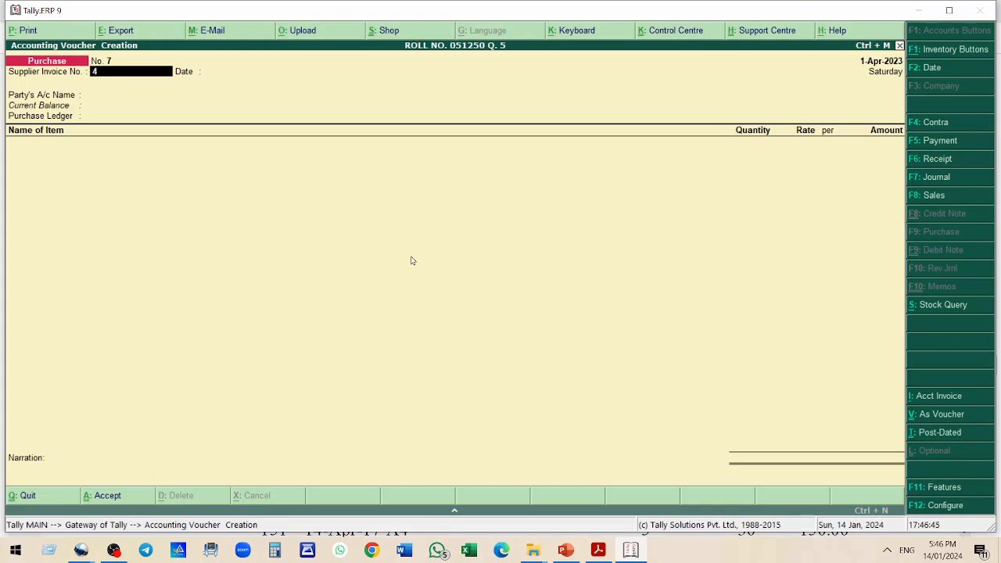
type("446")
key("Return")
key("Return")
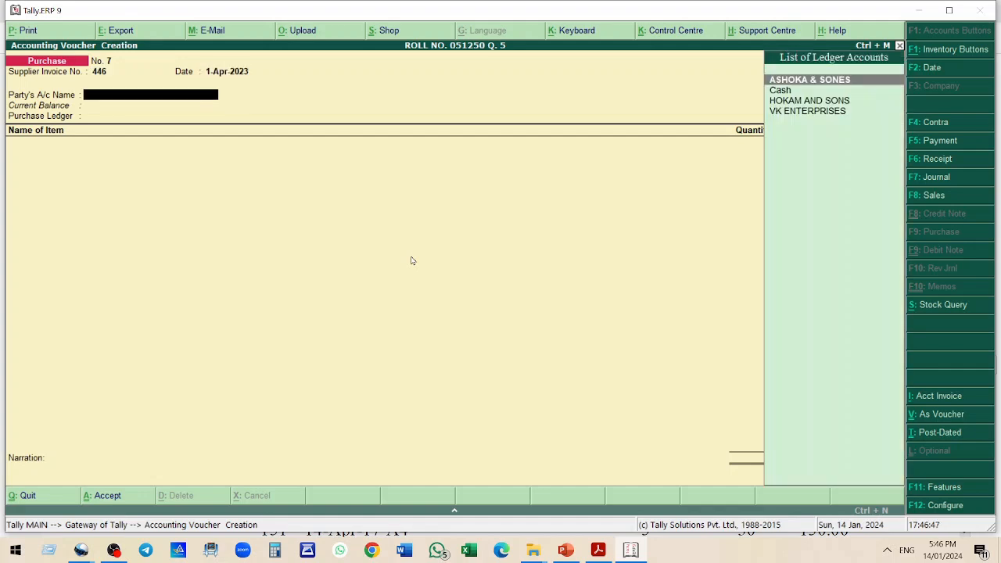
Create the party ledger SS ENTERPRISES under Sundry Creditors and select it as the party
key("alt+c")
type("S")
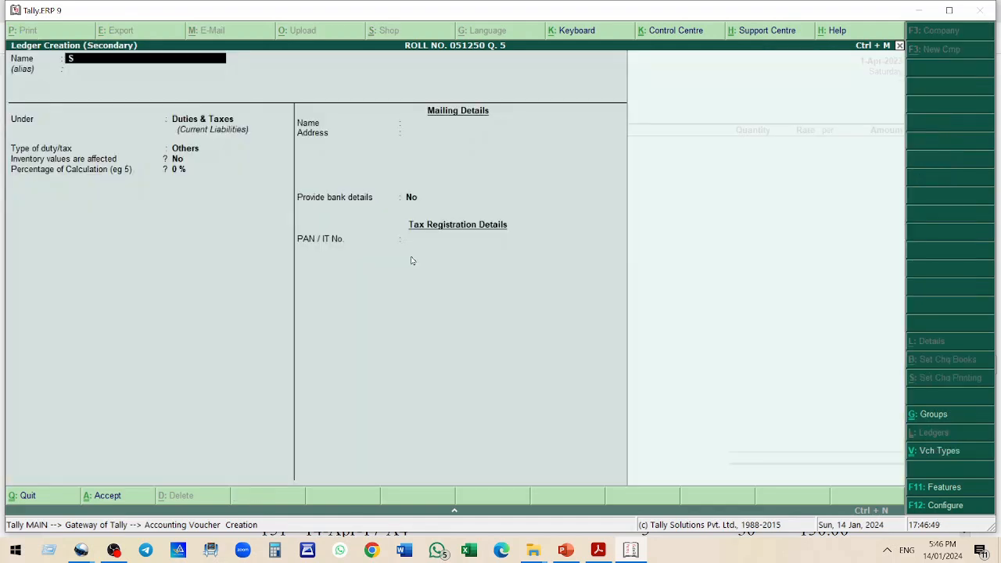
type("S ENTERP")
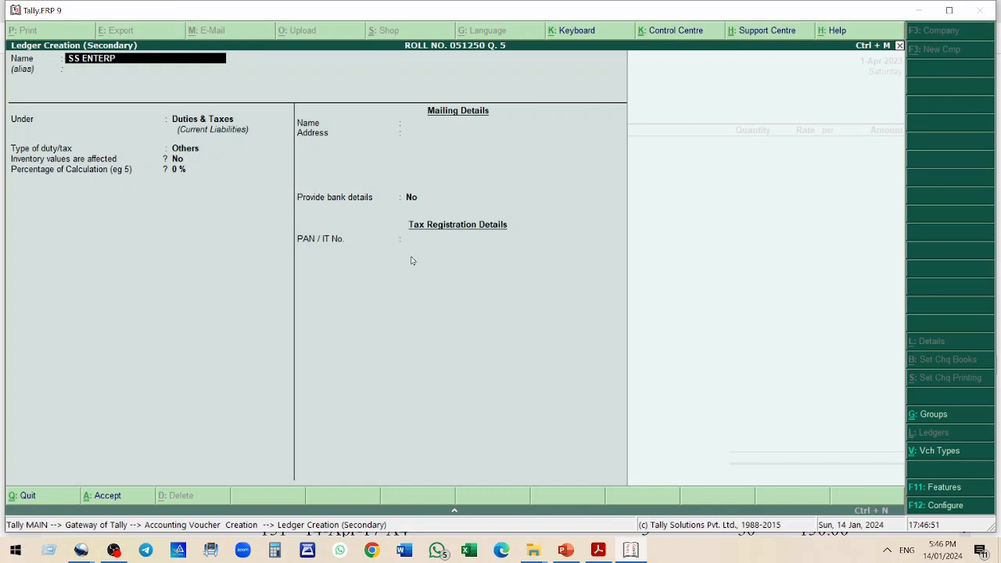
type("RISES")
key("Return")
key("Return")
type("SU")
key("Down")
key("Down")
key("Up")
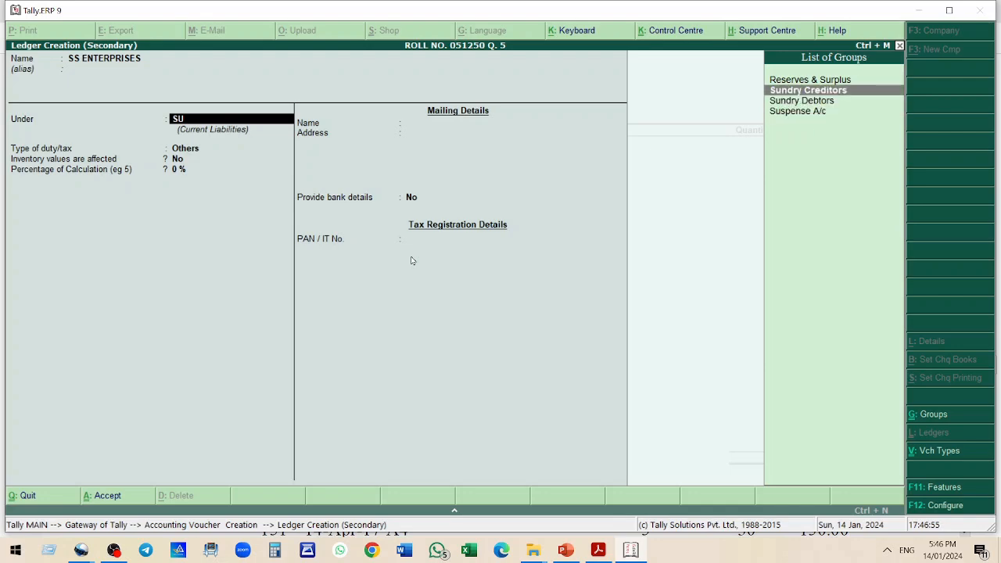
key("Return")
key("Return")
key("Return")
key("Return")
key("Return")
key("Return")
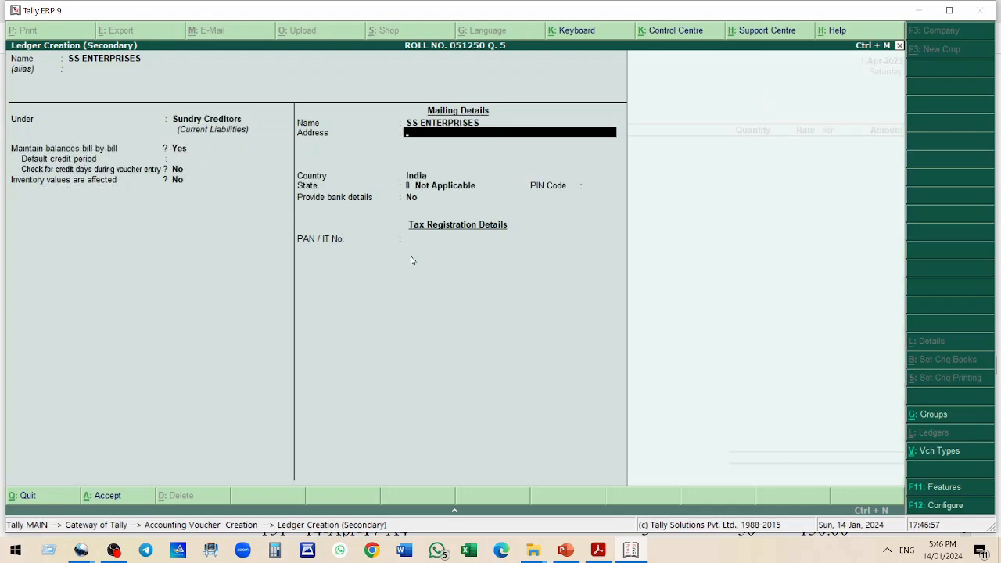
key("ctrl+a")
key("ctrl+a")
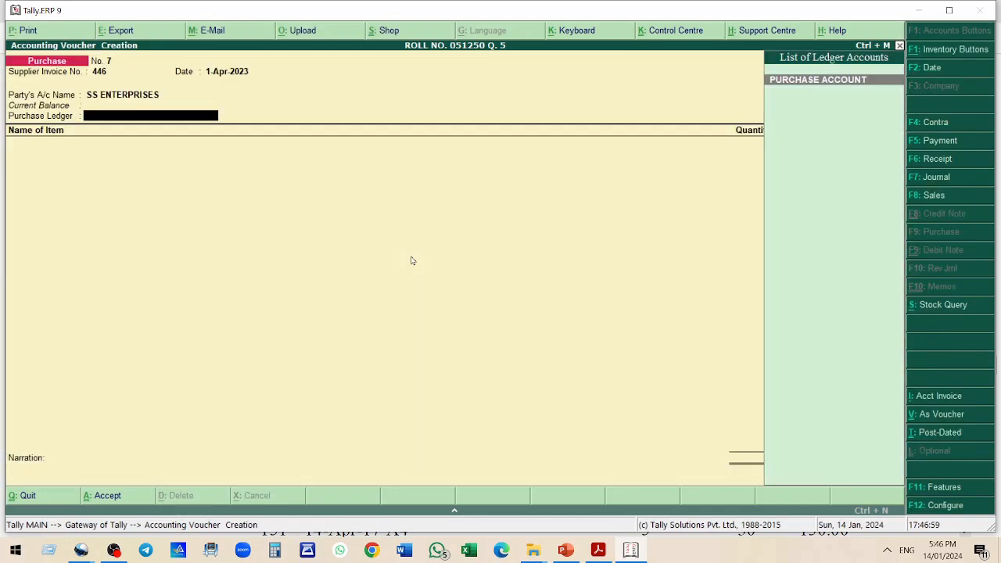
Select PURCHASE ACCOUNT as the purchase ledger and add item A1 with quantity 10 at rate 35
key("Return")
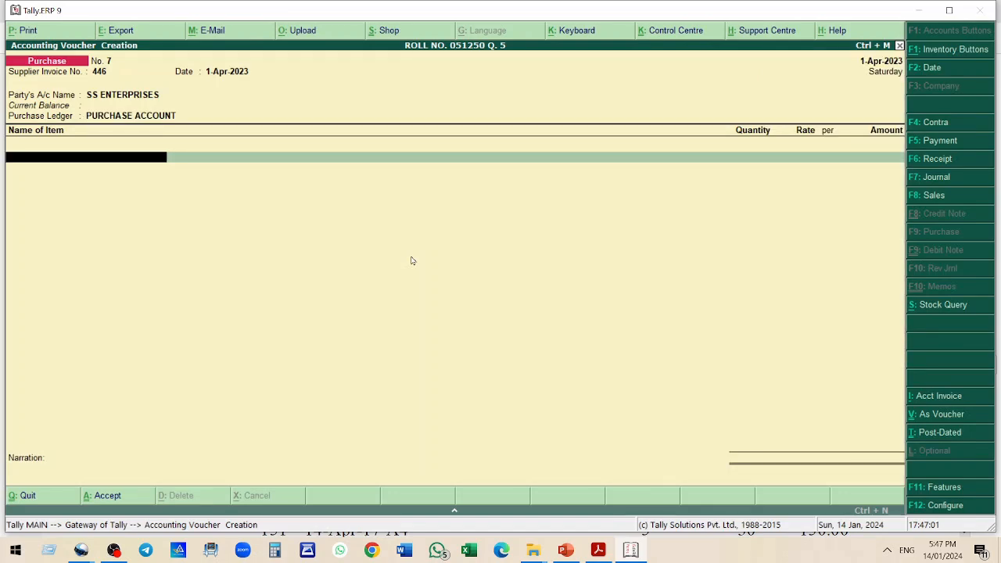
type("A1")
key("Return")
type("10")
key("Return")
type("35")
key("Return")
key("Return")
key("Return")
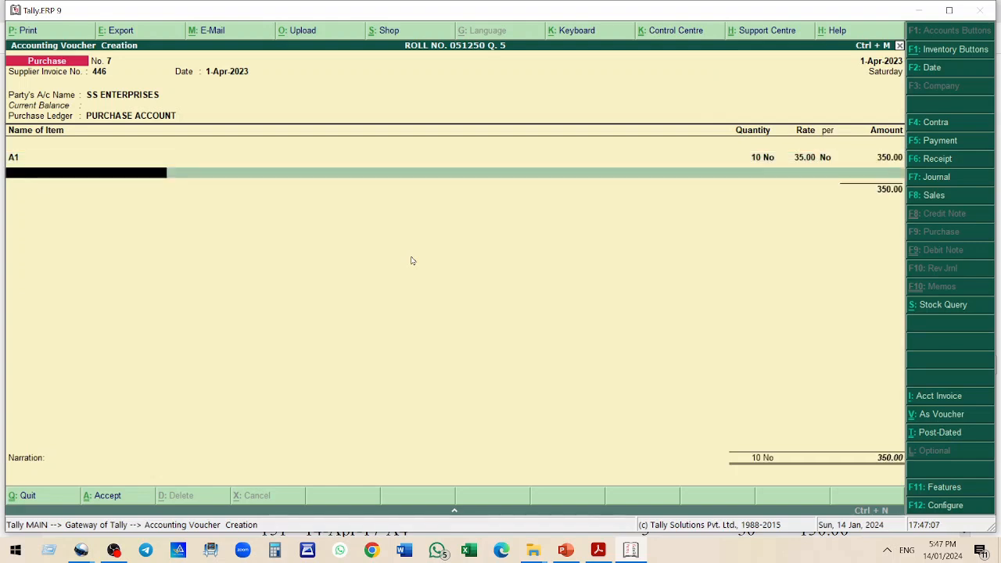
Add item B3 with quantity 5 at rate 24
type("B3")
key("Return")
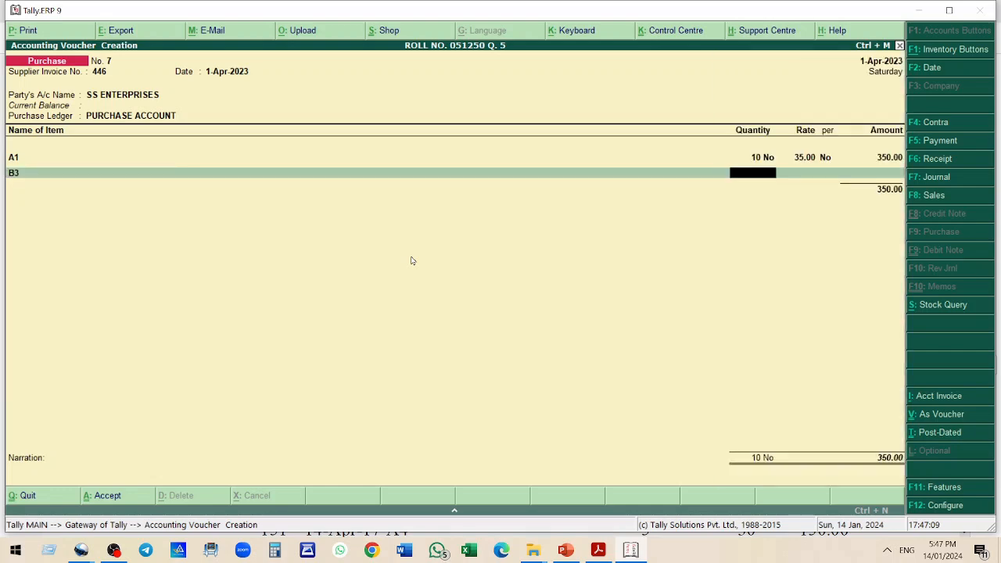
key("Return")
type("24")
key("Return")
Add item C2 with quantity 10 at rate 90
key("Return")
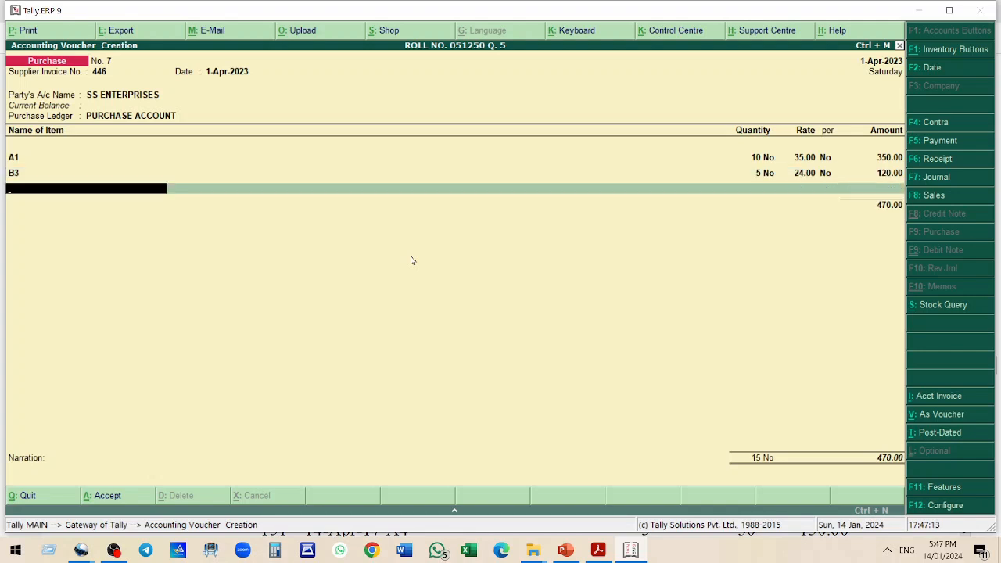
type("C2")
key("Return")
type("10")
key("Return")
type("90")
key("Return")
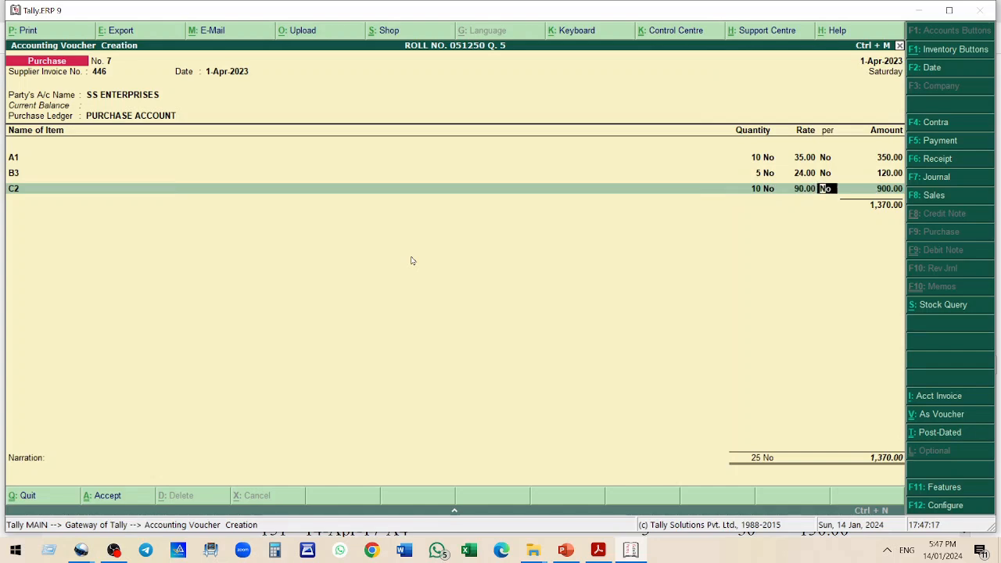
key("Return")
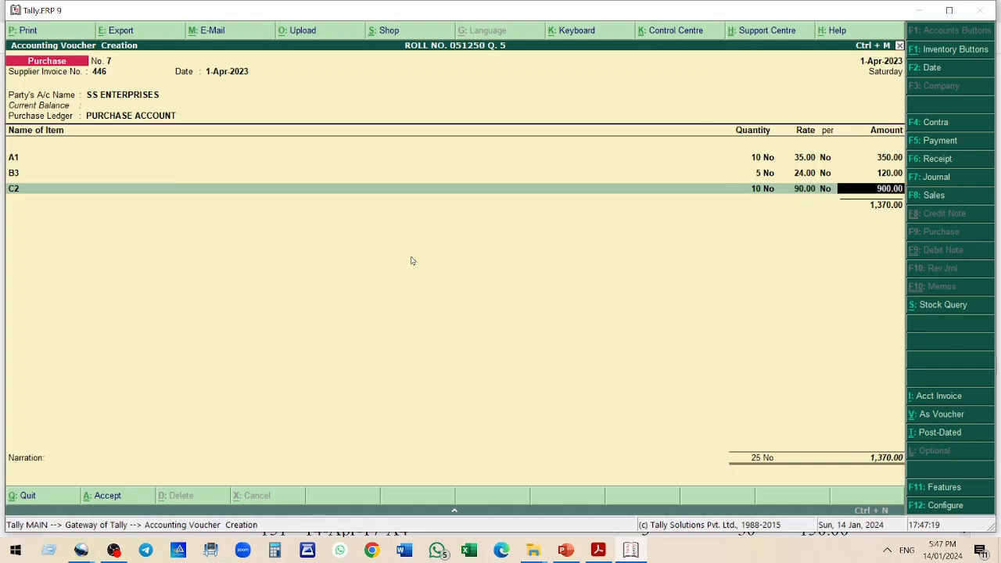
key("Return")
Add item B5 with quantity 12 at rate 50
type("B5")
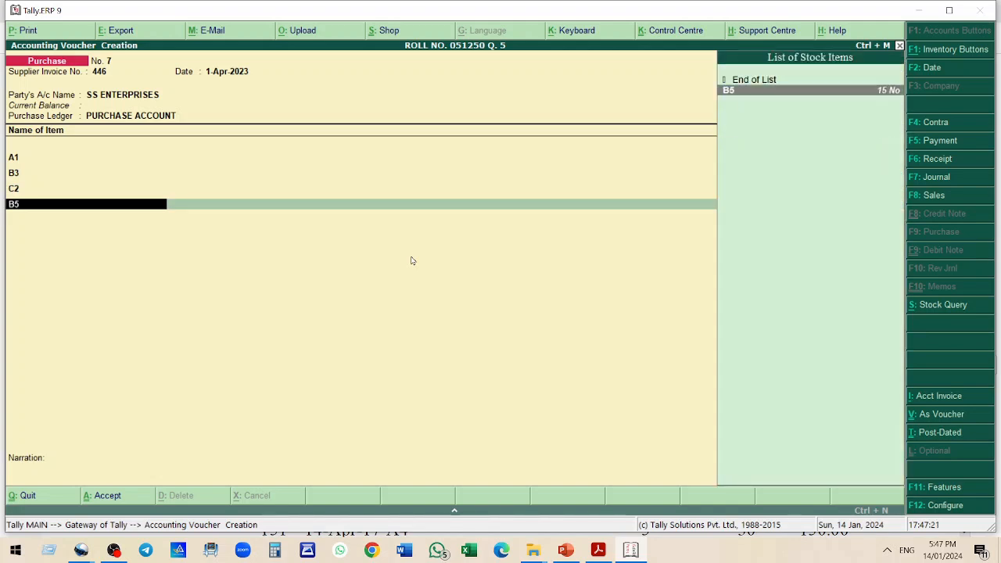
key("Return")
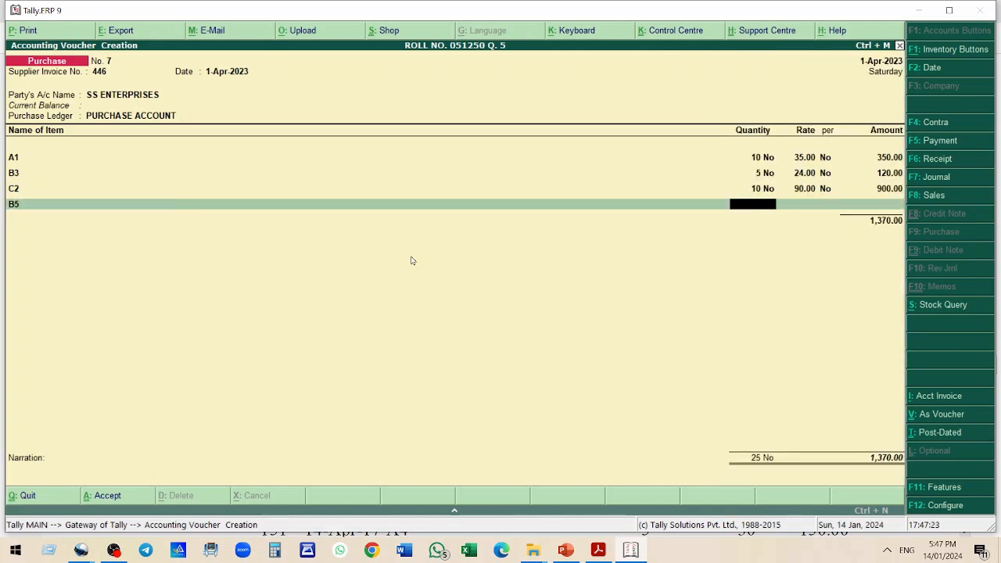
type("12")
key("Return")
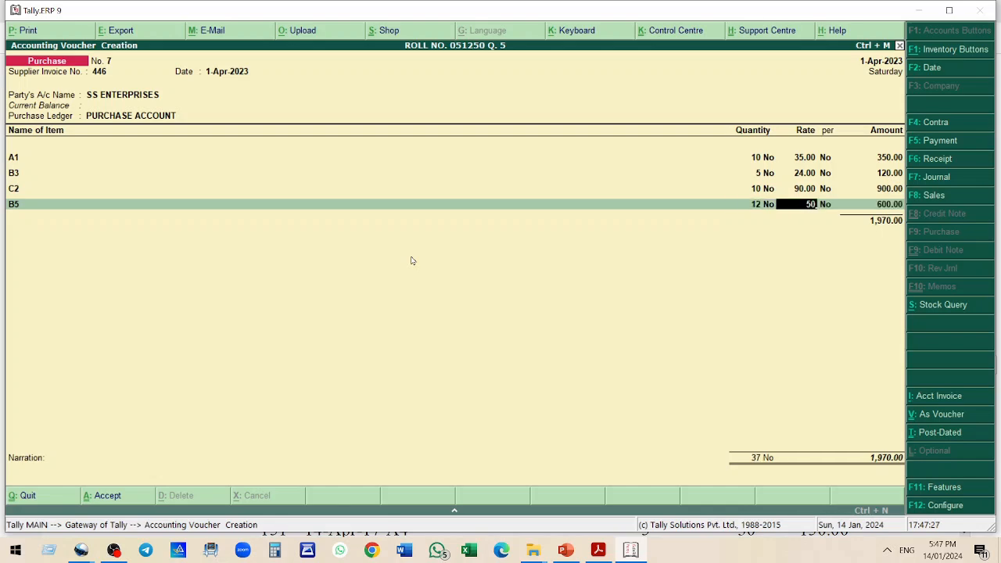
key("Return")
key("Return")
key("Return")
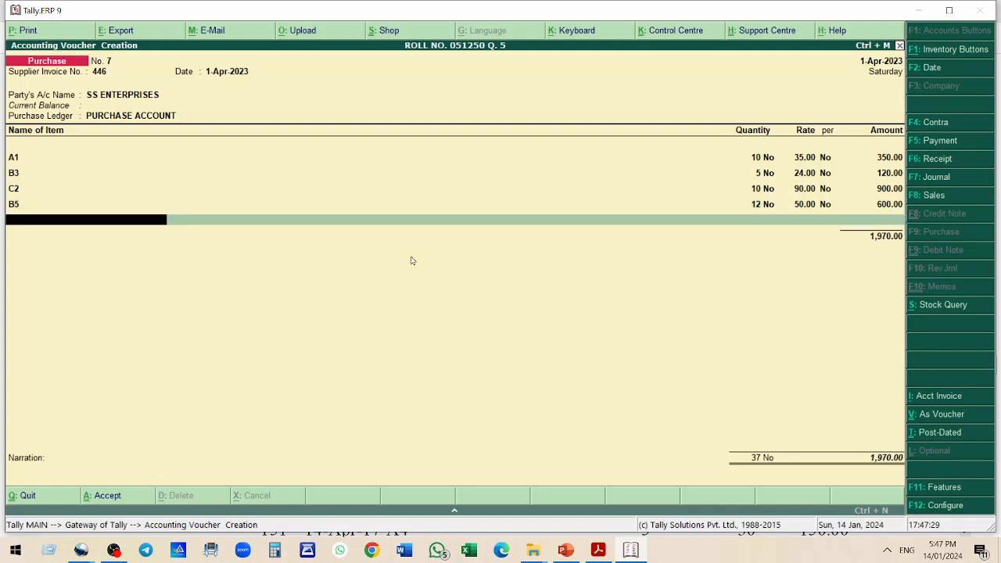
Add item A1 again with quantity 24 at rate 60
type("A1")
key("Return")
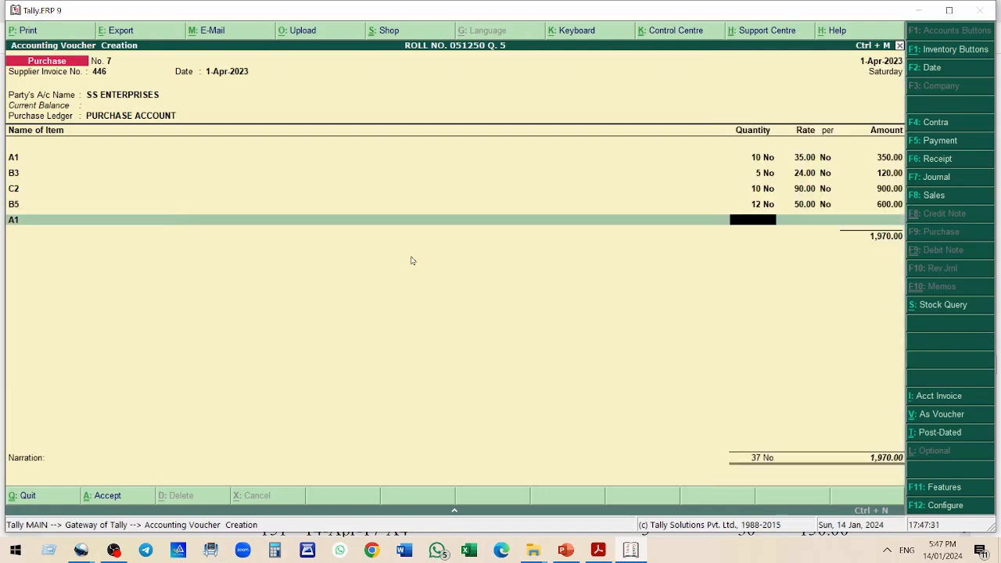
type("24")
key("Return")
type("60")
key("Return")
key("Return")
key("Return")
key("Return")
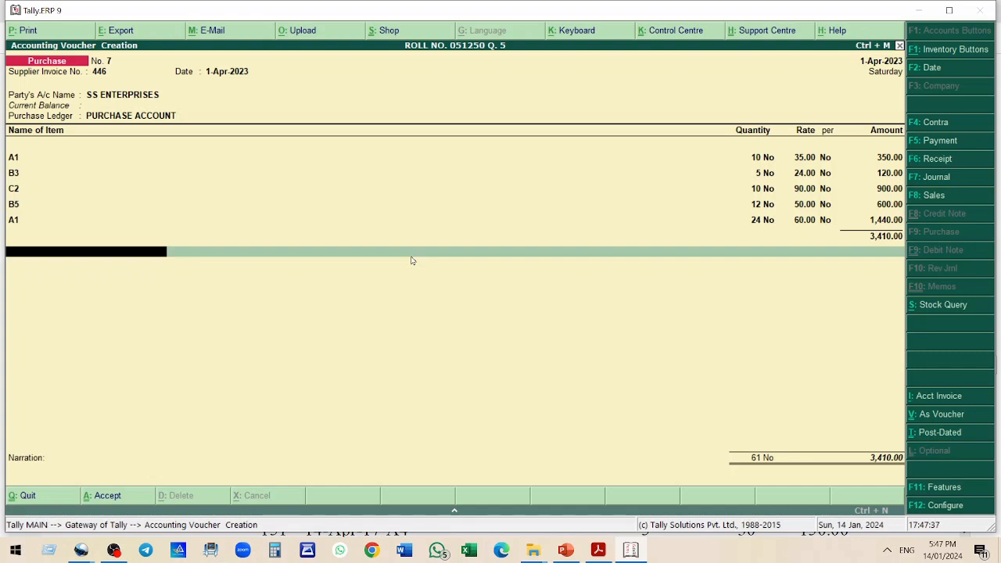
Add the CGST INPUT 6% tax ledger to the purchase bill at 6%
type("C")
key("Return")
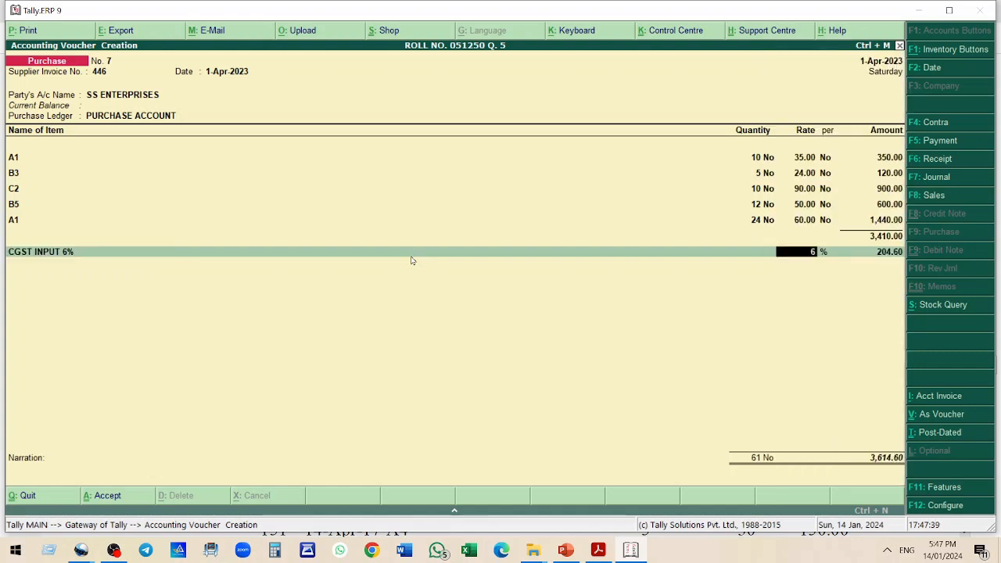
key("Return")
Add the SGST INPUT 6% tax ledger to the purchase bill at 6%
key("Return")
type("S")
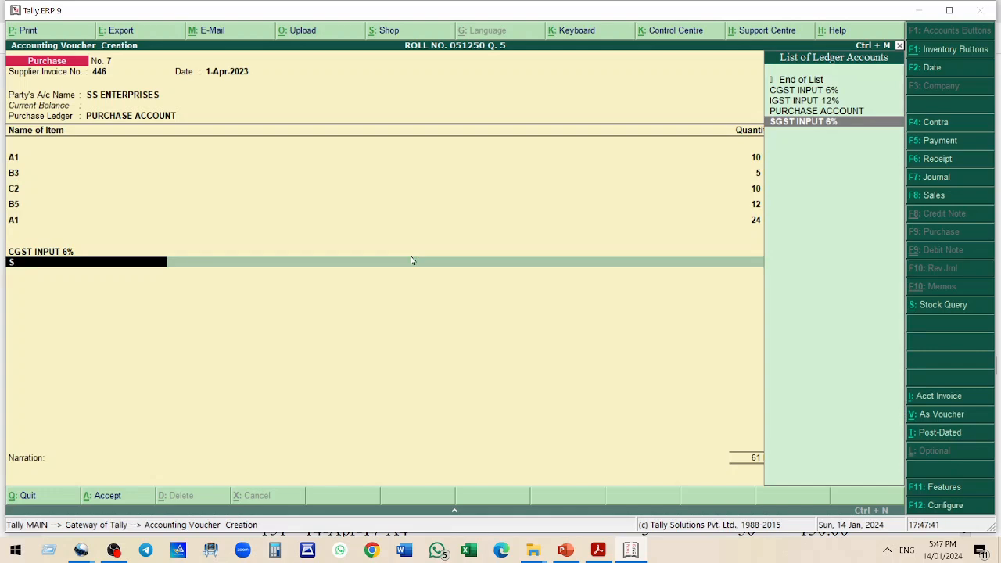
key("Return")
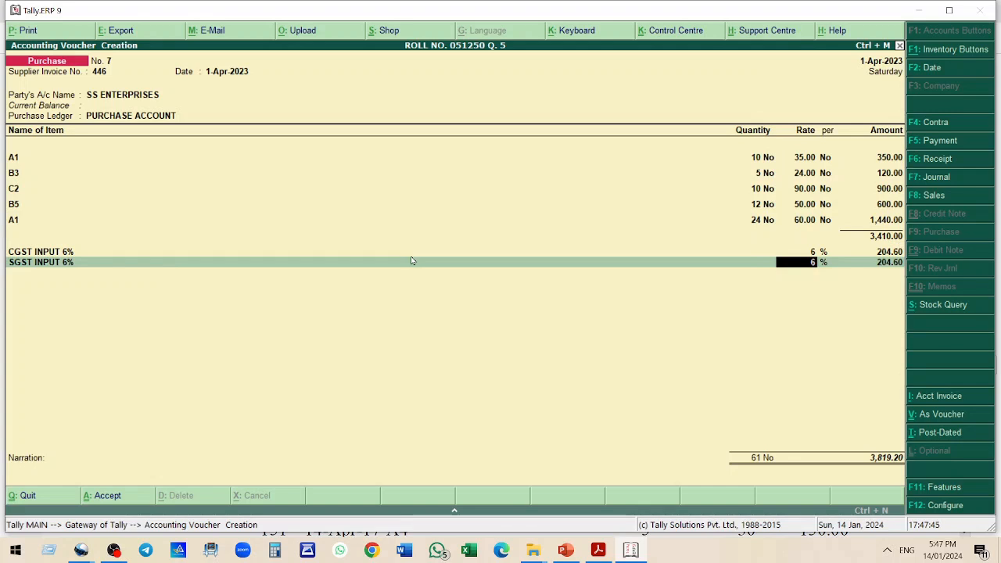
key("Return")
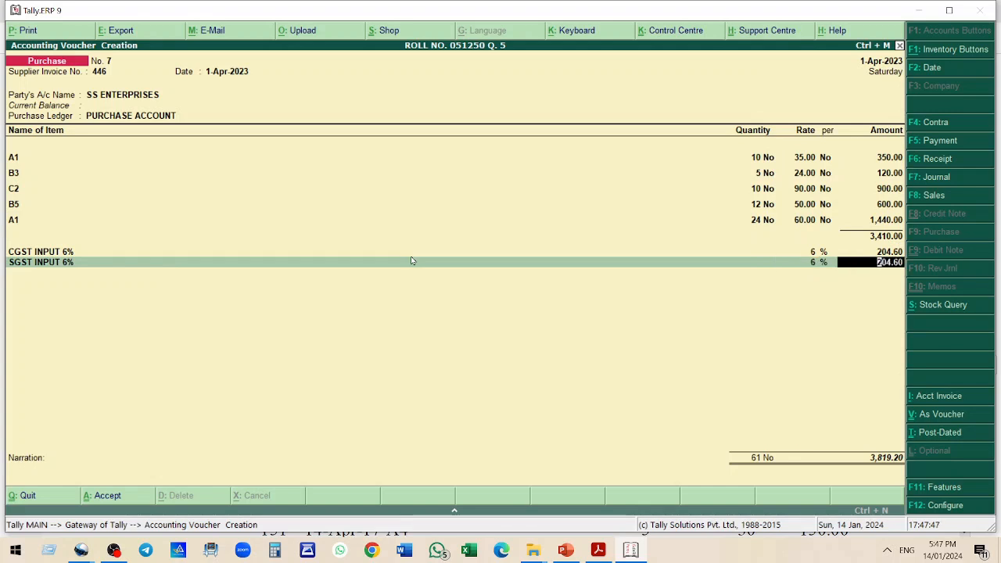
key("Return")
key("Return")
Compare the bill with the practice question and save the purchase voucher
key("alt+Tab")
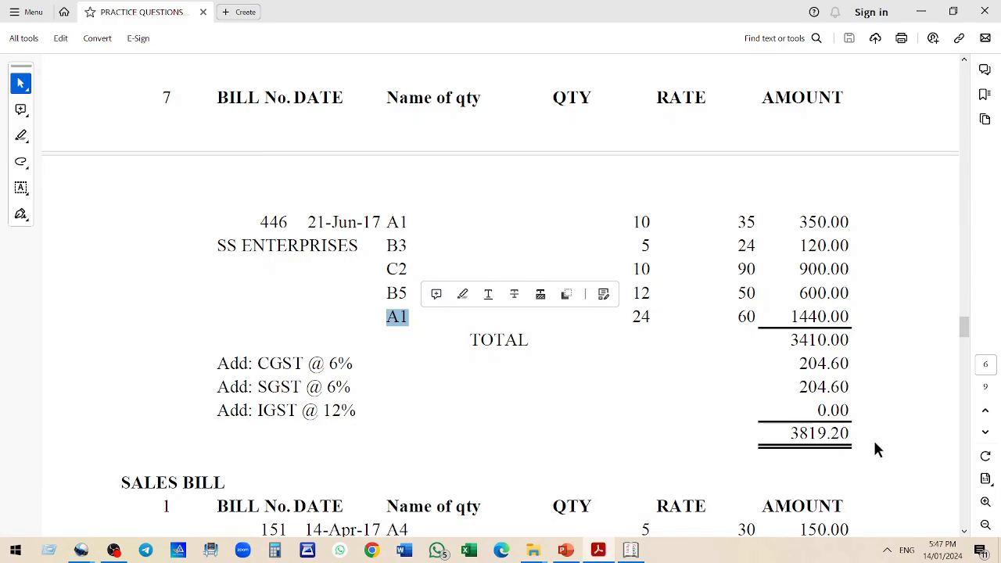
key("alt+Tab")
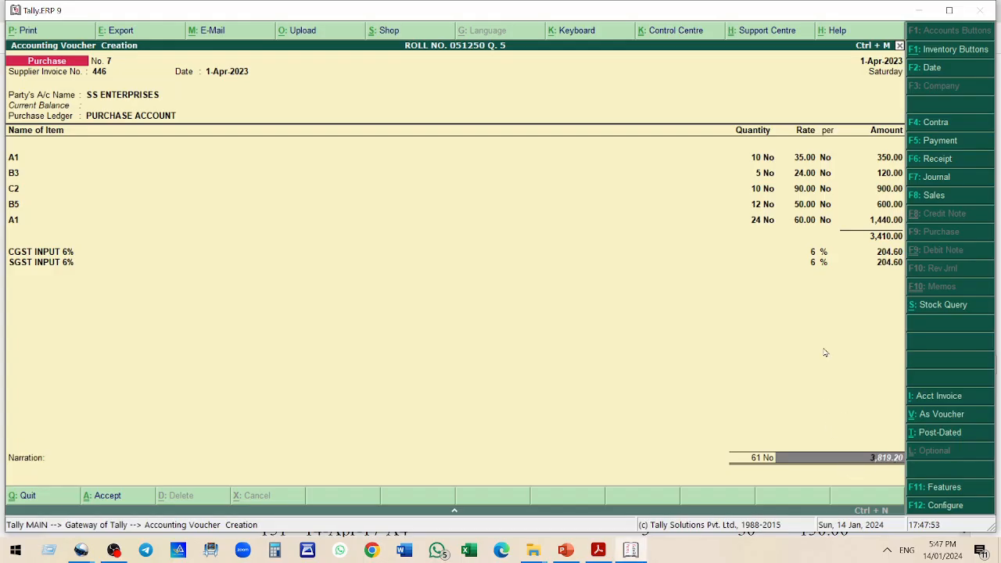
key("Return")
key("Return")
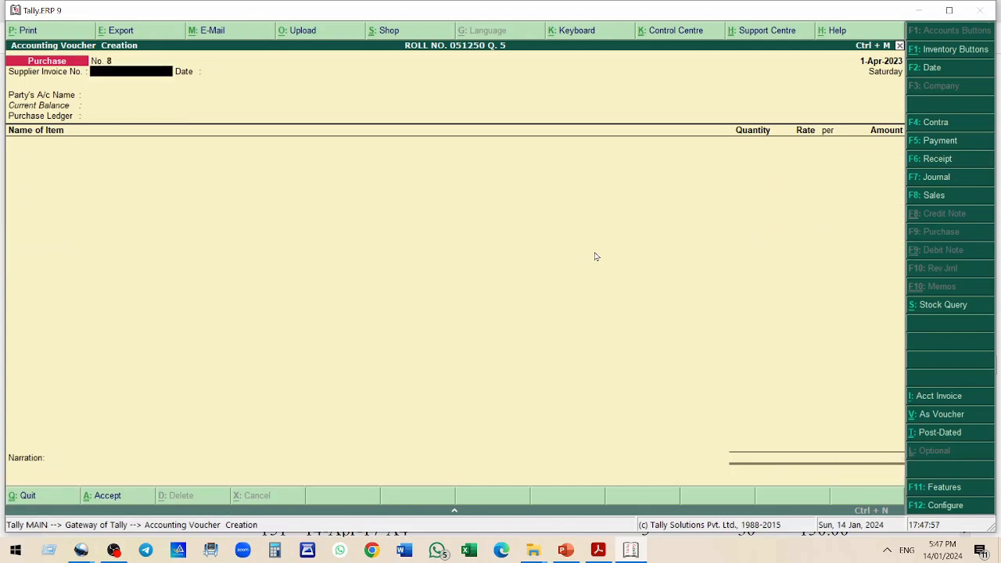
Review sales bill 1 in the practice question document
key("alt+Tab")
scroll(566, 241, "down", 1)
scroll(563, 236, "down", 5)
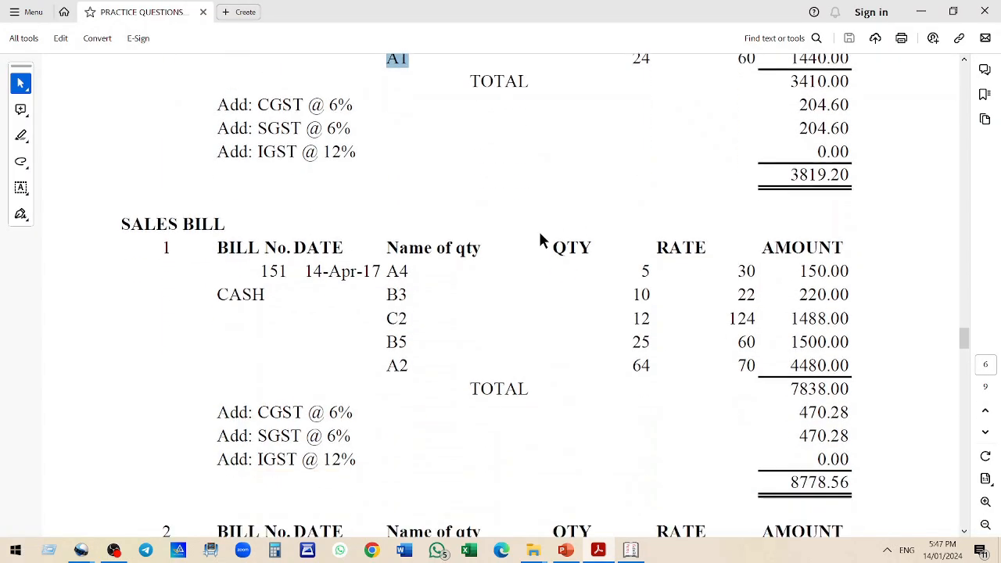
scroll(537, 233, "down", 1)
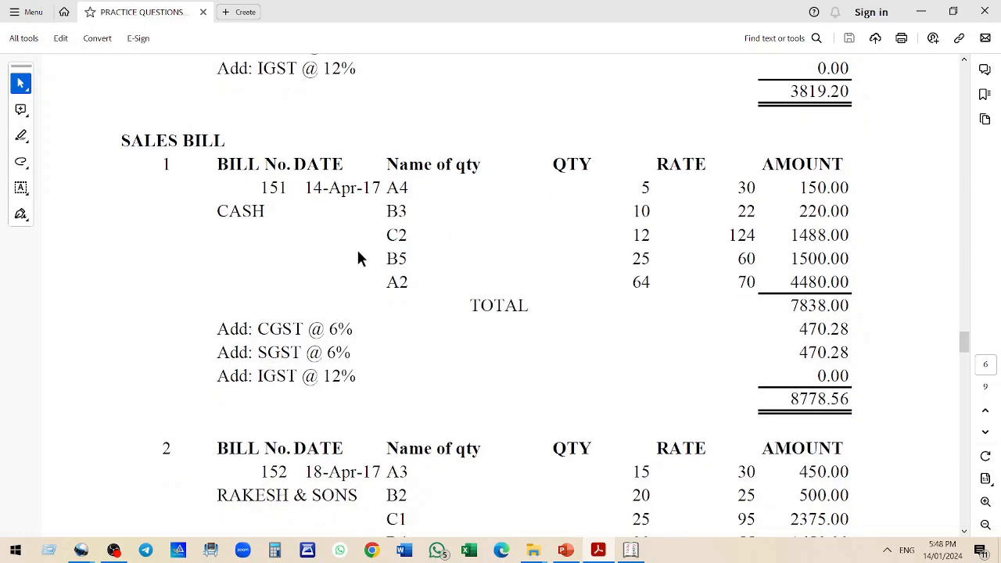
left_click_drag(385, 189, 445, 291)
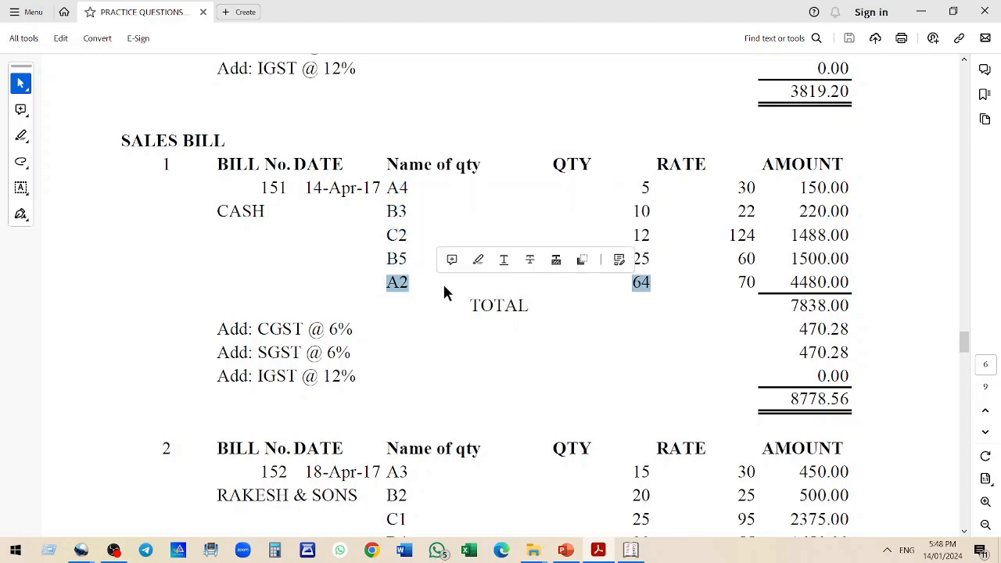
left_click(261, 215)
left_click(307, 354)
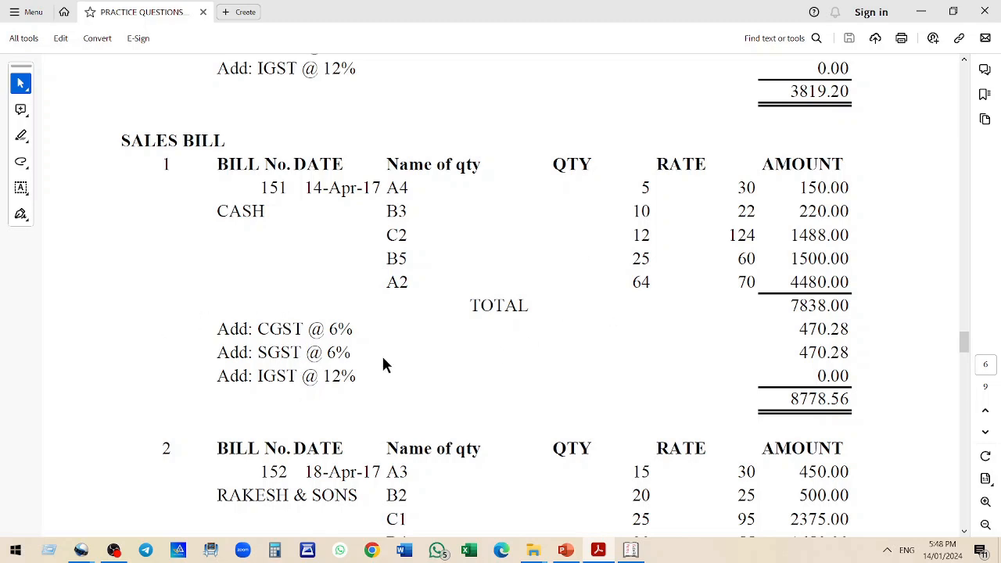
key("alt+Tab")
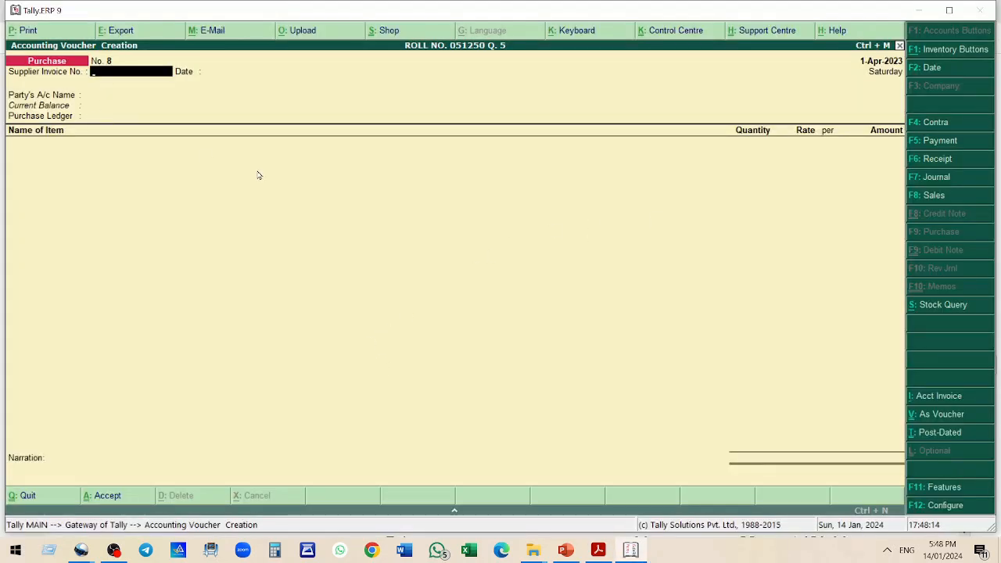
Start a Sales voucher with reference number 151
left_click(943, 197)
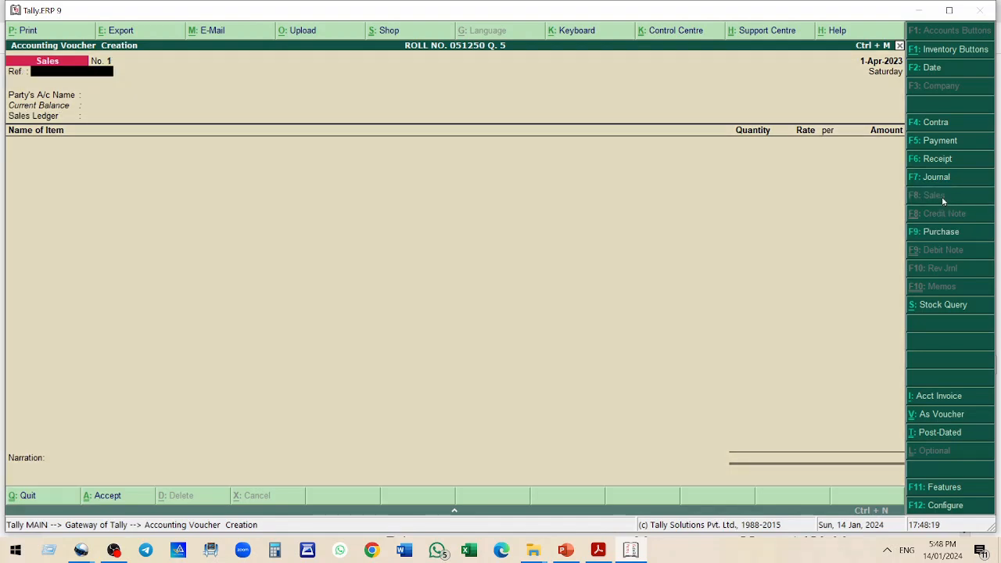
type("151")
key("Return")
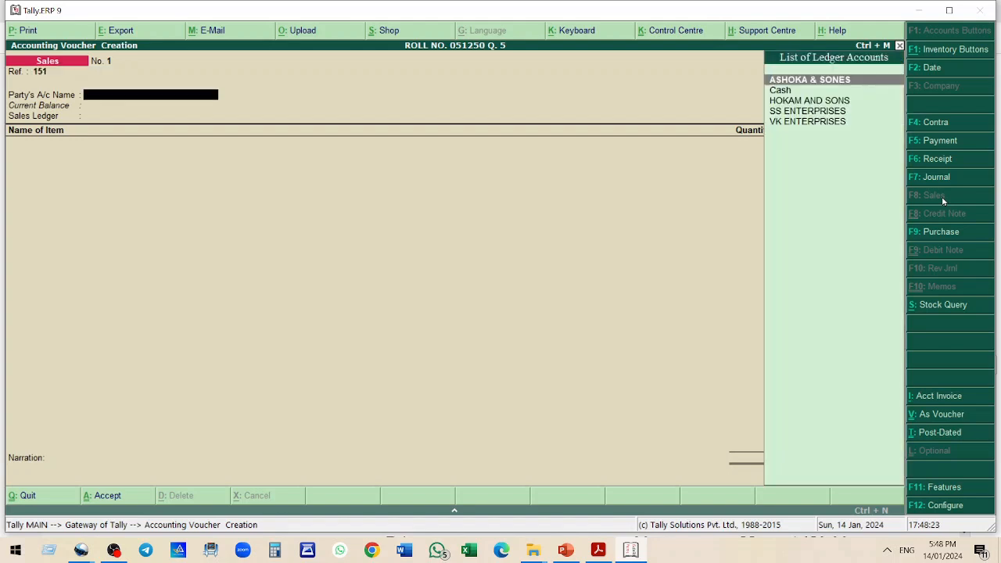
Select Cash as the party's account and skip through the party details
key("Down")
key("Return")
key("Return")
key("Return")
key("Return")
key("Return")
key("Return")
key("Return")
key("Return")
key("Return")
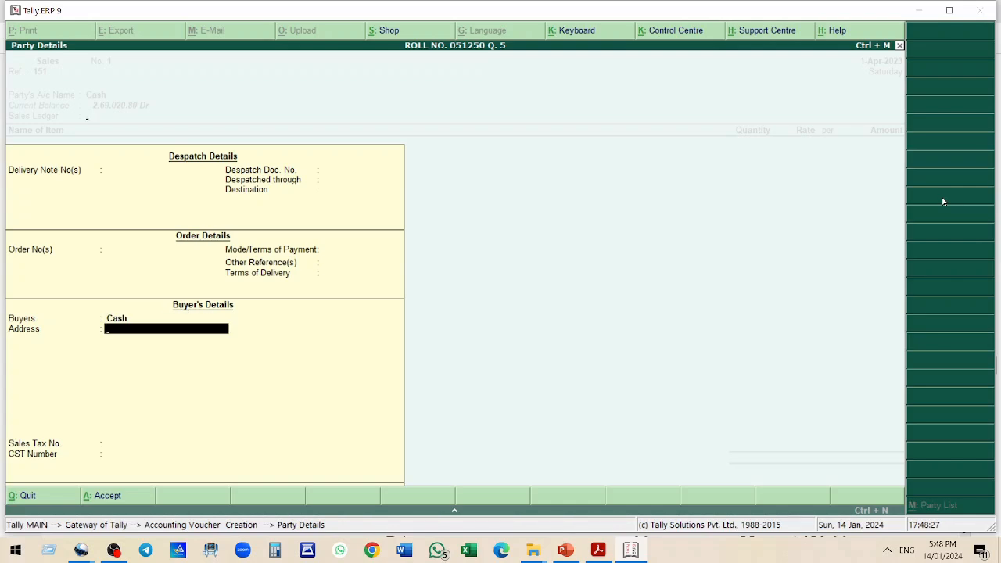
key("Return")
key("Return")
key("Return")
key("alt+Tab")
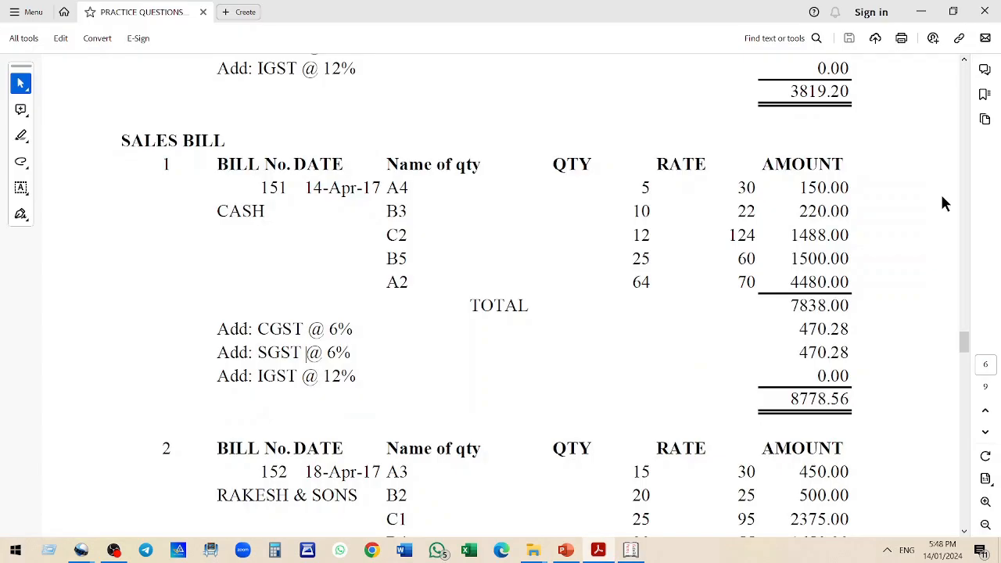
key("alt+Tab")
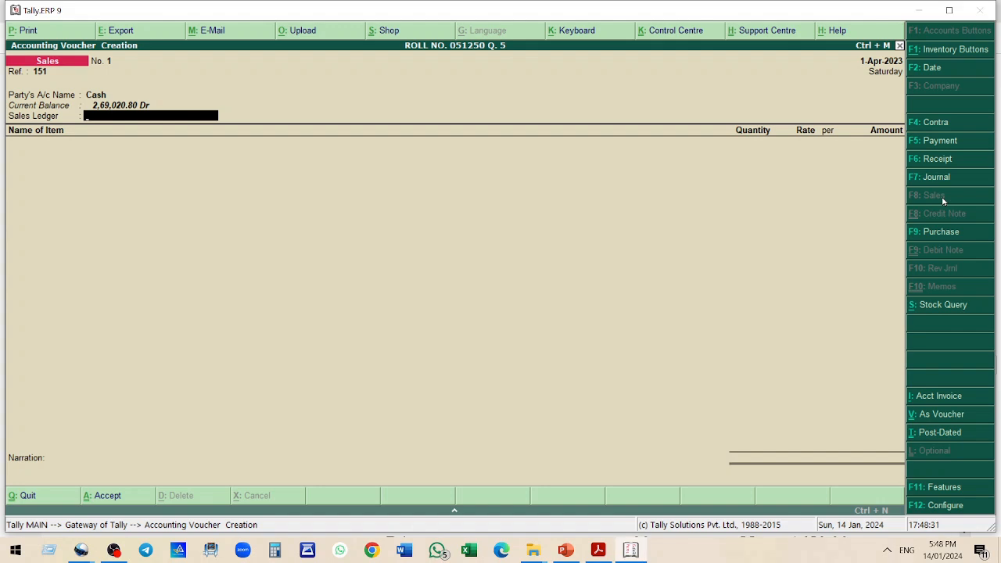
Create a SALES ACCOUNT ledger under Sales Accounts and use it as the sales ledger
key("alt+c")
type("SALES ACCOUNT")
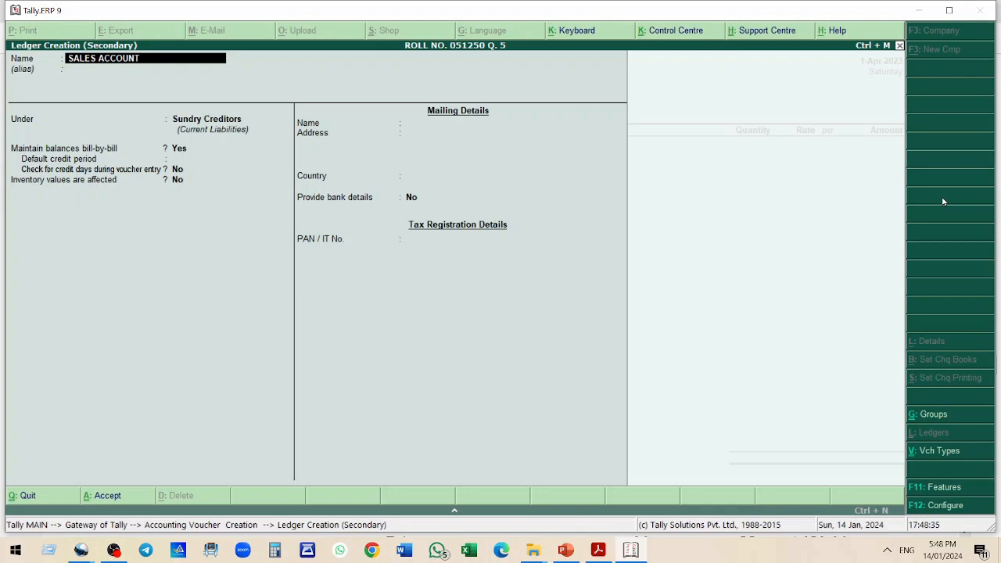
key("Return")
key("Return")
type("SA")
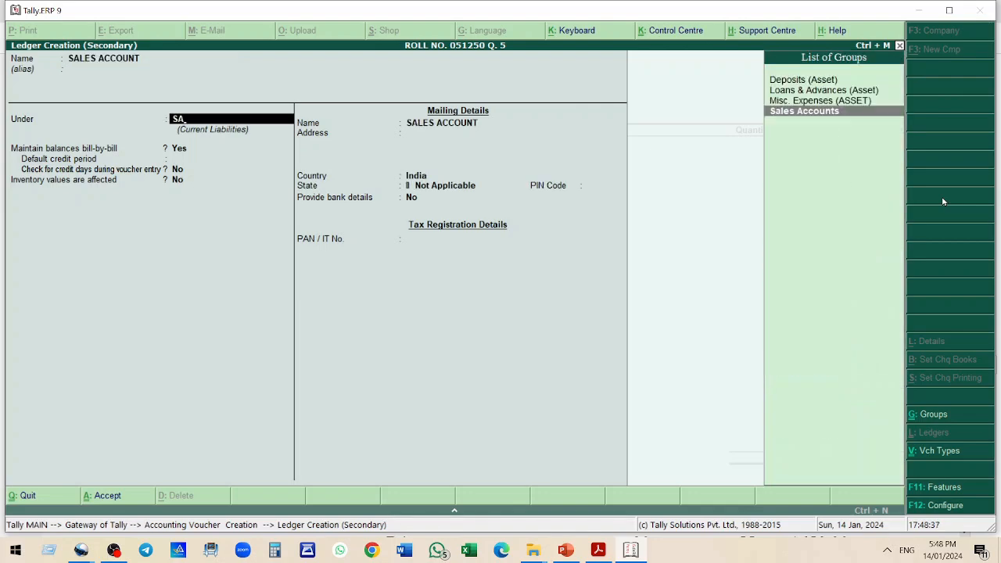
key("Return")
key("Return")
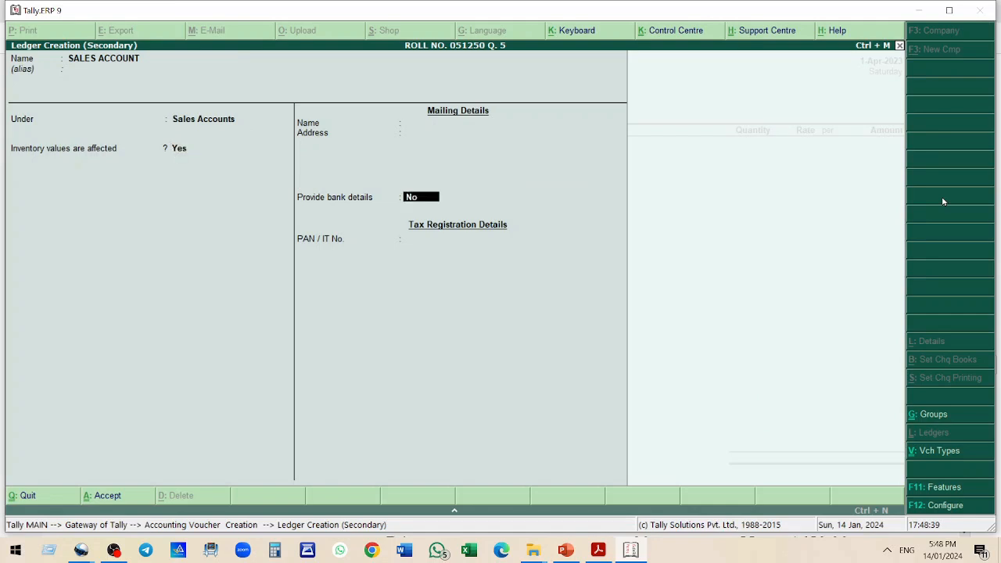
key("Return")
key("Return")
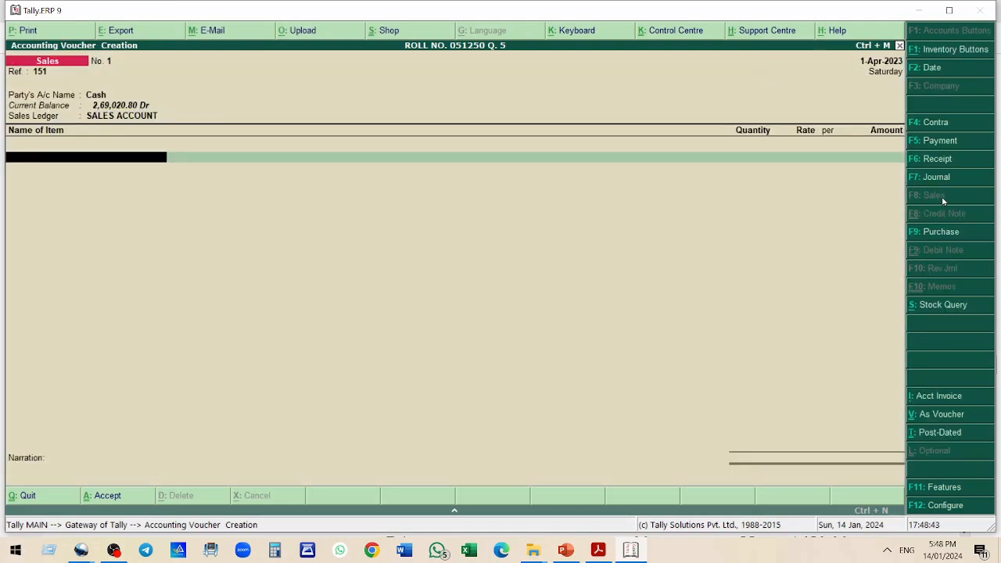
Add item A4 to the sales bill with quantity 5 at rate 30
key("alt+Tab")
key("alt+Tab")
type("A4")
key("Return")
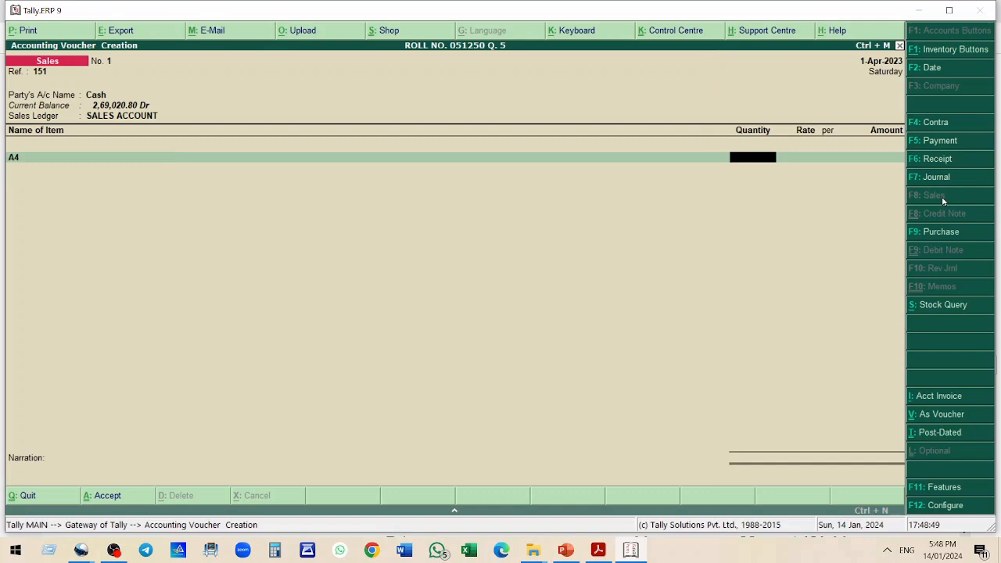
type("5")
key("Return")
type("30")
key("Return")
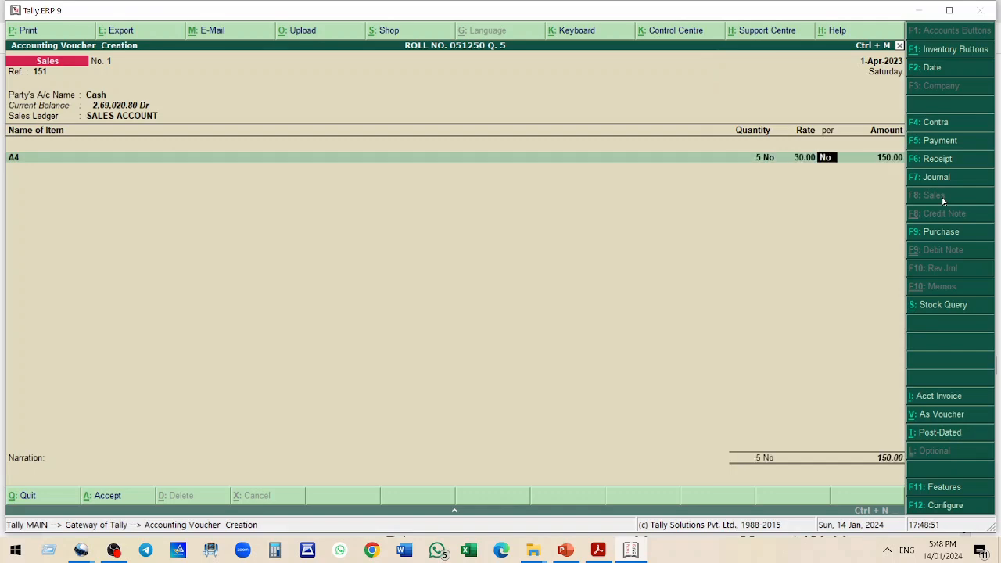
key("Return")
Add item B3 with quantity 10 at rate 22
key("Return")
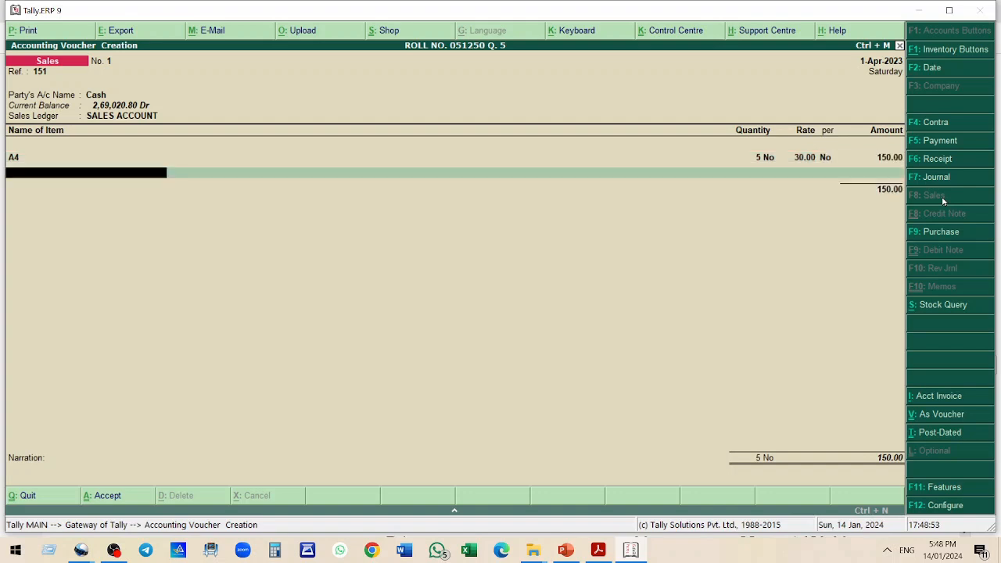
type("B3")
key("Return")
type("10")
key("Return")
type("22")
key("Return")
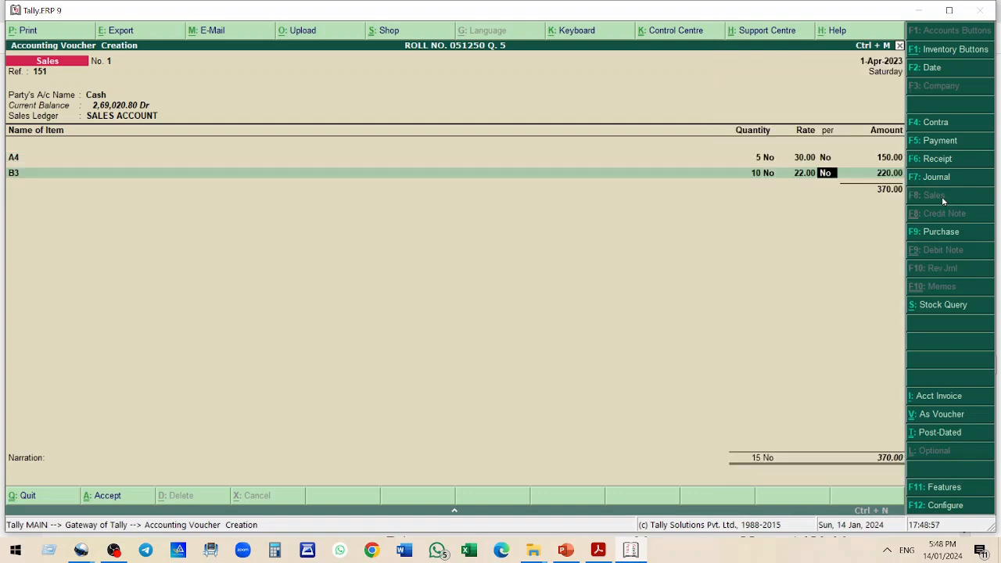
key("Return")
key("Return")
Add item C2 with quantity 12 at rate 124
type("C2")
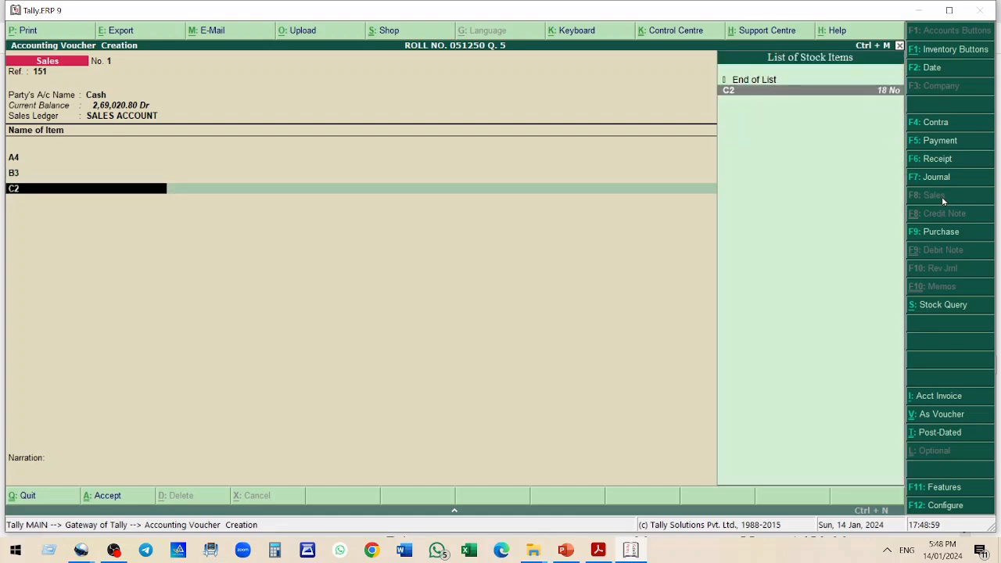
key("Return")
type("12")
key("Return")
type("124")
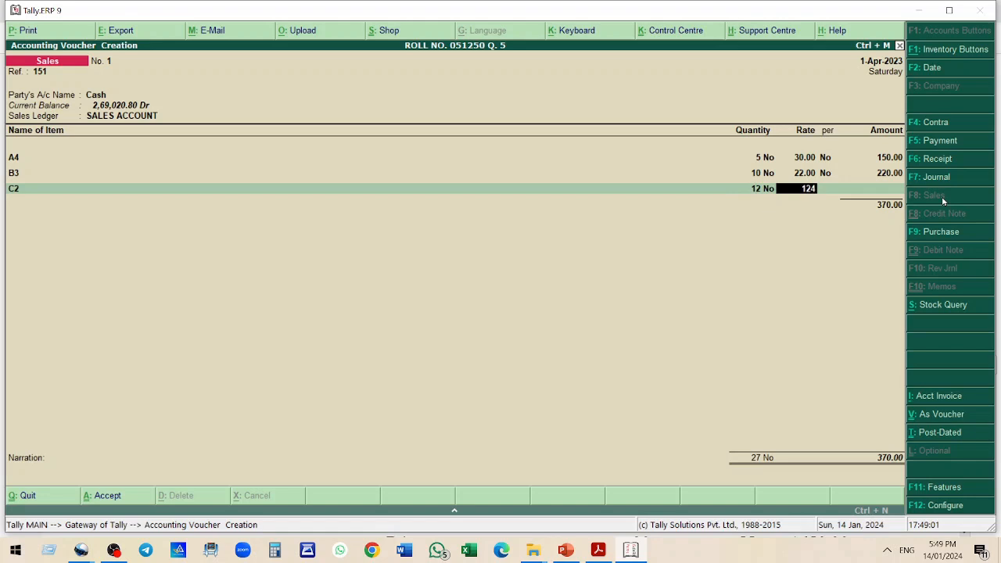
key("Return")
key("Return")
Add item B5 with quantity 25 at rate 60
key("Return")
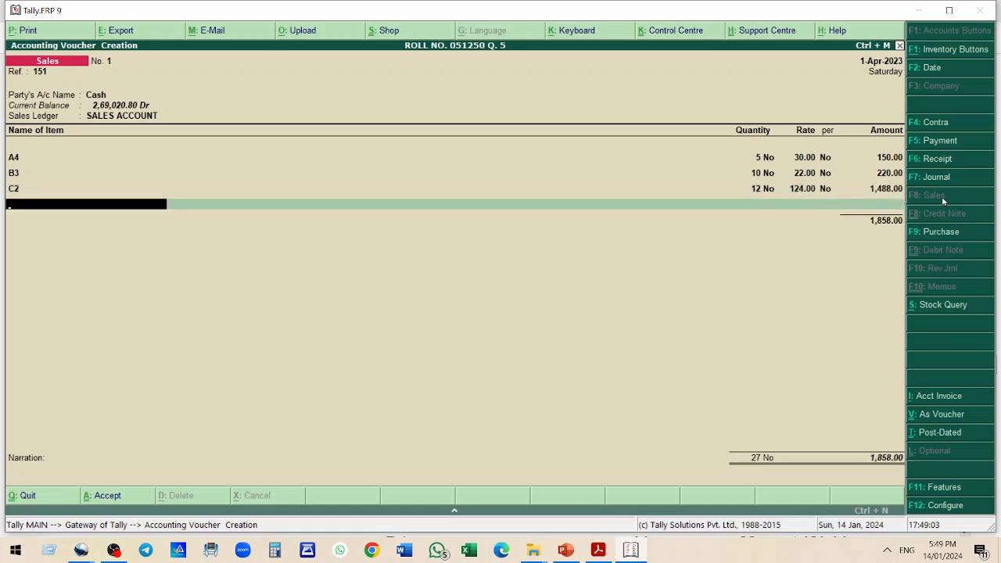
type("B5")
key("Return")
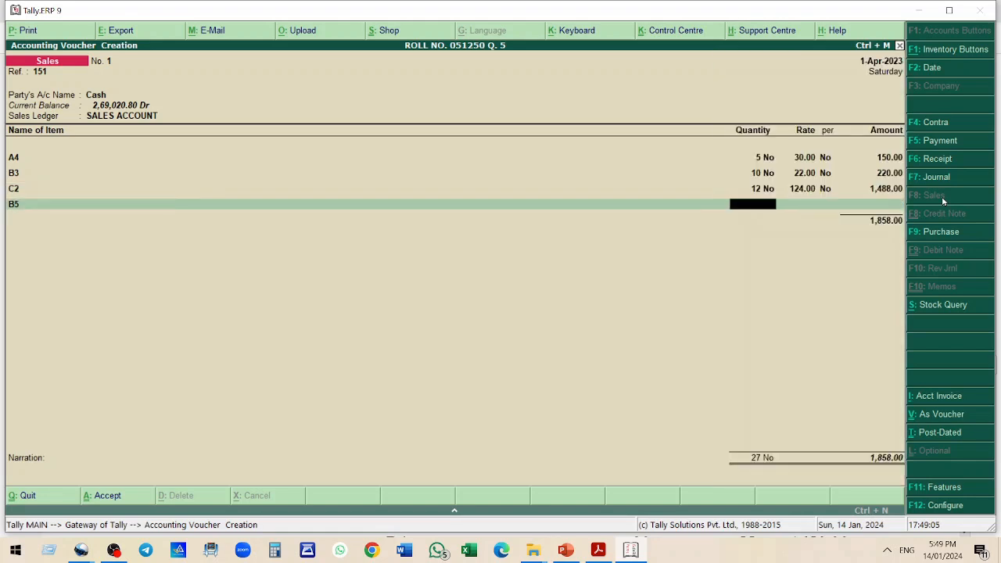
type("25")
key("Return")
type("60")
Add item A2 with quantity 64 at rate 70 and check the bill against the question
key("Return")
key("Return")
key("Return")
type("A2")
key("Return")
type("6")
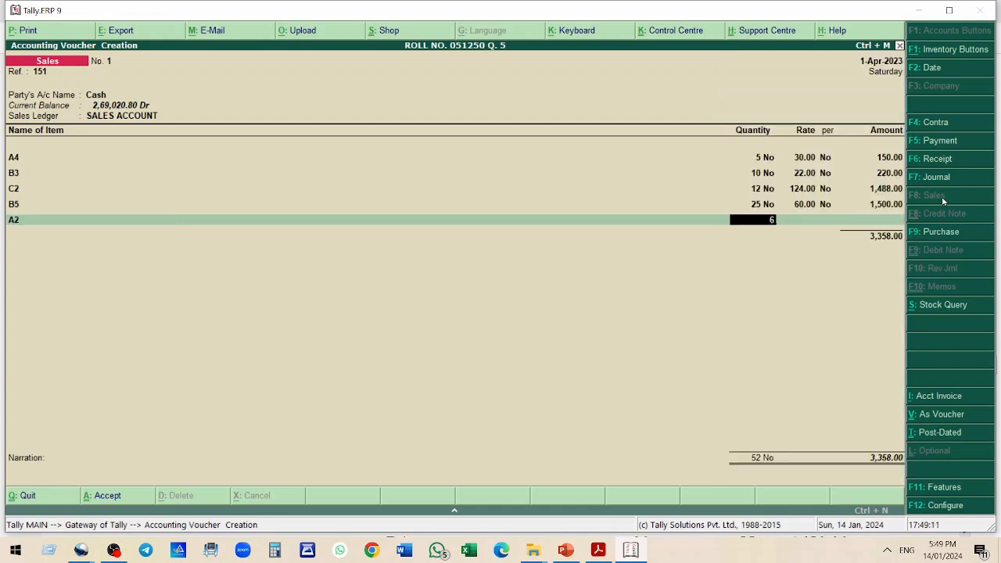
type("4 No")
key("Return")
type("70")
key("Return")
key("Return")
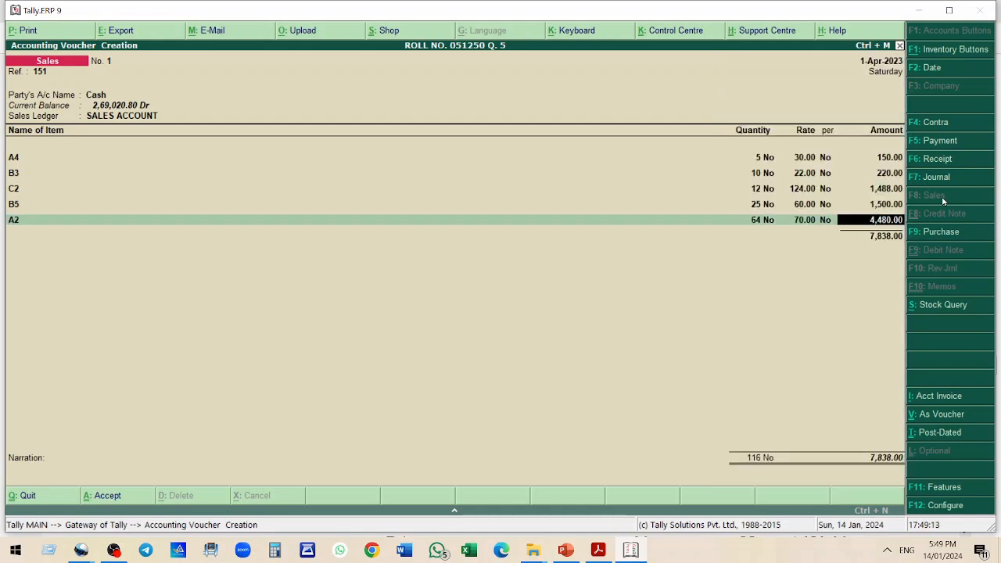
key("Return")
key("alt+Tab")
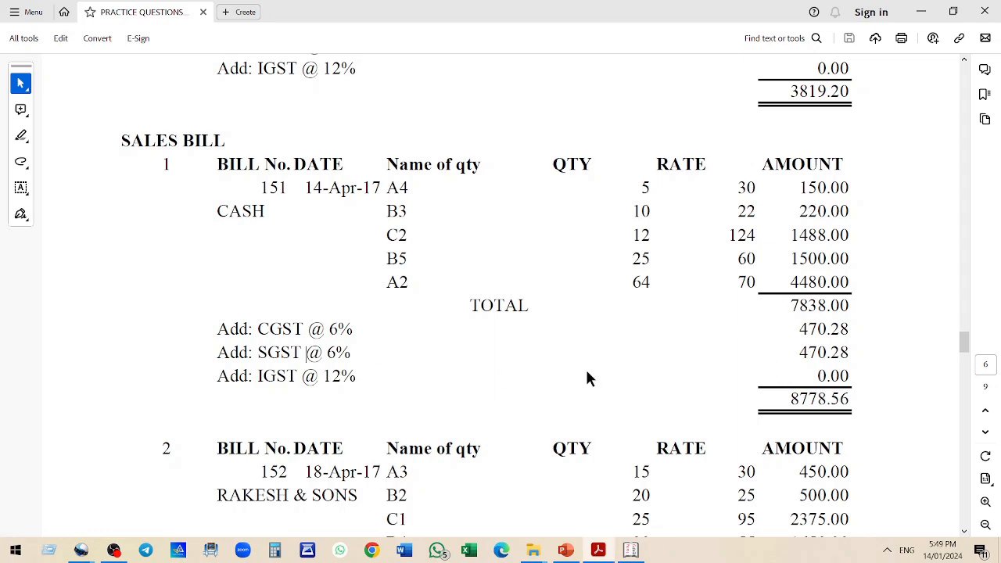
key("alt+Tab")
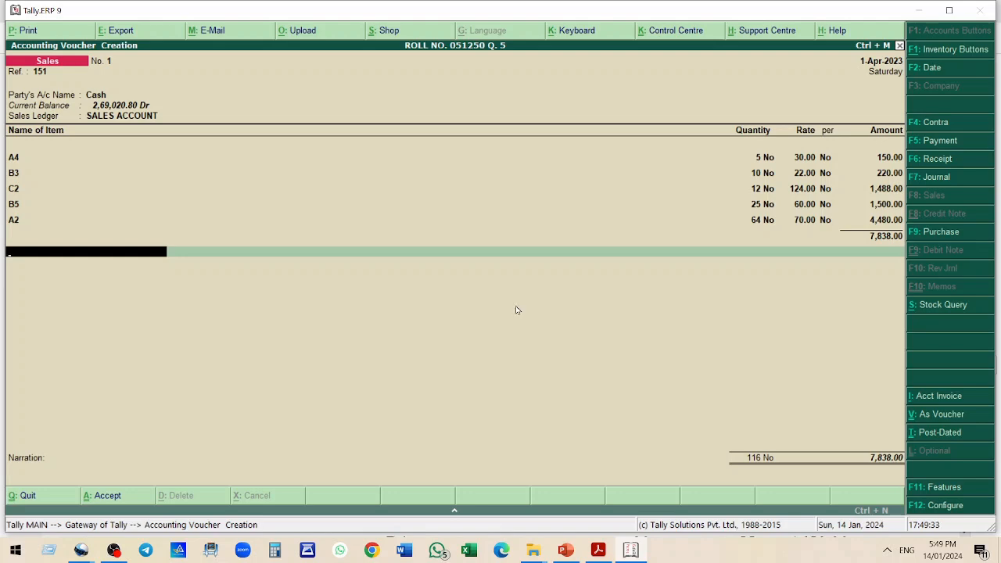
Create a CGST OUTPUT 6% ledger under Duties & Taxes at 6% on total sales and add it to the bill
key("alt+c")
type("CGST OUTPUT 6%")
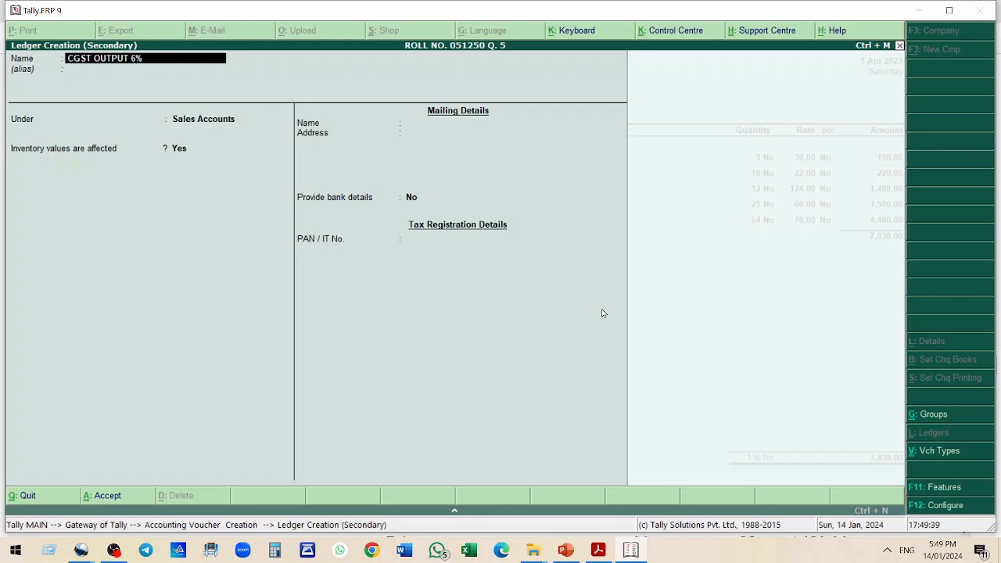
key("Return")
type("du")
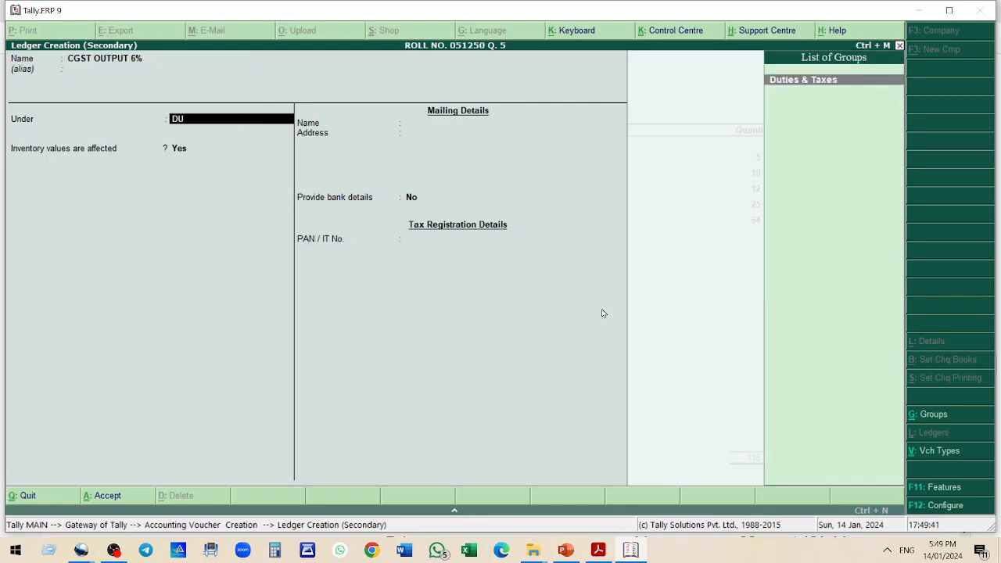
key("Return")
key("Return")
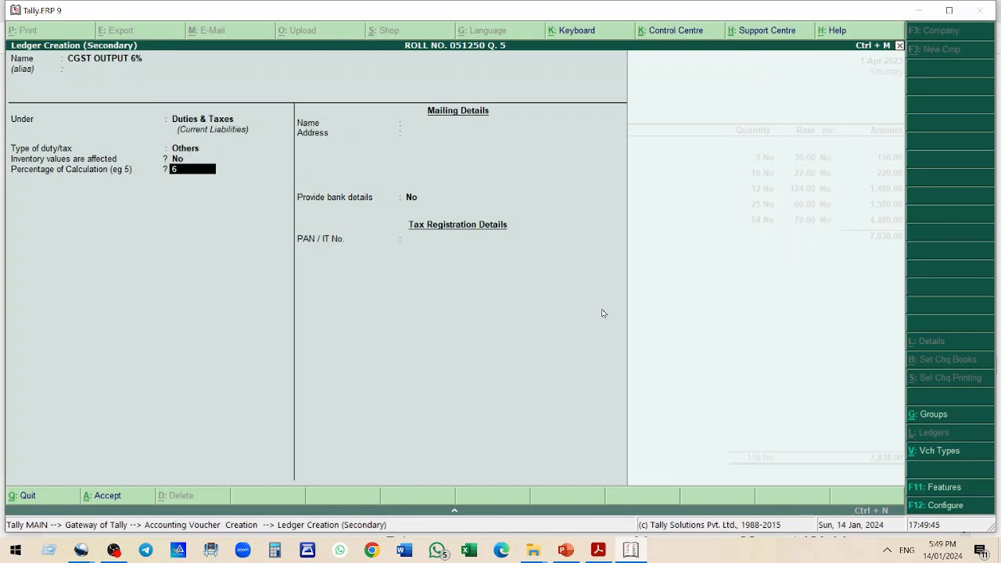
key("Return")
key("Down")
key("Return")
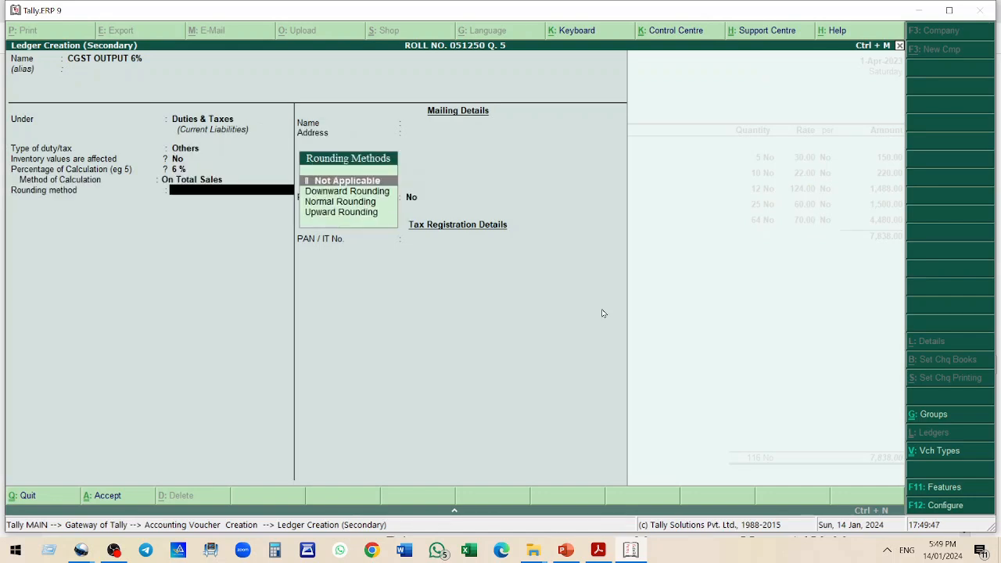
key("Return")
key("Return")
key("Return")
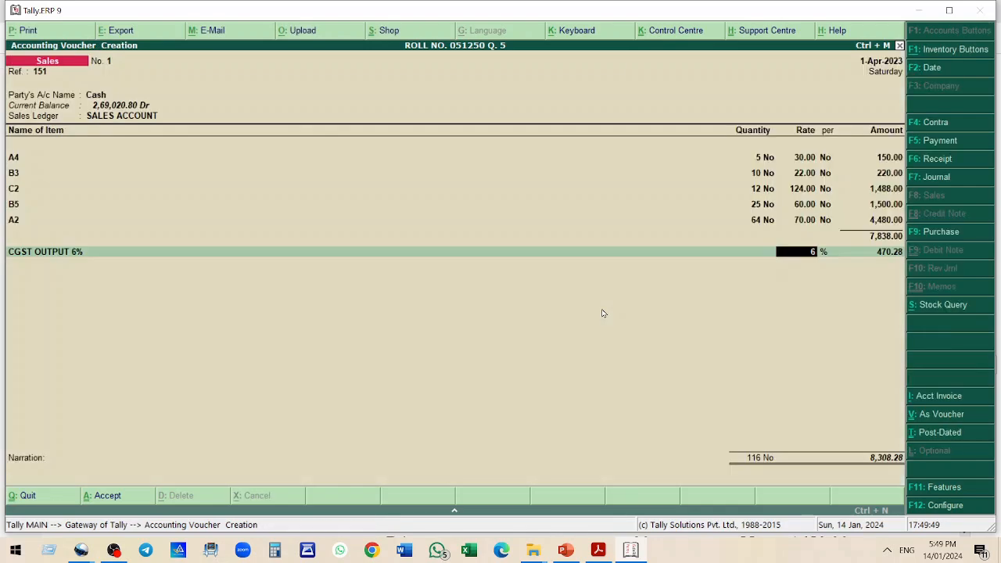
key("Return")
key("Return")
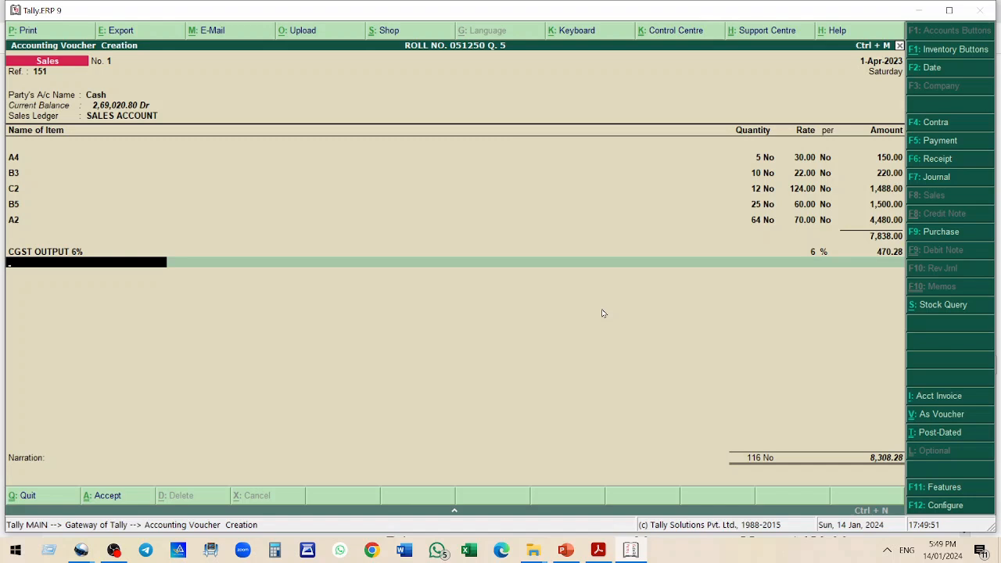
Create an SGST OUTPUT 6% ledger under Duties & Taxes at 6% on total sales and add it to the bill
key("alt+c")
type("SG")
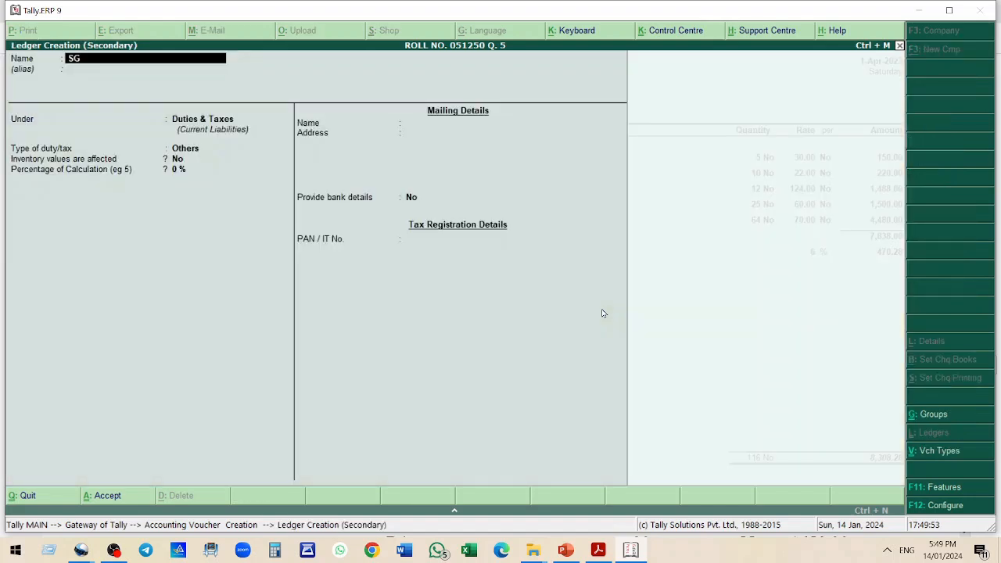
type("ST OUTPUT 6%")
key("Return")
key("Return")
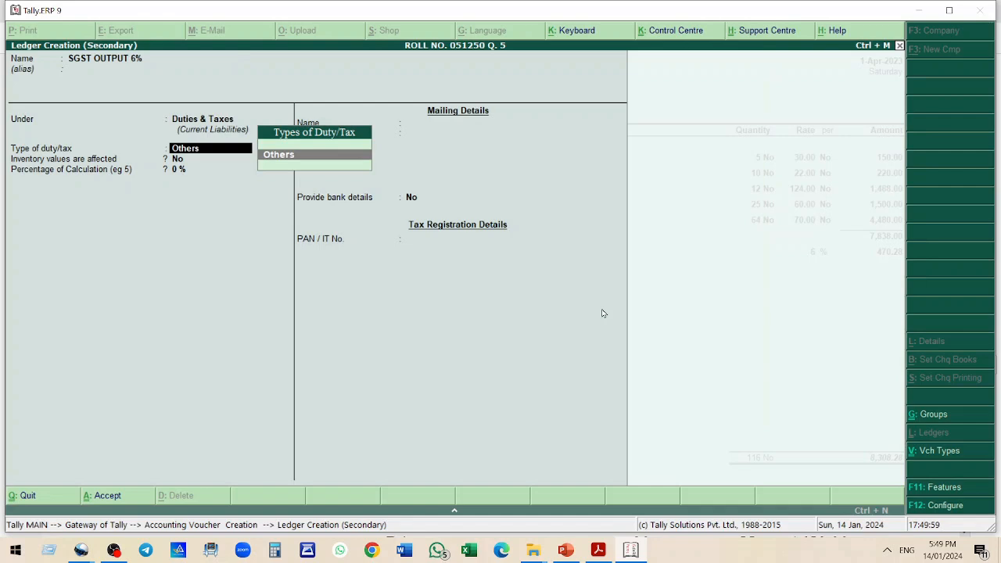
key("Return")
type("6")
key("Return")
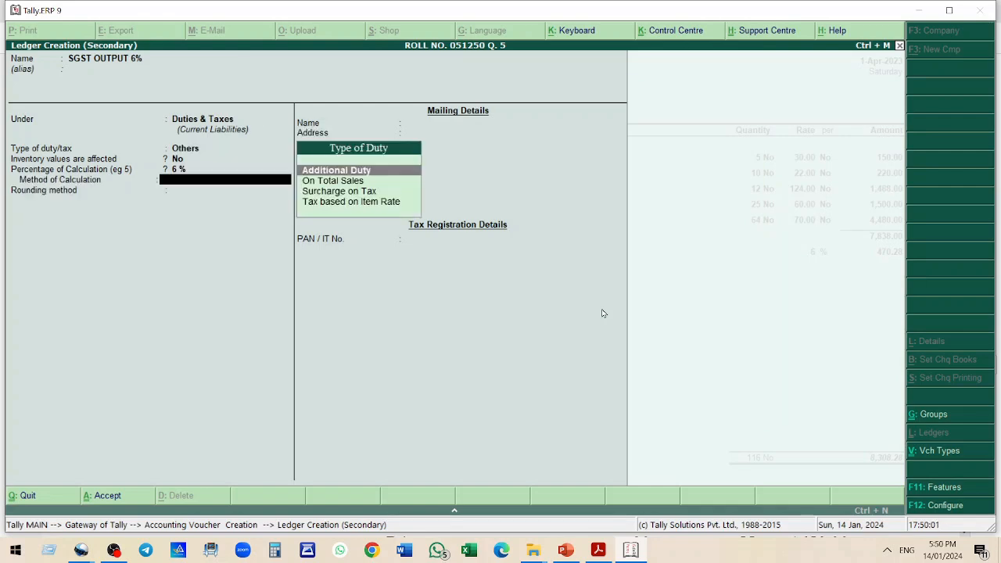
key("Down")
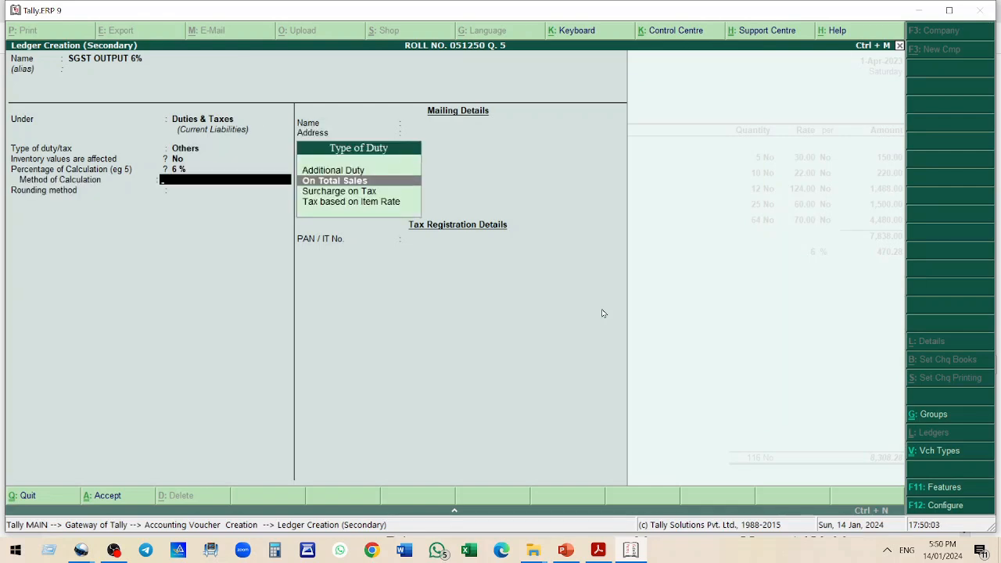
key("Return")
key("Return")
key("Return")
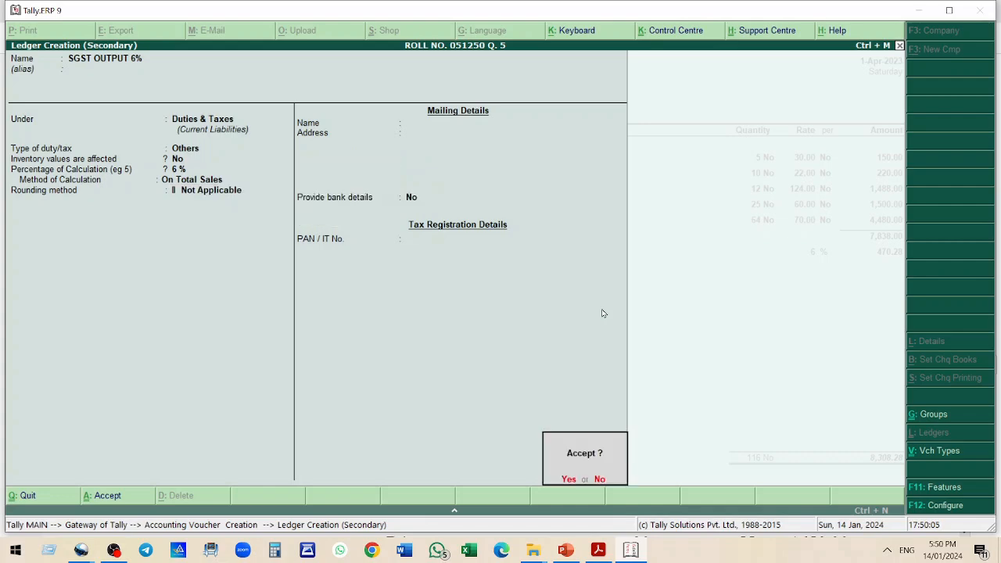
key("Return")
key("Return")
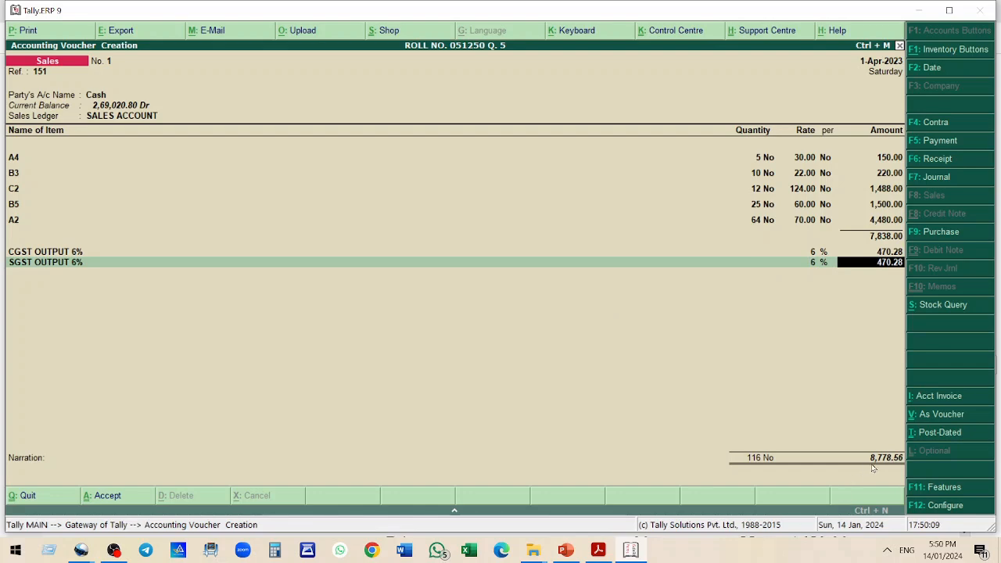
Compare the bill's tax amounts with the question and save sales bill 151
key("alt+Tab")
scroll(773, 340, "down", 1)
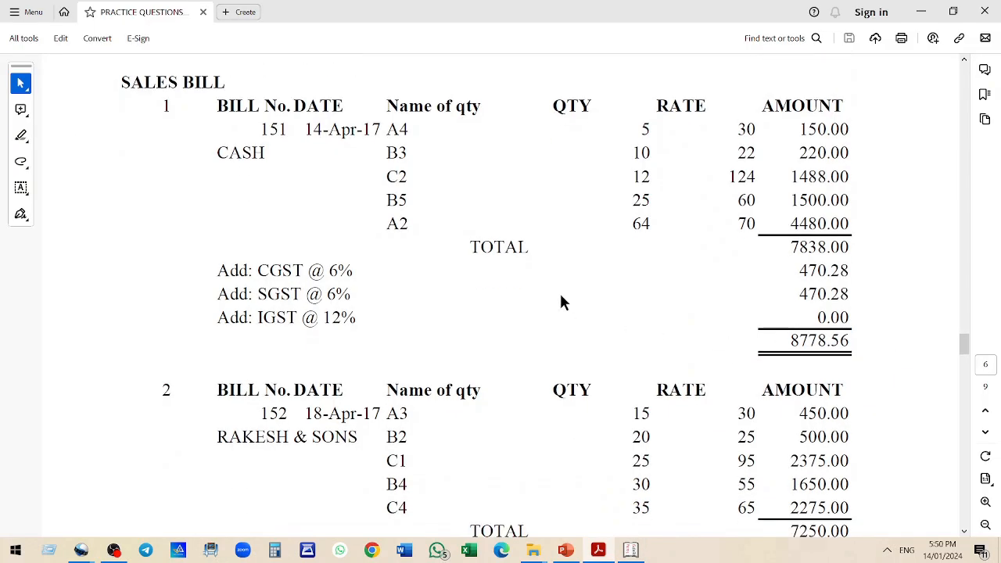
scroll(559, 291, "down", 2)
key("alt+Tab")
key("Return")
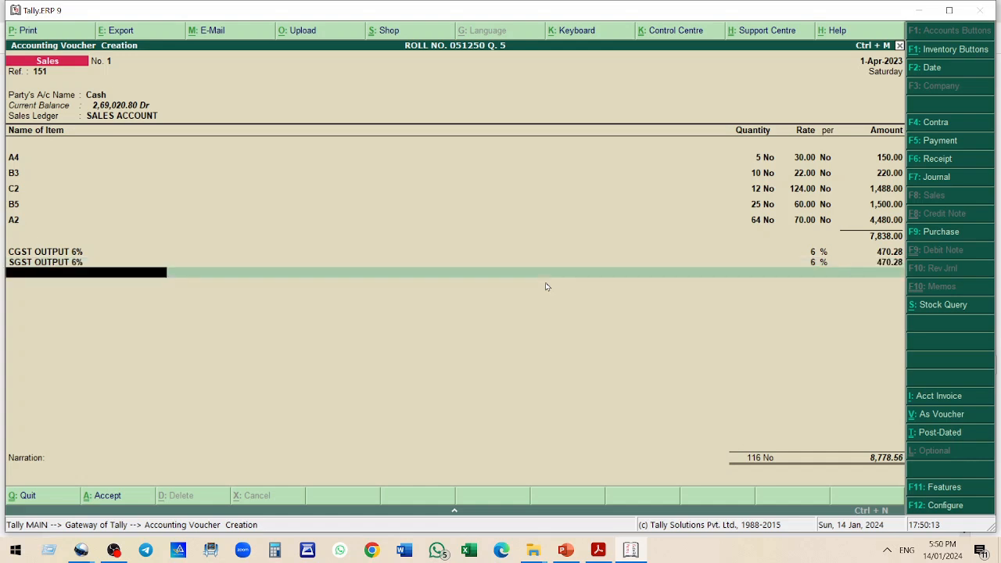
key("Return")
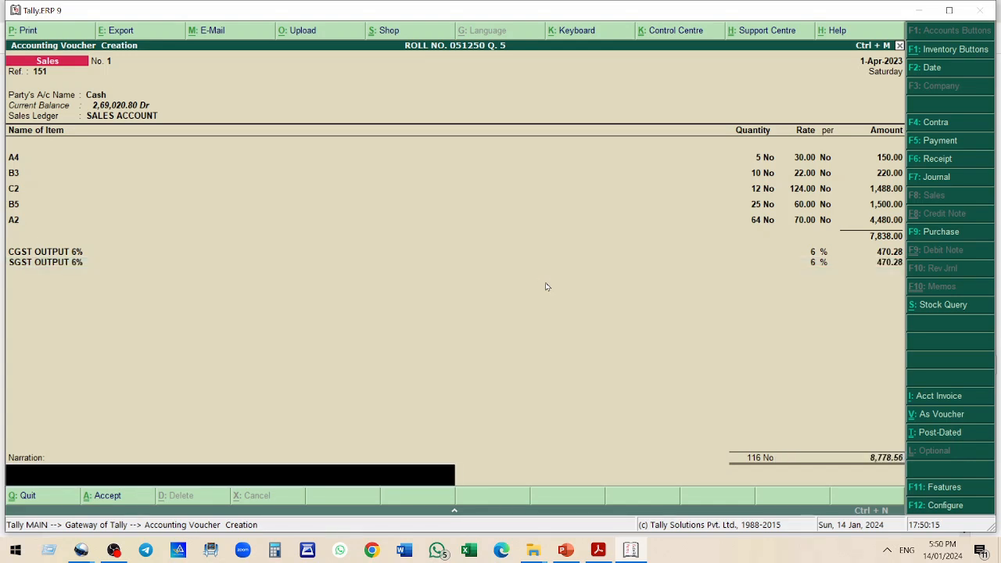
key("Return")
key("Return")
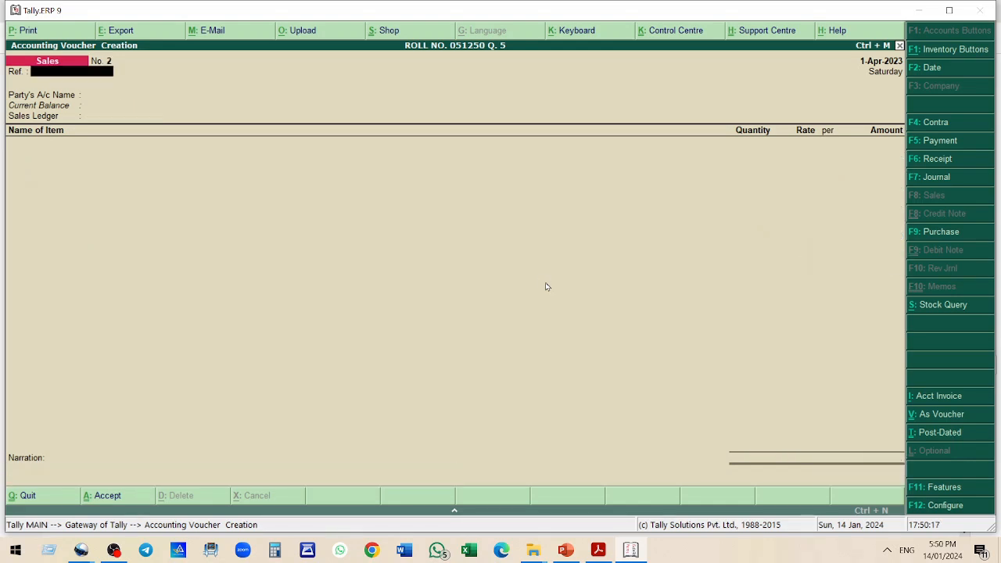
Review the second sales bill's party and items in the practice question
key("alt+Tab")
scroll(329, 328, "down", 3)
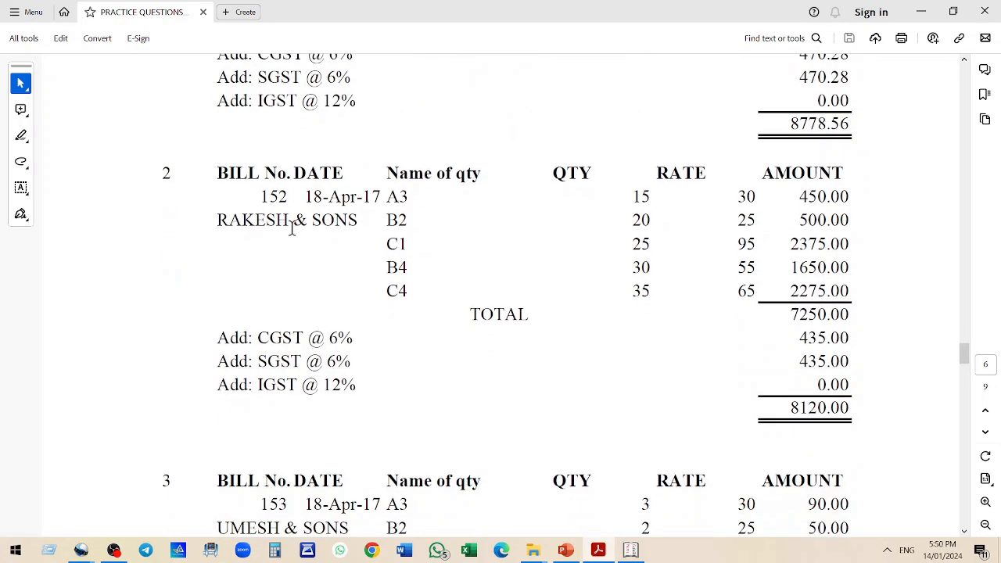
double_click(264, 198)
double_click(412, 197)
left_click_drag(416, 197, 417, 294)
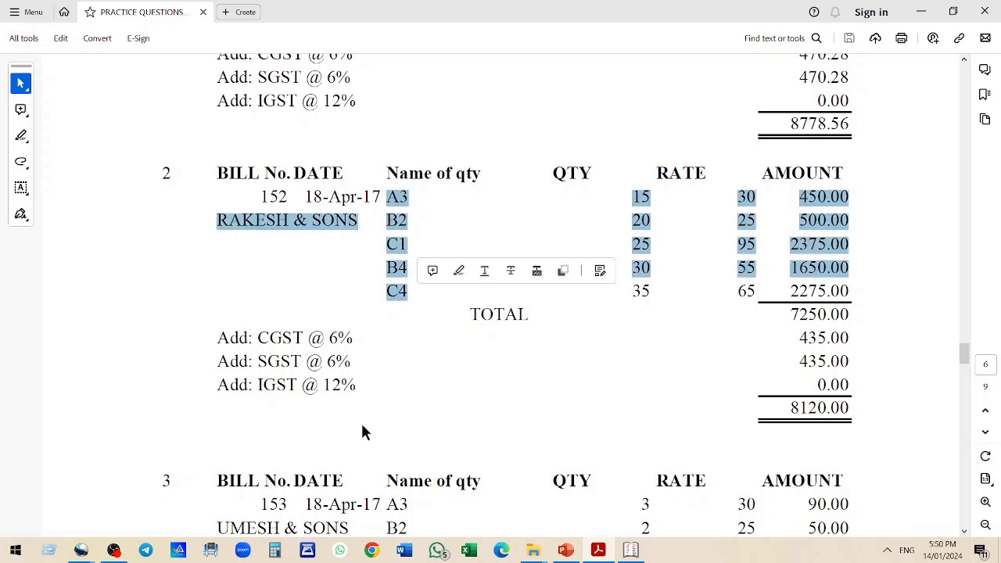
key("alt+Tab")
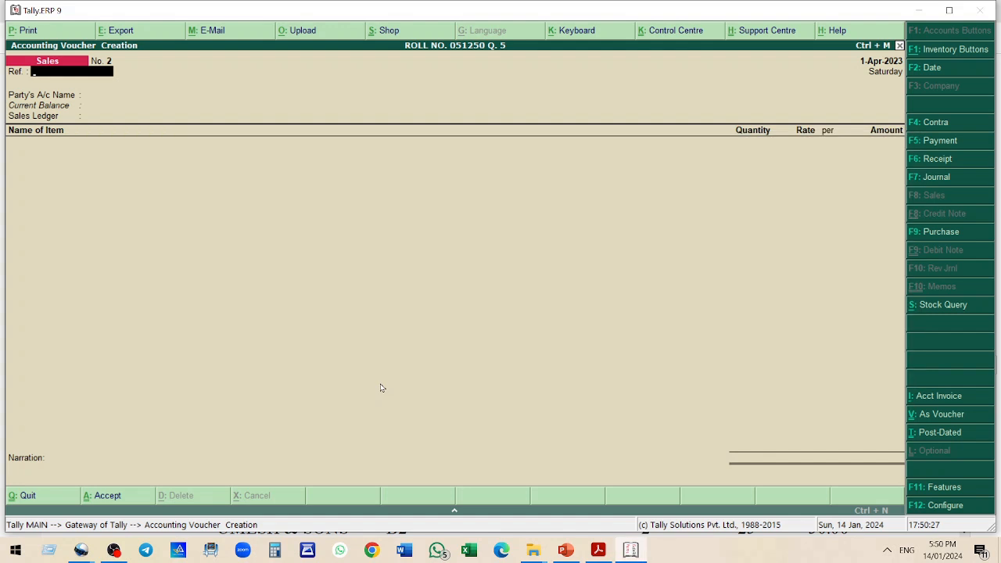
Set the bill reference to 152 and start a new party ledger named RAKESH AND SONS
type("52")
key("Return")
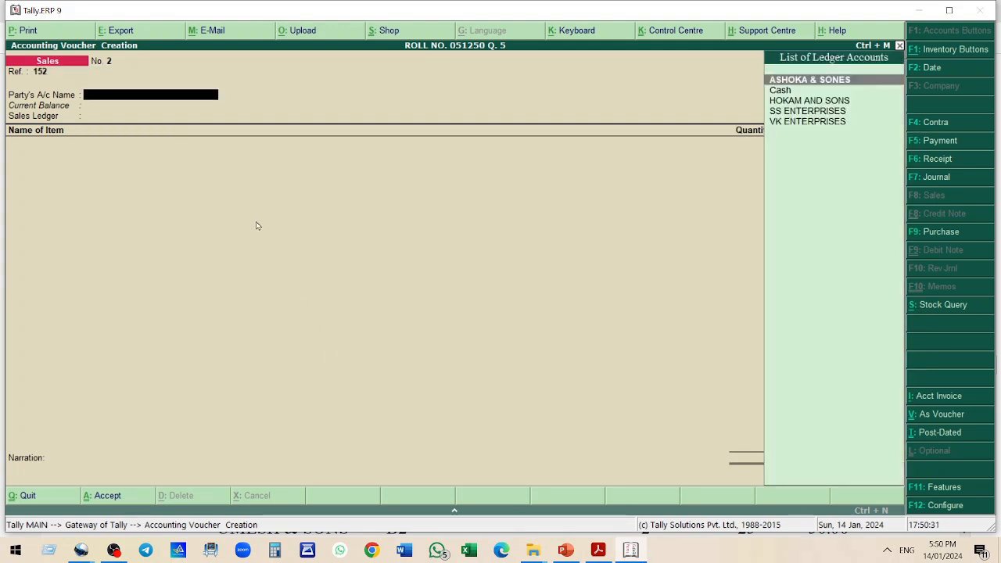
key("alt+c")
type("RE")
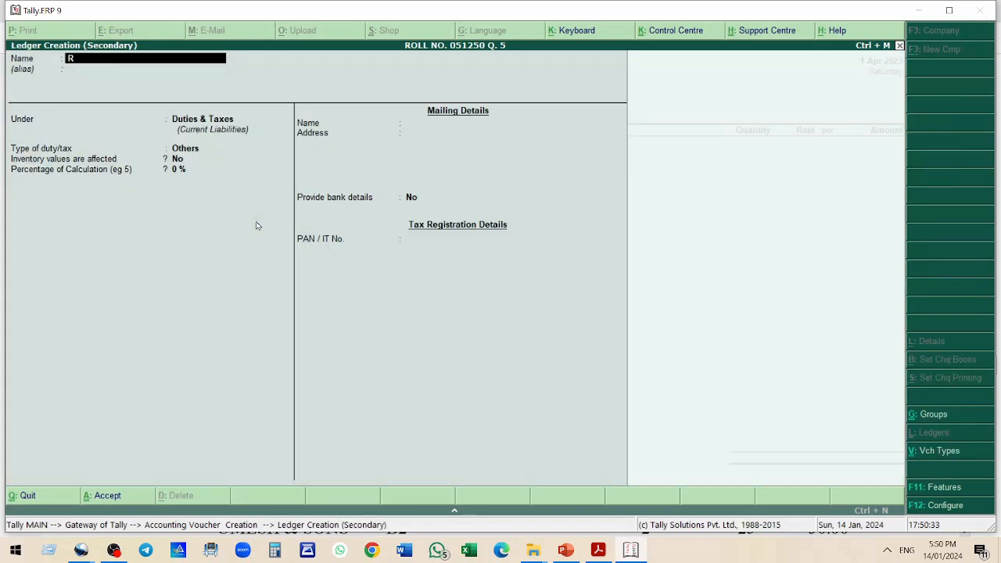
key("BackSpace")
type("AKESH AND SONS")
key("Return")
key("Return")
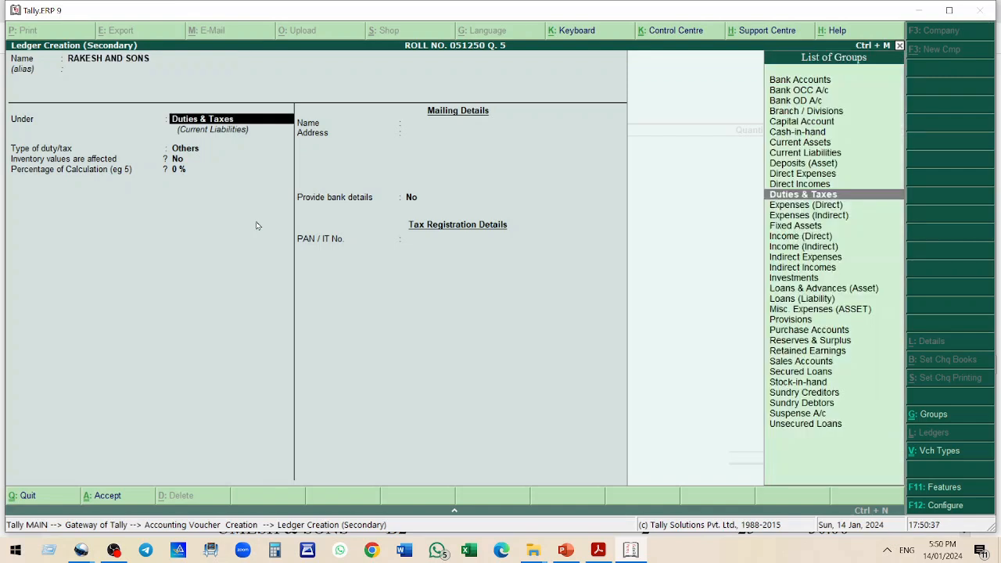
Place the RAKESH AND SONS ledger under Sundry Debtors, save it, and accept the party details
type("Su")
key("Up")
key("Up")
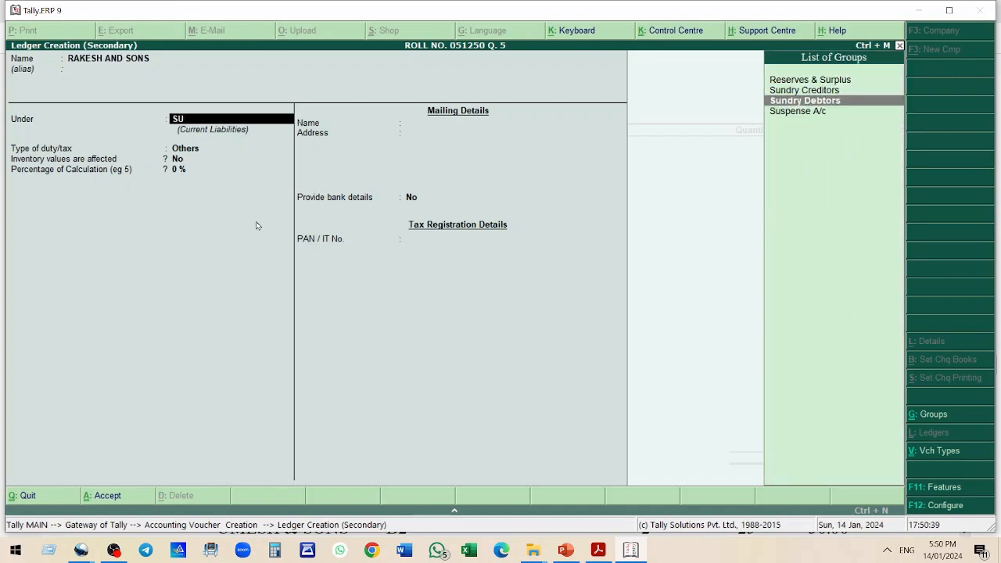
key("Return")
key("Return")
key("Return")
key("Return")
key("Return")
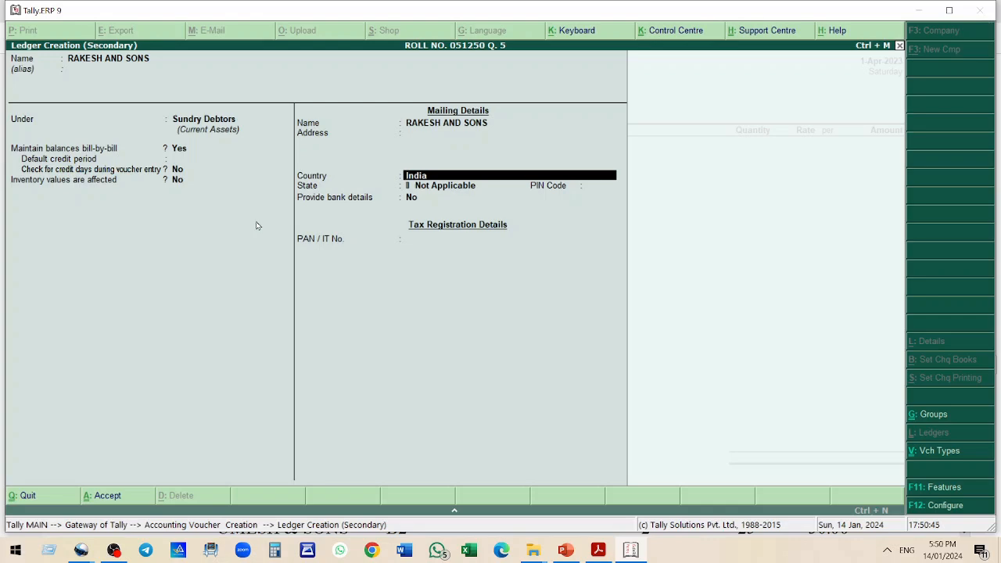
key("ctrl+a")
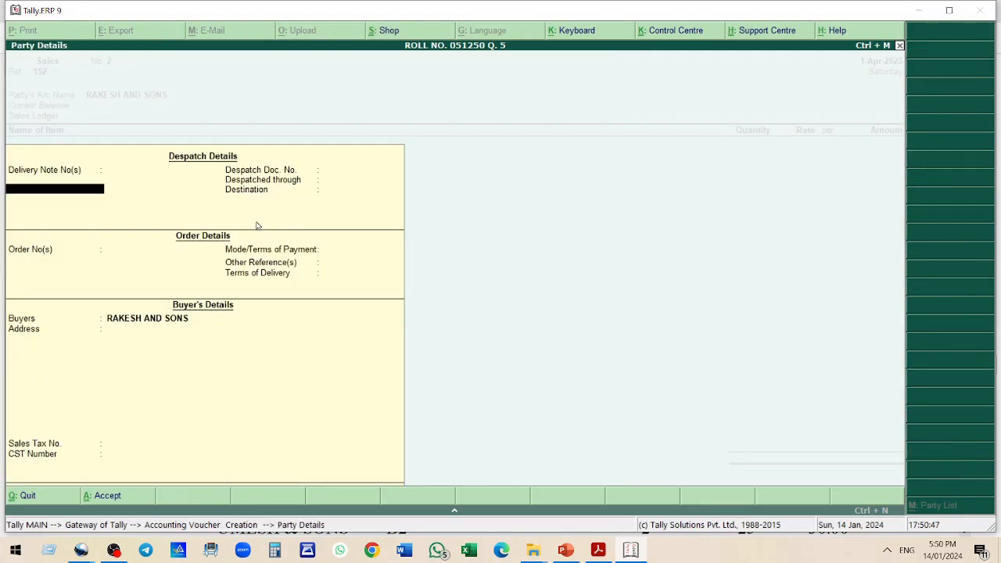
key("ctrl+a")
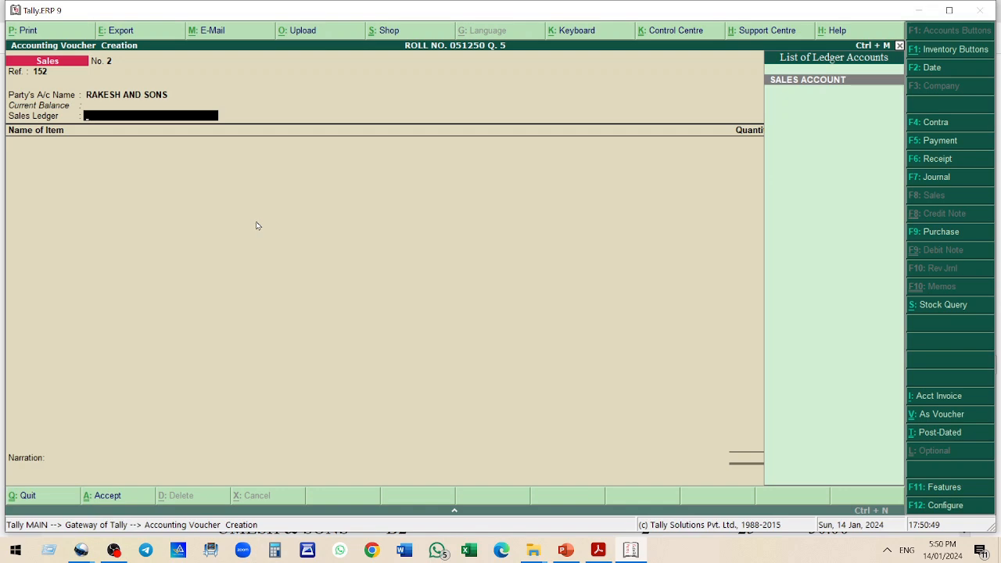
Choose SALES ACCOUNT as sales ledger and add item A3 with quantity 15 at rate 30
key("Return")
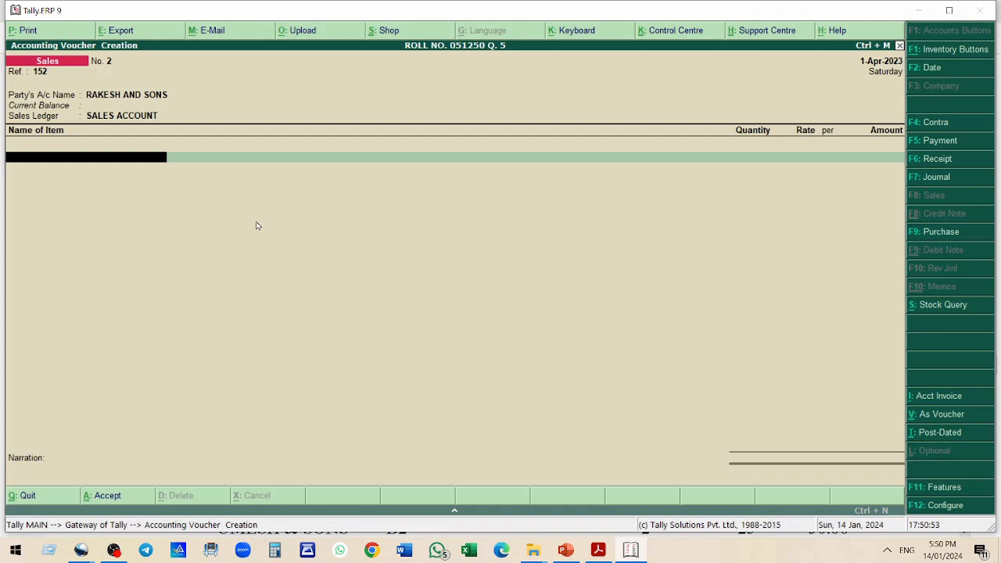
type("A3")
key("Return")
type("15")
key("Return")
type("30")
key("Return")
key("Return")
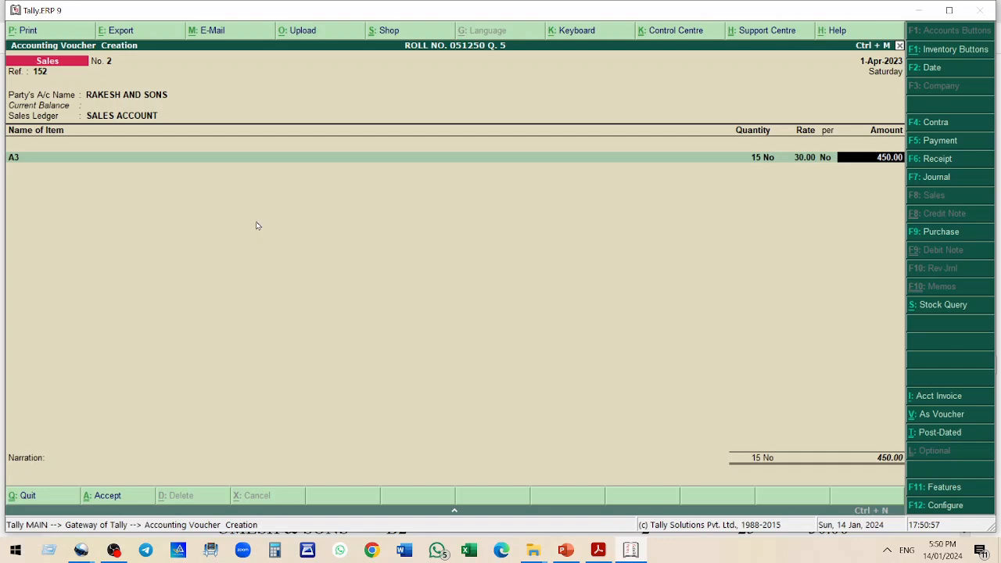
Add item B2 with quantity 20 at rate 25
key("Return")
type("B2")
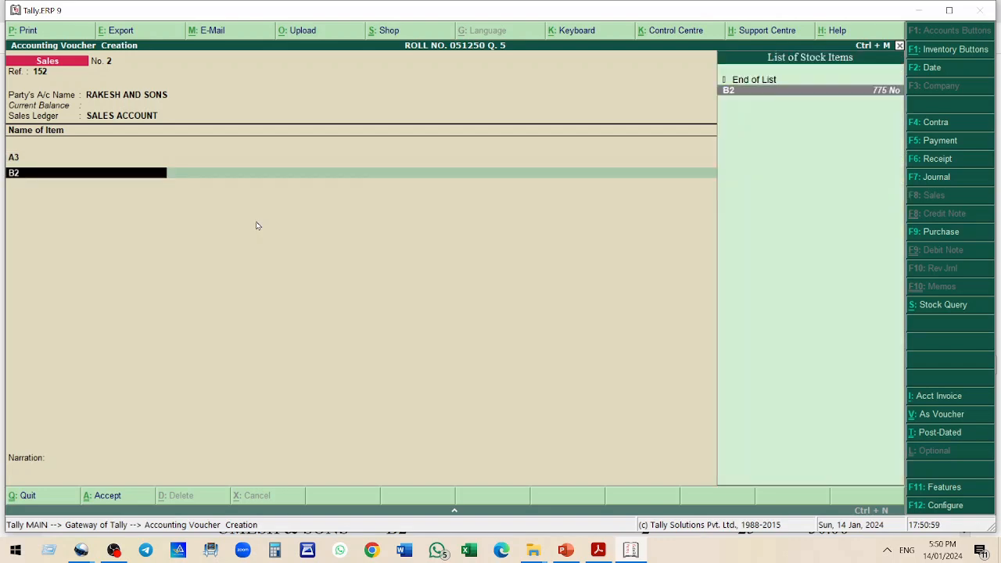
key("Return")
type("20")
key("Return")
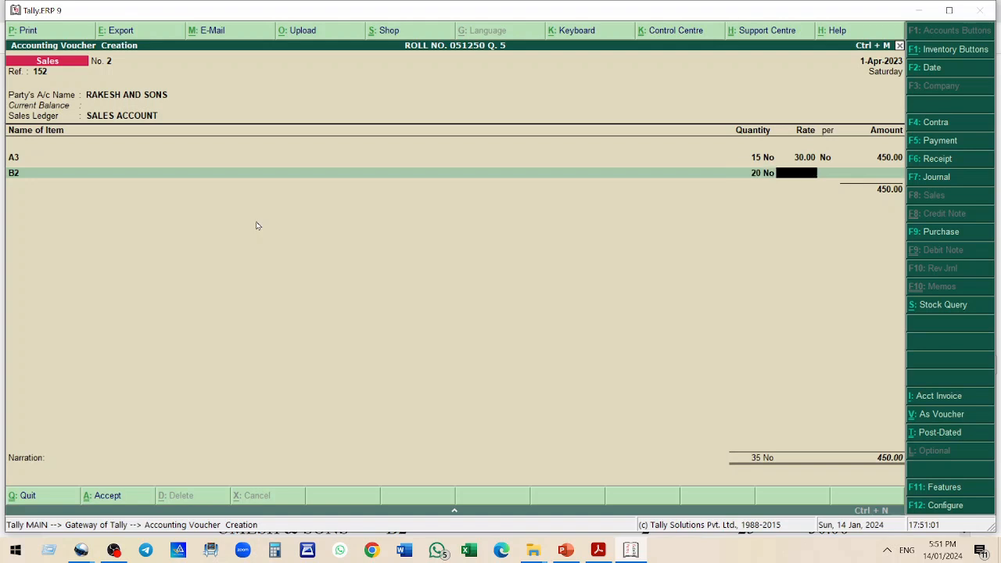
type("25")
key("Return")
key("Return")
Add item C1 with quantity 25 at rate 95
key("Return")
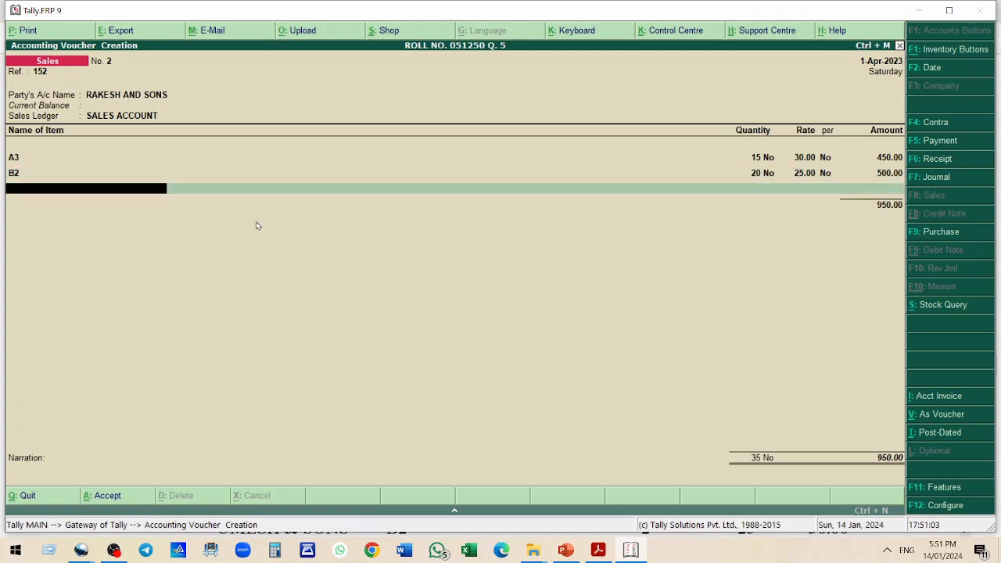
type("C1")
key("Return")
type("25")
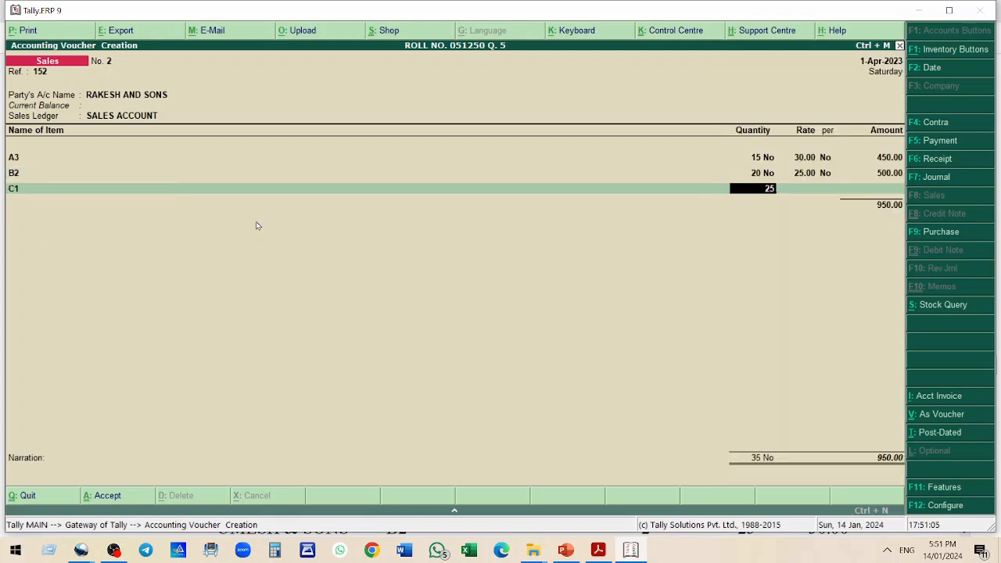
key("Return")
type("95")
key("Return")
key("Return")
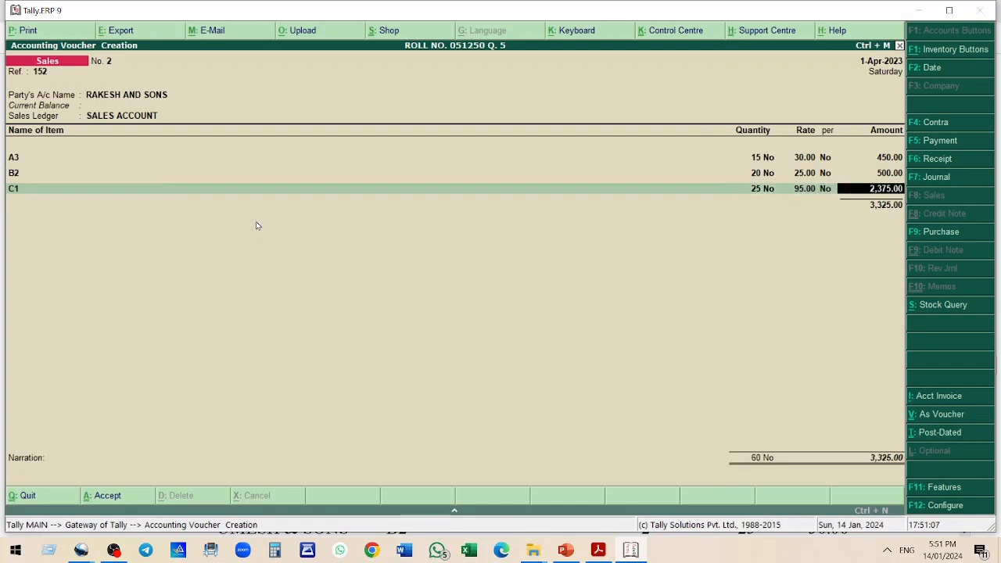
Add item B4 with quantity 30 at rate 55
key("Return")
type("B4")
key("Return")
type("30")
key("Return")
type("55")
Add item C4 with quantity 35 at rate 65
key("Return")
key("Return")
key("Return")
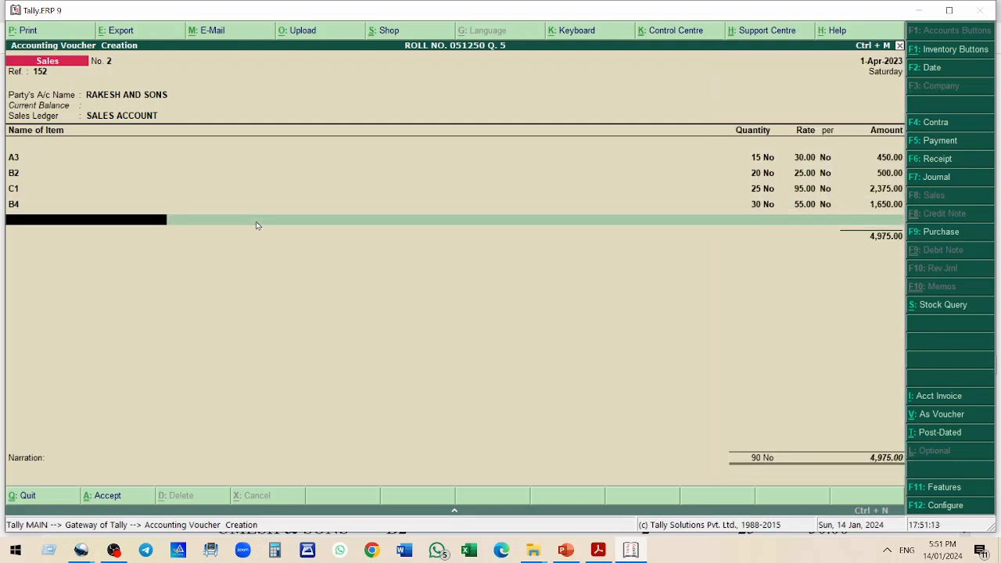
type("C4")
key("Return")
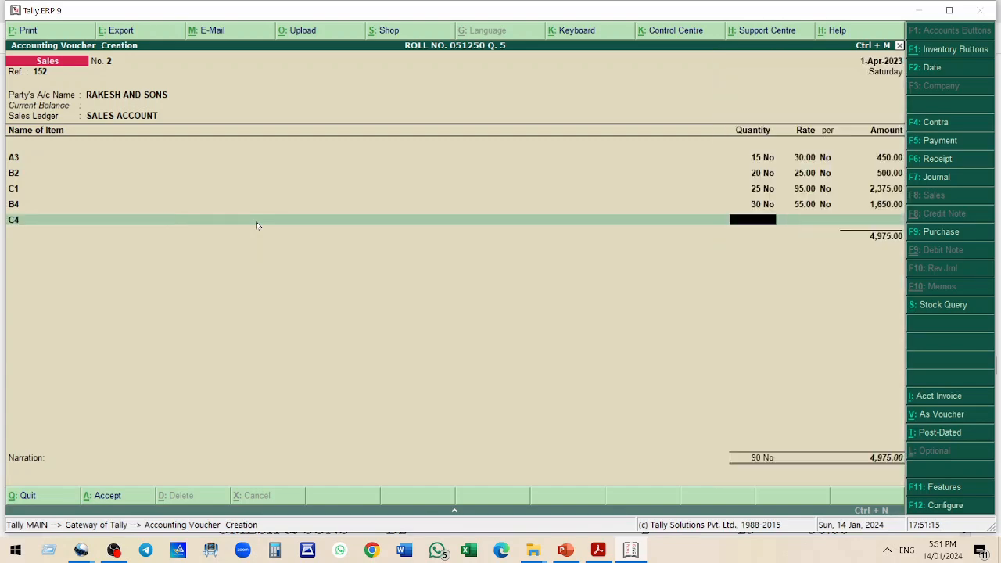
type("35")
key("Return")
type("65")
key("Return")
key("Return")
key("Return")
key("Return")
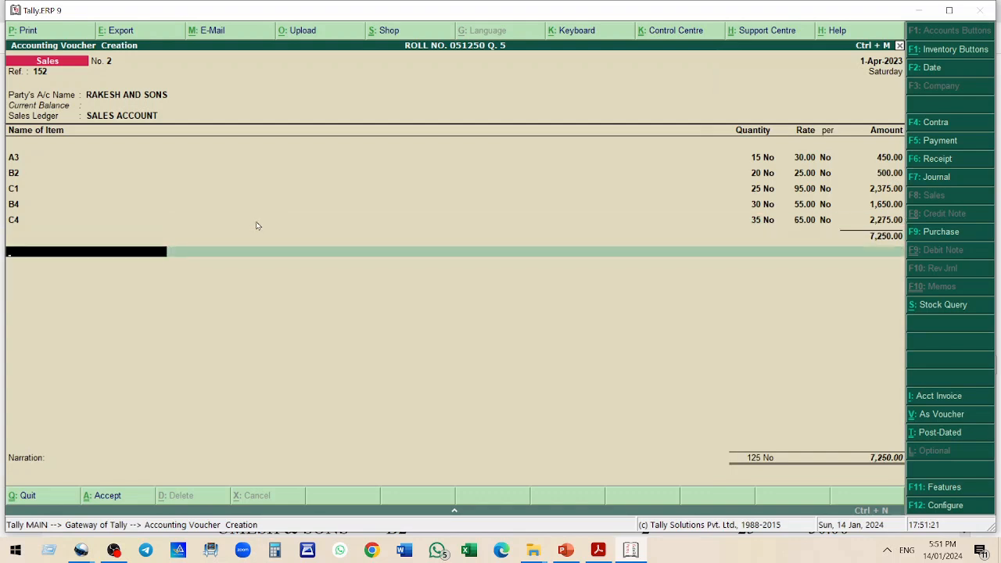
Add the CGST OUTPUT 6% and SGST OUTPUT 6% tax ledgers below the items
type("C")
key("Down")
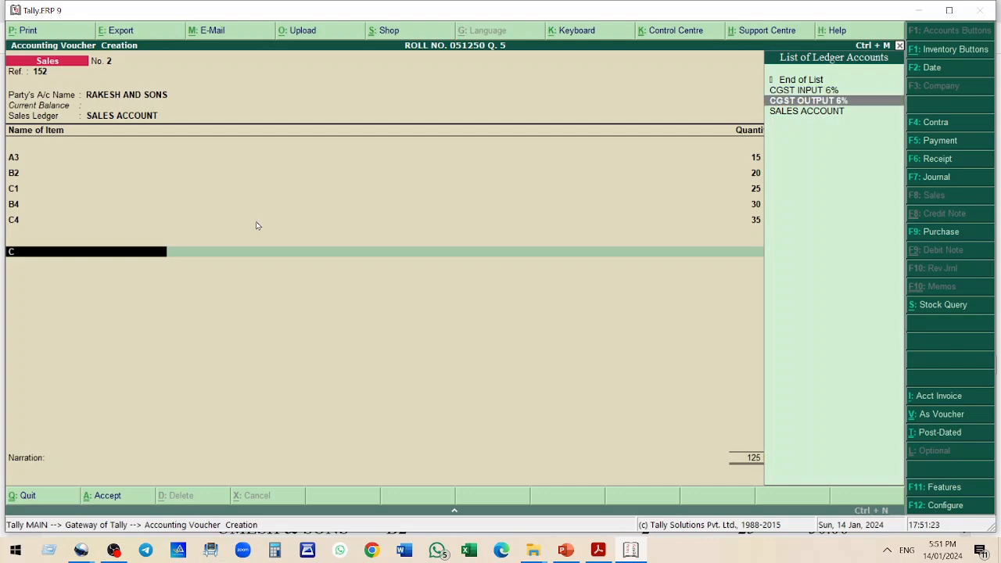
key("Return")
key("Return")
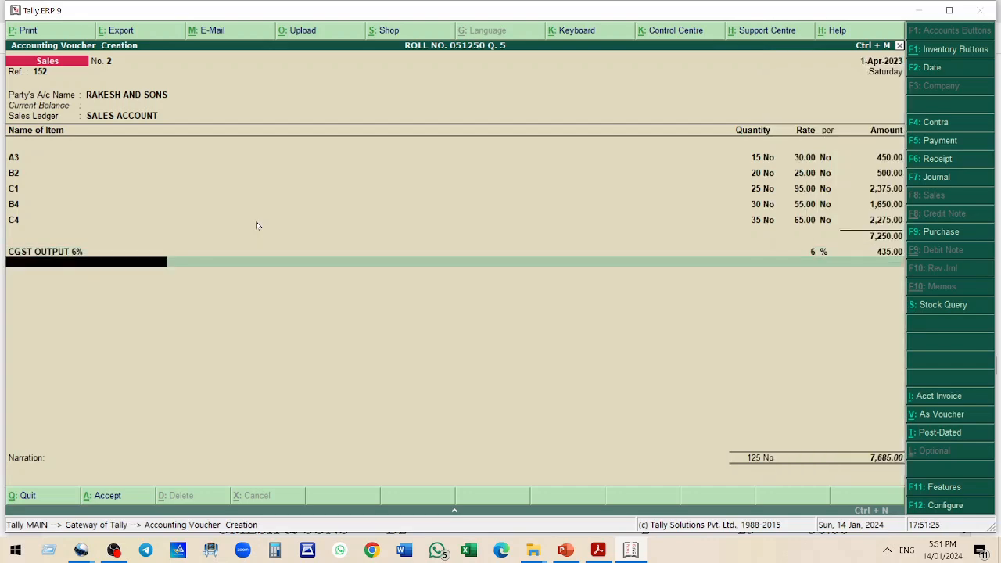
type("S")
key("Down")
key("Down")
key("Return")
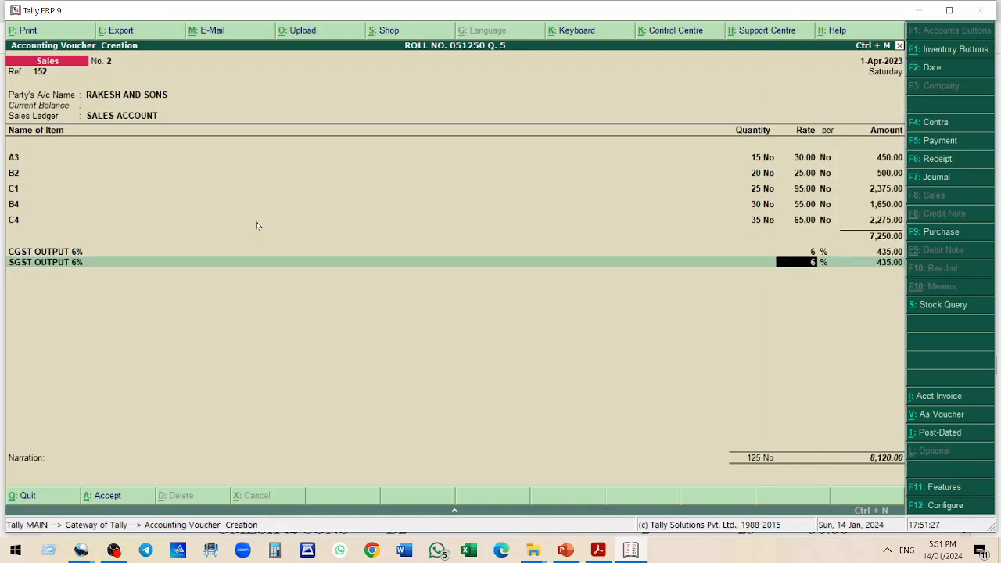
key("Return")
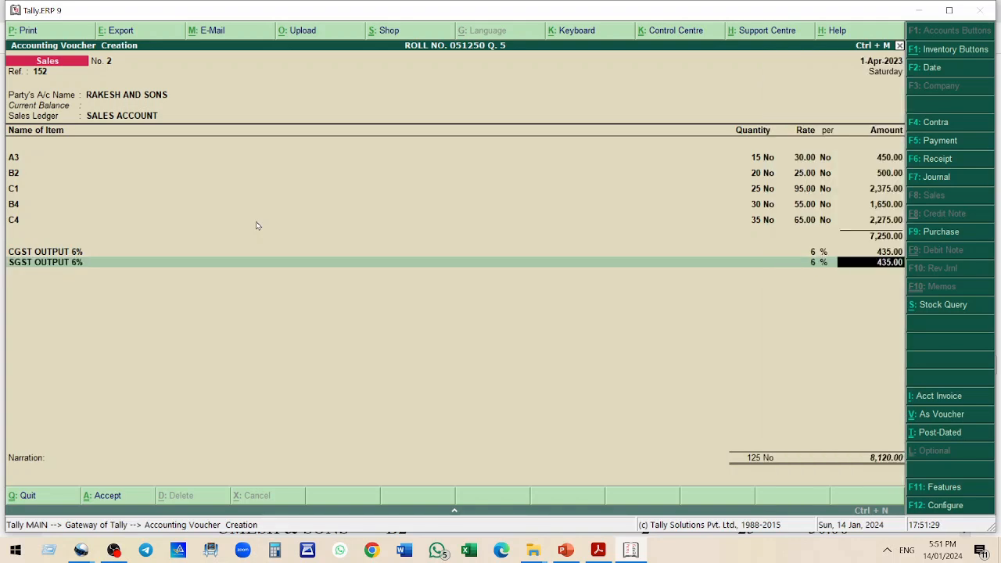
key("Return")
key("Return")
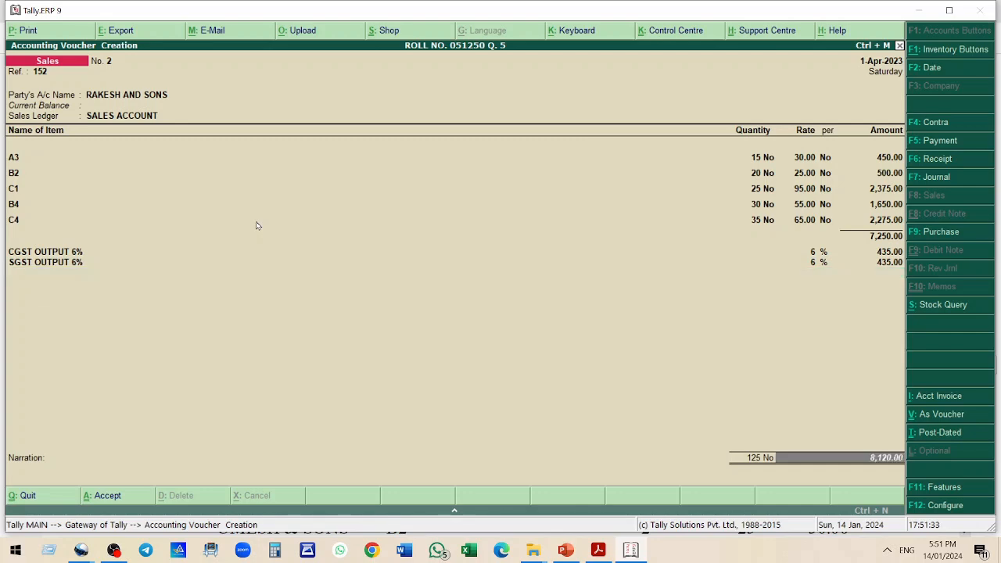
Compare the voucher totals with bill 2 in the practice question and accept the sales voucher
key("alt+Tab")
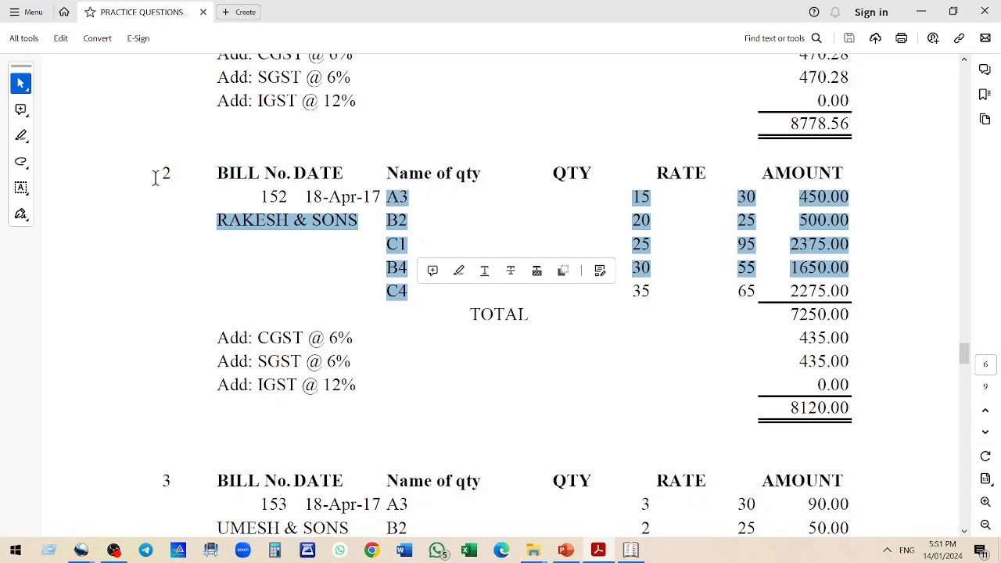
left_click_drag(155, 173, 172, 174)
left_click_drag(787, 409, 855, 407)
key("alt+Tab")
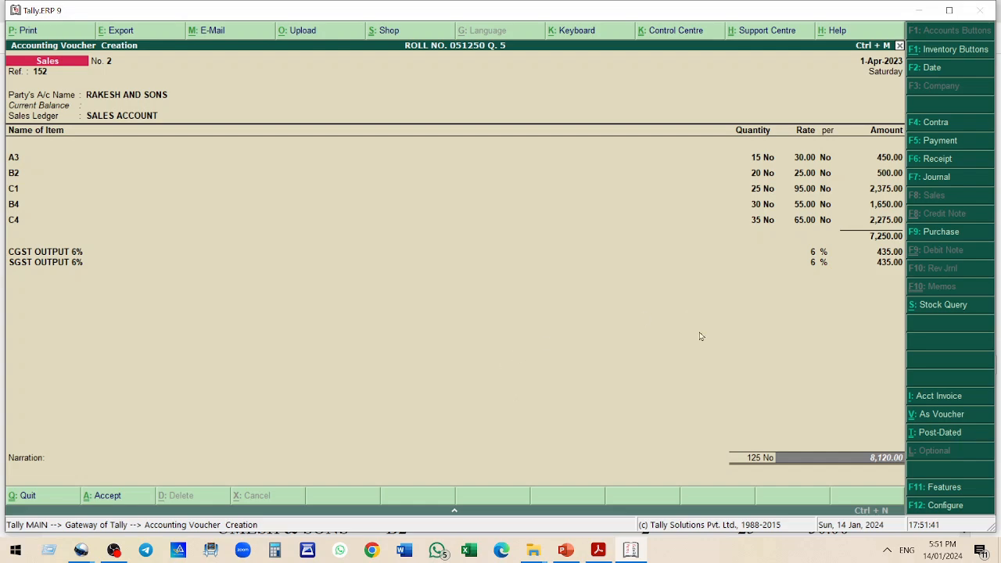
key("Return")
key("Return")
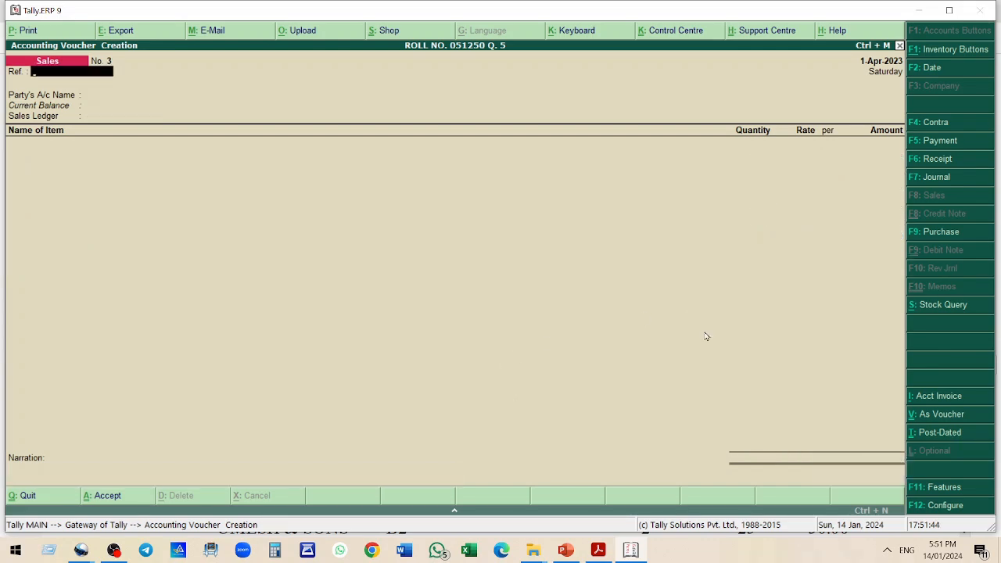
Look up bill 3 in the practice question and enter reference number 153
key("alt+Tab")
scroll(628, 298, "down", 6)
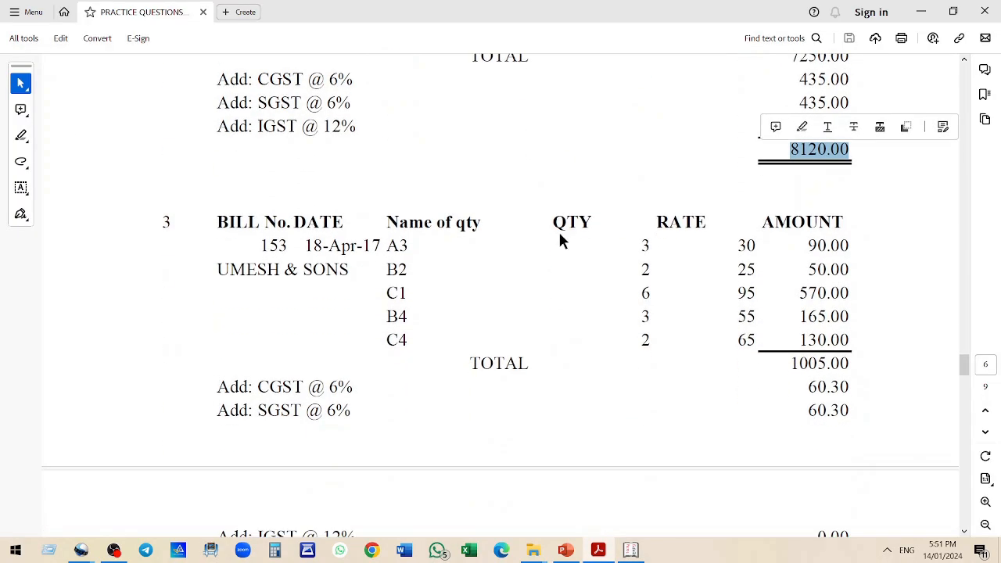
scroll(556, 229, "down", 1)
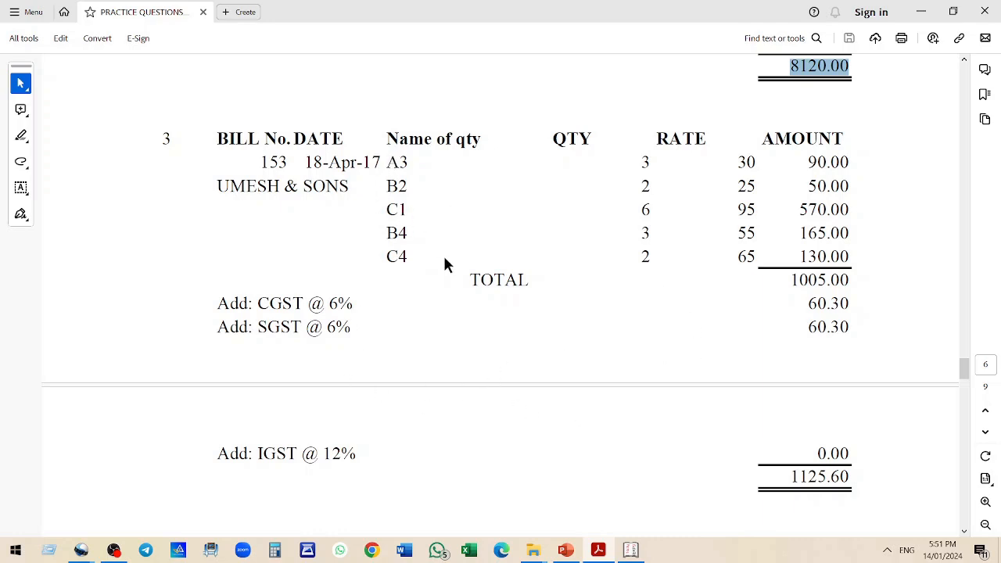
key("alt+Tab")
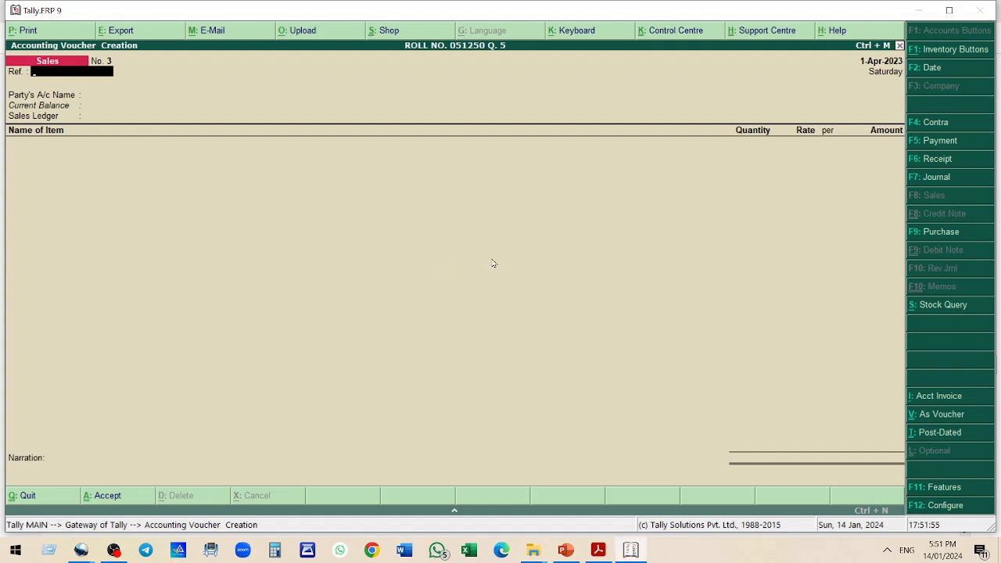
type("153")
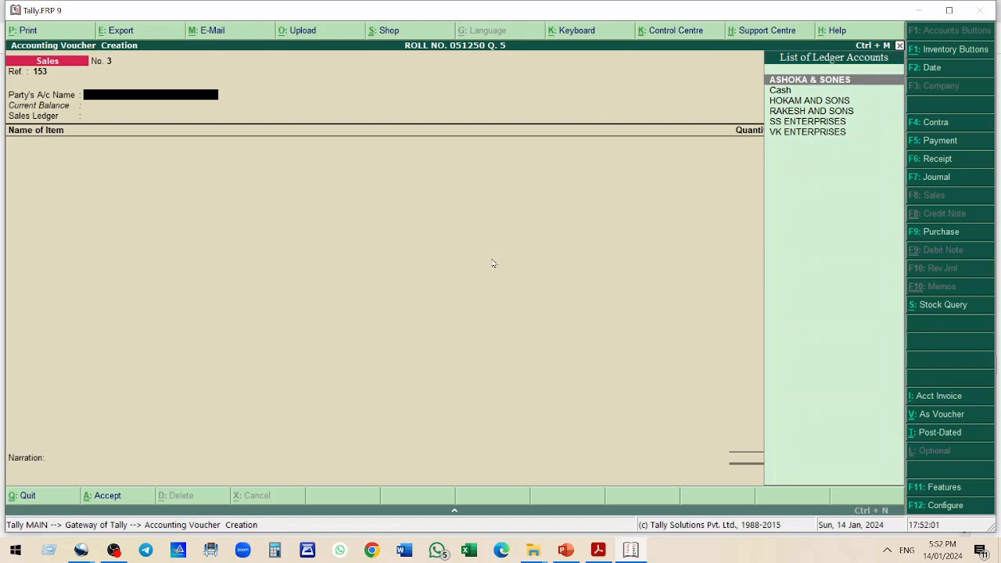
Create the party ledger UMESH & SONS under Sundry Debtors and accept the party details
key("alt+c")
type("UMESH")
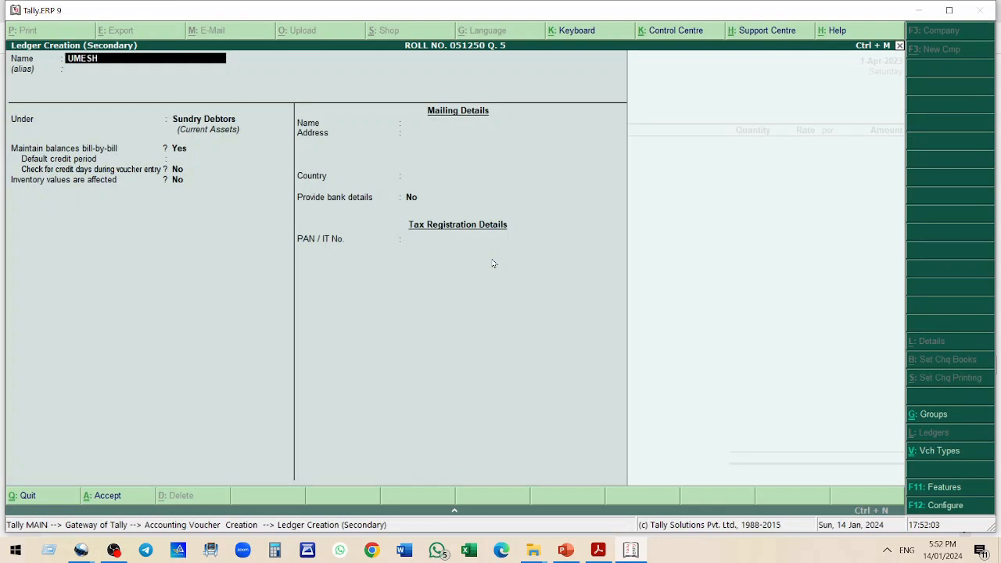
type(" & SONS")
key("Return")
key("Return")
key("Return")
key("Return")
key("Return")
key("Return")
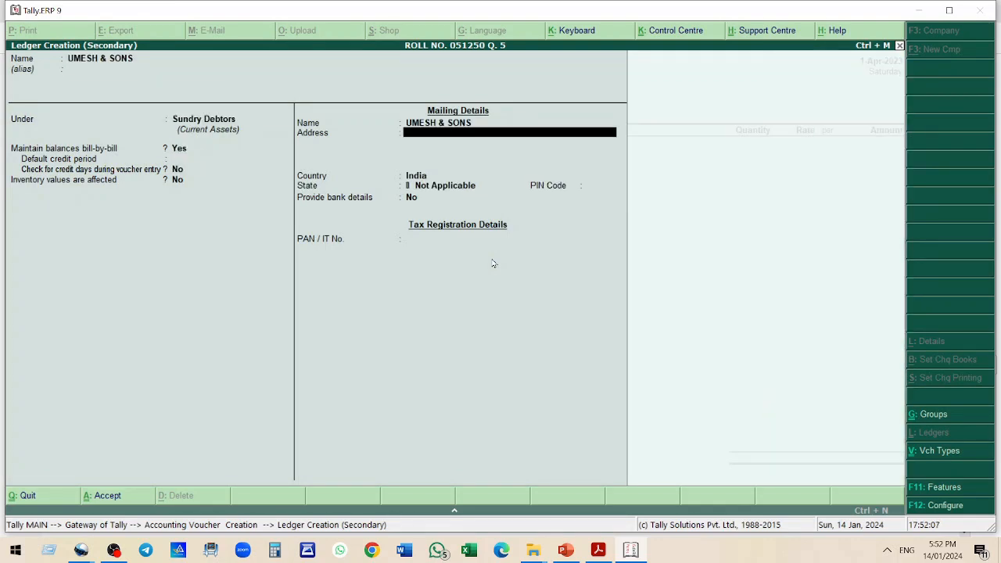
key("ctrl+a")
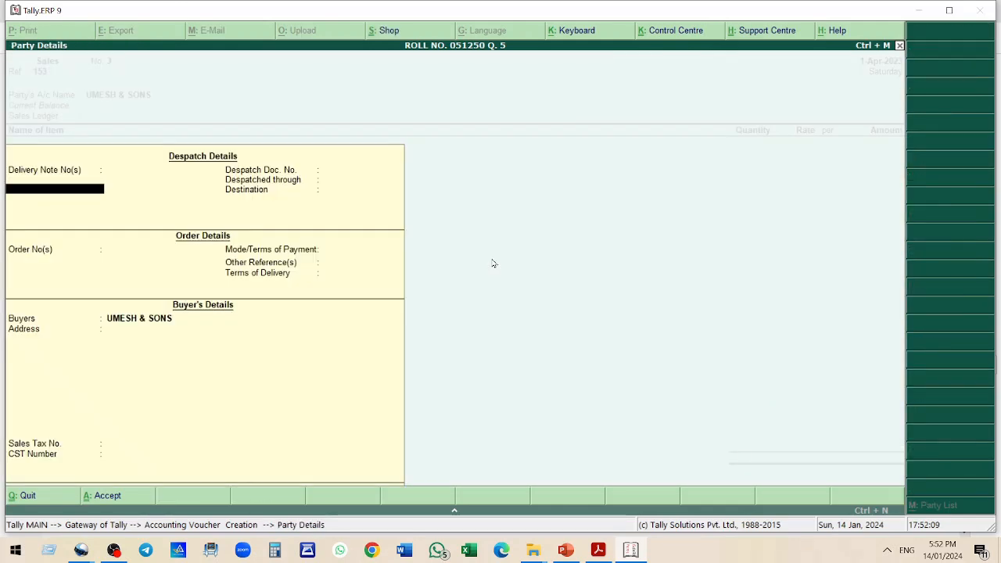
key("ctrl+a")
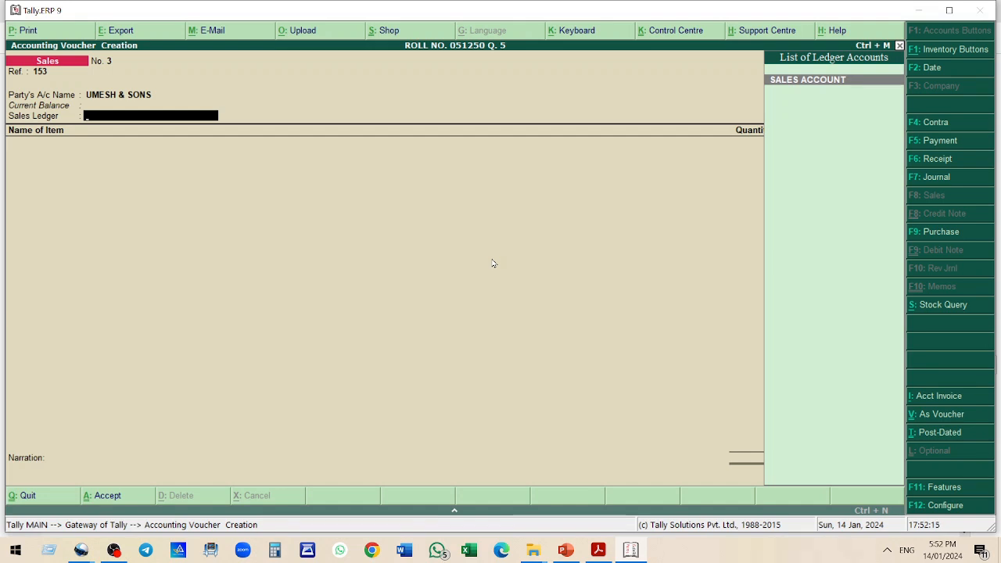
Choose SALES ACCOUNT as sales ledger and add item A3 with quantity 3 at rate 30
key("Return")
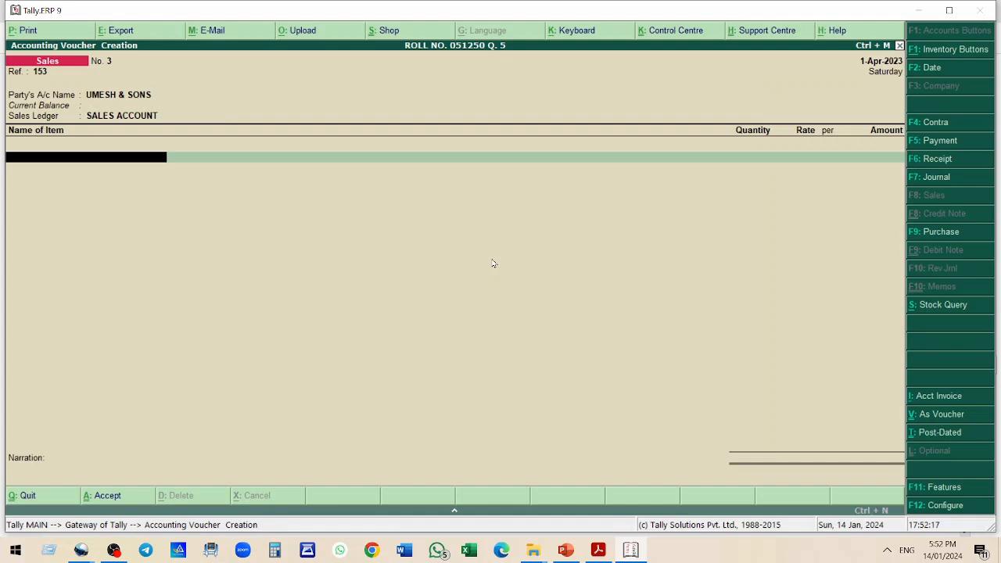
type("A3")
key("Return")
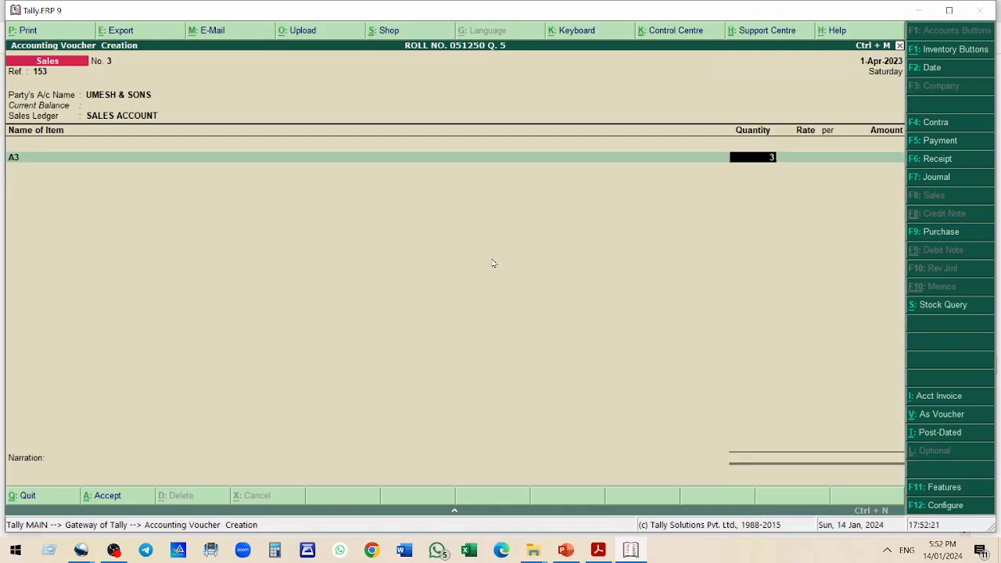
key("Return")
type("30")
key("Return")
Add item B2 with quantity 2 at rate 25
key("Return")
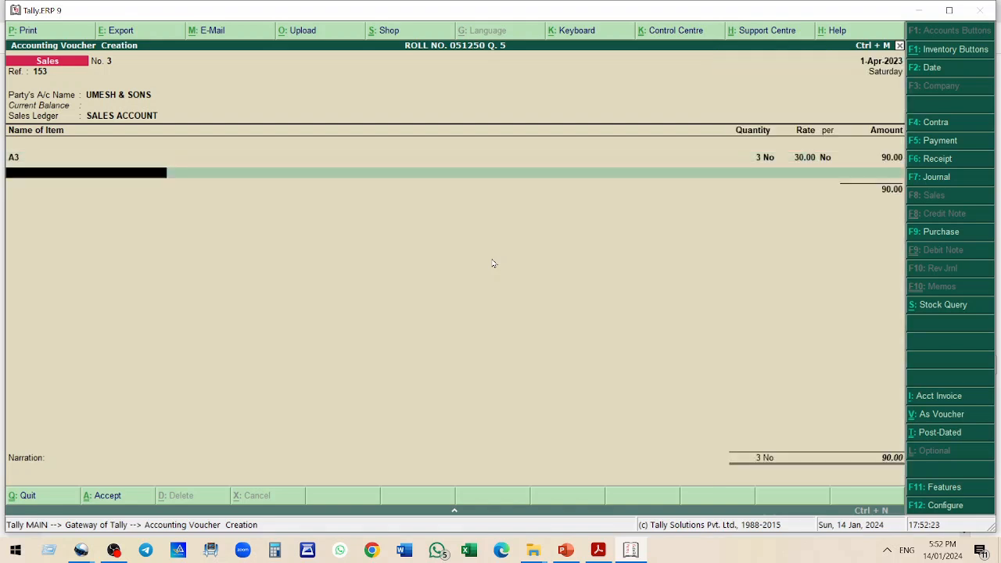
type("B2")
key("Return")
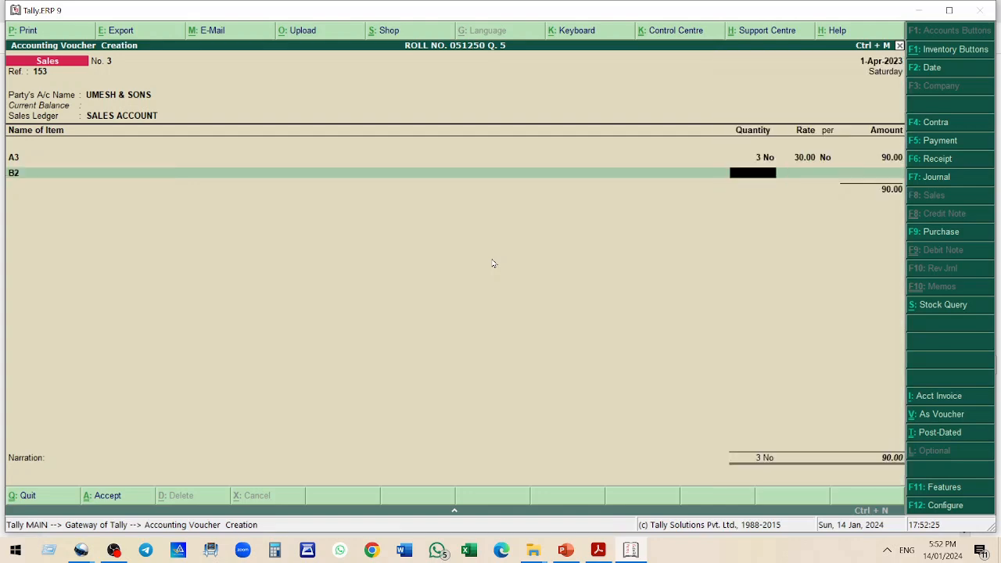
type("2")
key("Return")
type("25")
key("Return")
key("Return")
key("BackSpace")
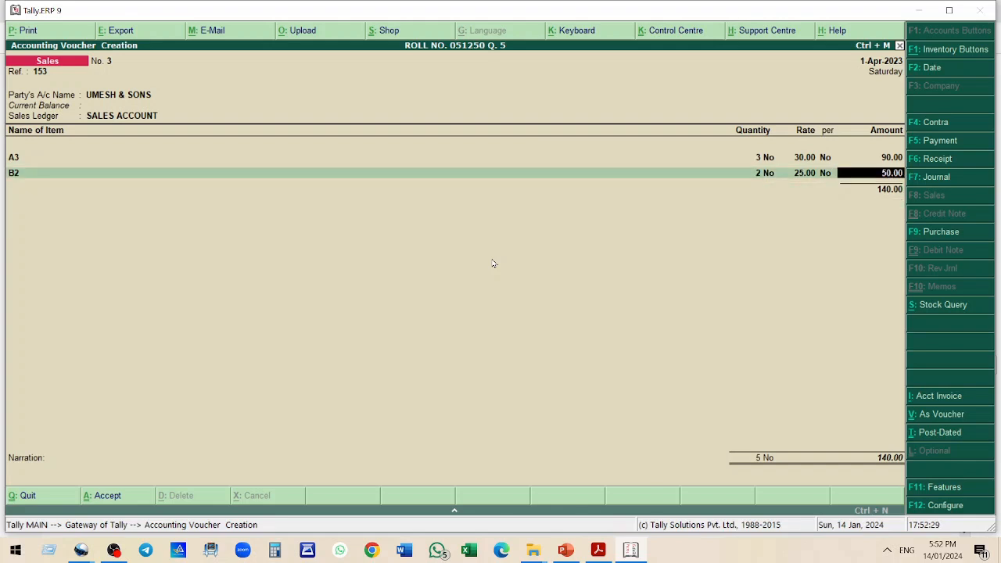
key("Return")
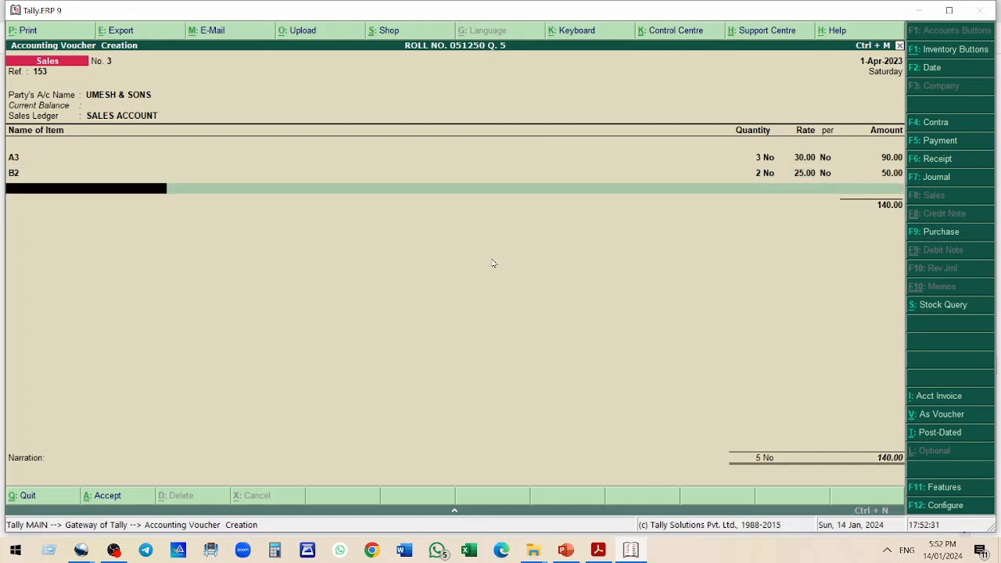
Add item C1 with quantity 6 at rate 95
type("C1")
key("Return")
type("6")
key("Return")
type("95")
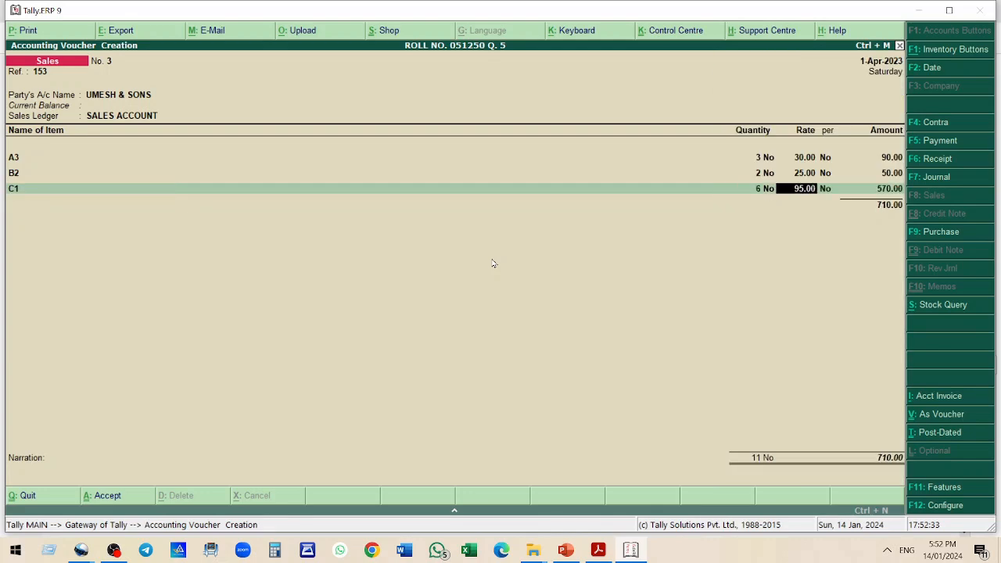
key("Return")
key("Return")
key("Return")
key("Return")
key("BackSpace")
key("Return")
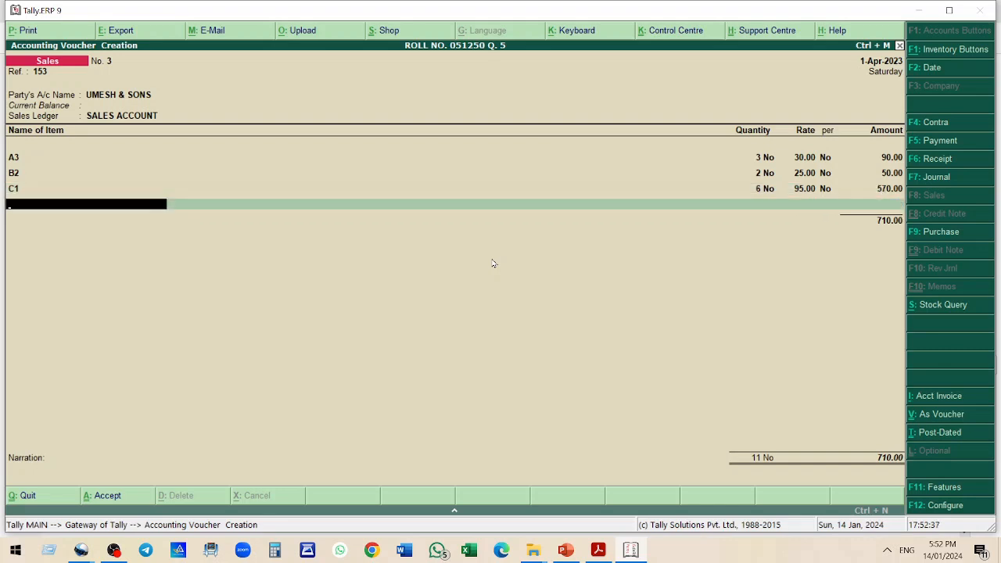
Add item B4 with quantity 3 at rate 55
type("B4")
key("Return")
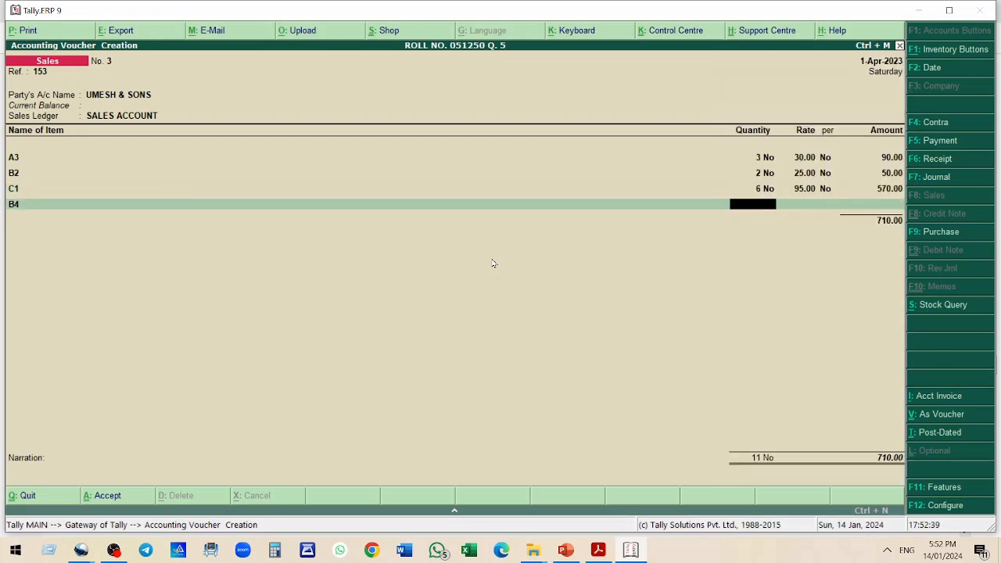
type("3")
key("Return")
type("55")
key("Return")
key("Return")
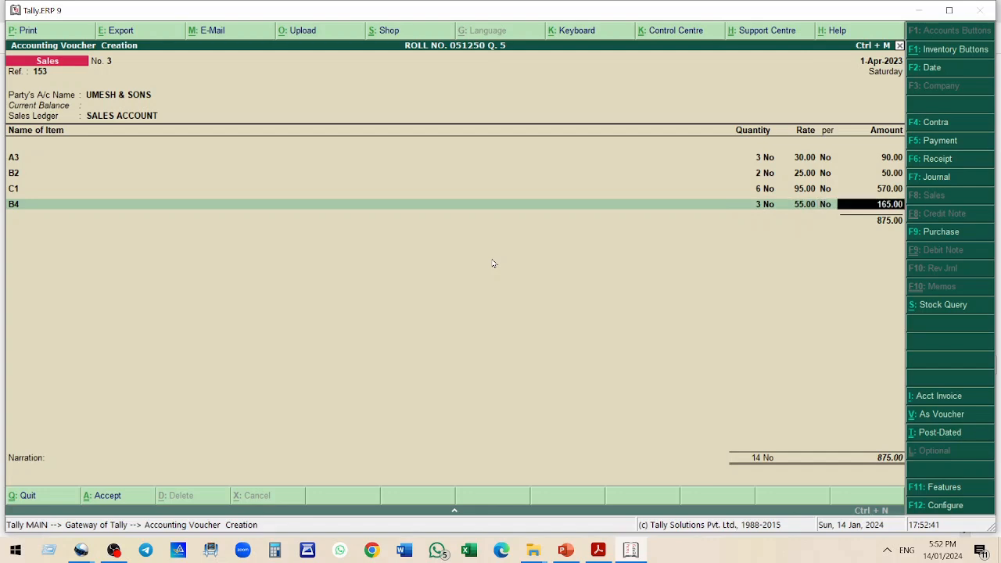
key("Return")
Add item C4 with quantity 2 at rate 65
type("C4")
key("Return")
type("2")
key("Return")
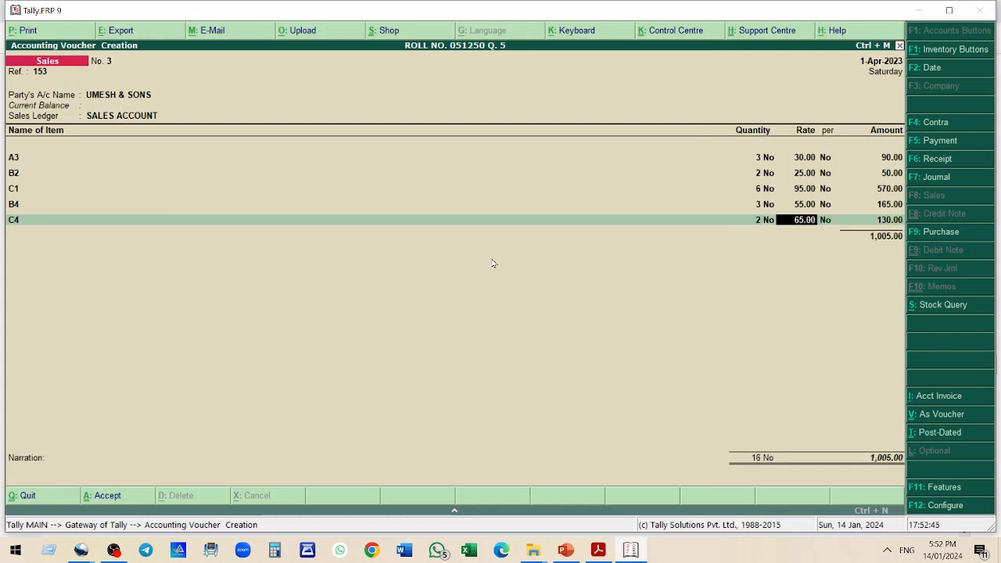
type("65")
key("Return")
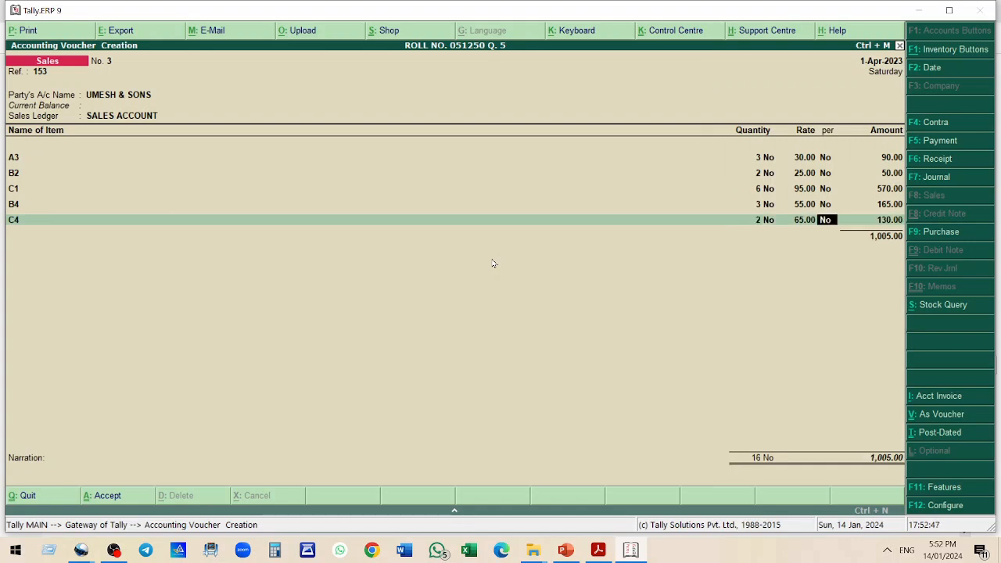
key("Return")
key("Return")
key("Return")
key("Return")
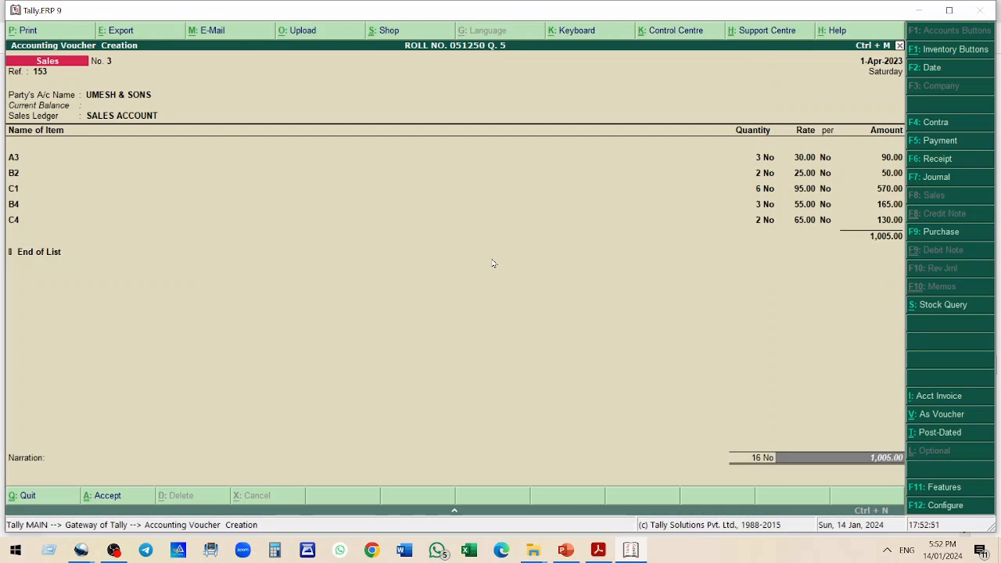
Add the CGST OUTPUT 6% tax ledger below the items
key("BackSpace")
type("c")
key("Down")
key("Return")
Add the SGST OUTPUT 6% tax ledger and move on to the narration
key("Return")
key("Return")
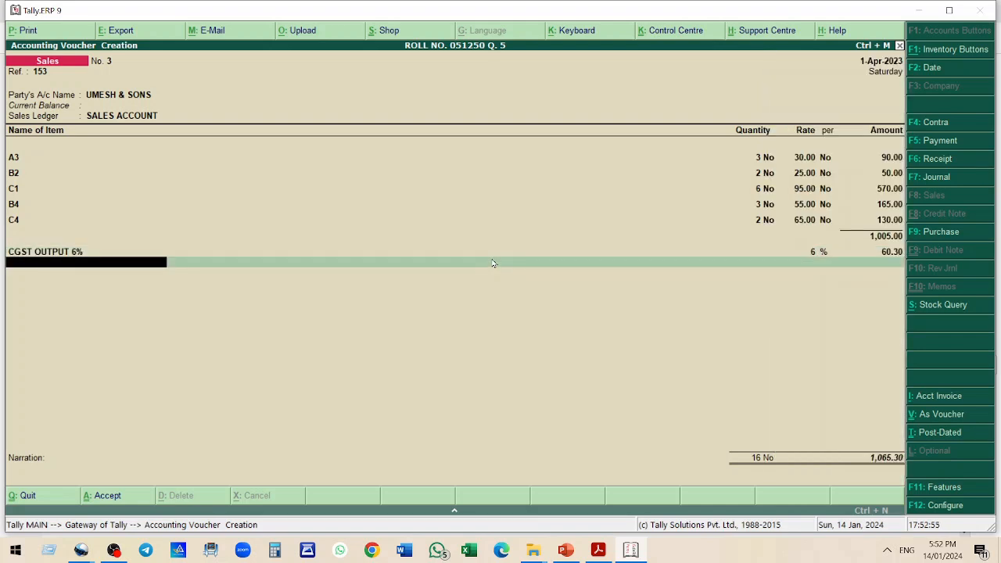
type("s")
key("Down")
key("Down")
key("Return")
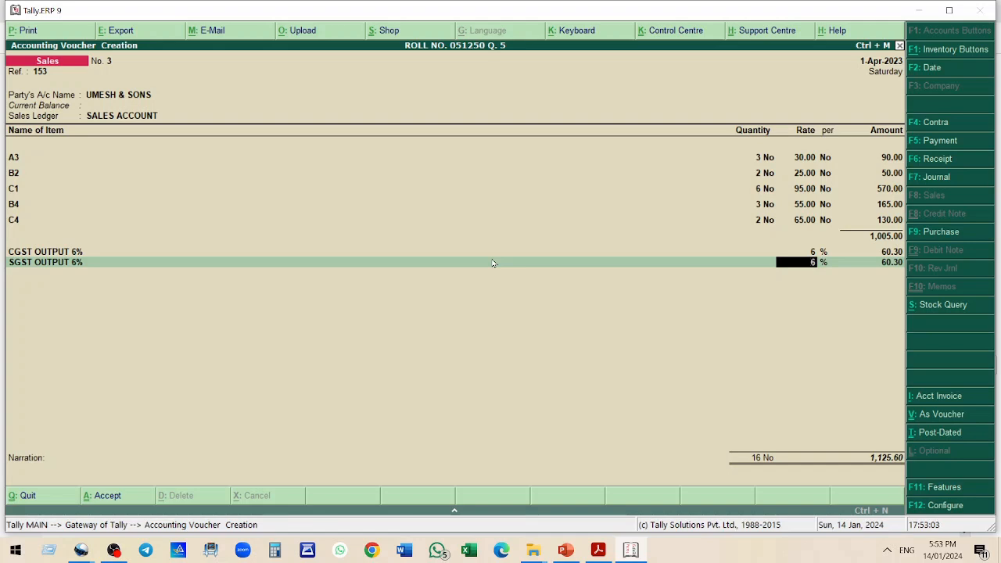
key("Return")
key("Return")
key("Return")
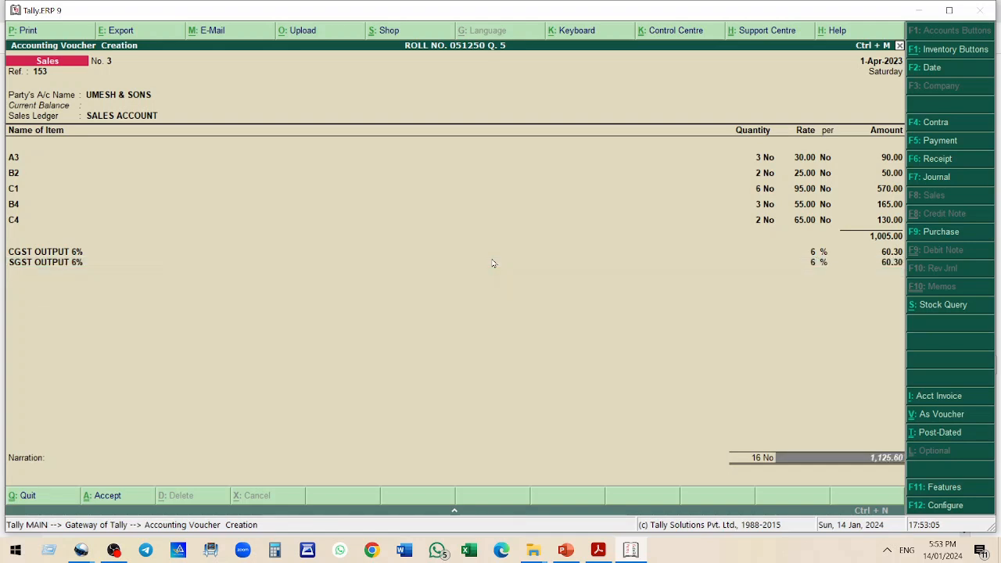
Accept the sales voucher for bill 153 and check bill 154 in the practice questions PDF
key("Return")
key("Return")
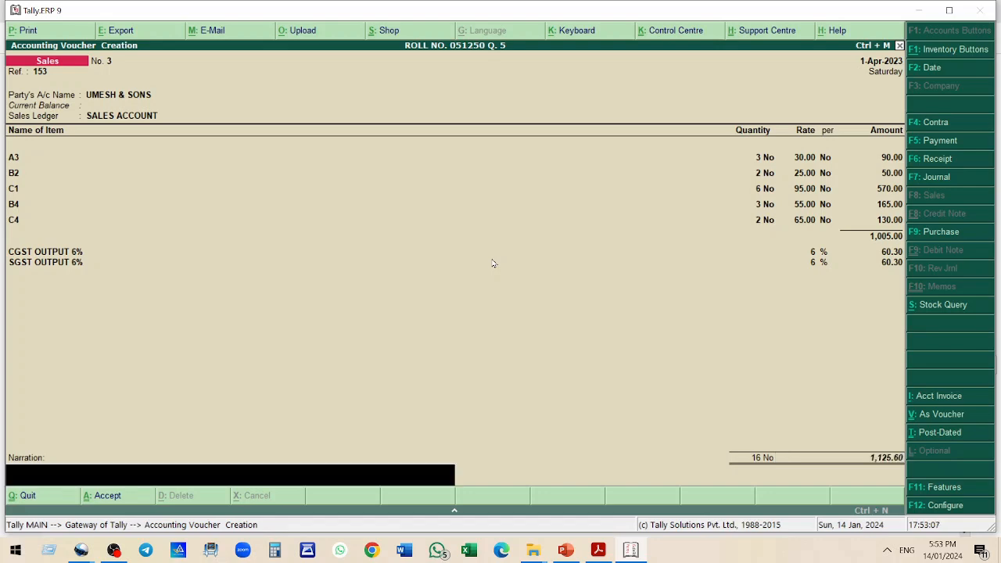
key("Return")
key("alt+Tab")
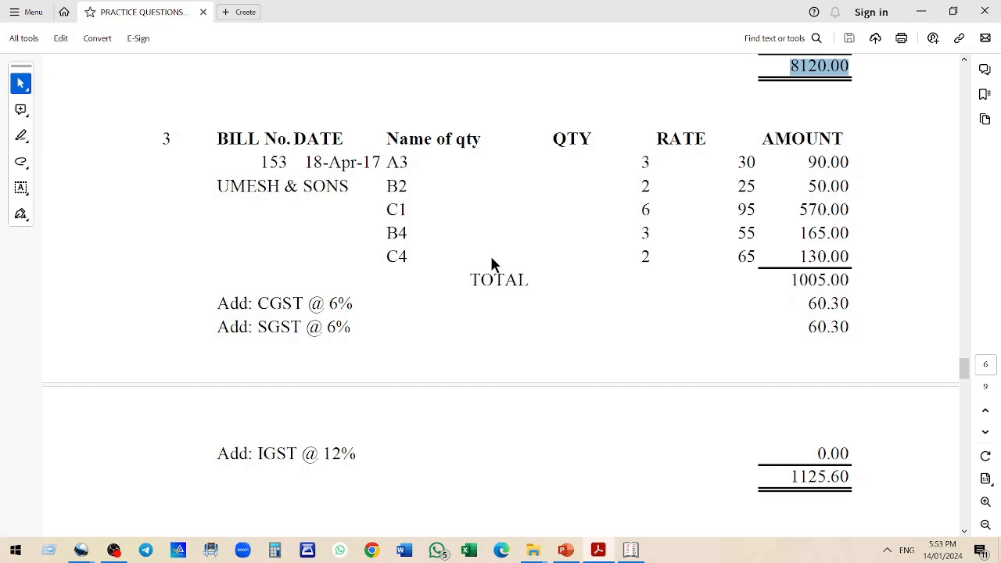
scroll(492, 264, "down", 5)
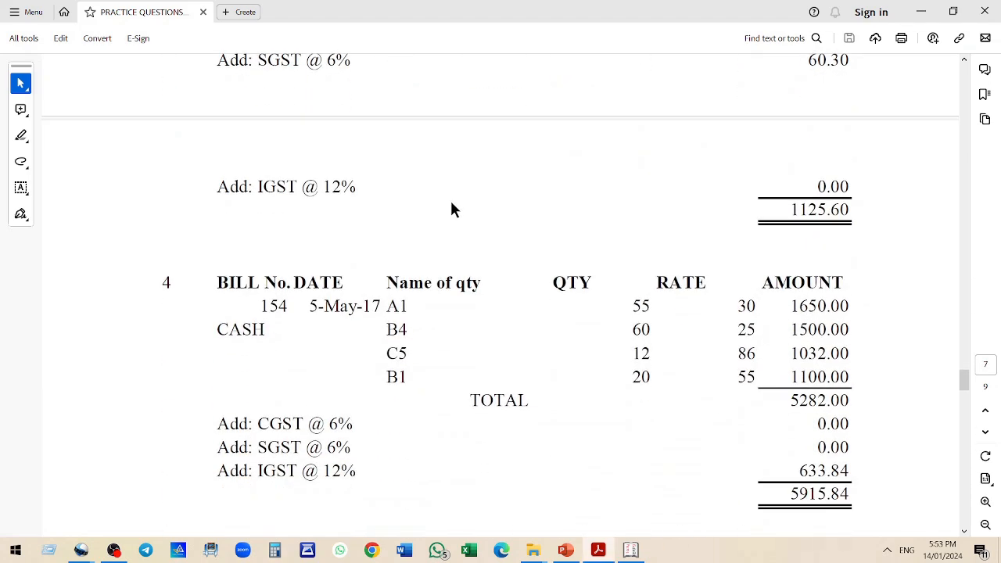
scroll(451, 202, "down", 2)
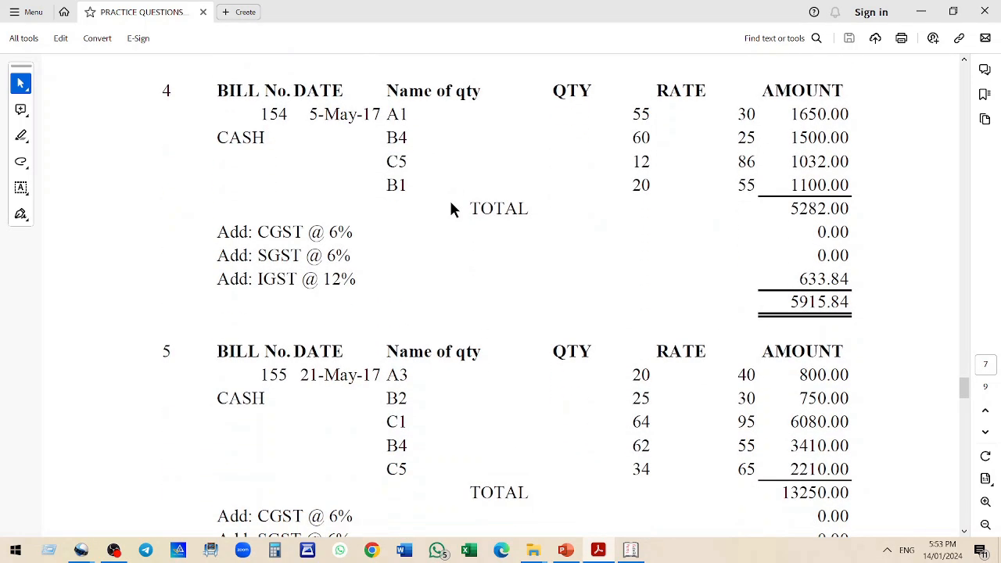
scroll(451, 202, "up", 1)
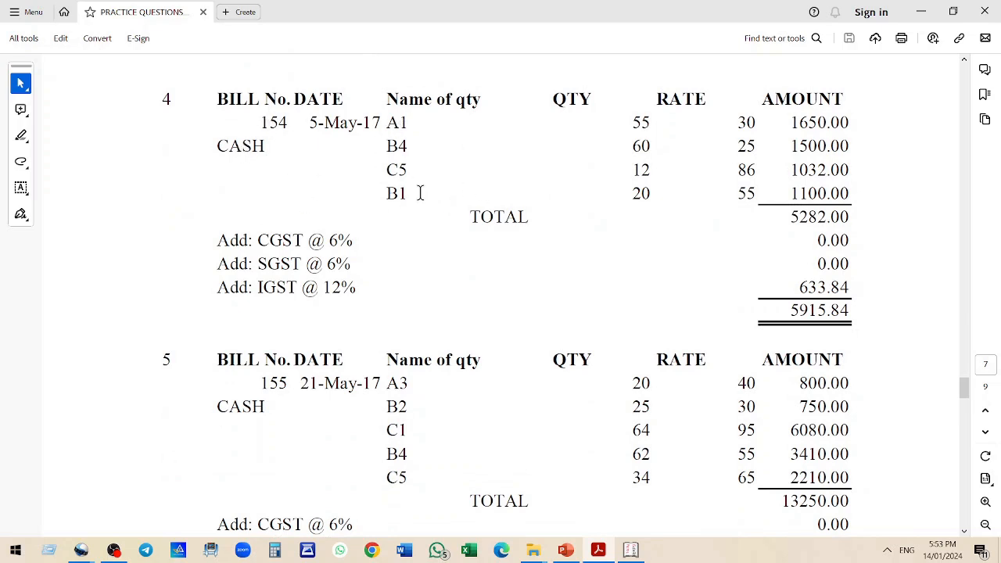
key("alt+Tab")
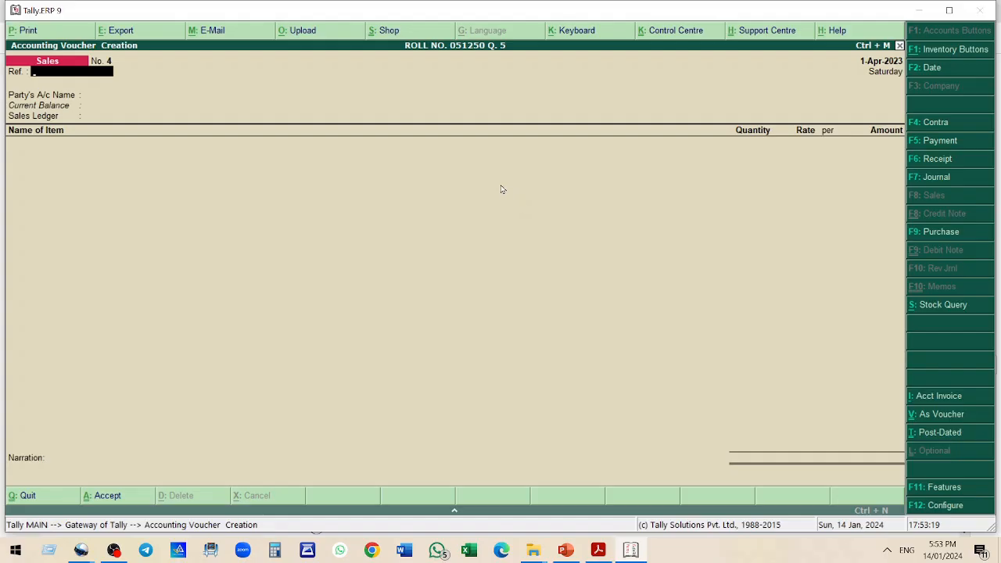
Start sales bill 154 with reference 154, party Cash and SALES ACCOUNT as the sales ledger
type("154")
key("Return")
type("c")
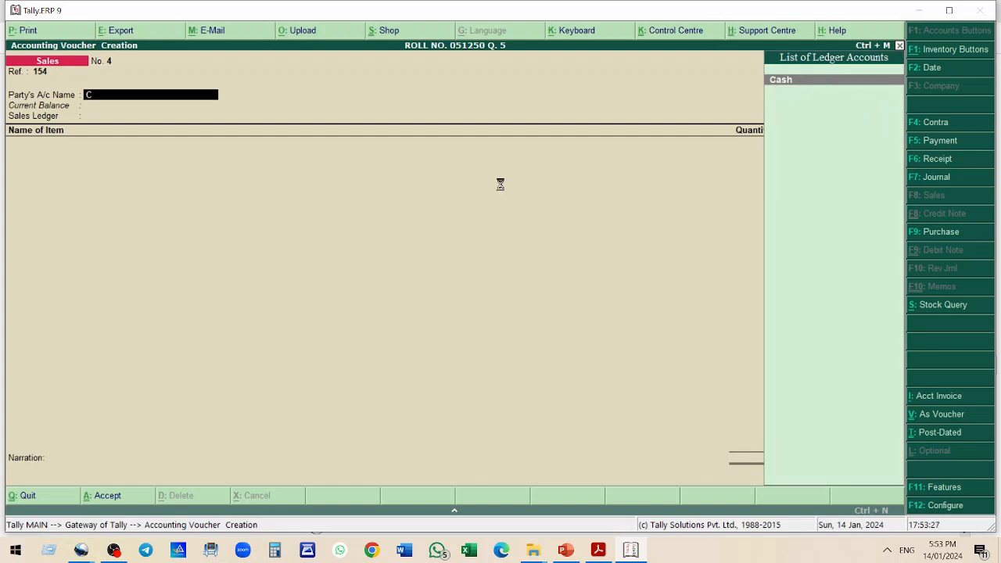
key("Return")
key("Return")
key("Return")
key("ctrl+a")
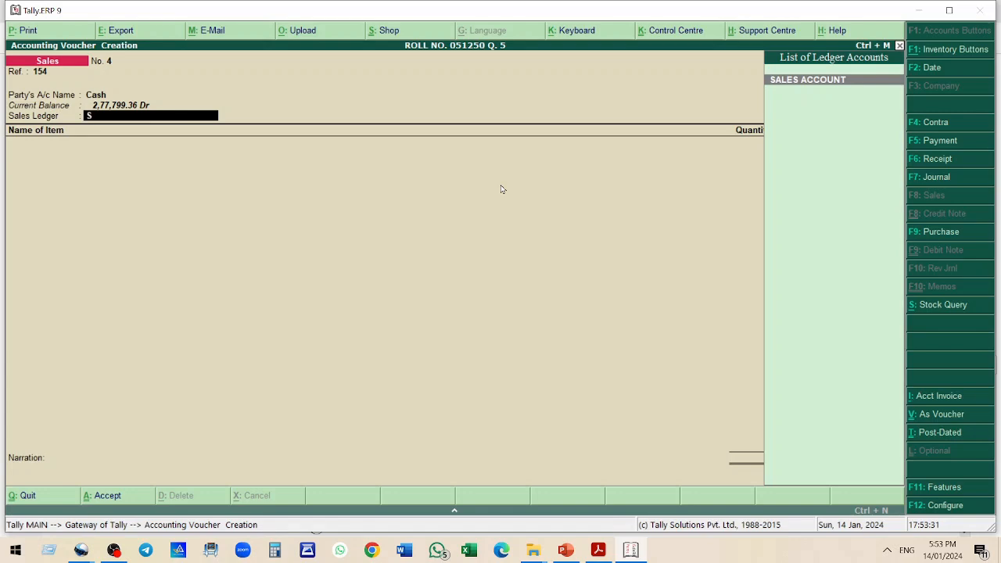
key("Return")
Add item A1 with quantity 55 at rate 30
type("A1")
key("Return")
type("55")
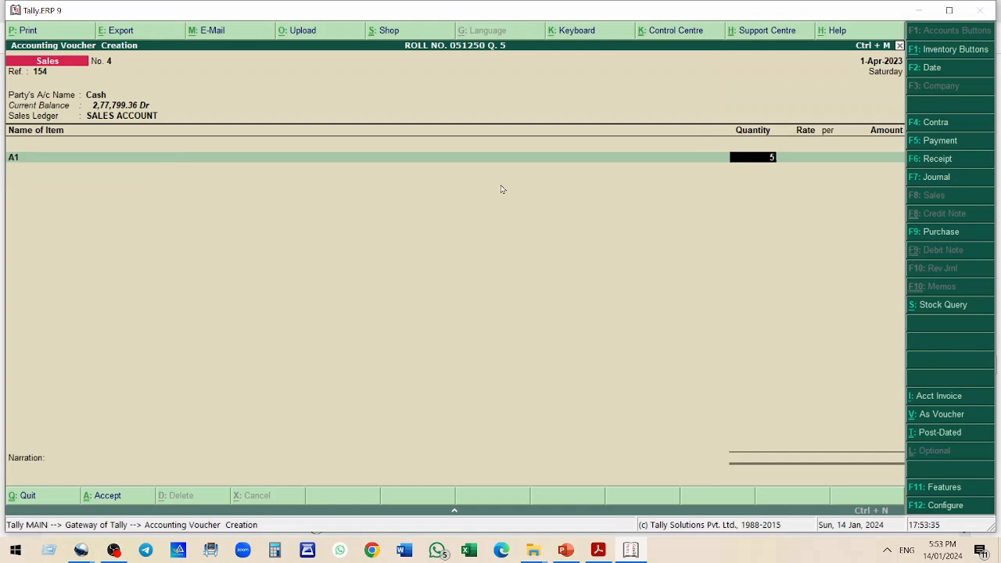
key("Return")
key("Return")
Add item B4 with quantity 60 at rate 25
key("Return")
key("Return")
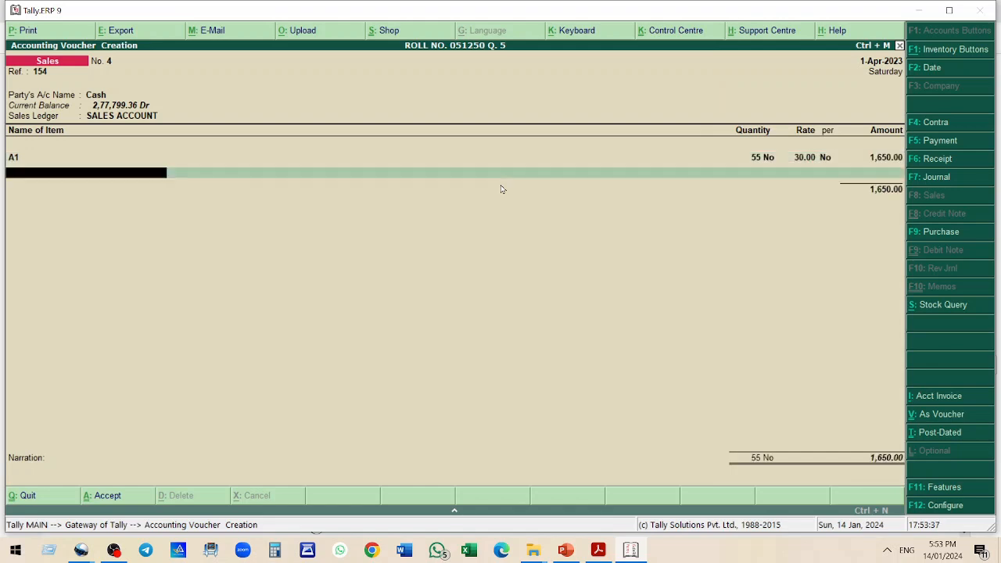
type("B4")
key("Return")
type("60")
Add item C5 with quantity 12 at rate 86
key("Return")
type("25")
key("Return")
key("Return")
key("Return")
type("C5")
key("Return")
type("12")
key("Return")
type("86")
key("Return")
key("Return")
Add item B1 with quantity 20 at rate 55 and close the item list
key("Return")
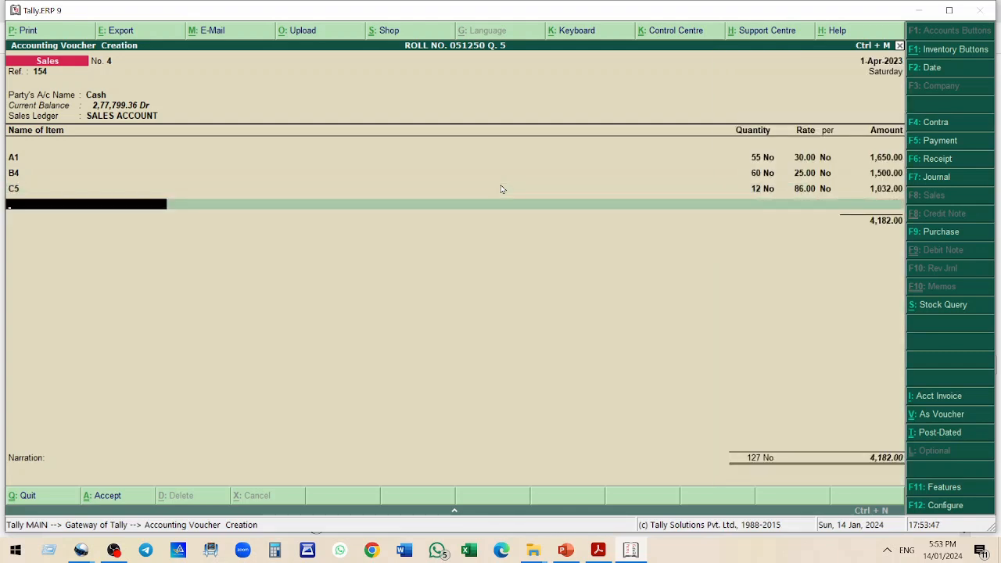
type("B1")
key("Return")
type("20")
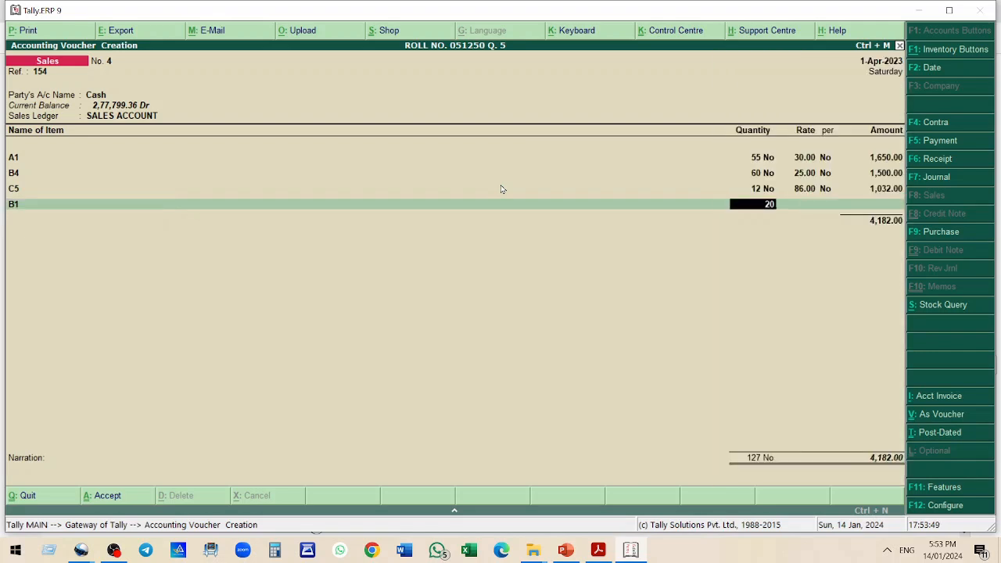
key("Return")
type("55")
key("Return")
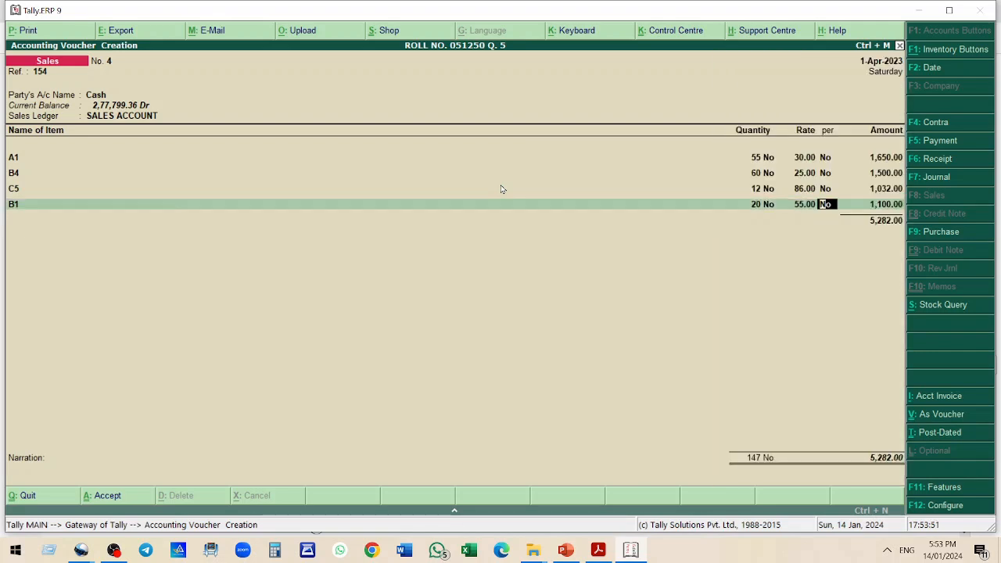
key("Return")
key("Return")
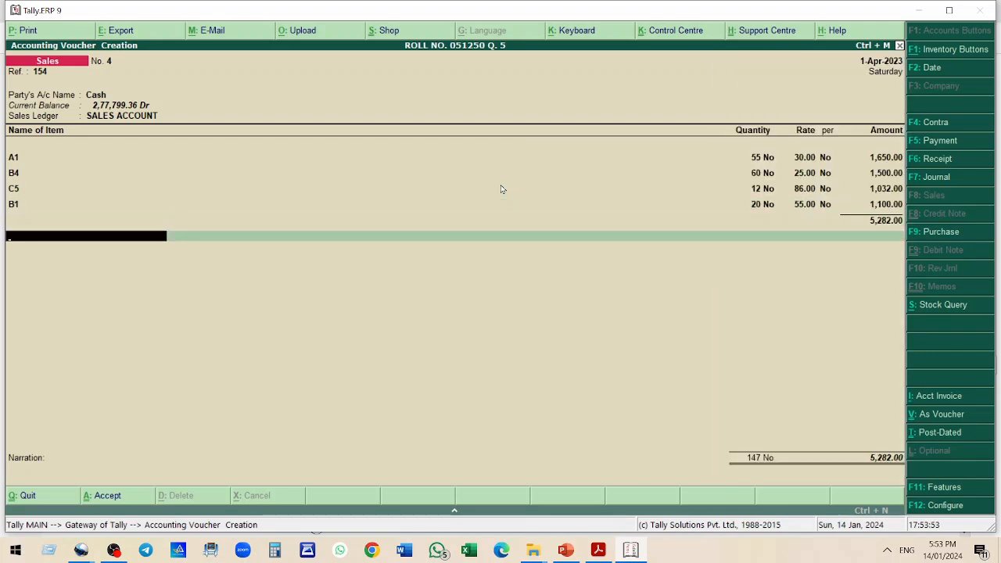
Create a new ledger named IGST OUTPUT 12% under Duties & Taxes from within the voucher
key("alt+Tab")
left_click_drag(217, 287, 372, 290)
key("alt+Tab")
key("alt+c")
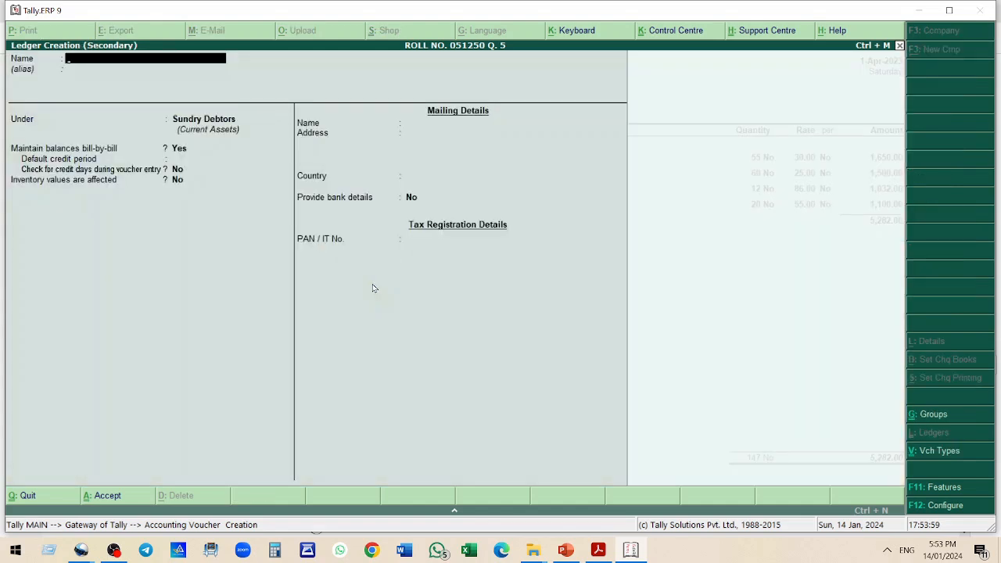
type("IGST OUTPUT")
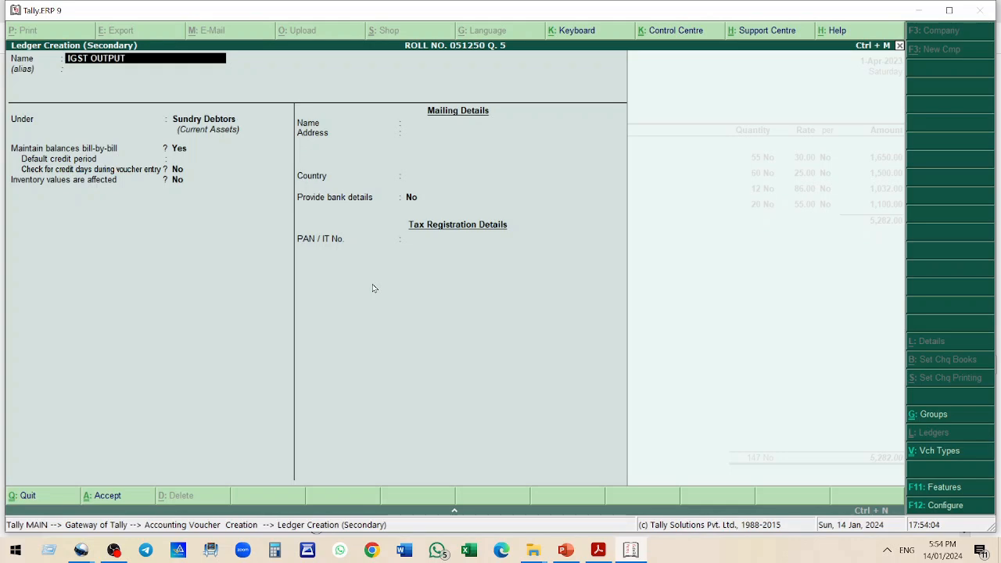
type(" 12%")
key("Return")
key("Return")
key("BackSpace")
type("D")
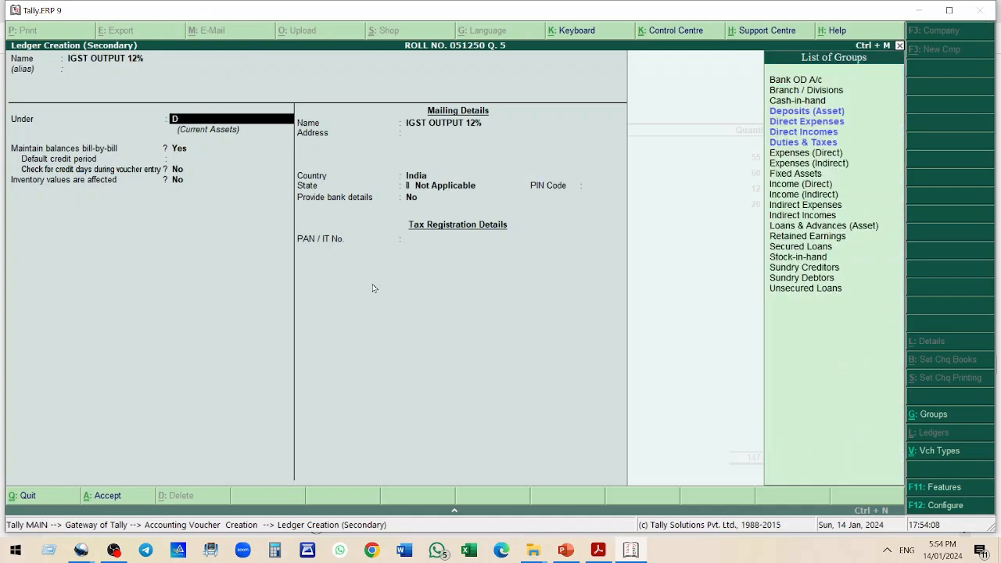
key("Down")
Set the ledger's duty type to Others, percentage to 12 and calculation method to On Total Sales, then save it
key("Return")
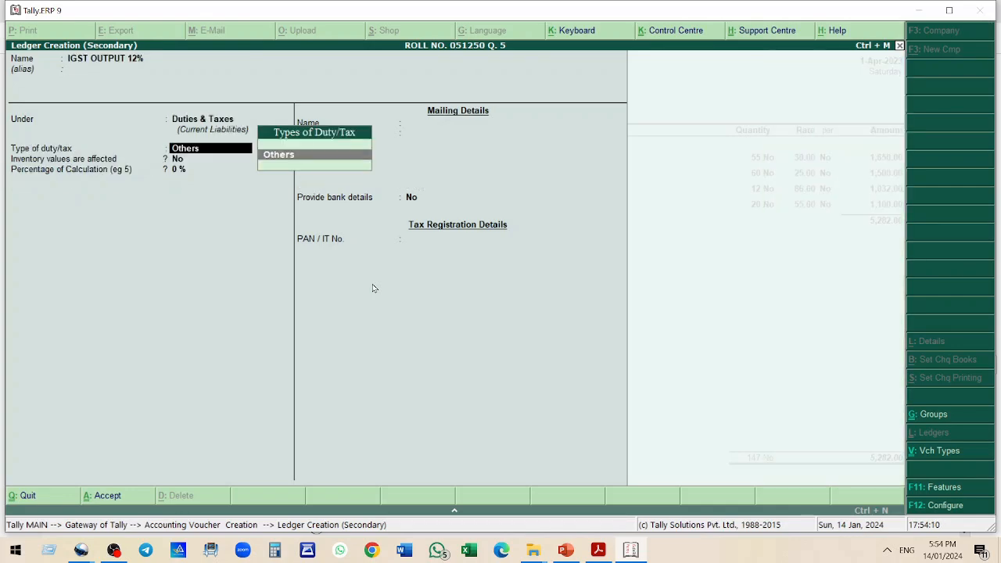
key("Return")
type("12")
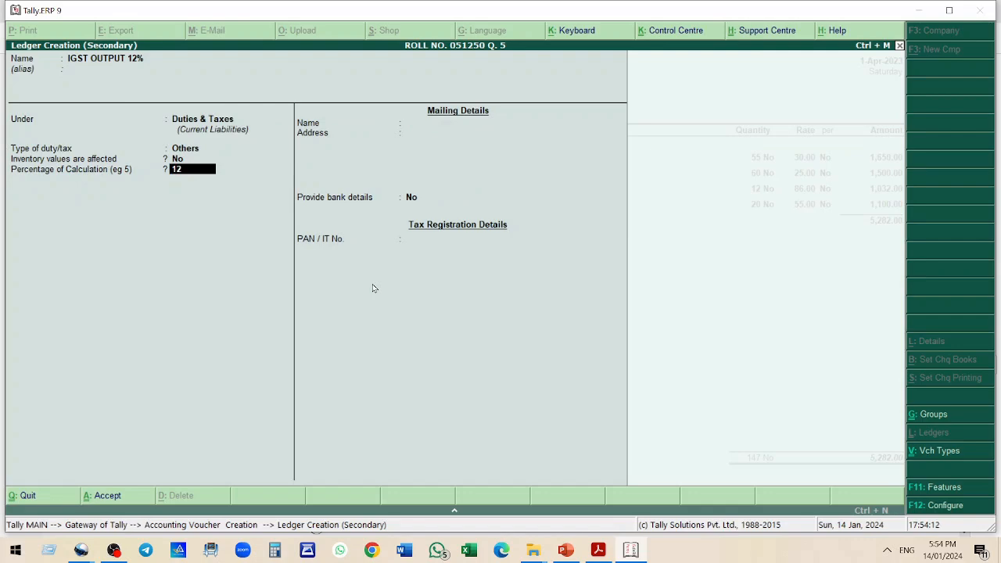
key("Return")
key("Down")
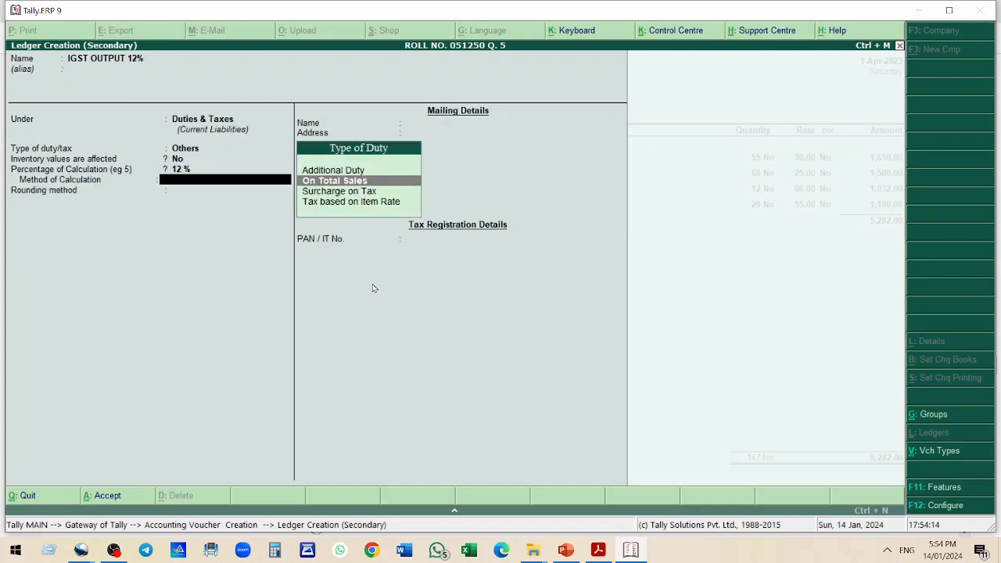
key("Return")
key("Return")
key("Return")
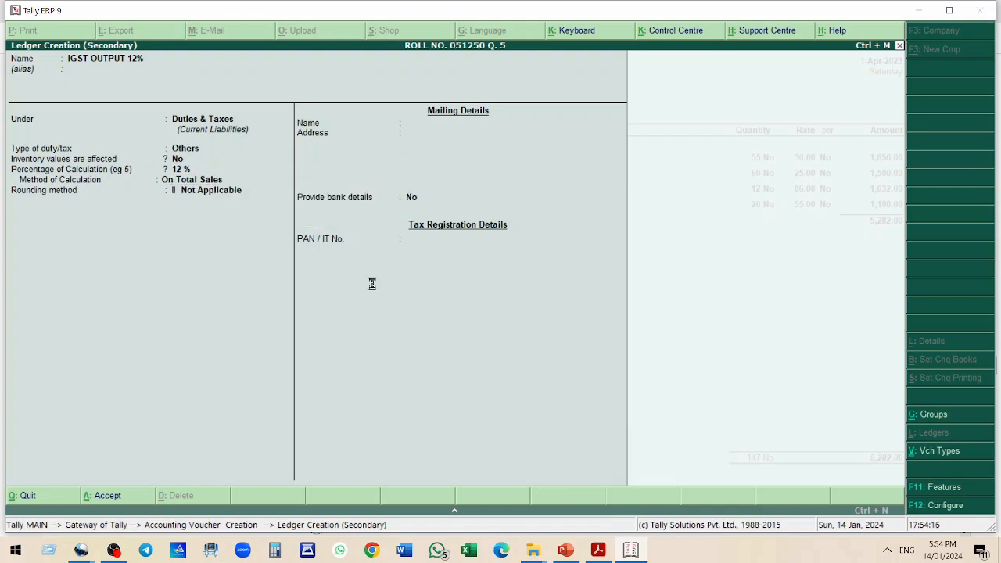
key("Return")
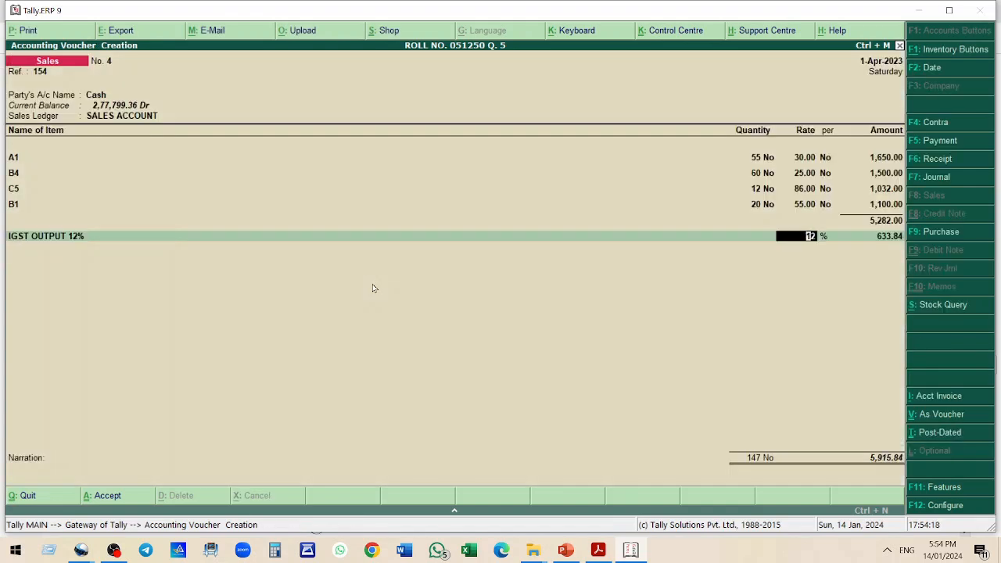
Apply the IGST OUTPUT 12% ledger to bill 154 and accept the sales voucher
key("Return")
key("Return")
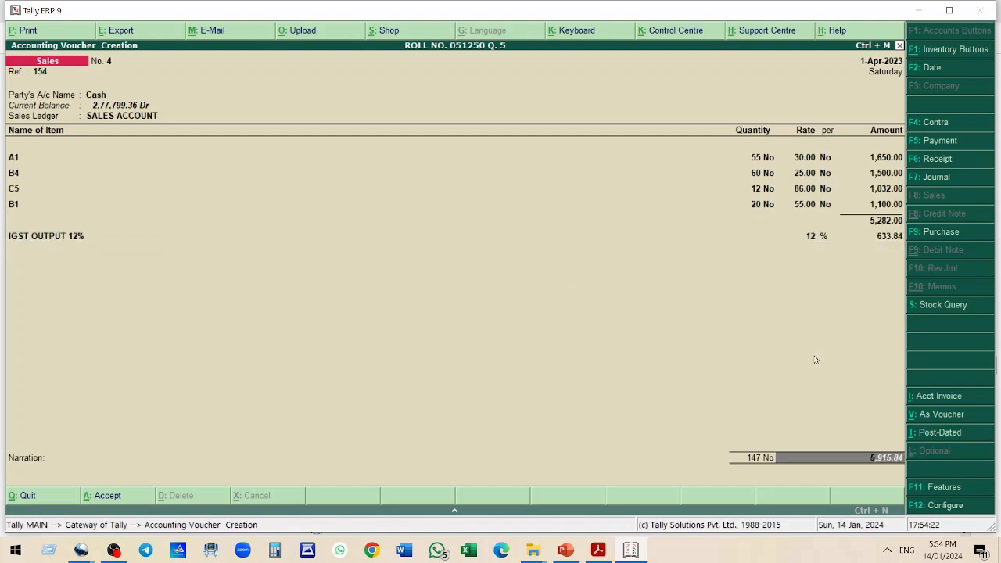
key("alt+Tab")
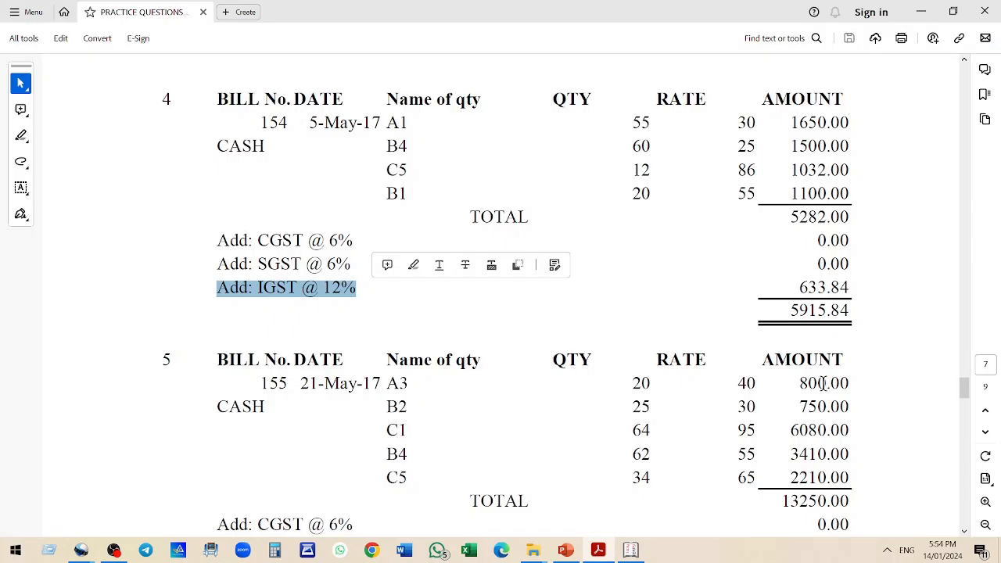
left_click(783, 313)
scroll(670, 329, "down", 3)
scroll(638, 301, "down", 2)
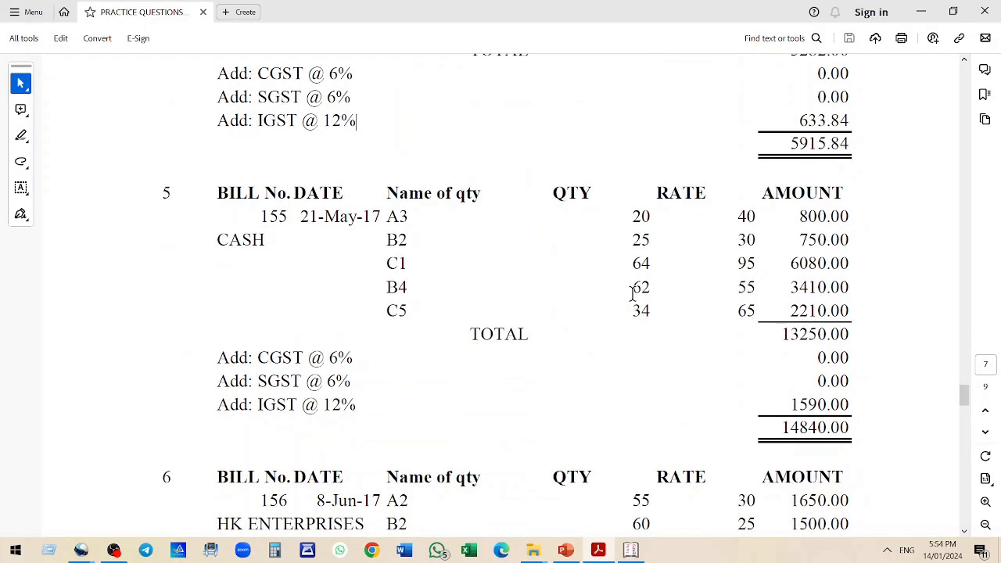
key("alt+Tab")
key("Return")
key("Return")
Check bill 155 in the PDF and start its sales voucher with reference 155, party Cash and SALES ACCOUNT
key("alt+Tab")
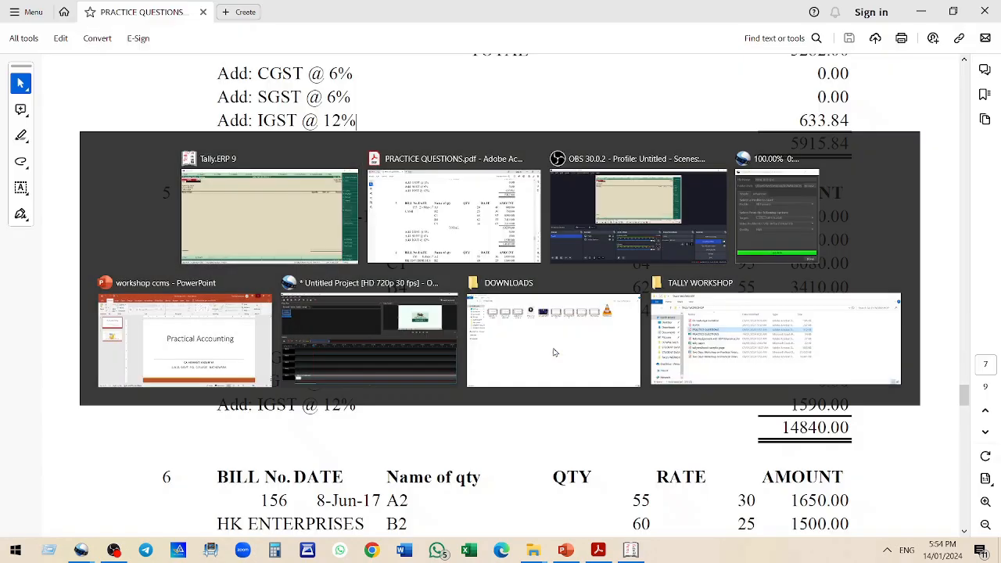
scroll(341, 244, "down", 1)
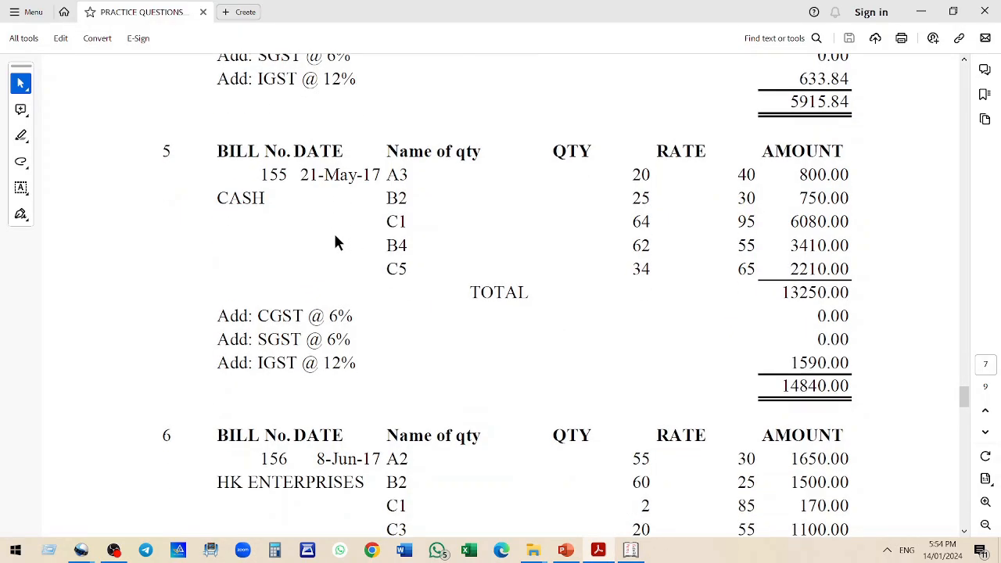
scroll(333, 234, "down", 1)
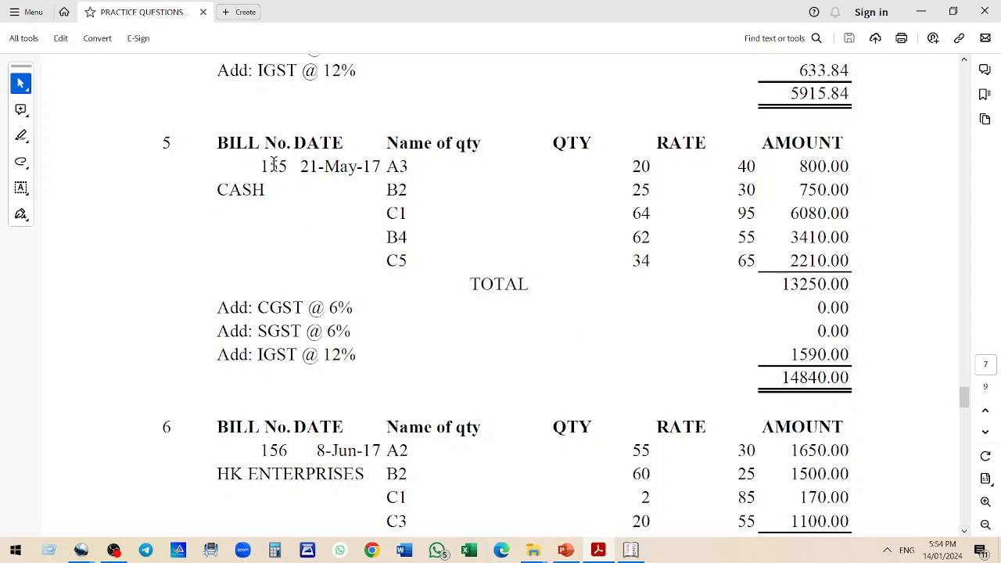
left_click_drag(382, 167, 432, 262)
left_click(404, 214)
left_click(274, 166)
key("alt+Tab")
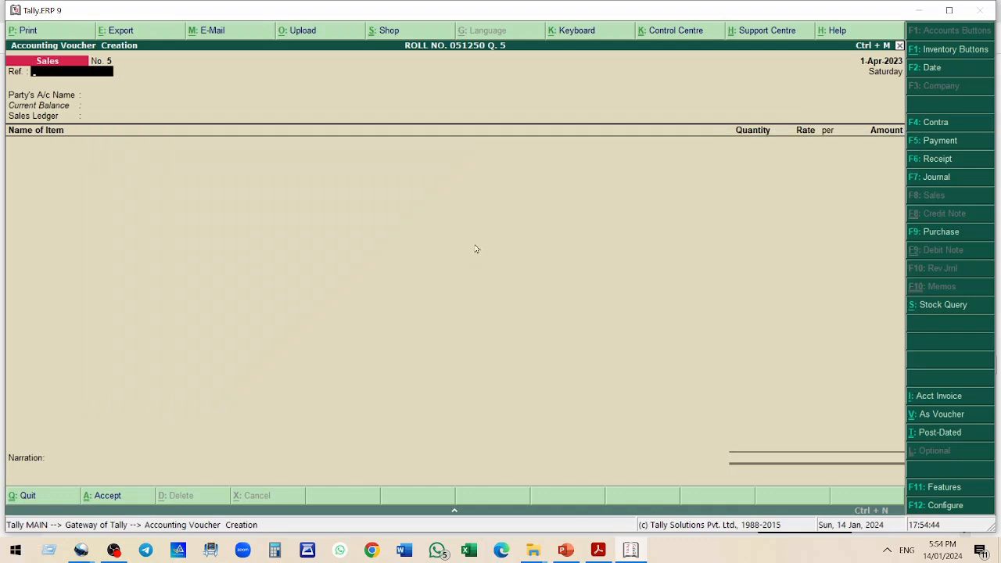
type("155")
key("Return")
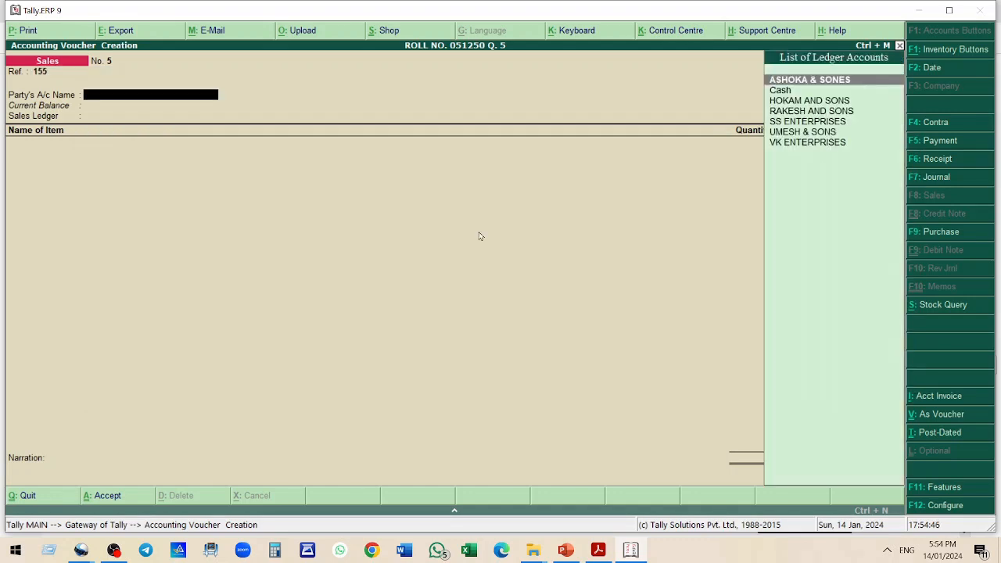
type("c")
key("Return")
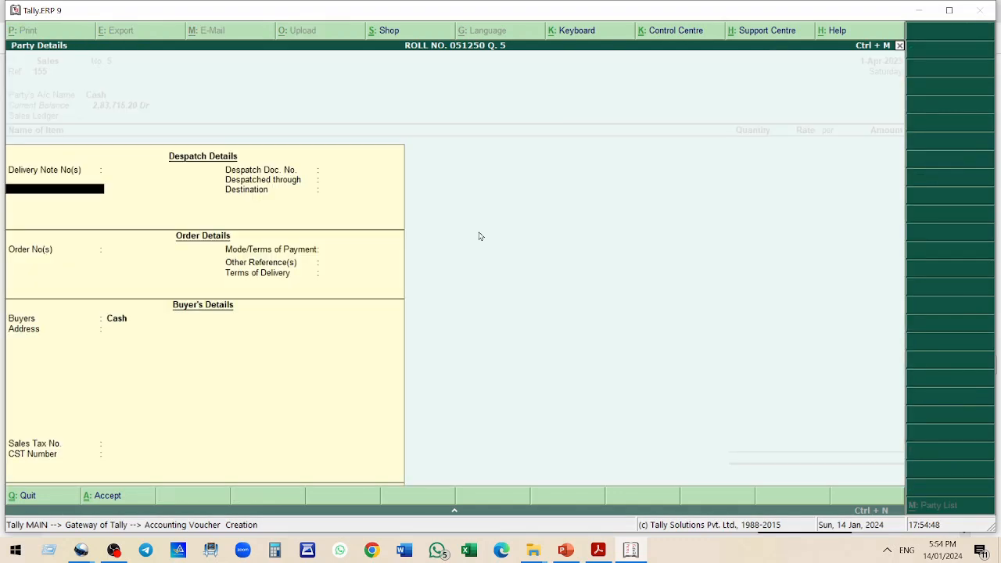
key("ctrl+a")
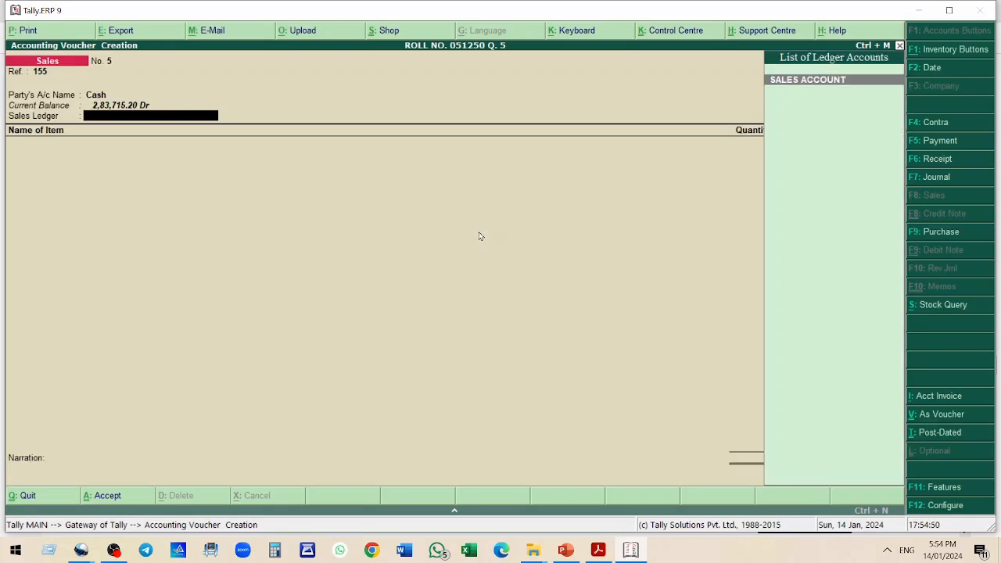
key("Return")
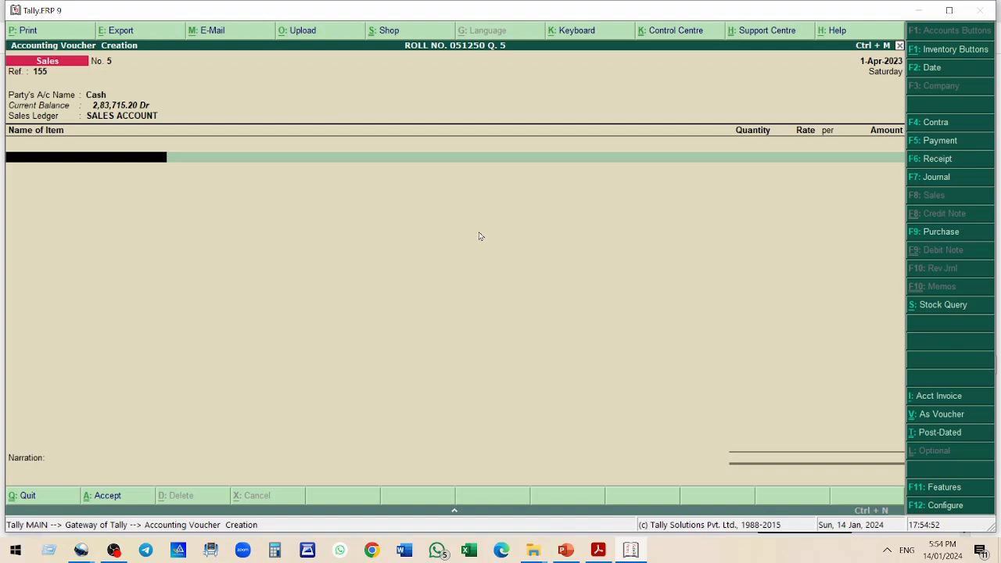
Add item A3 with quantity 20 at rate 40
type("A3")
key("Return")
type("20")
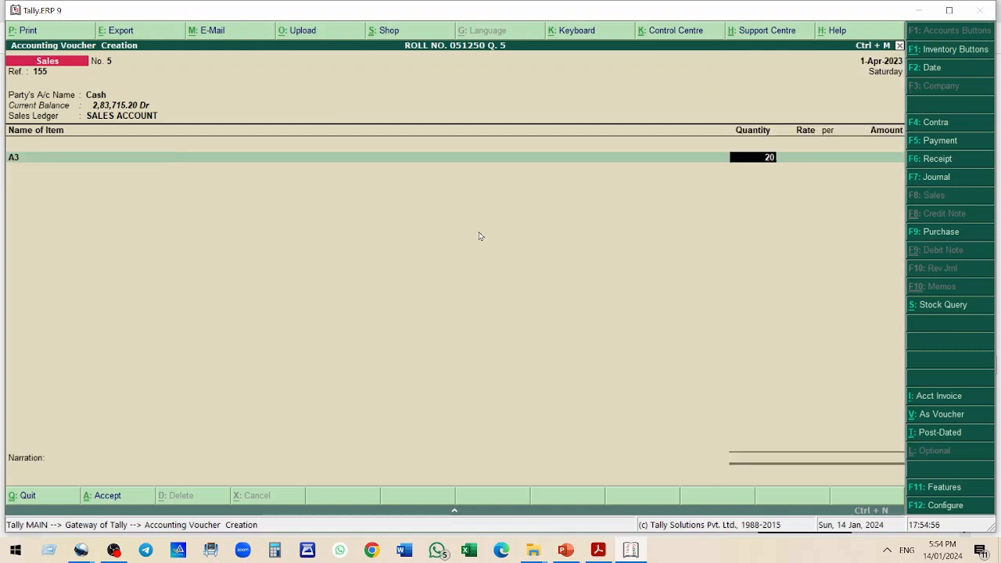
key("Return")
type("40")
key("Return")
Add item B2 with quantity 25 at rate 30
key("Return")
key("Return")
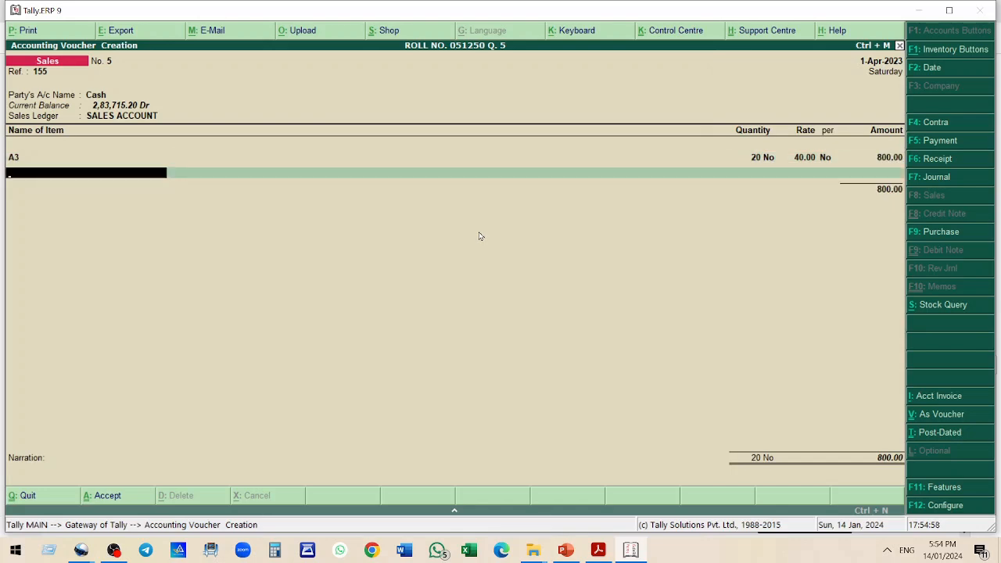
type("B2")
key("Return")
type("25")
key("Return")
type("30")
key("Return")
key("Return")
key("Return")
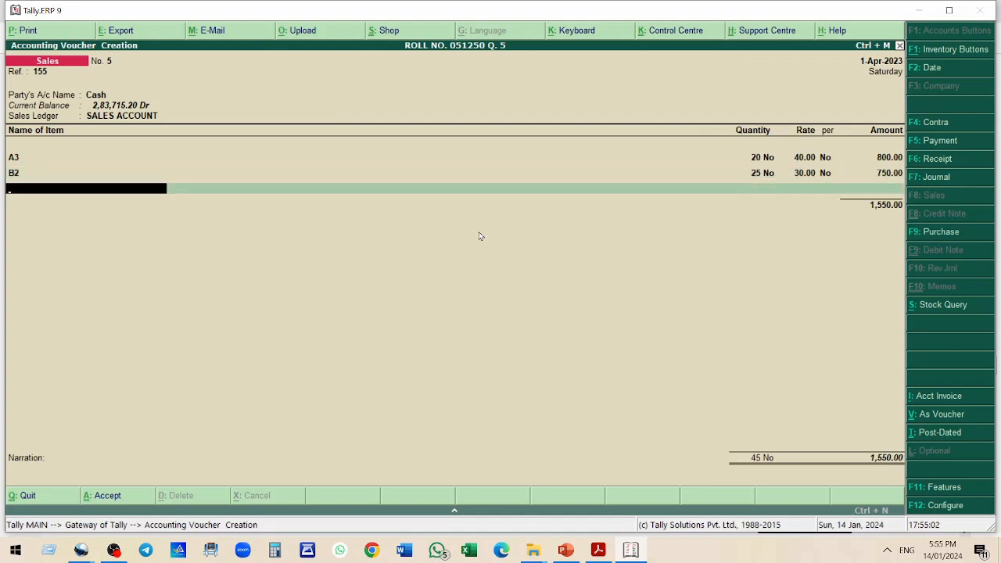
Add item C1 with quantity 64 at rate 95
type("C1")
key("Return")
type("64")
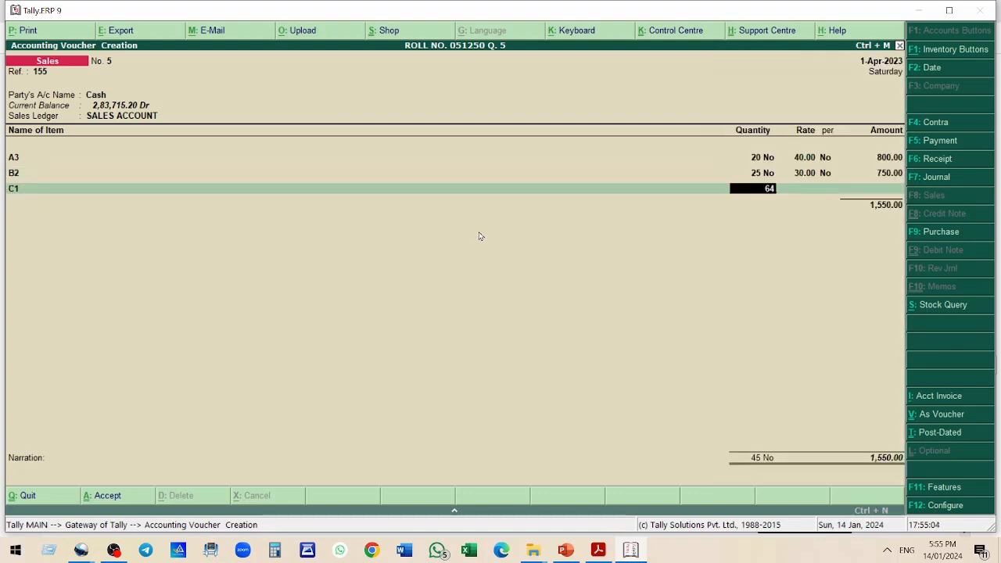
key("Return")
type("95")
key("Return")
key("Return")
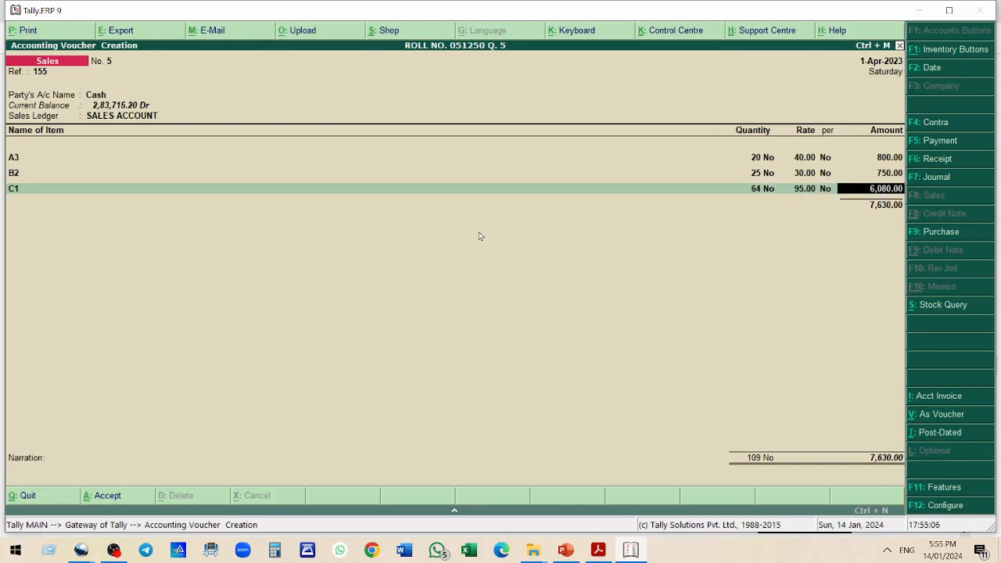
key("Return")
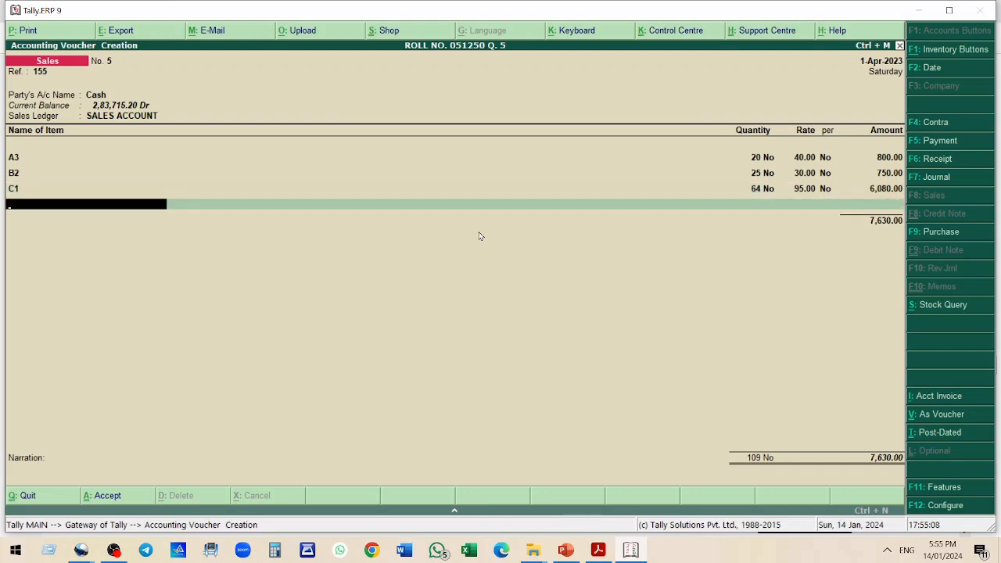
Add item B4 with quantity 62 at rate 55
type("B4")
key("Return")
type("62")
key("Return")
type("55")
key("Return")
Add item C5 with quantity 34 at rate 65
key("Return")
key("Return")
type("C5")
key("Return")
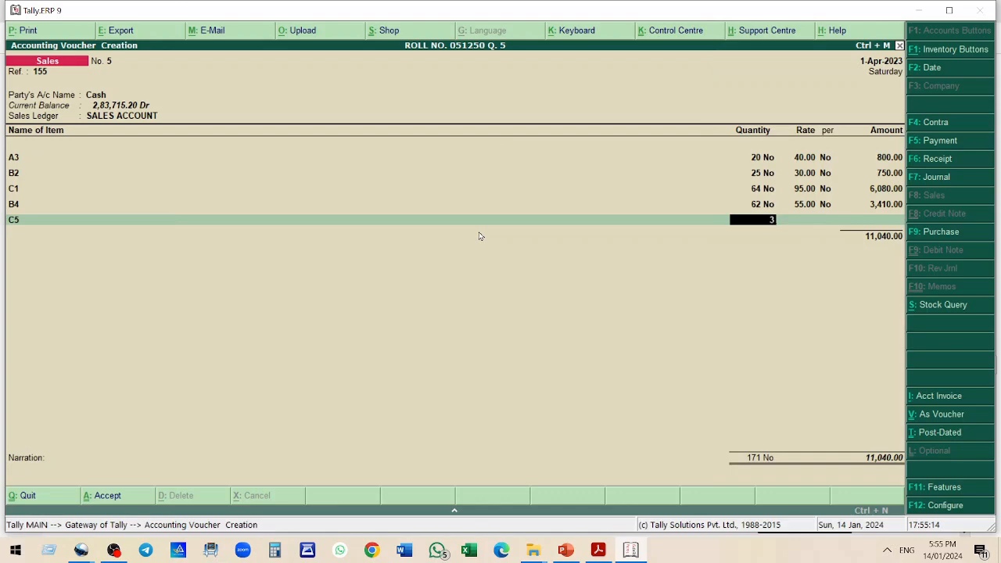
type("34")
key("Return")
type("65")
key("Return")
key("Return")
key("Return")
key("Return")
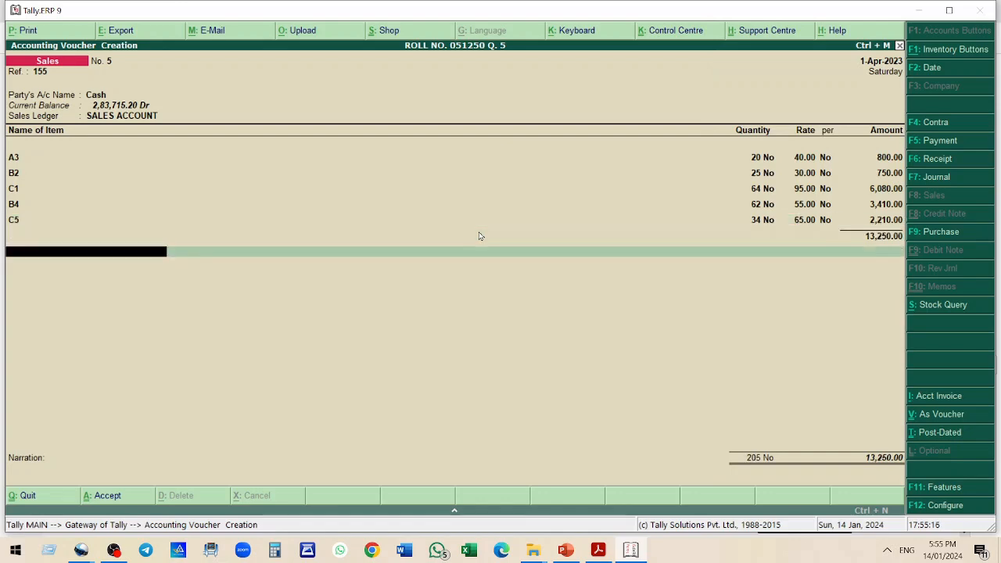
Apply the IGST OUTPUT 12% ledger to bill 155, check it against the PDF, and accept the sales voucher
type("I")
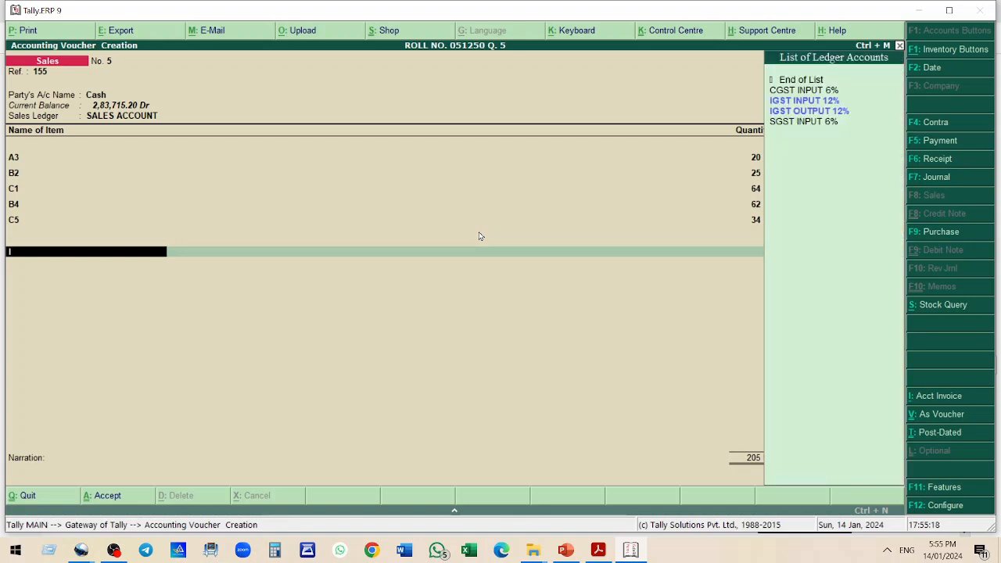
key("Down")
key("Return")
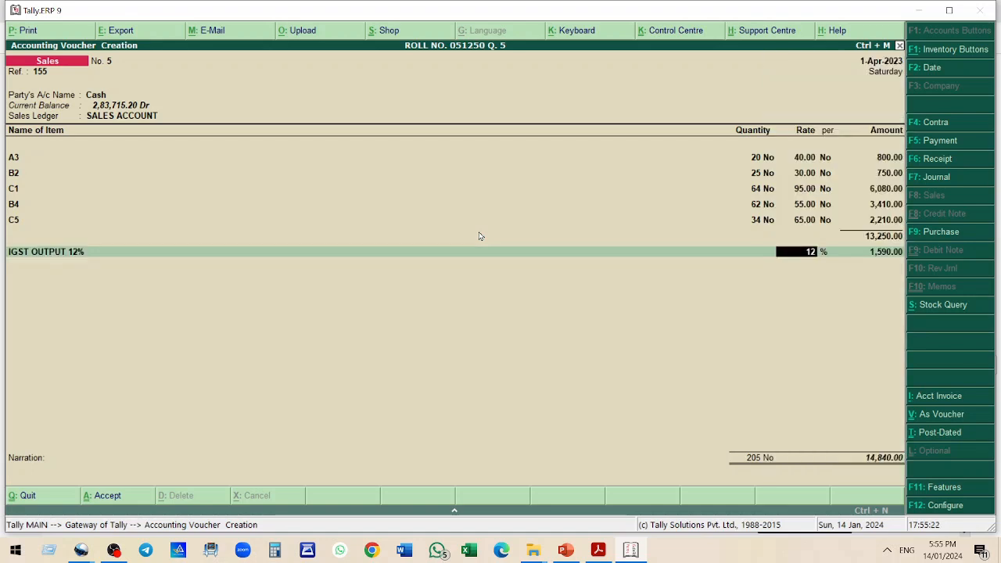
key("Return")
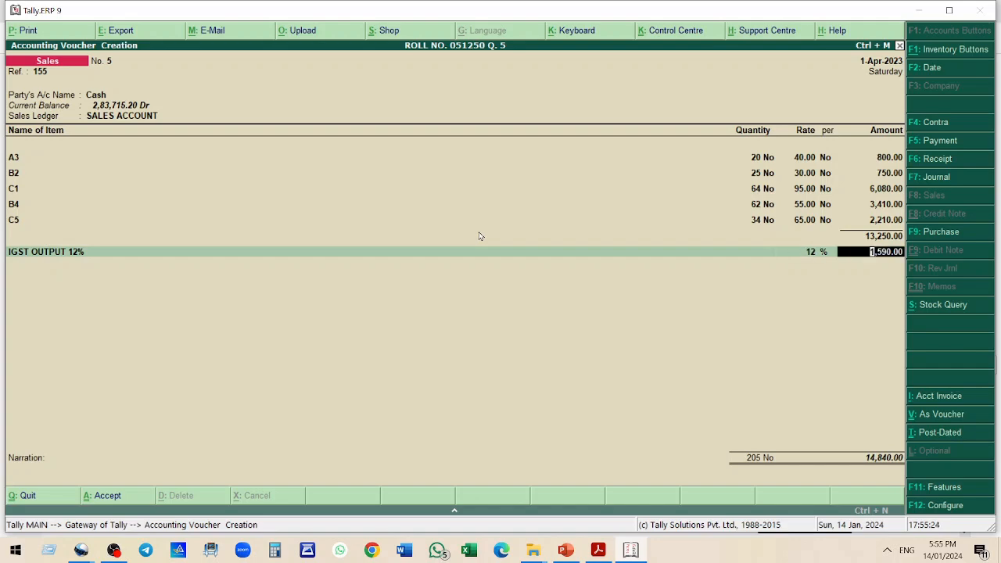
key("Return")
key("alt+Tab")
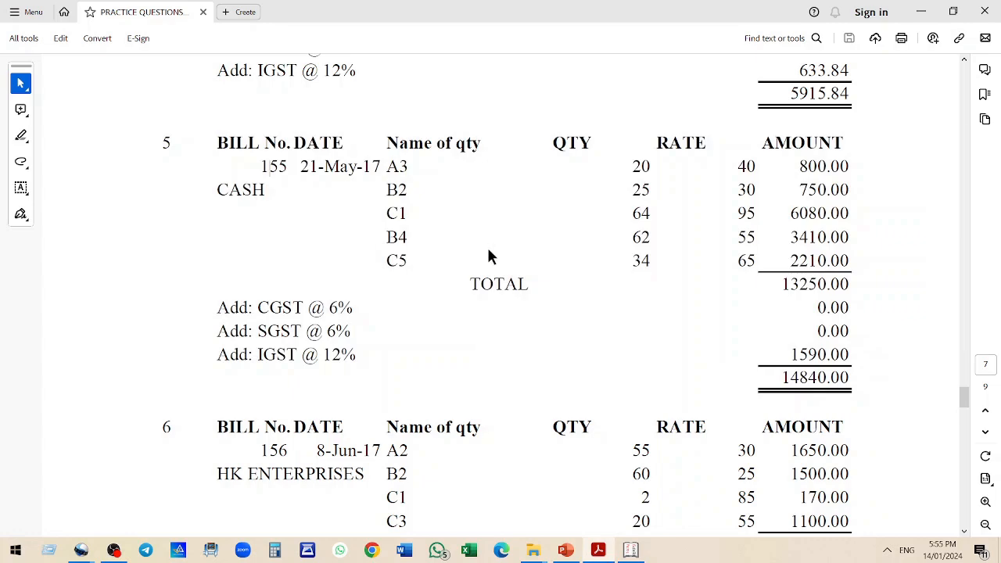
scroll(419, 209, "down", 1)
scroll(419, 214, "down", 5)
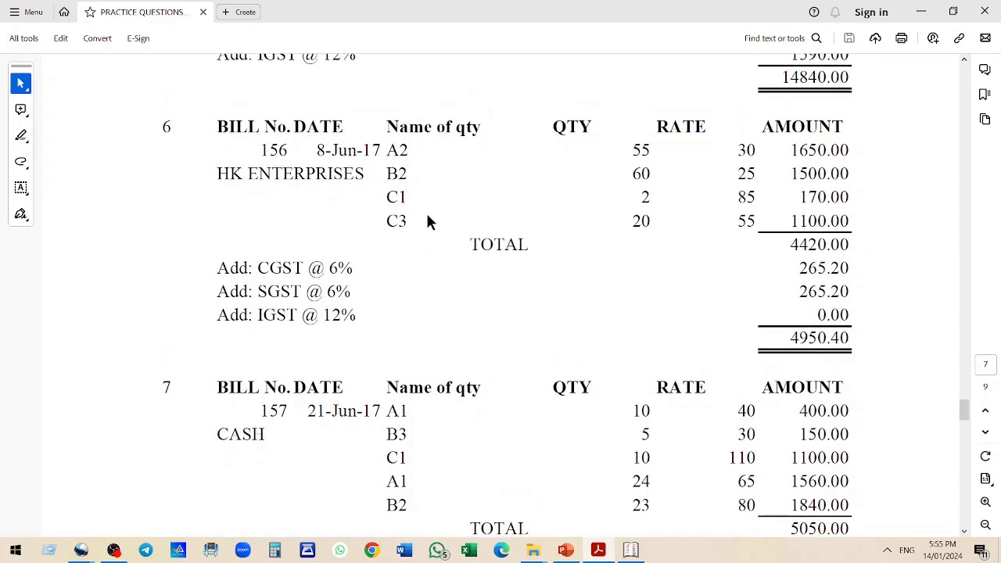
key("alt+Tab")
key("Return")
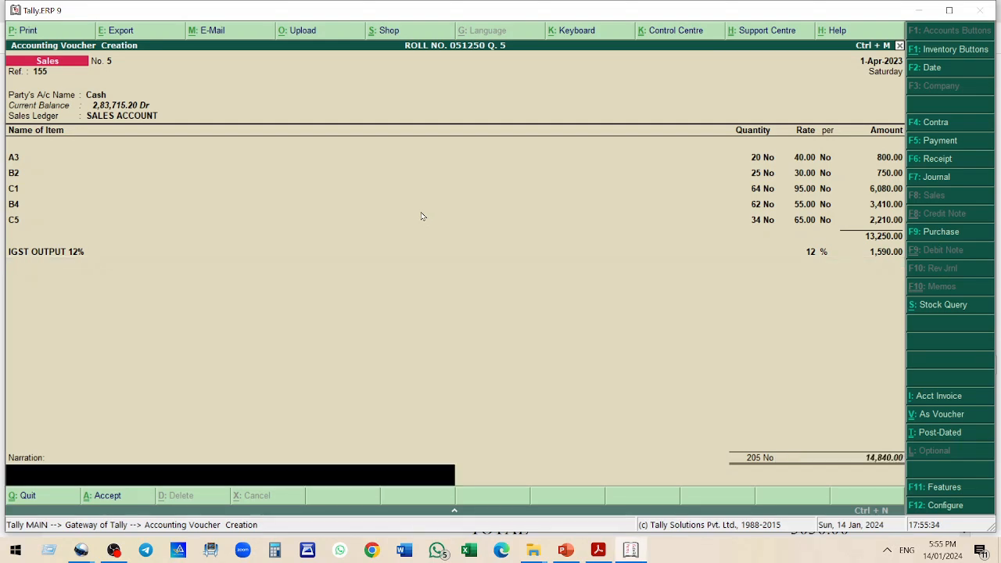
key("Return")
key("Return")
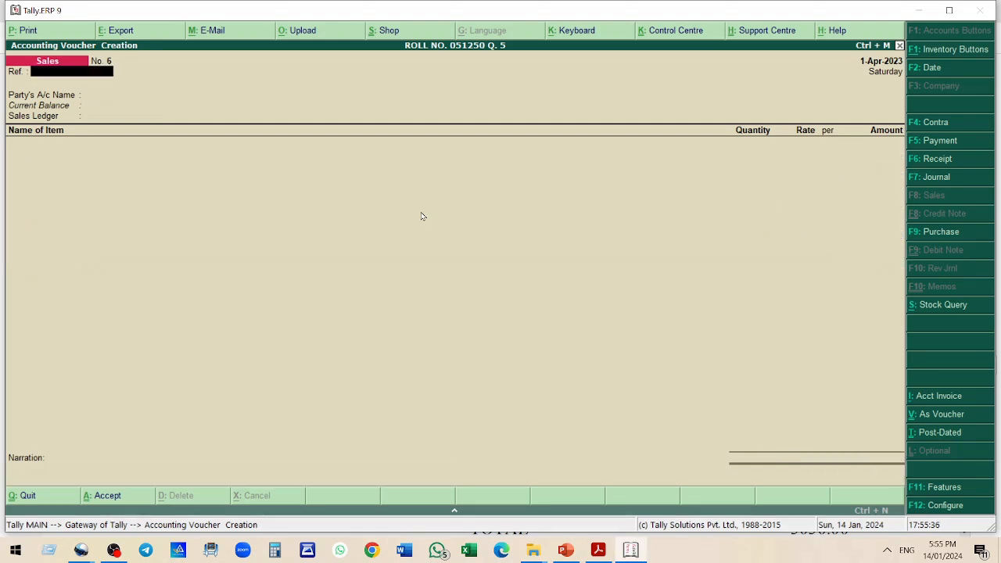
Check bill 156 in the PDF and enter reference 156 in the new sales voucher
key("alt+Tab")
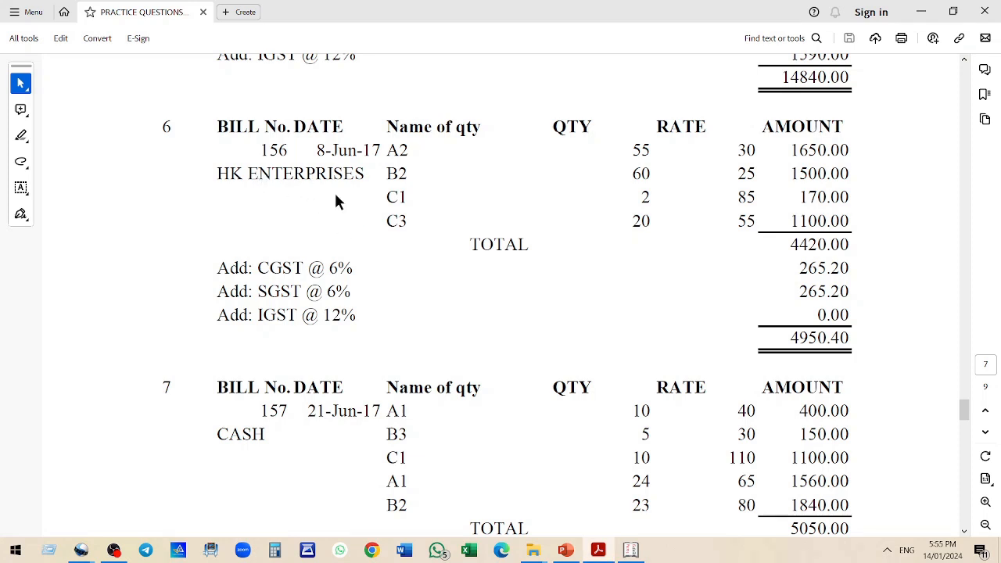
left_click_drag(391, 146, 426, 210)
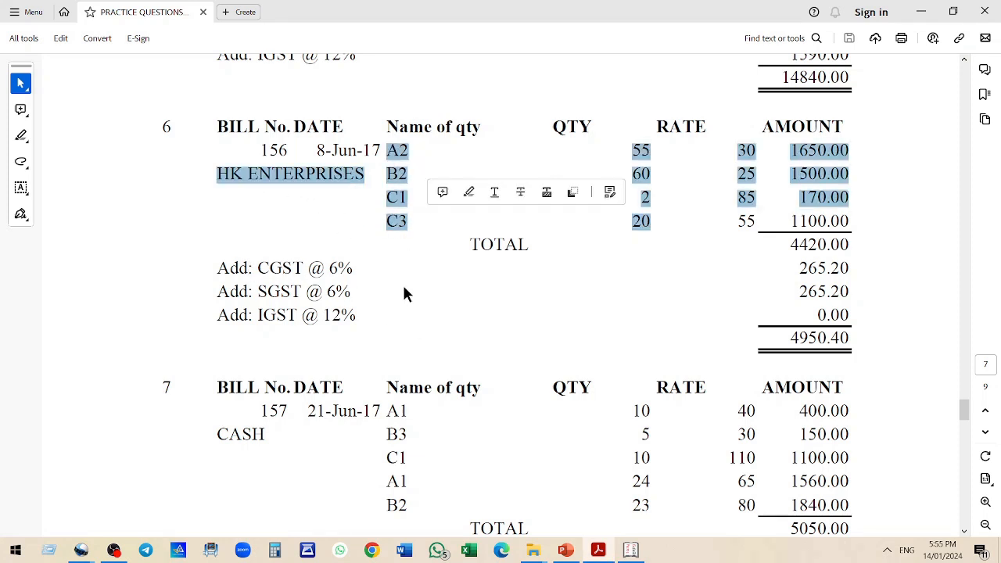
key("alt+Tab")
type("156")
key("Return")
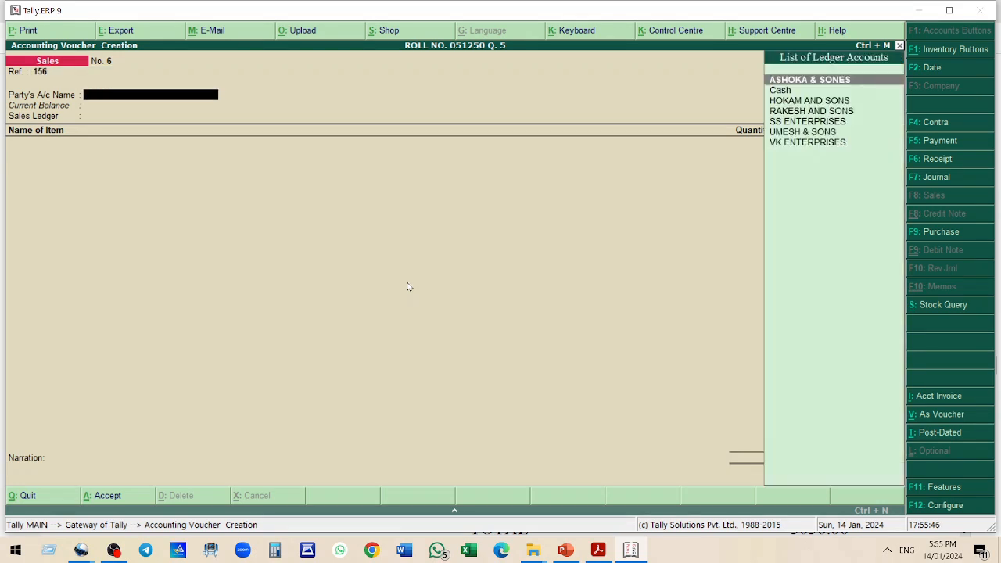
Create the party ledger HK ENTERPRISES under Sundry Debtors and use it as the voucher's party with SALES ACCOUNT
key("alt+c")
type("HK ENTERPRISES")
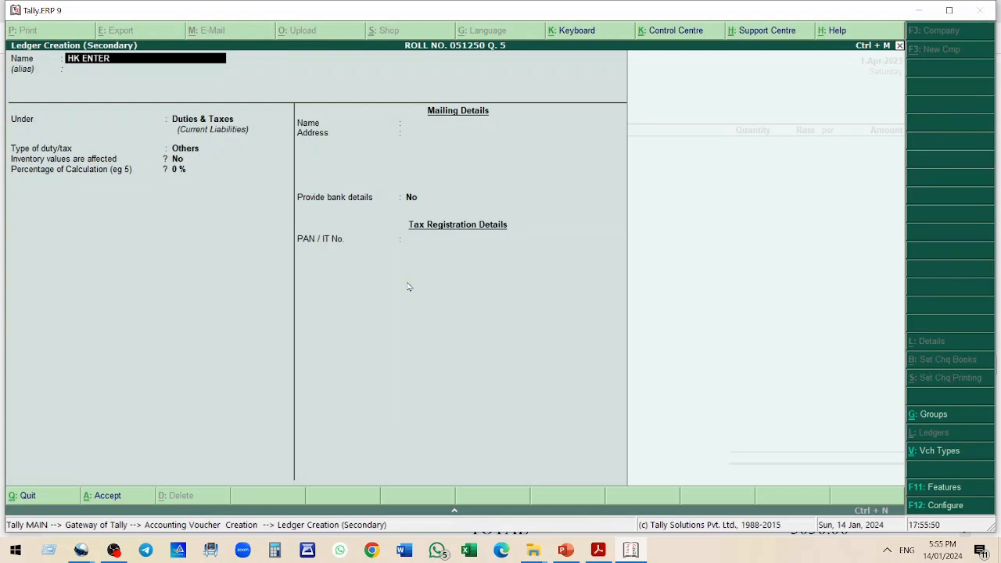
key("Return")
key("Return")
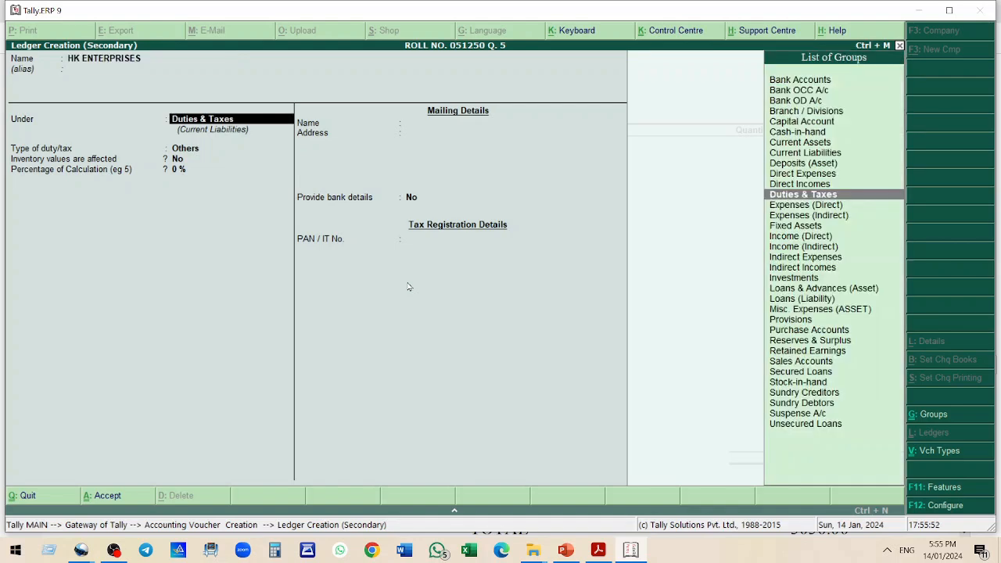
type("S")
key("Down")
key("Down")
key("Down")
key("Down")
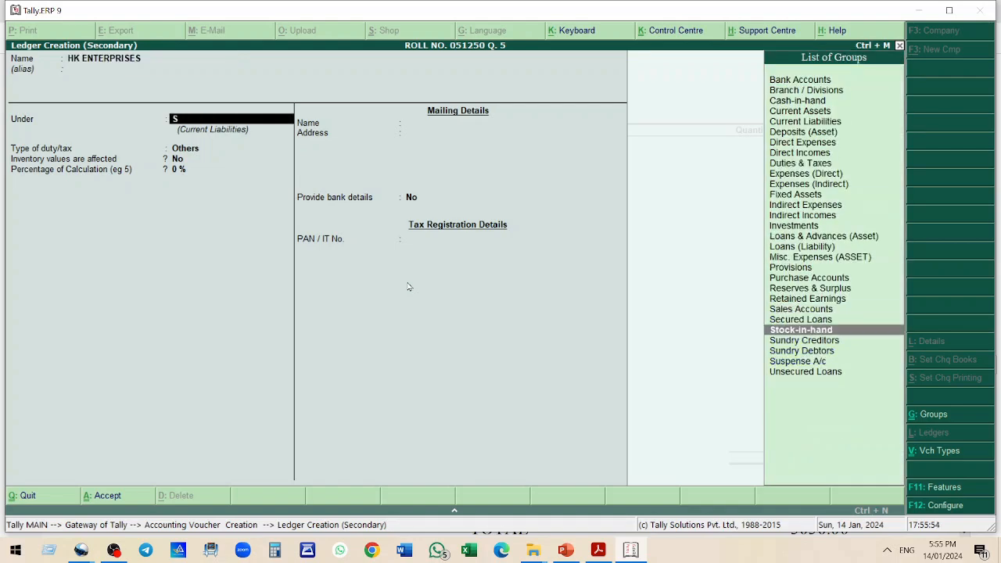
key("Return")
key("Return")
key("Return")
key("Return")
key("Return")
key("Return")
key("Return")
key("Return")
key("Return")
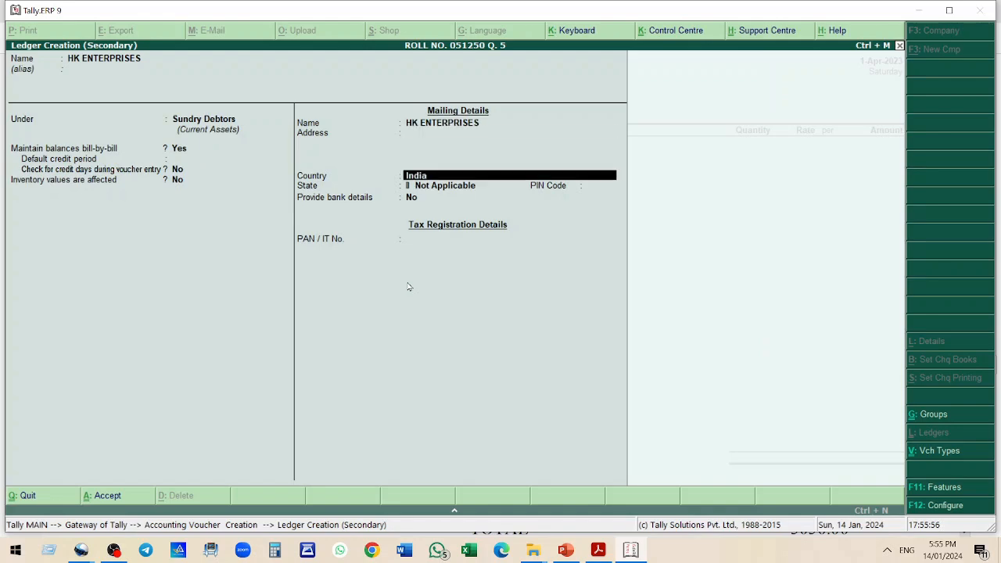
key("Return")
key("Return")
key("Return")
key("Return")
key("Return")
key("Return")
key("Return")
key("Return")
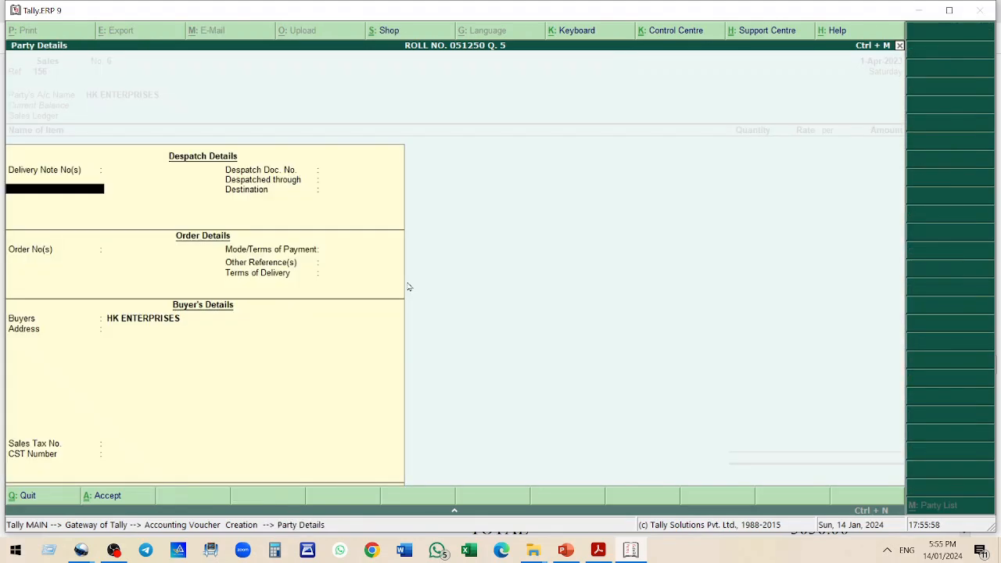
key("Return")
key("Return")
key("Return")
key("Return")
key("Return")
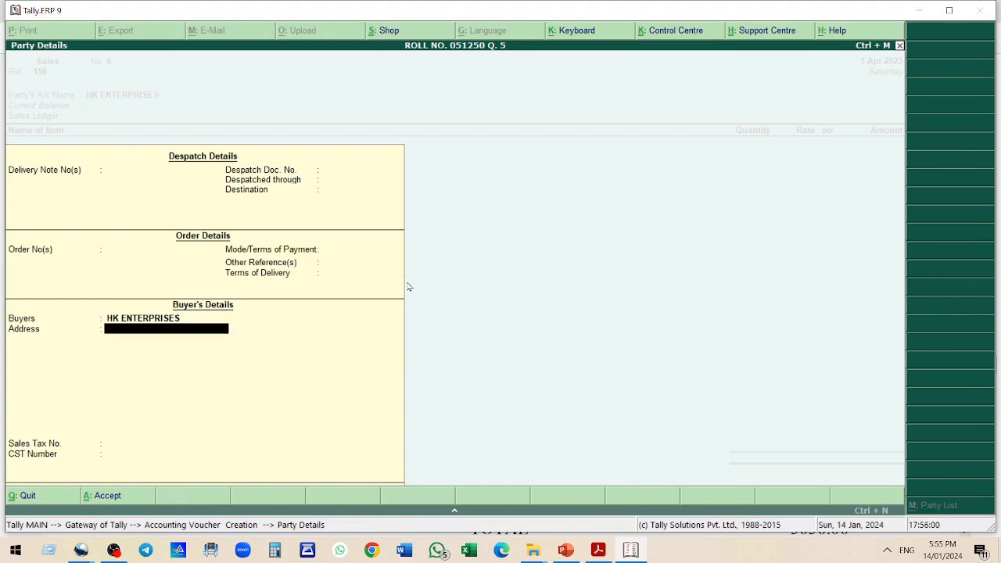
key("Return")
key("alt+Tab")
key("alt+Tab")
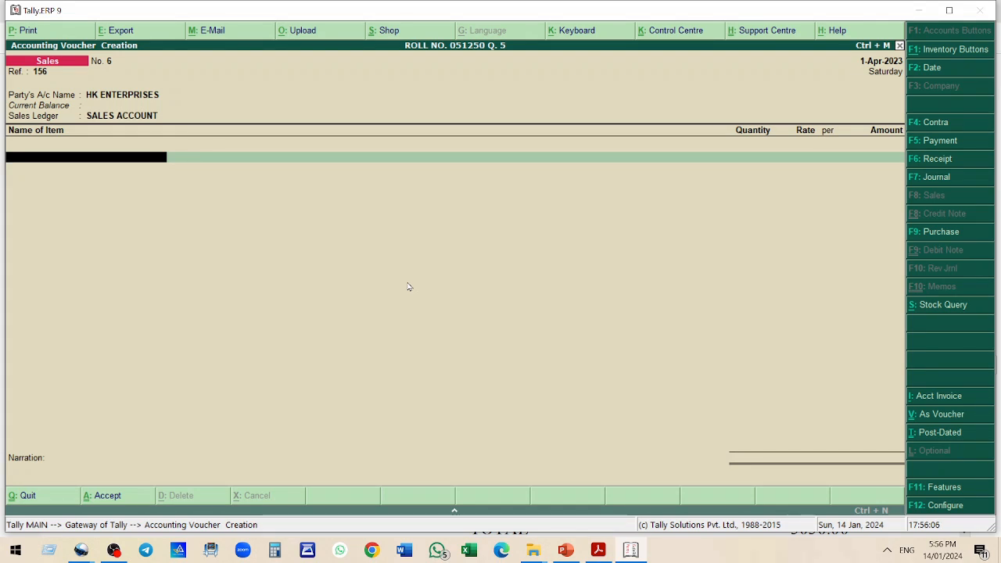
Add item A2 with quantity 55 at rate 30
type("A2")
key("Return")
type("55")
key("Return")
key("Return")
key("Return")
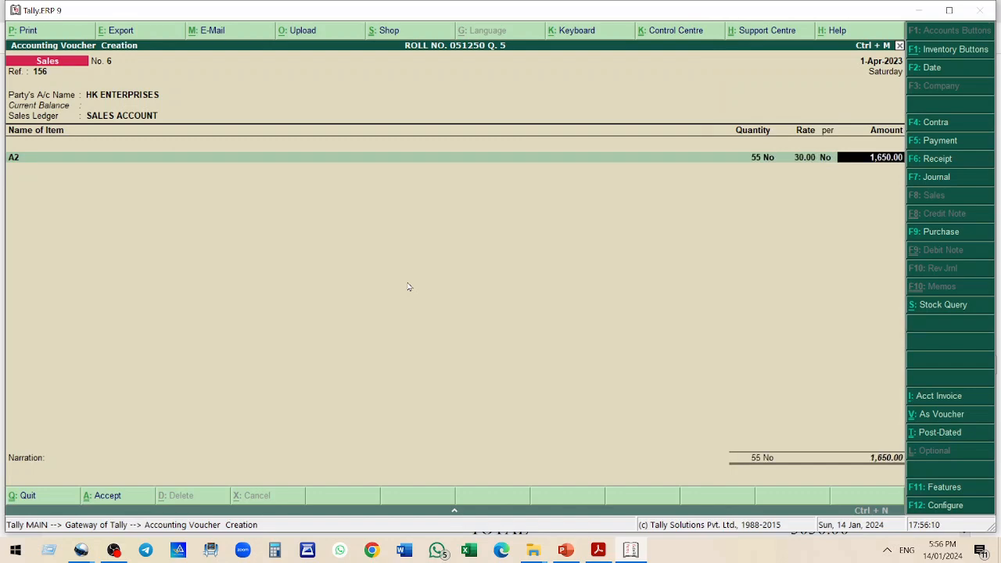
key("Return")
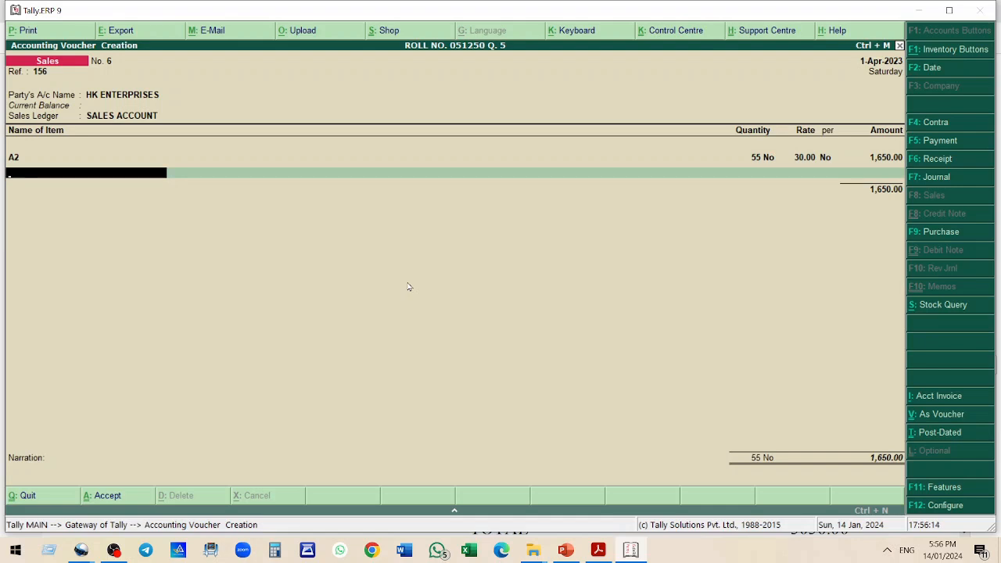
Add item B2 with quantity 60 at rate 25
type("B2")
key("Return")
type("60")
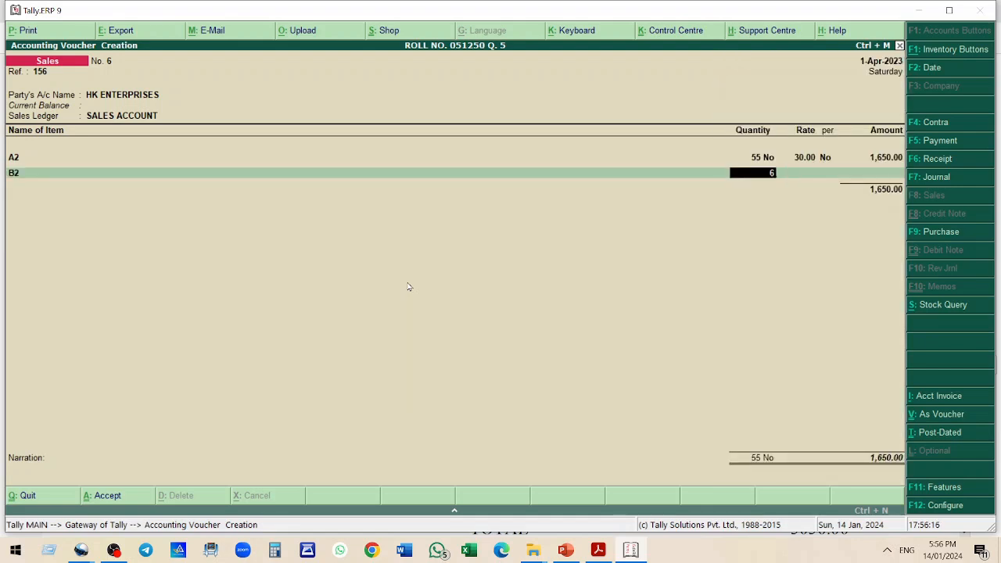
key("Return")
type("25")
key("Return")
Add item C1 with quantity 2 at rate 85
key("Return")
key("Return")
type("C1")
key("Return")
type("2")
key("Return")
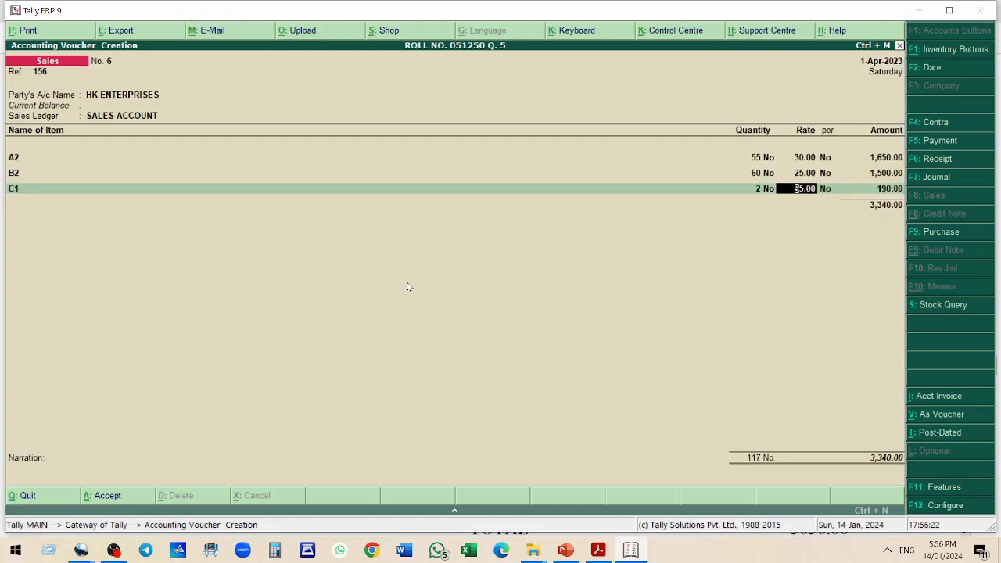
type("85")
Add item C3 with quantity 20 at rate 55
key("Return")
key("Return")
key("Return")
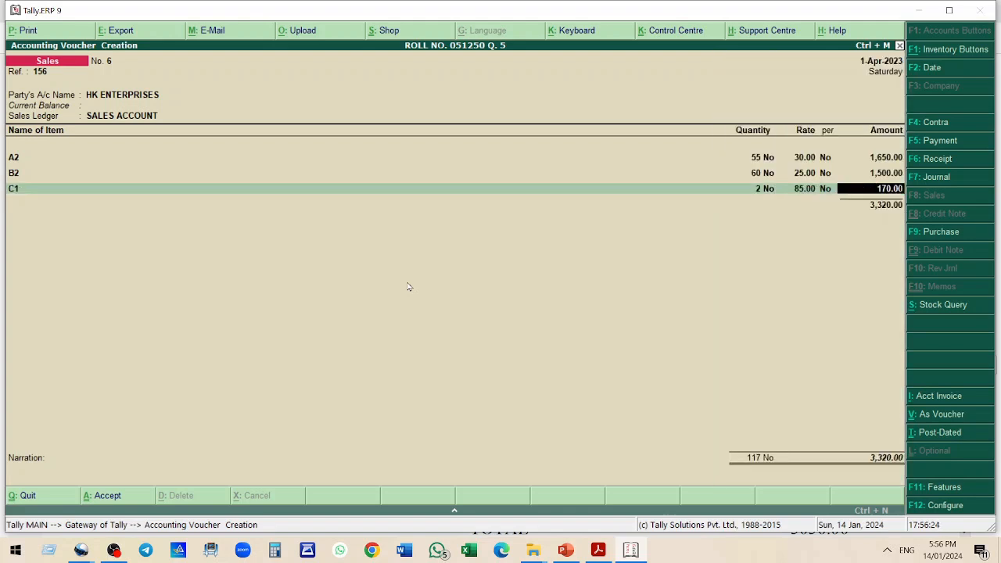
type("C3")
key("Return")
type("20")
key("Return")
type("55")
key("Return")
key("Return")
key("Return")
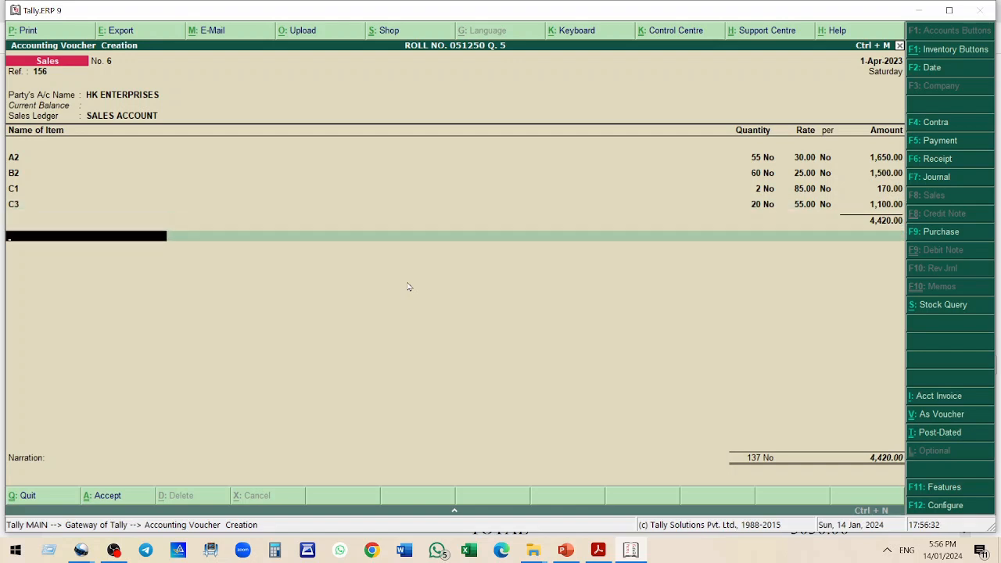
Apply the CGST OUTPUT 6% and SGST OUTPUT 6% ledgers to bill 156 and accept the sales voucher
type("C")
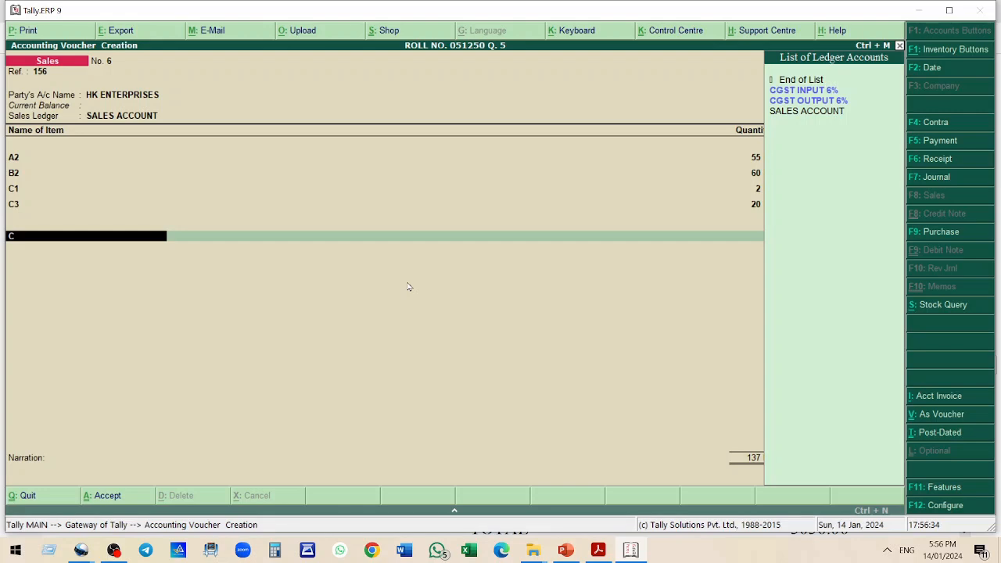
key("Down")
key("Return")
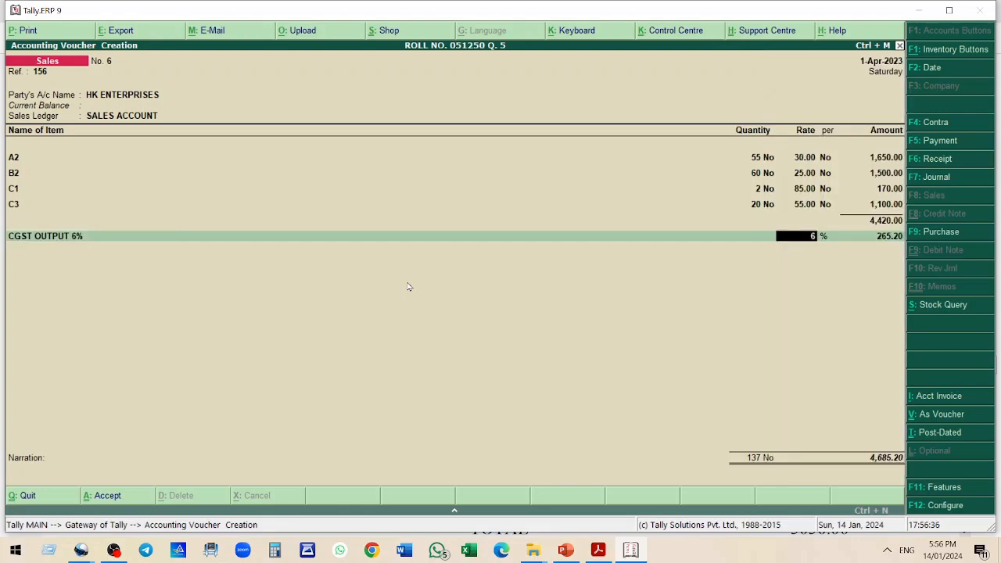
key("Return")
key("Return")
type("C")
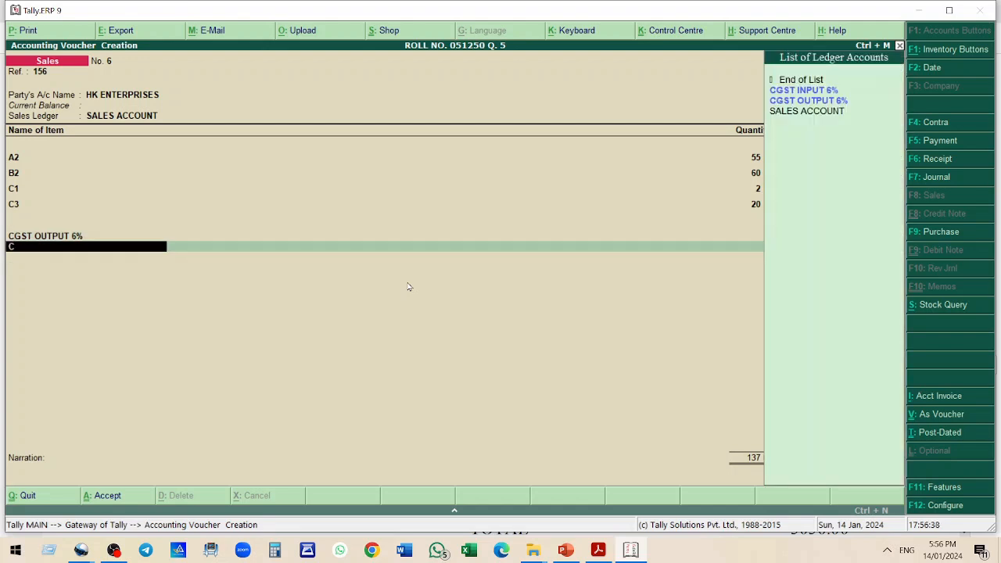
key("BackSpace")
type("S")
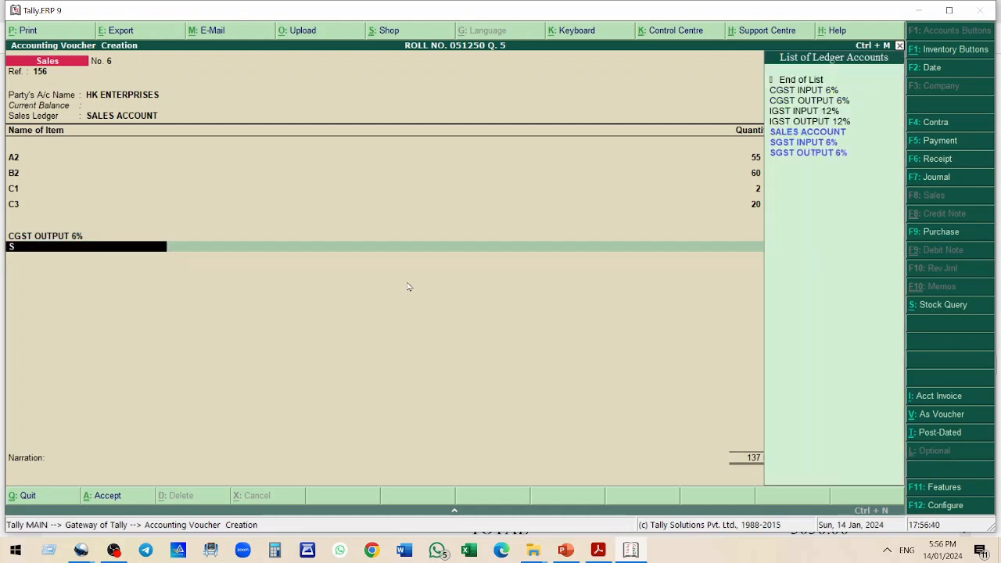
key("Down")
key("Down")
key("Return")
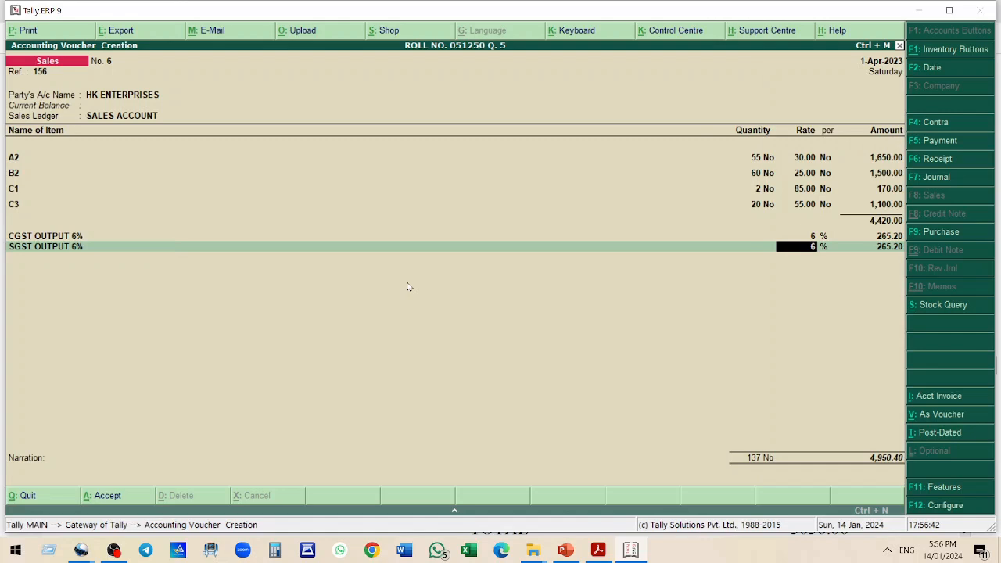
key("Return")
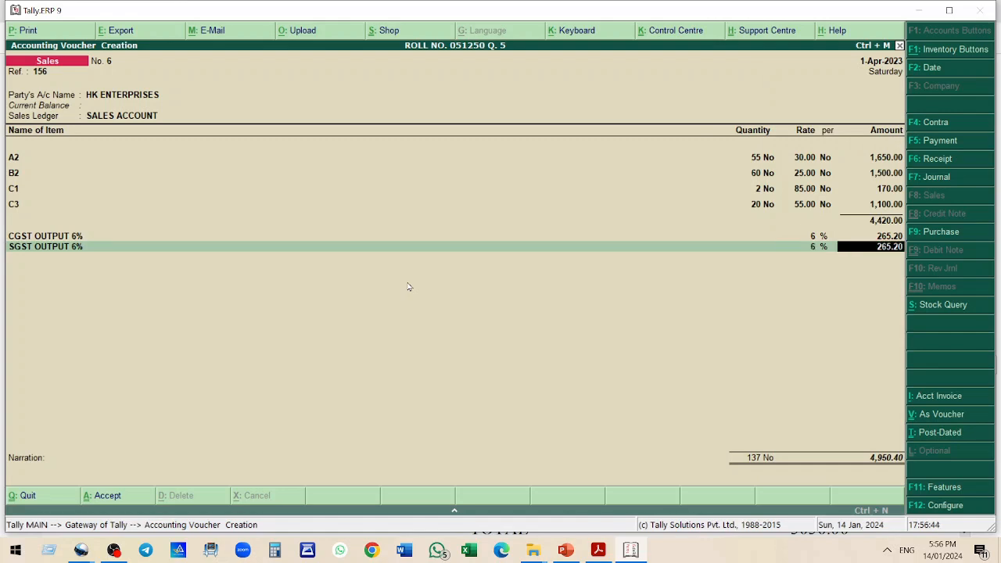
key("Return")
key("Return")
key("alt+Tab")
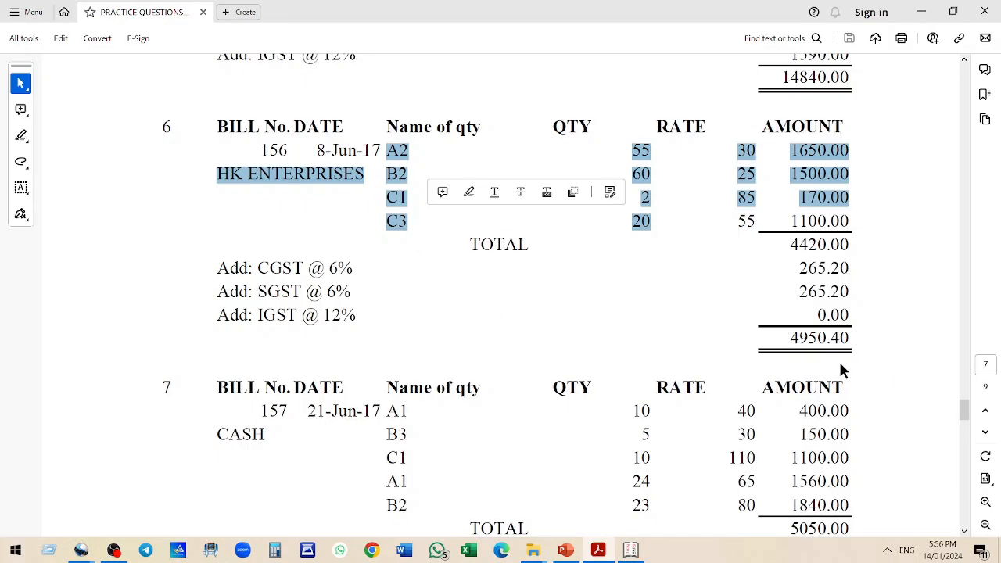
key("alt+Tab")
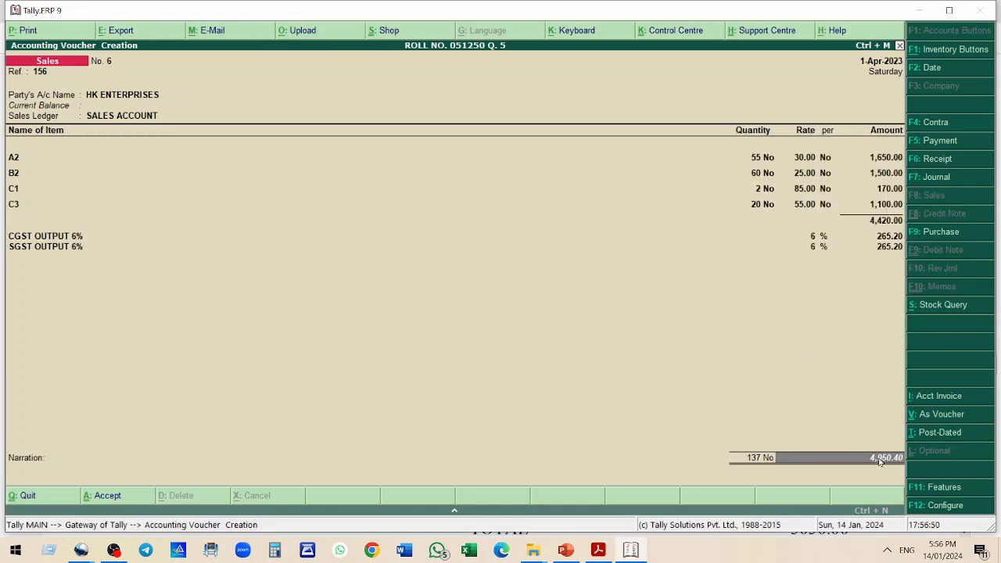
key("Return")
key("y")
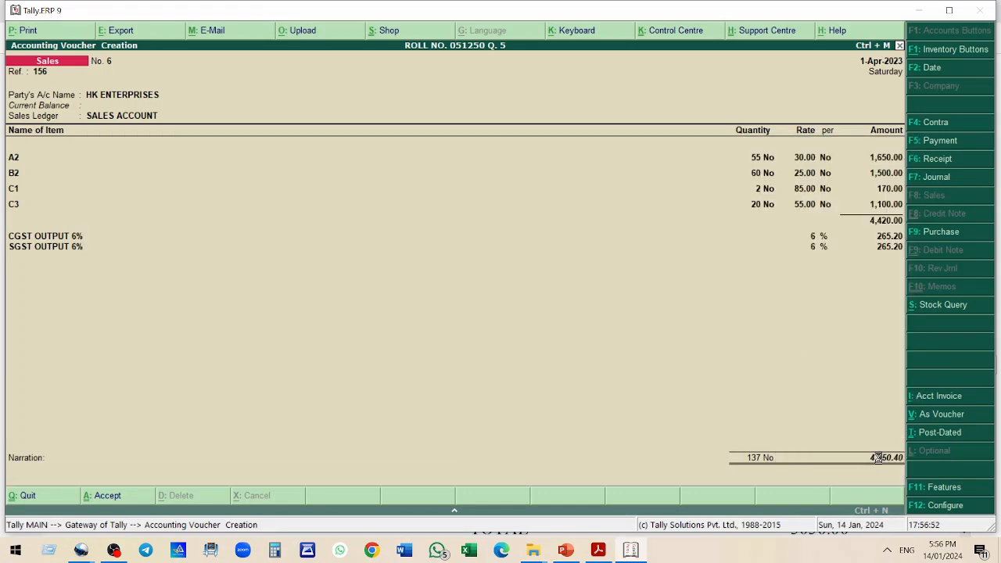
Check bill 157 in the PDF
key("alt+Tab")
scroll(615, 287, "down", 4)
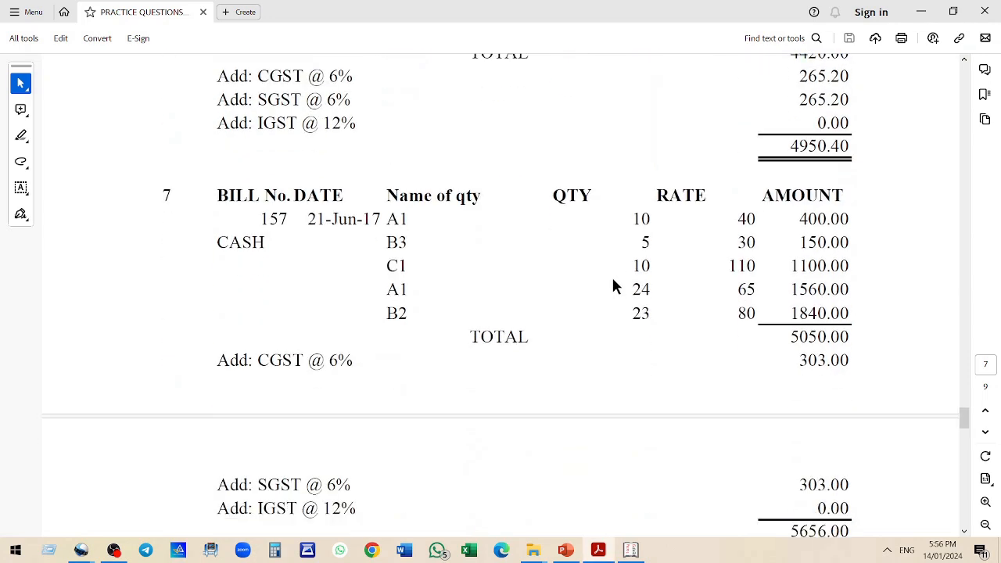
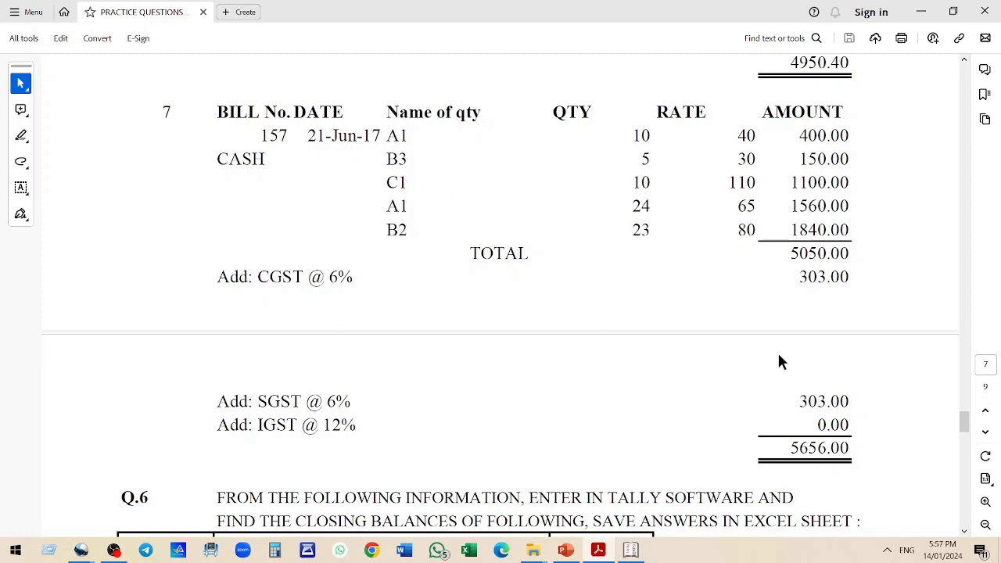
Start sales bill 157 with Cash as the party account and SALES ACCOUNT as the sales ledger
key("alt+Tab")
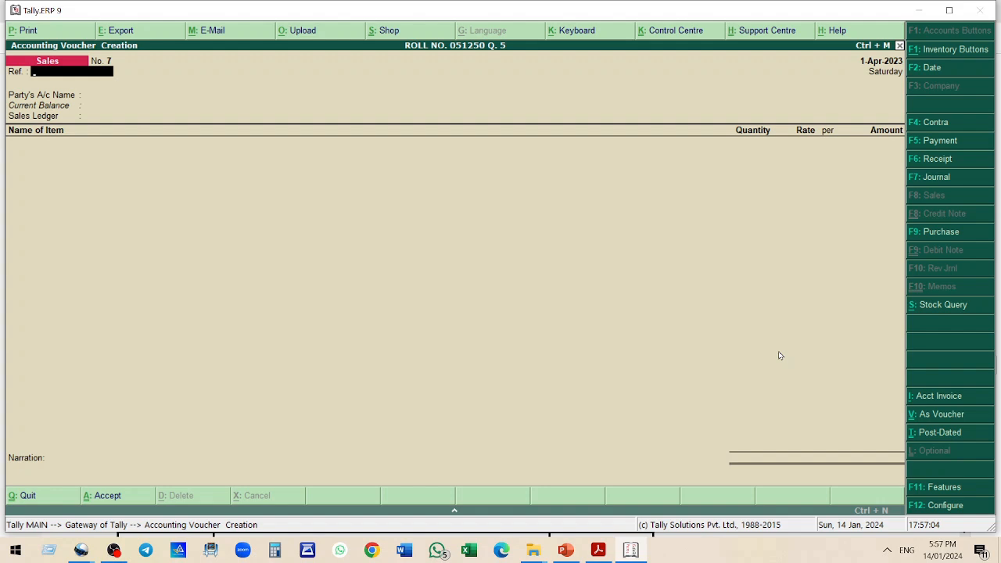
type("157")
key("Return")
type("c")
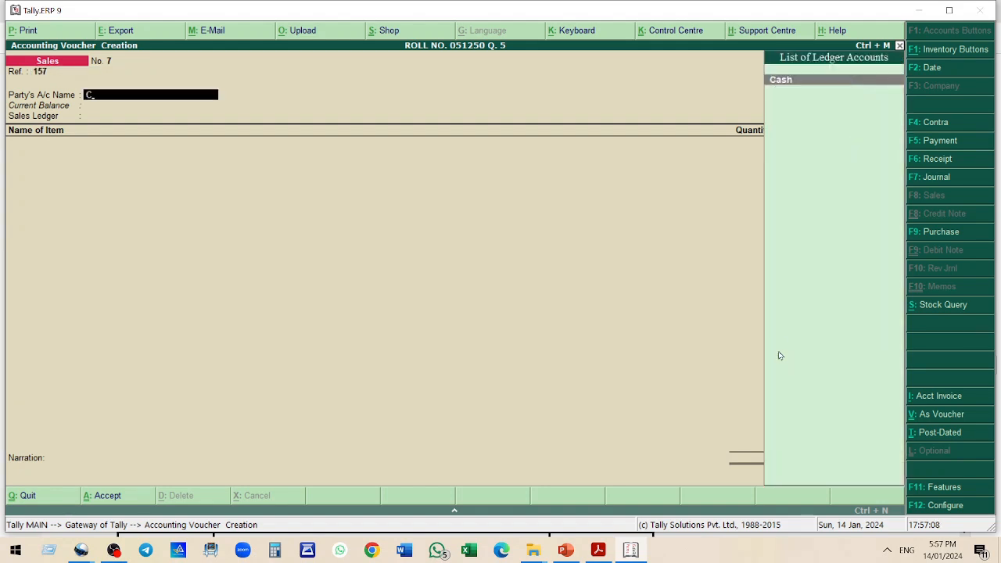
key("Return")
key("Return")
key("Return")
key("Return")
key("ctrl+a")
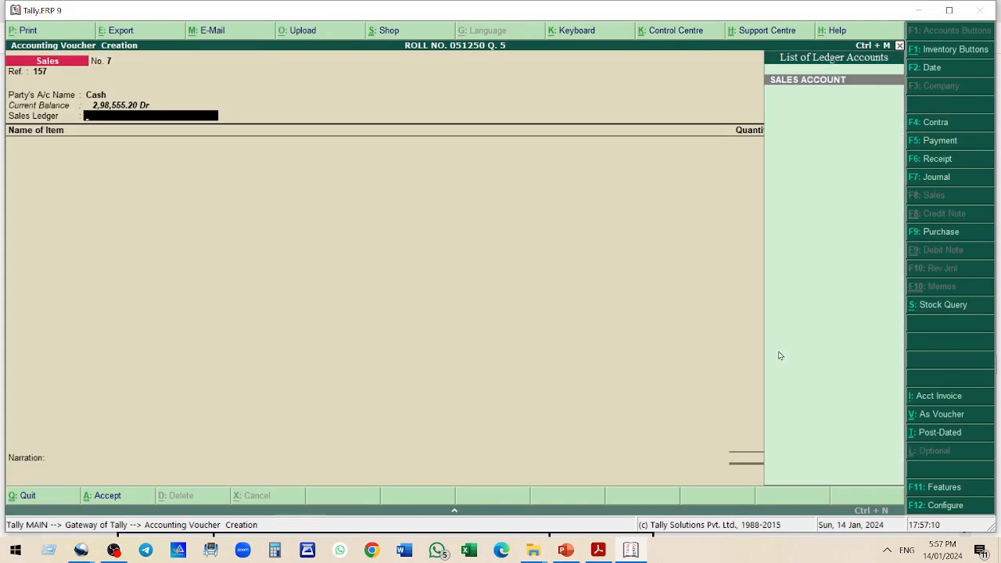
key("Return")
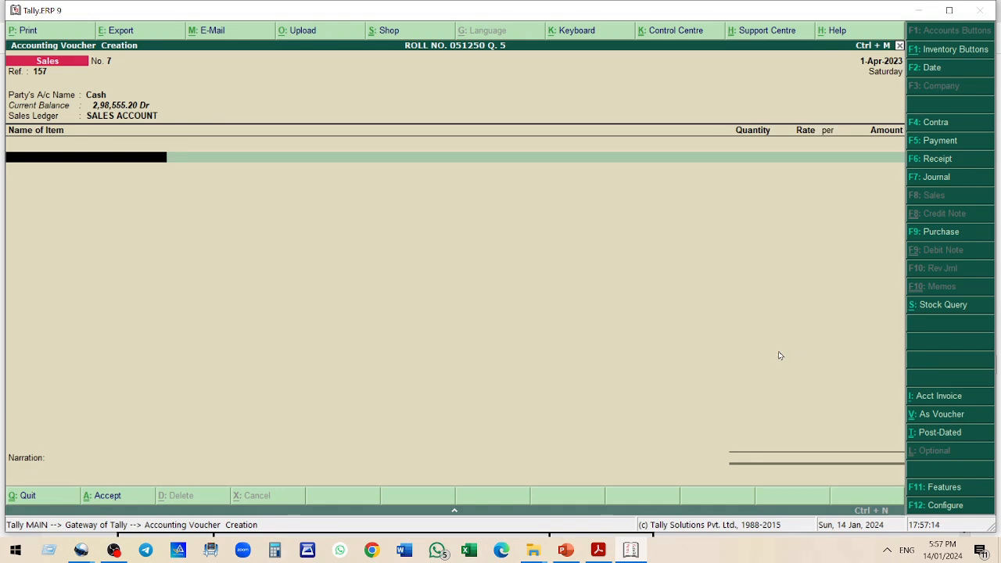
Add item A1 with quantity 10 at rate 40
type("A1")
key("Return")
type("10")
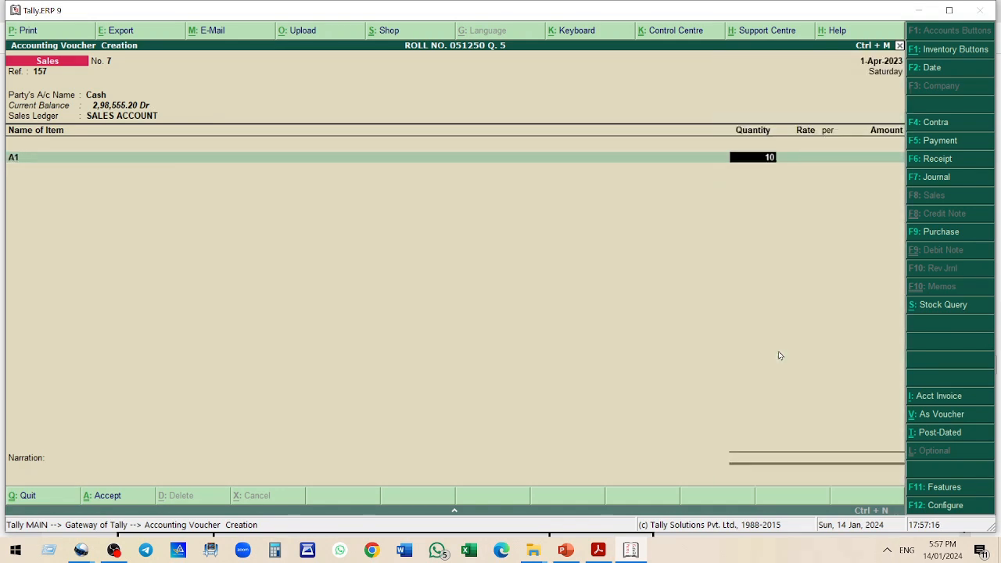
key("Return")
type("40")
key("Return")
key("Return")
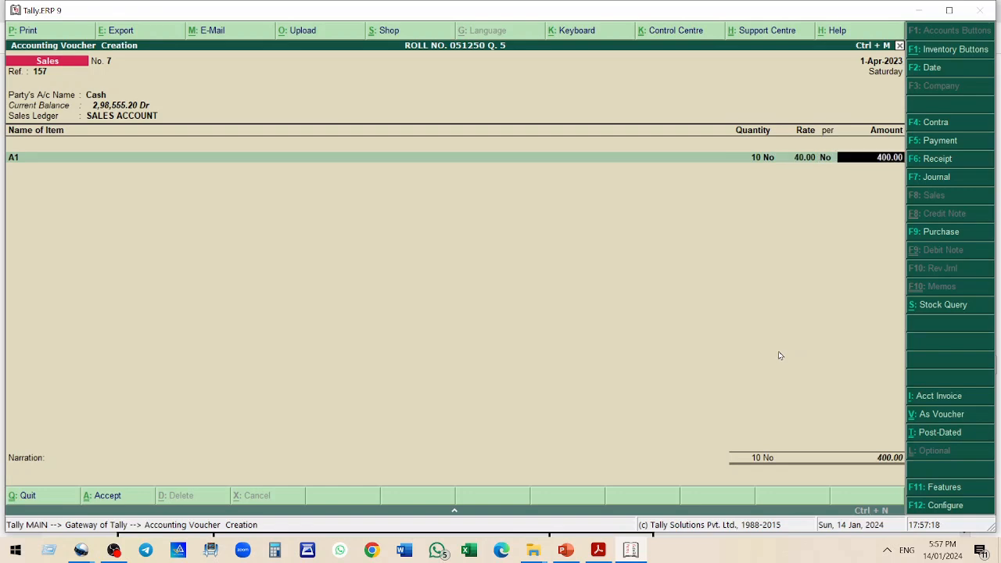
key("Return")
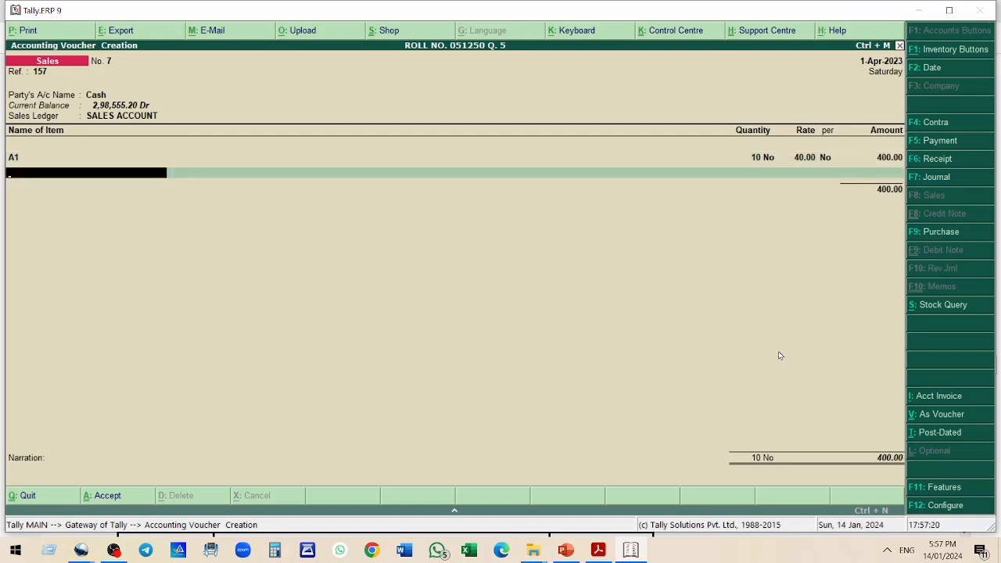
Add item B3 with quantity 5 at rate 30
type("B3")
key("Return")
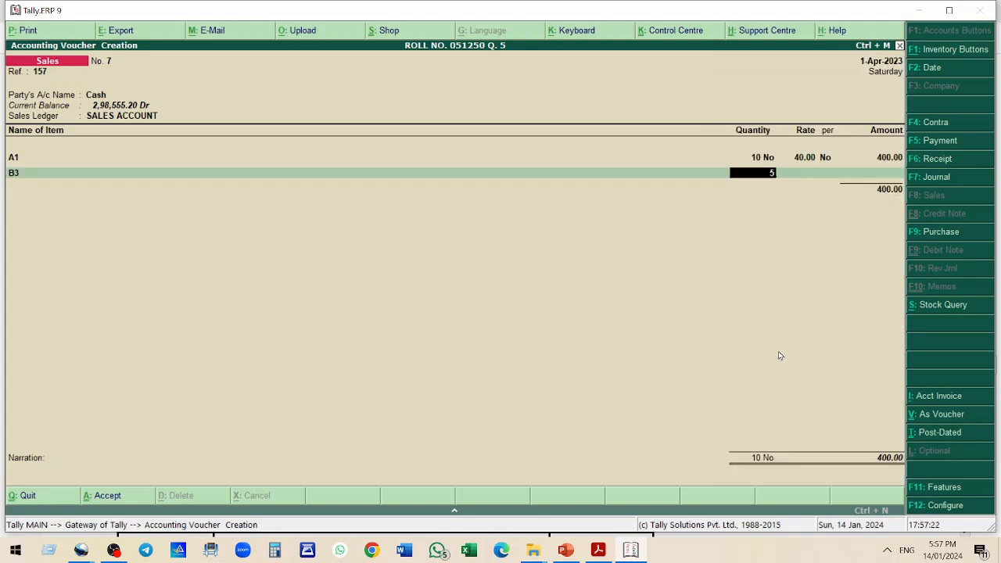
type("5")
key("Return")
type("30")
key("Return")
key("Return")
Add item C1 with quantity 10 at rate 110
key("Return")
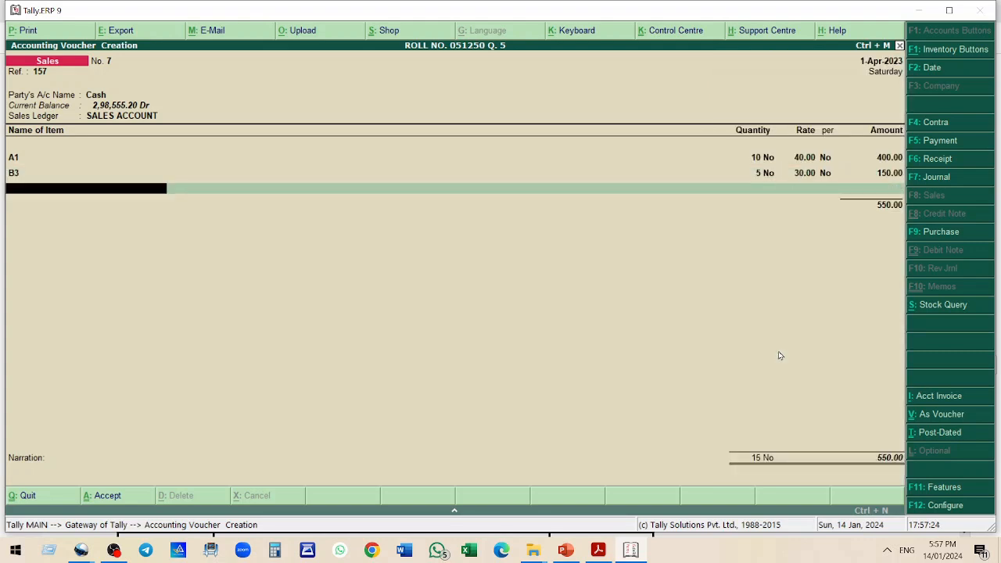
type("C1")
key("Return")
type("10")
key("Return")
type("110")
Add a second A1 line with quantity 24 at rate 65
key("Return")
key("Return")
key("Return")
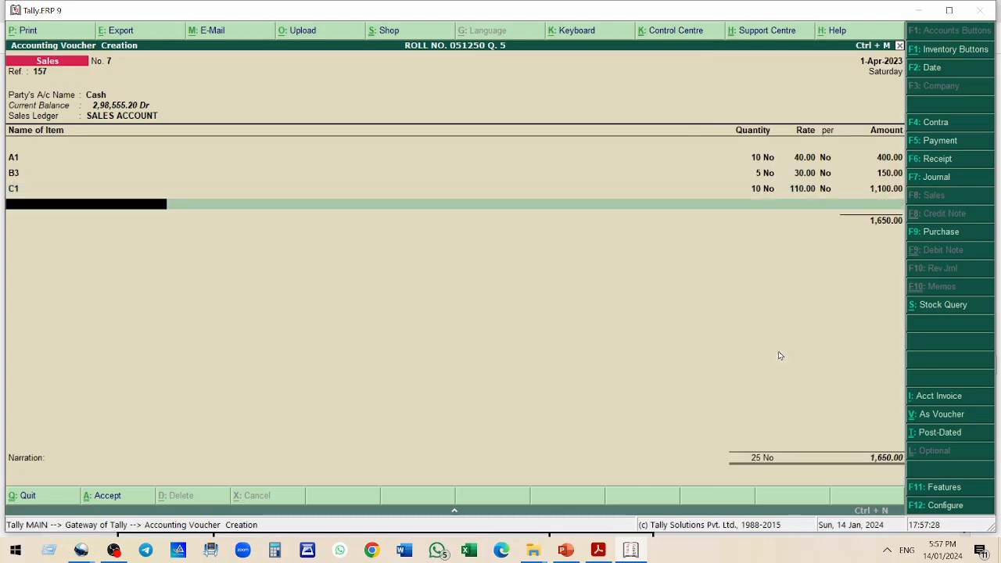
type("A")
key("Return")
type("24")
Add item B2 with quantity 23 at rate 80
key("Return")
type("65")
key("Return")
key("Return")
key("Return")
type("B2")
key("Return")
type("23")
key("Return")
type("80")
key("Return")
key("Return")
key("Return")
key("Return")
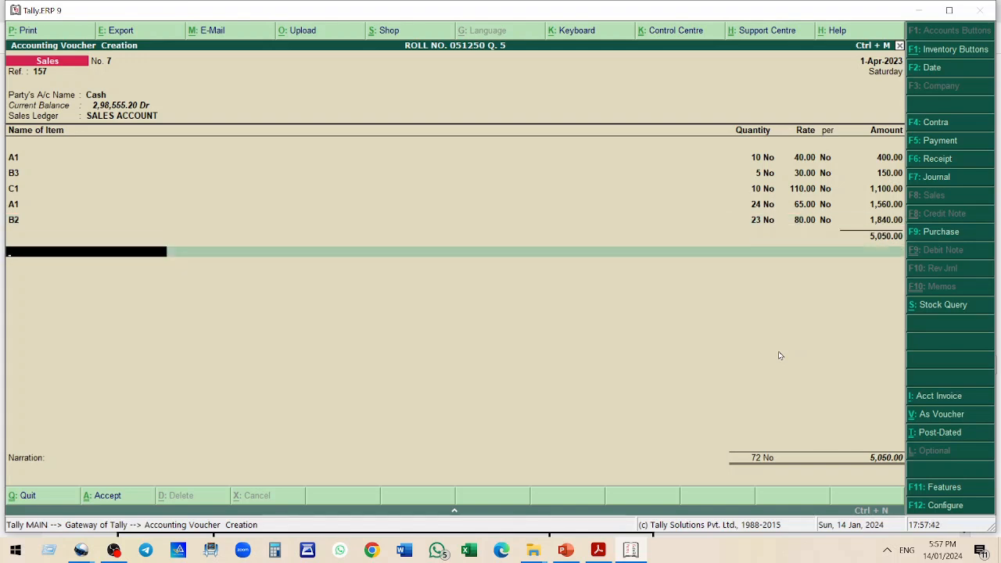
Apply the CGST OUTPUT 6% and SGST OUTPUT 6% ledgers to bill 157
type("C")
key("Down")
key("Return")
key("Return")
key("Return")
type("S")
key("Down")
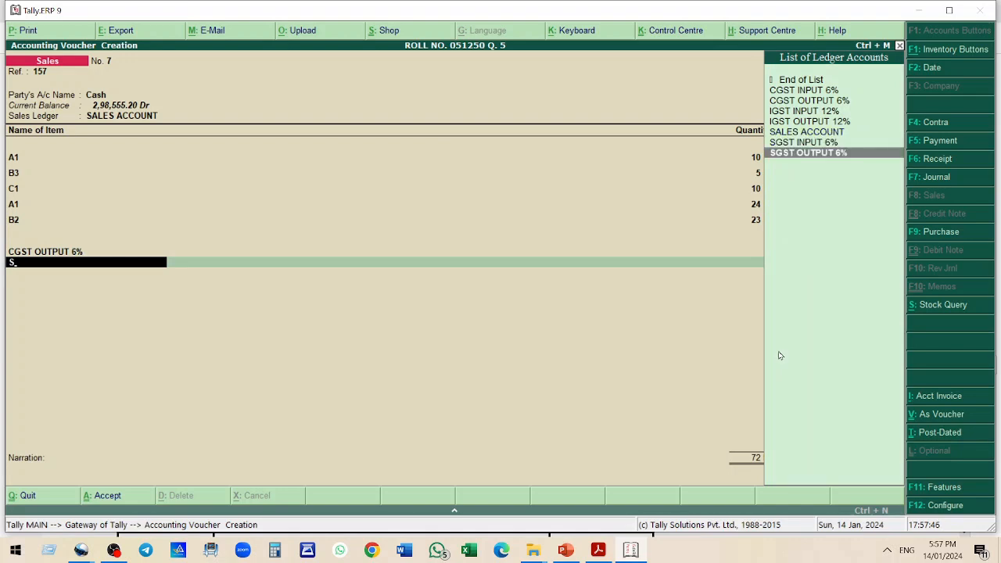
key("Return")
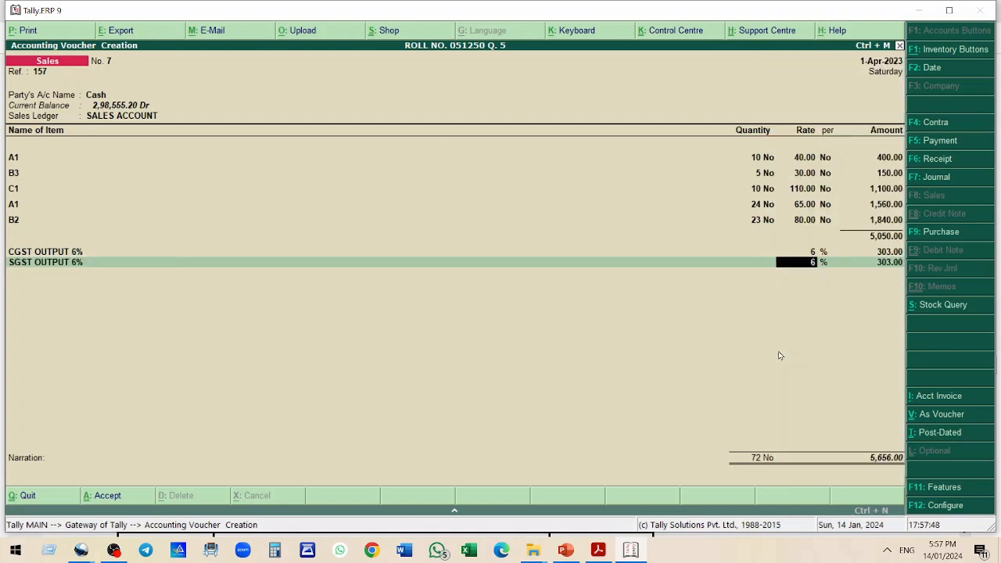
key("Return")
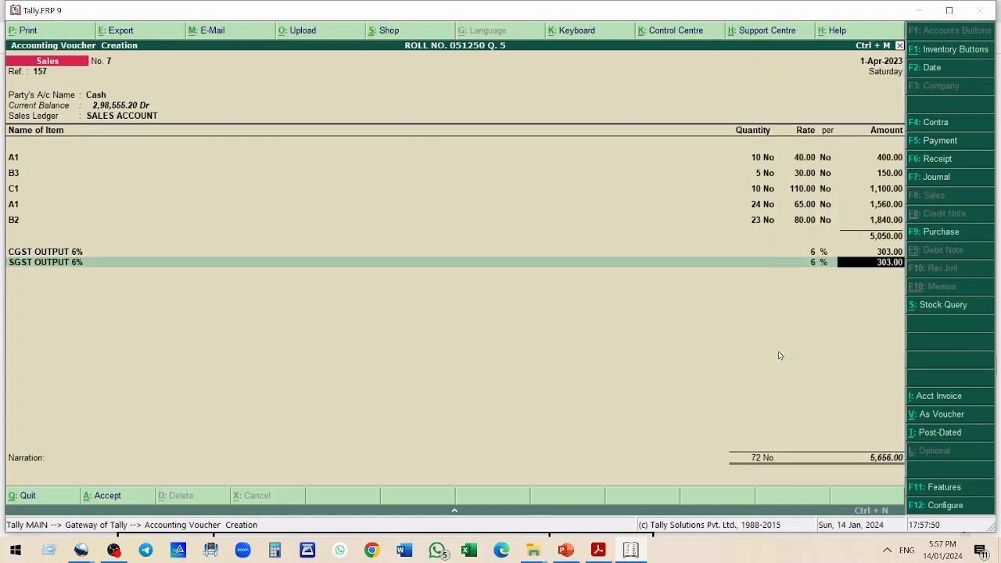
key("Return")
Compare the bill with the PDF and accept the sales voucher
key("alt+Tab")
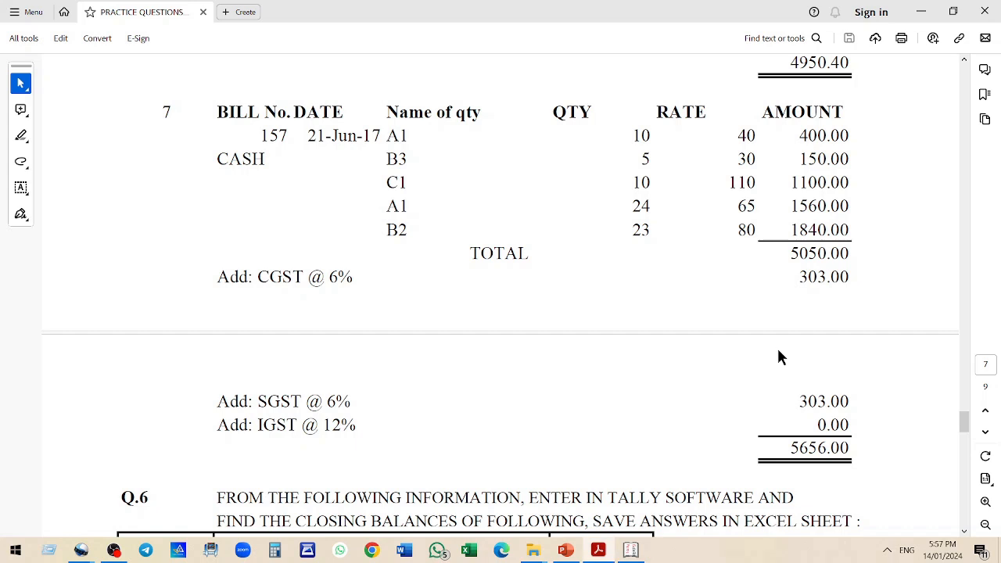
key("alt+Tab")
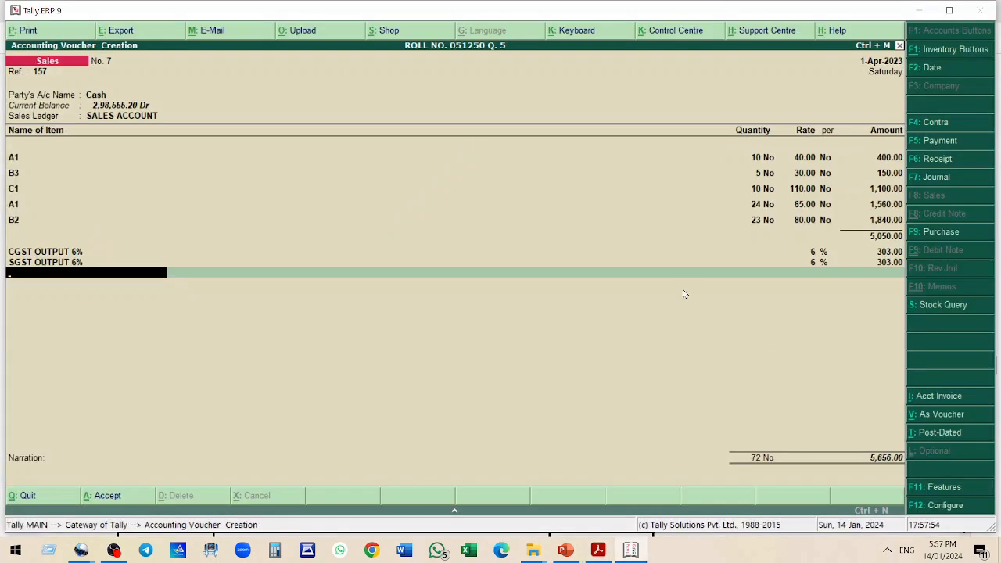
key("Return")
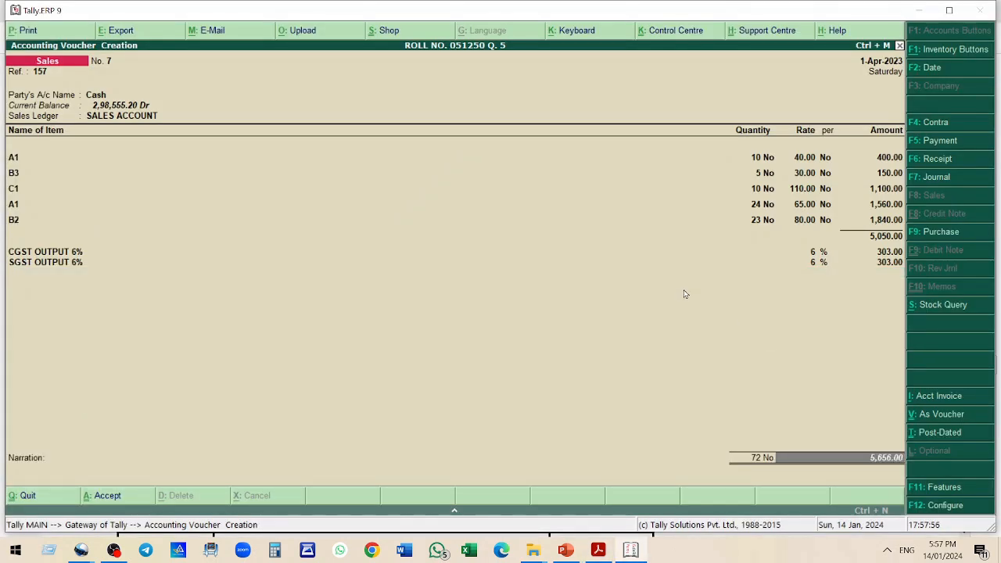
key("Return")
key("Return")
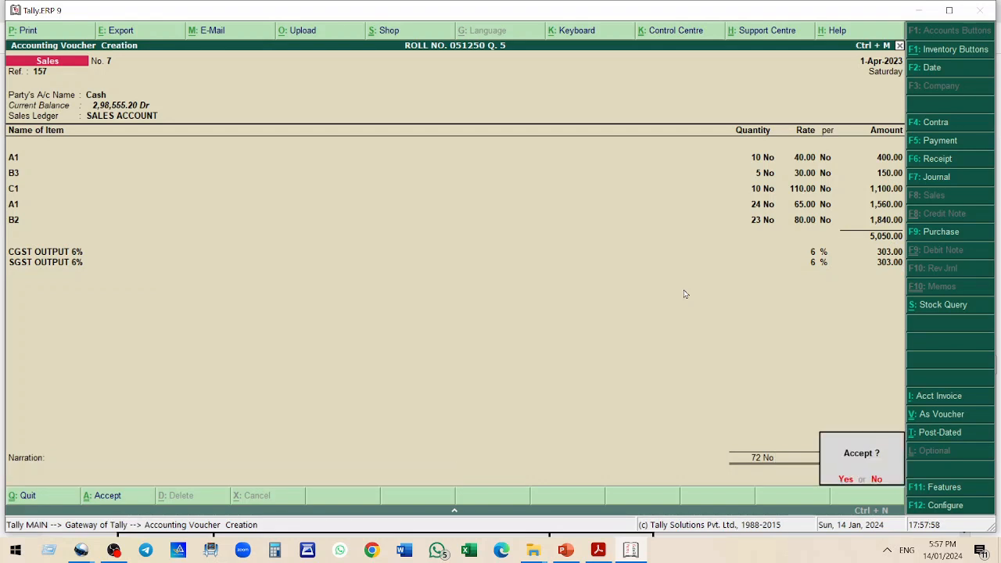
key("Return")
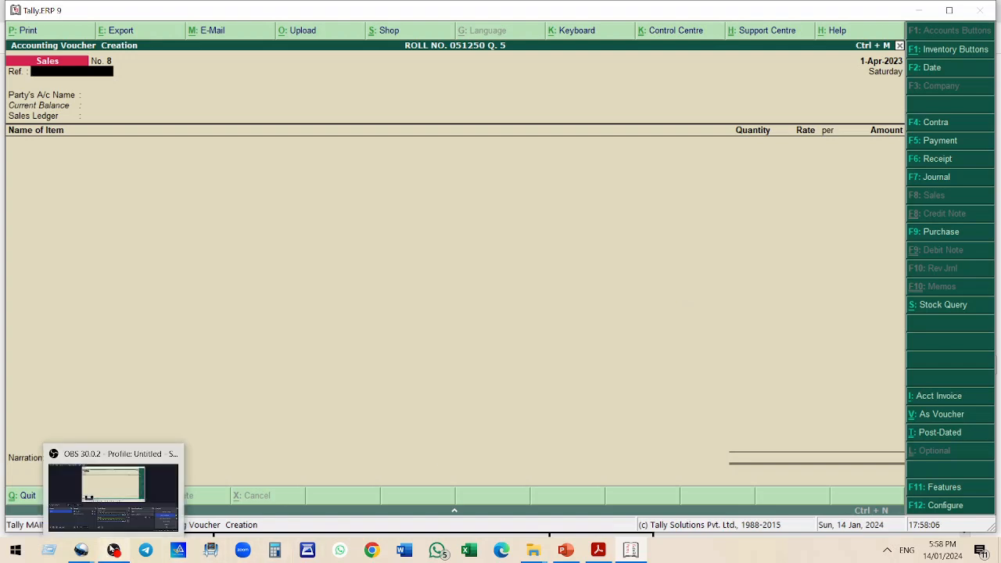
left_click(113, 550)
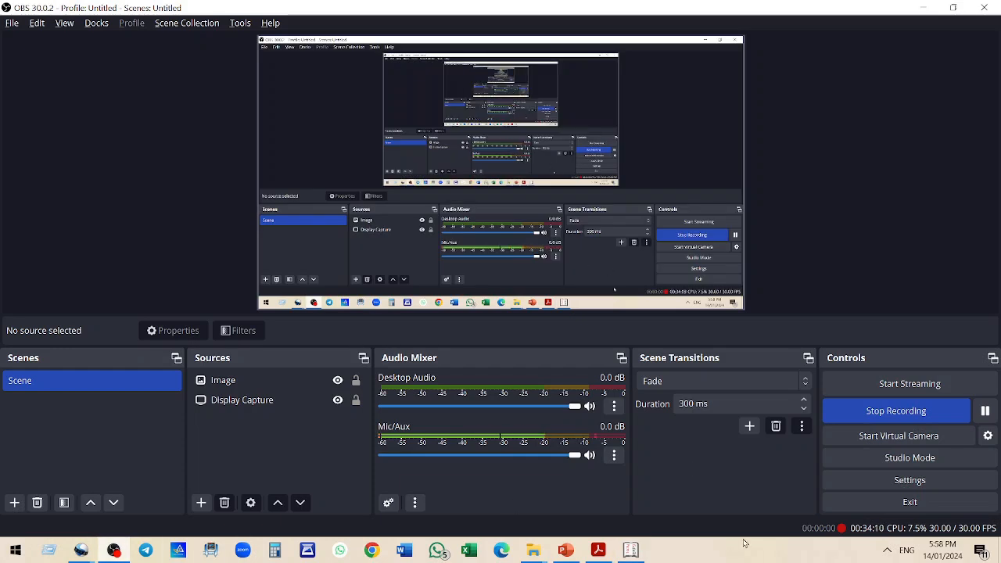
left_click(632, 551)
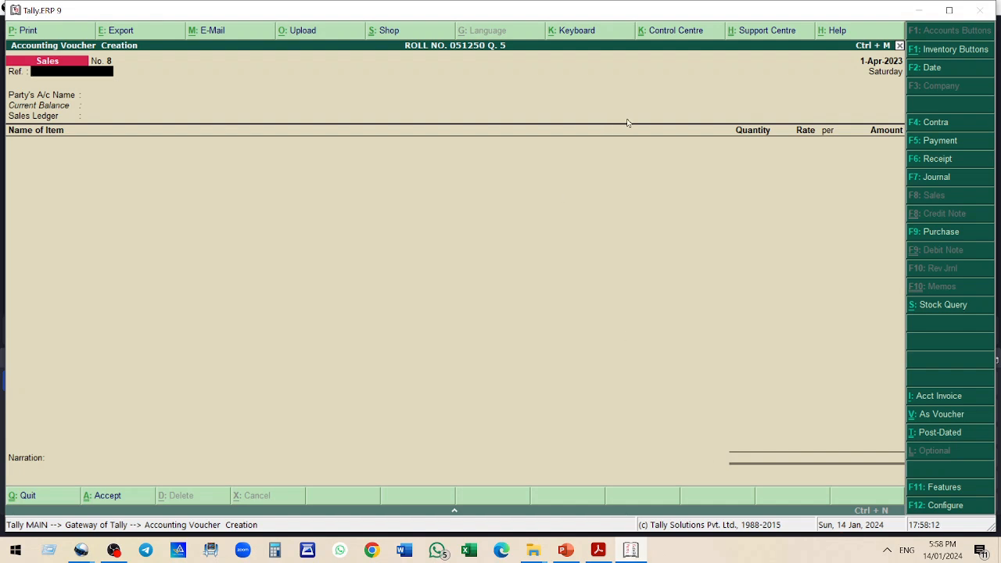
Quit voucher creation and open the Stock Summary report
key("Escape")
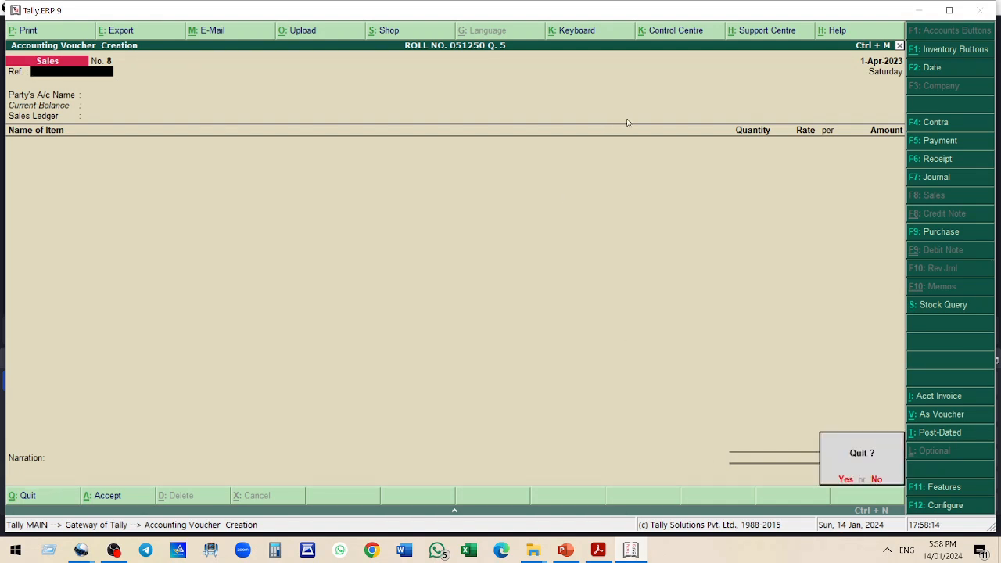
key("Return")
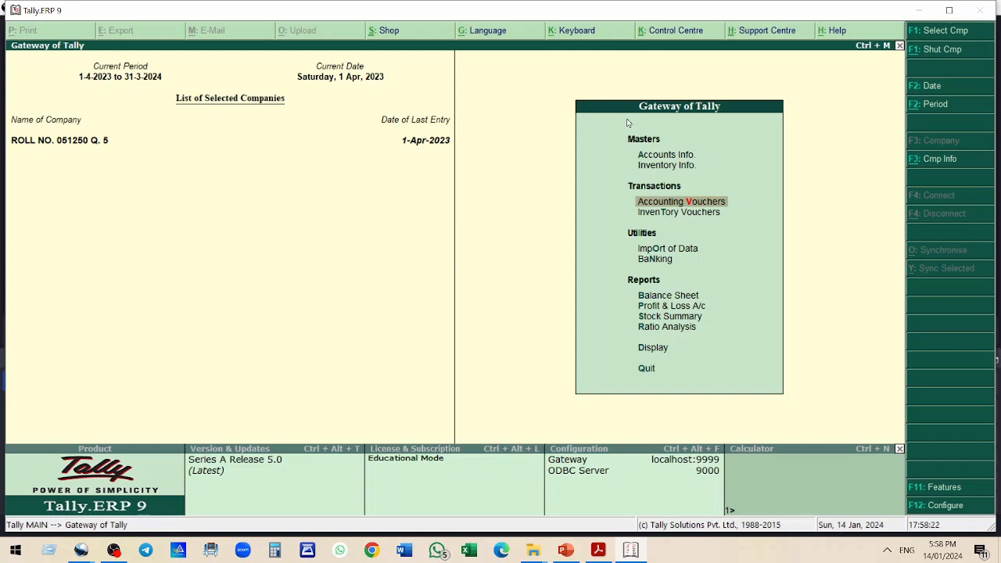
key("Down")
key("Down")
key("Down")
key("Down")
key("Down")
key("Down")
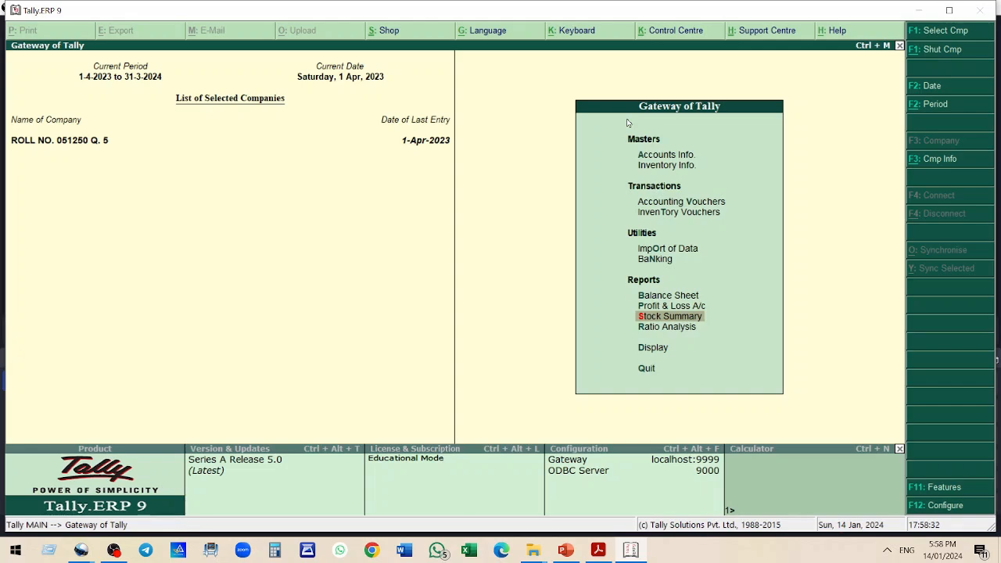
key("Return")
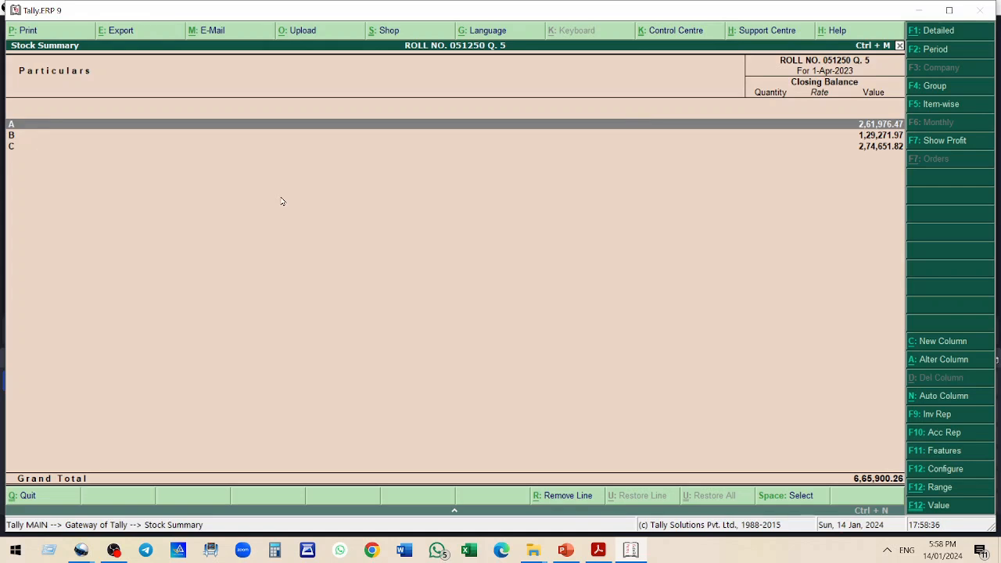
Switch the Stock Summary to detailed view and go through the item-wise closing balances
left_click(937, 33)
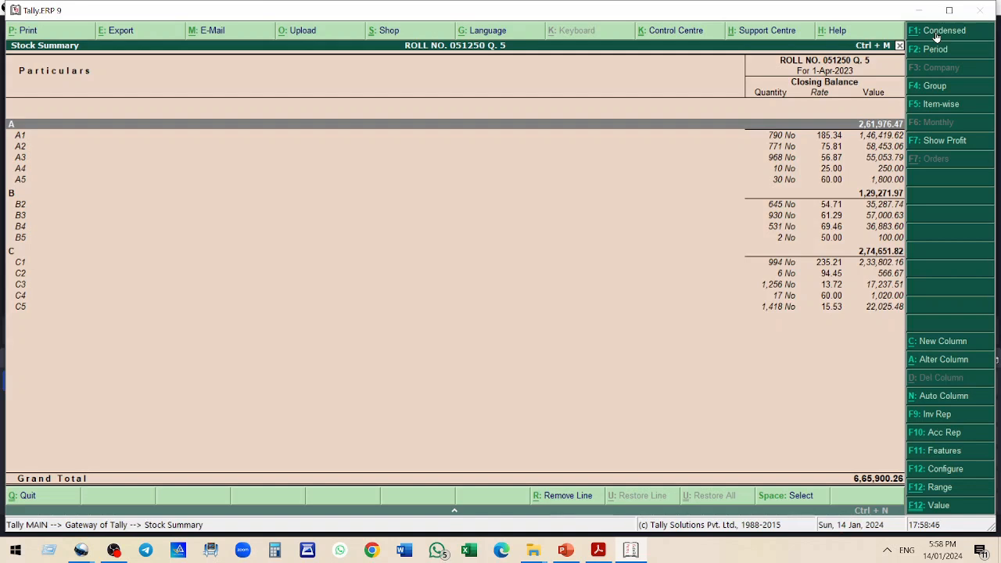
key("Down")
key("Down")
key("Down")
key("Down")
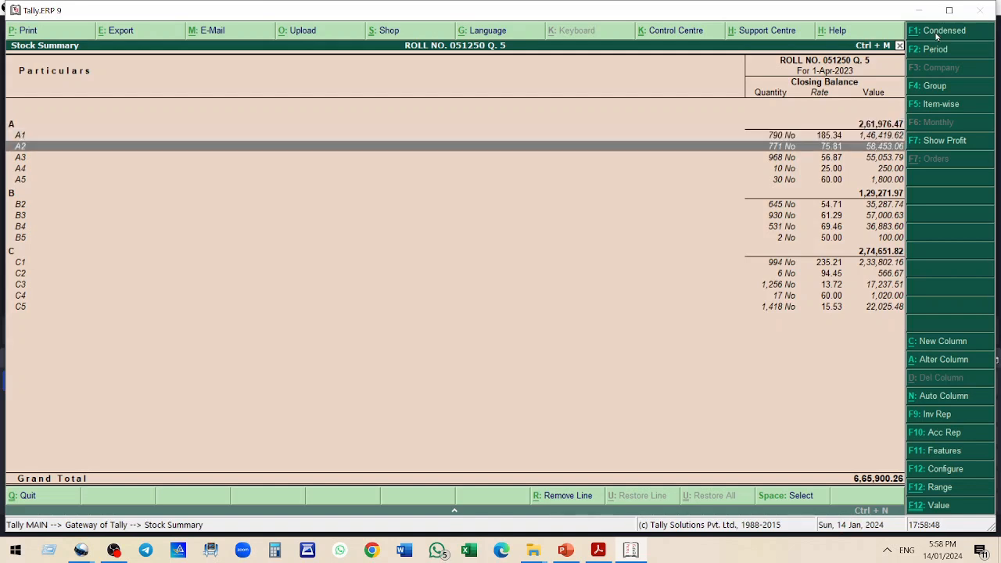
key("Down")
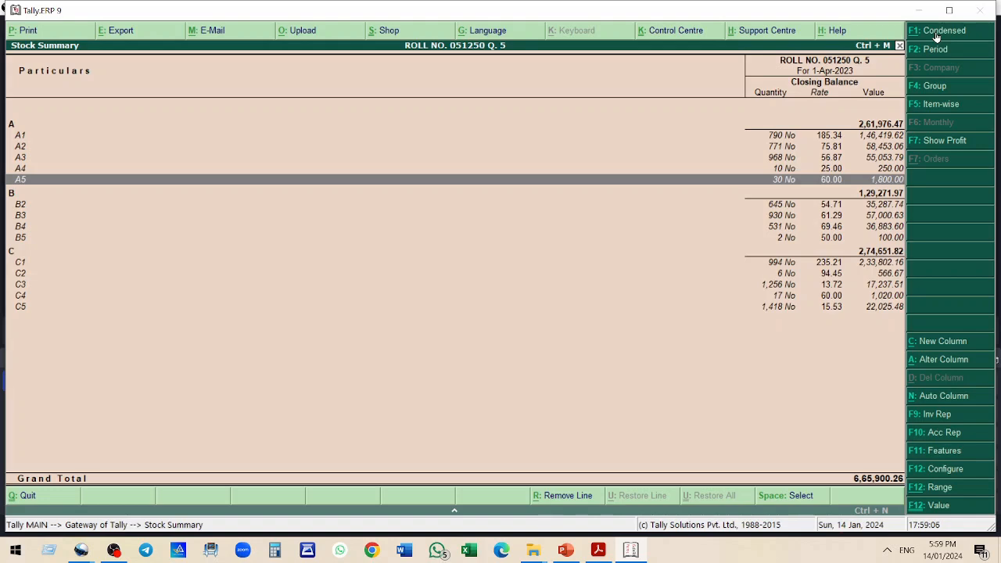
Open the company features and the report configuration, closing both without changes
left_click(954, 451)
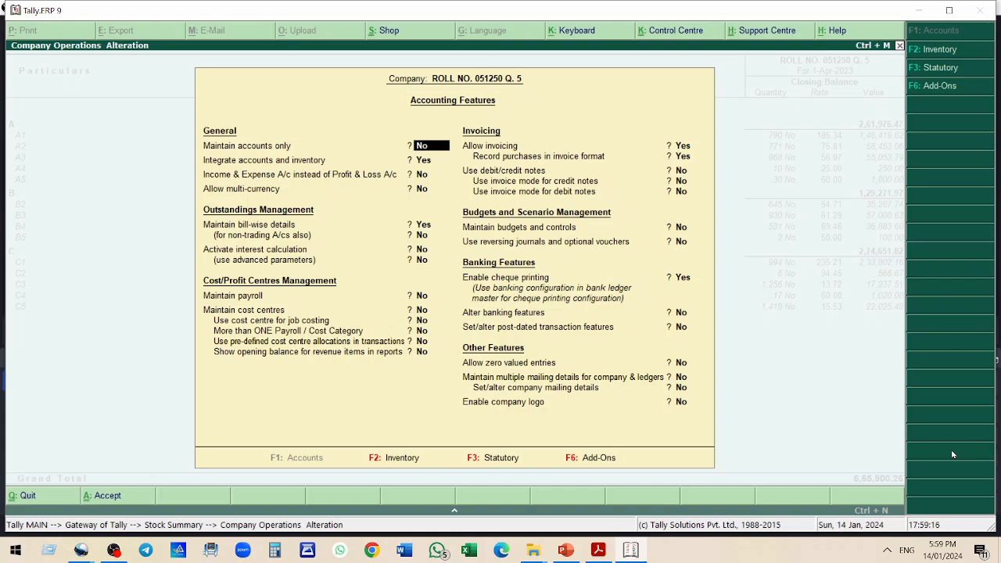
key("Escape")
key("y")
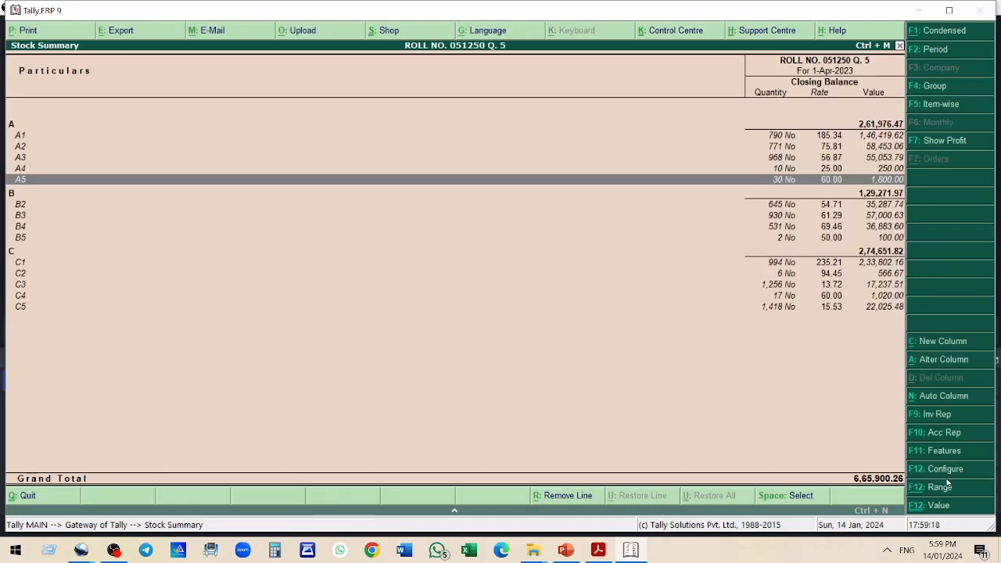
left_click(947, 473)
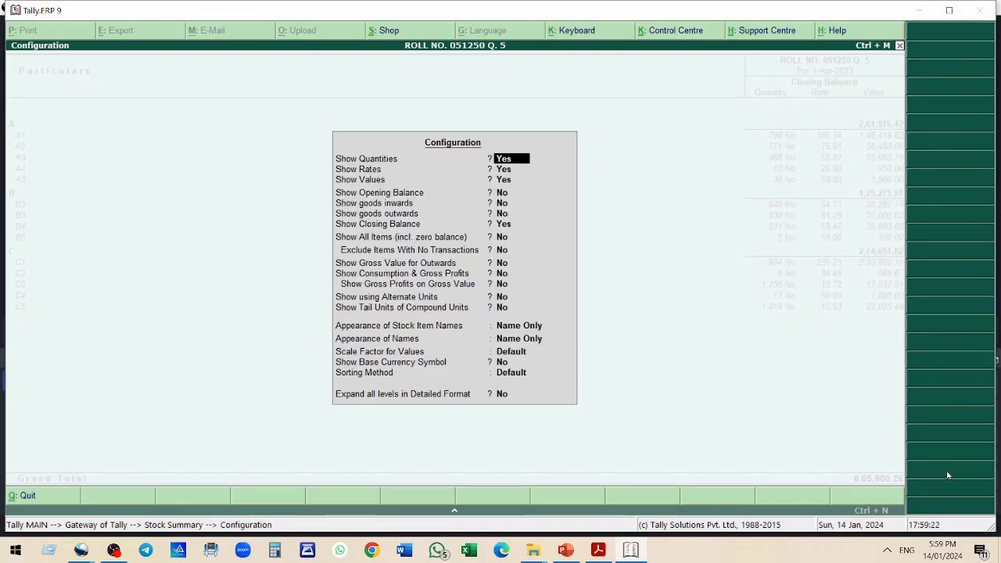
key("Escape")
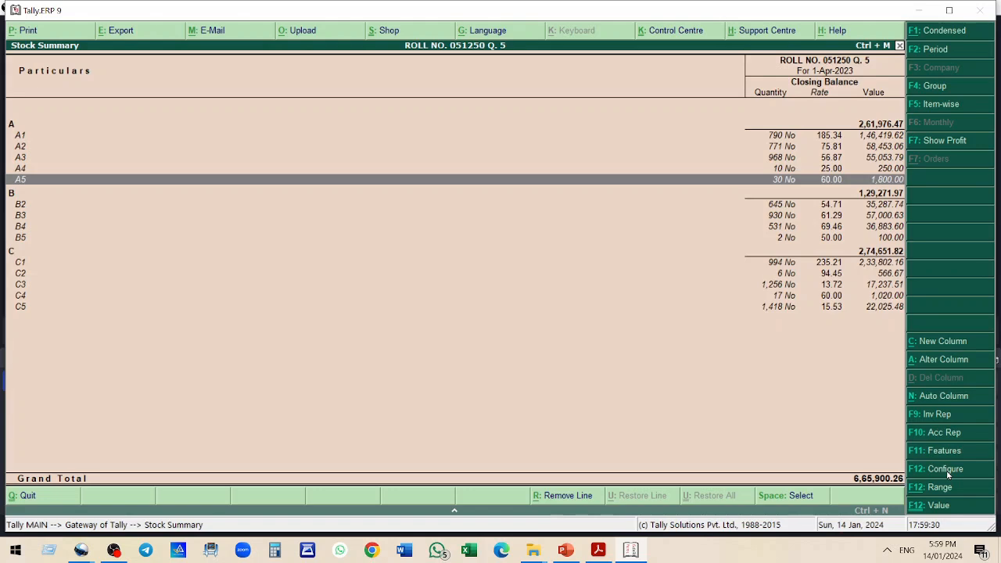
left_click(920, 8)
left_click(921, 7)
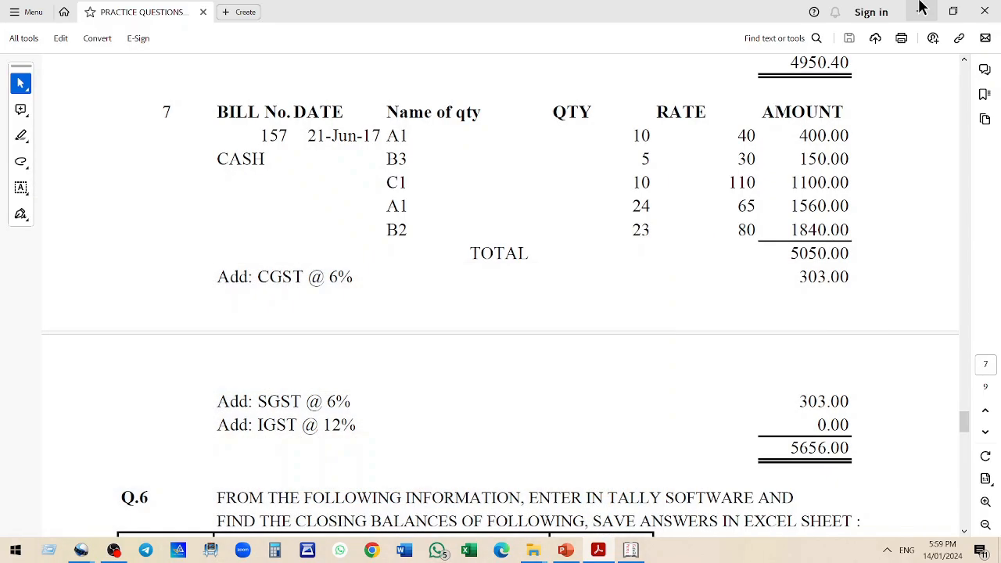
left_click(921, 6)
key("super")
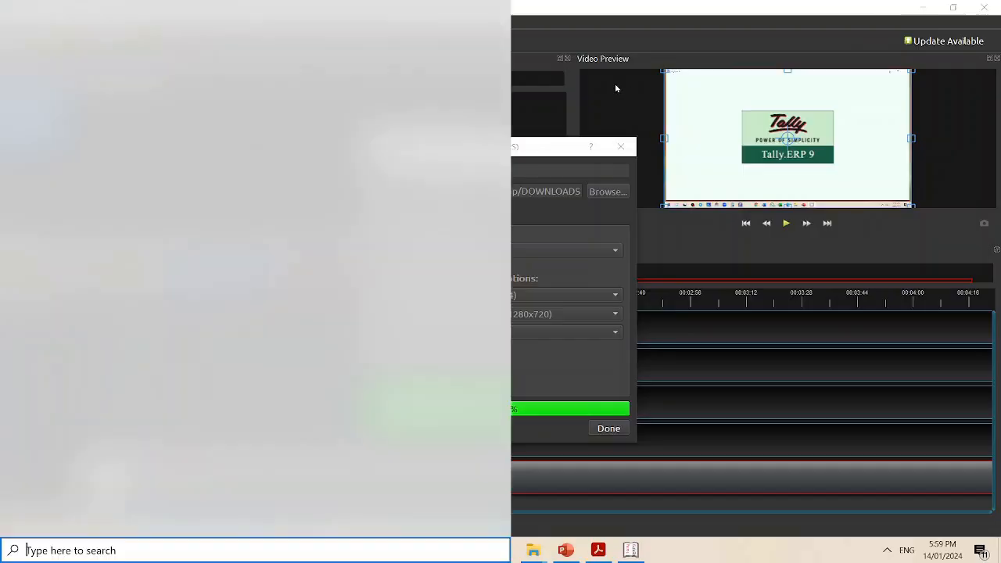
key("Escape")
key("Escape")
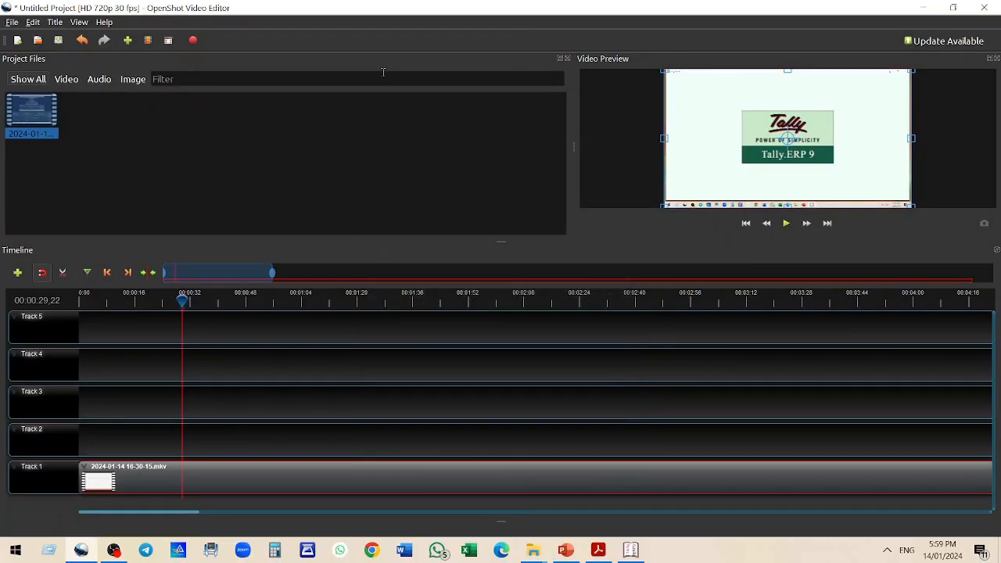
Open the roll number Word document from its folder on the desktop
key("super+d")
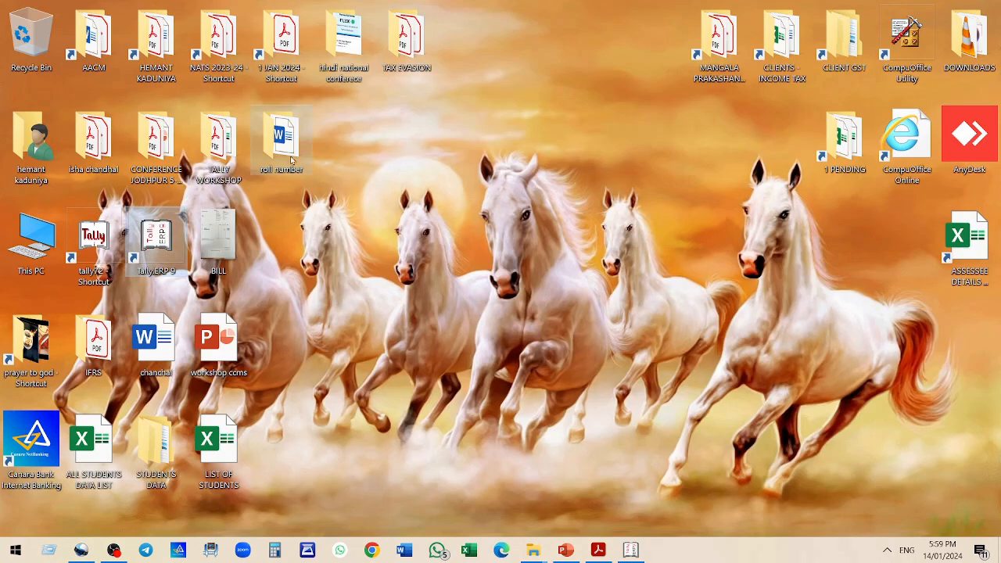
double_click(257, 142)
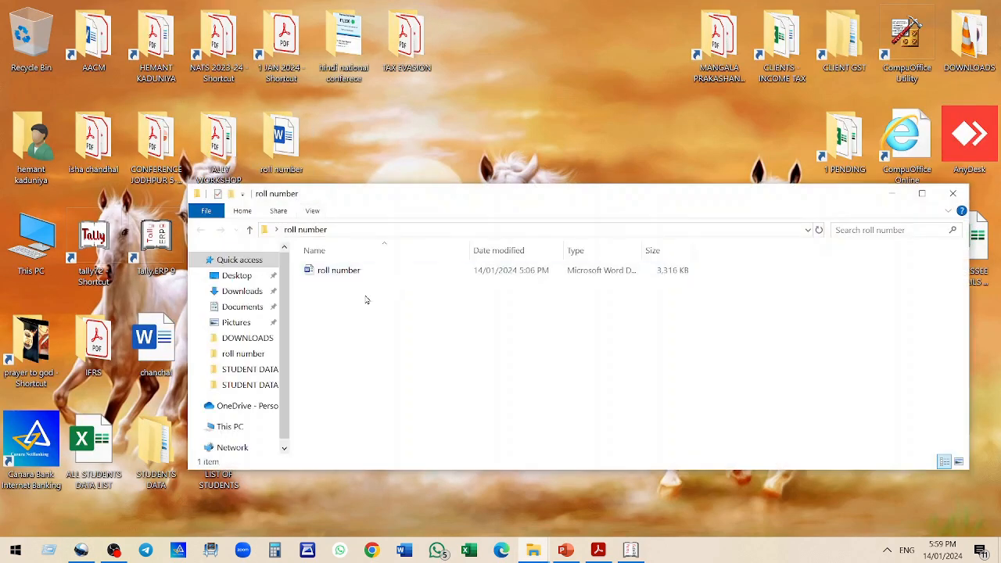
double_click(364, 274)
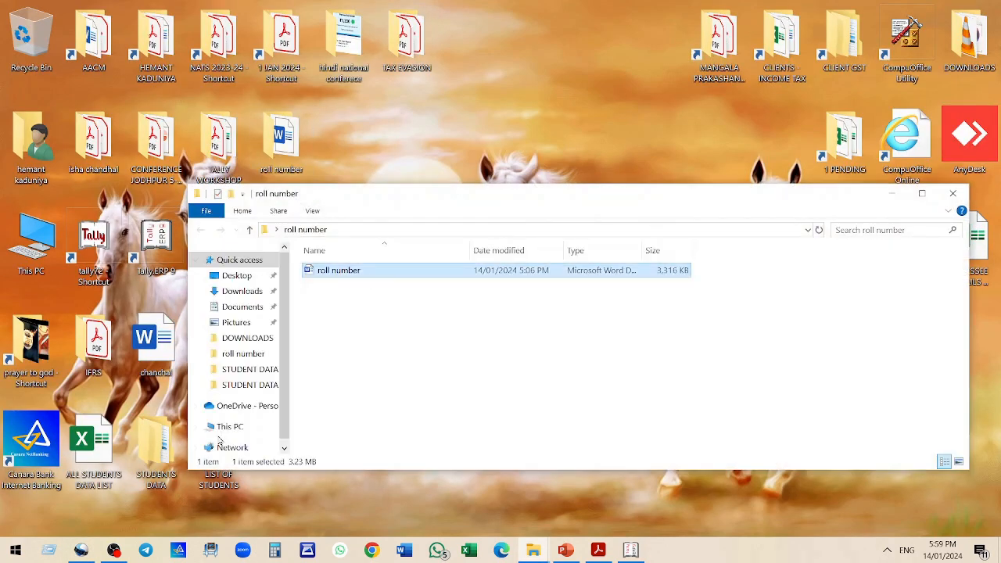
Close the OpenShot Video Editor without saving the project
left_click(81, 551)
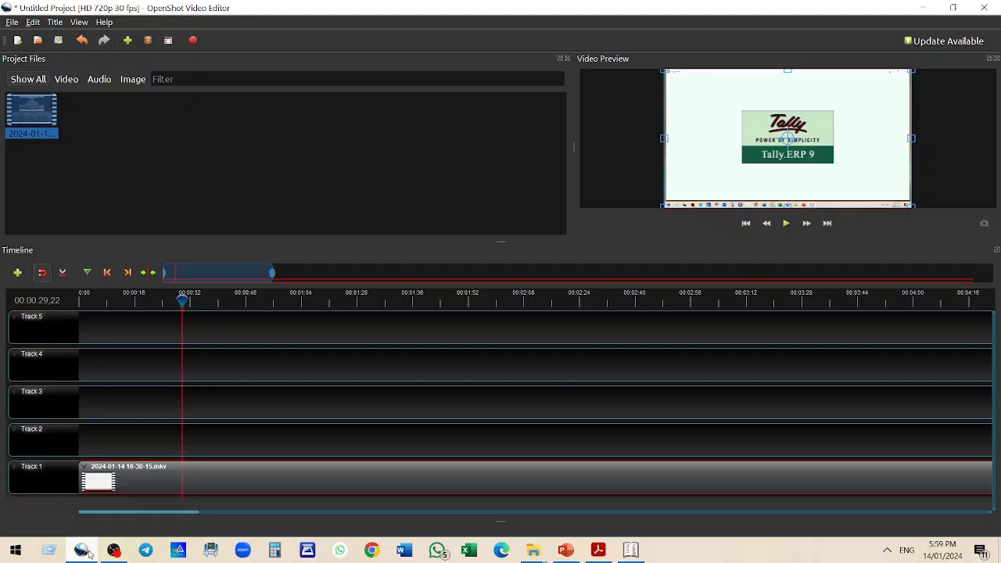
left_click(985, 10)
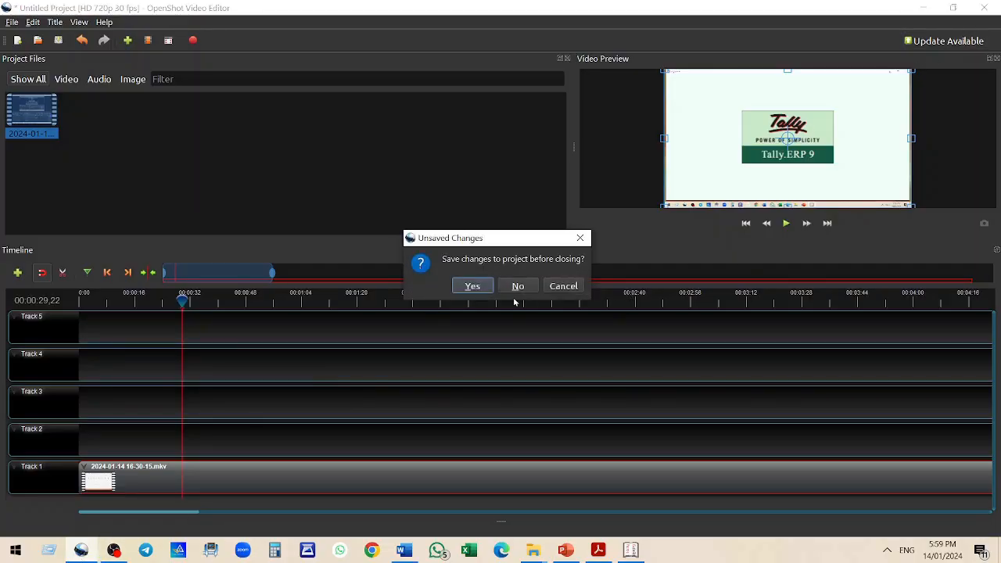
left_click(516, 287)
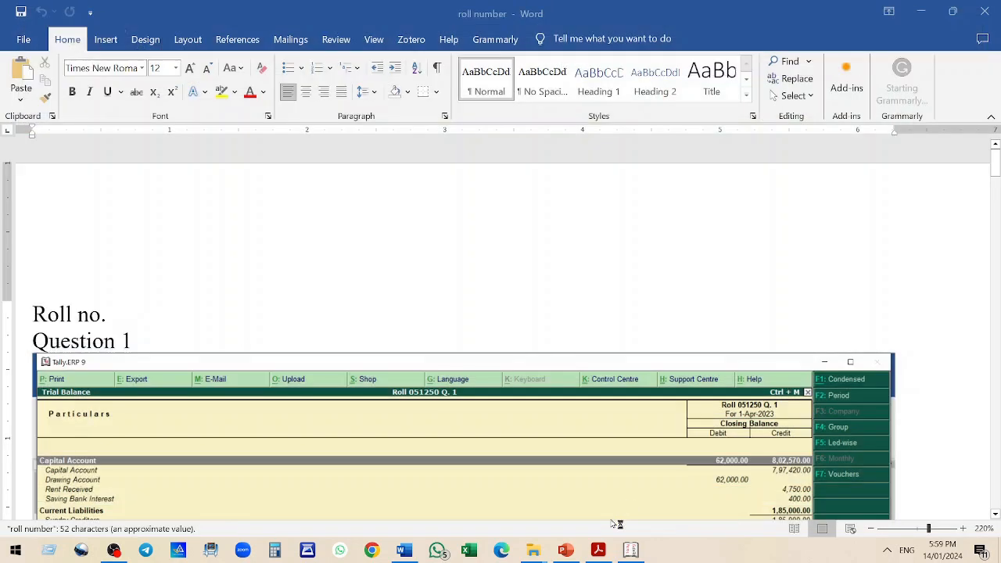
At the end of the document, add the heading QUESTION 5 and paste the Stock Summary screenshot below it
left_click(935, 510)
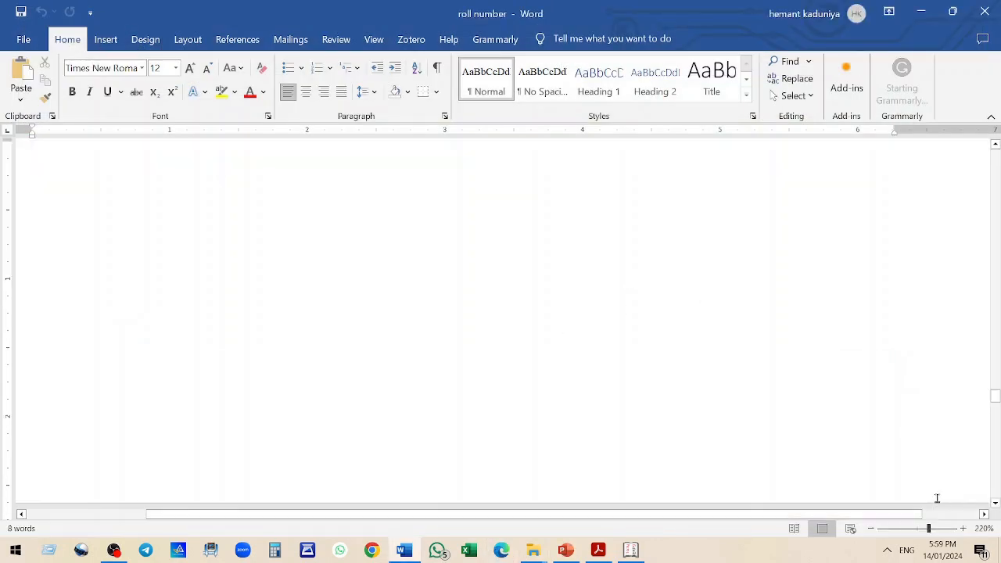
scroll(946, 349, "down", 5)
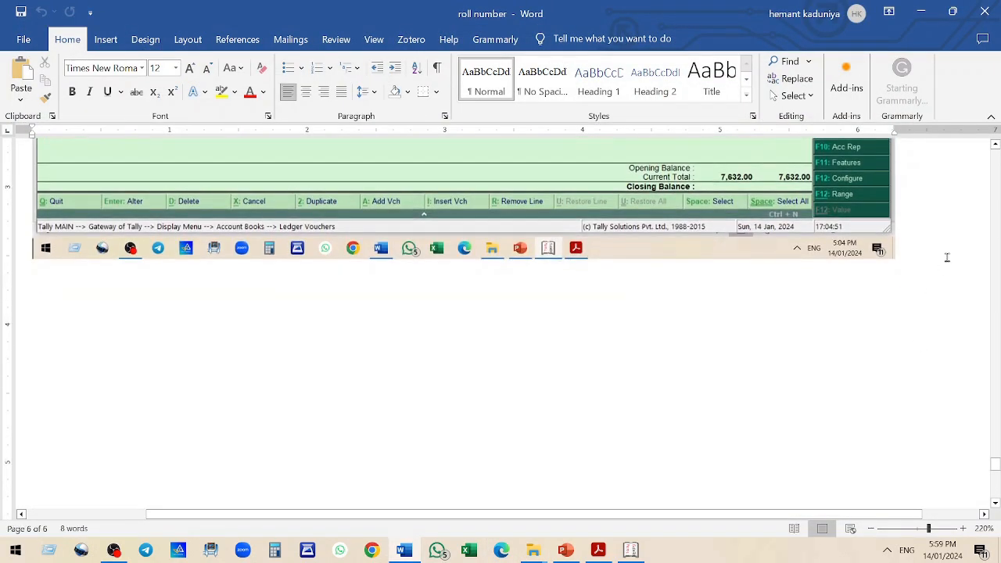
key("Return")
type("QU")
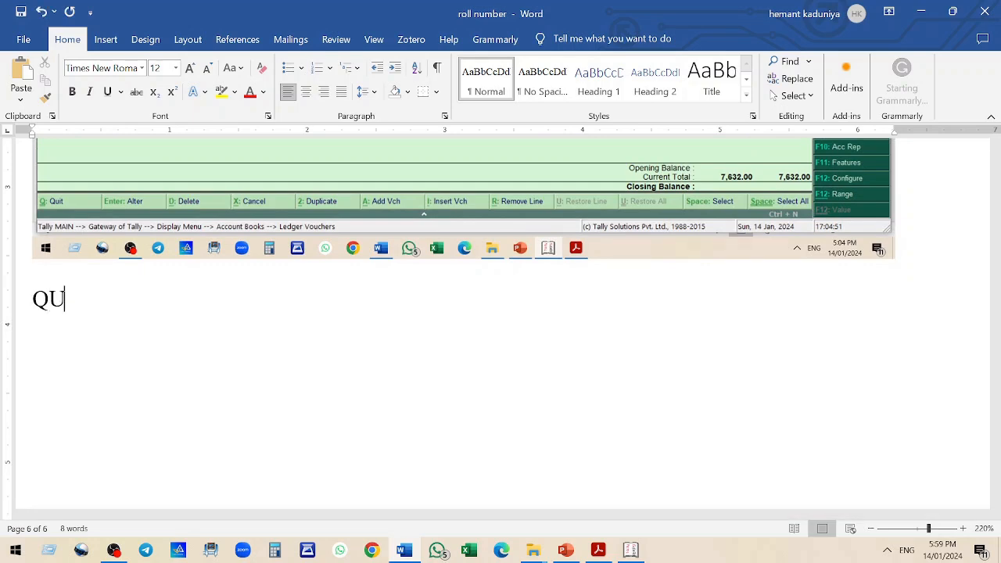
type("ESTION ")
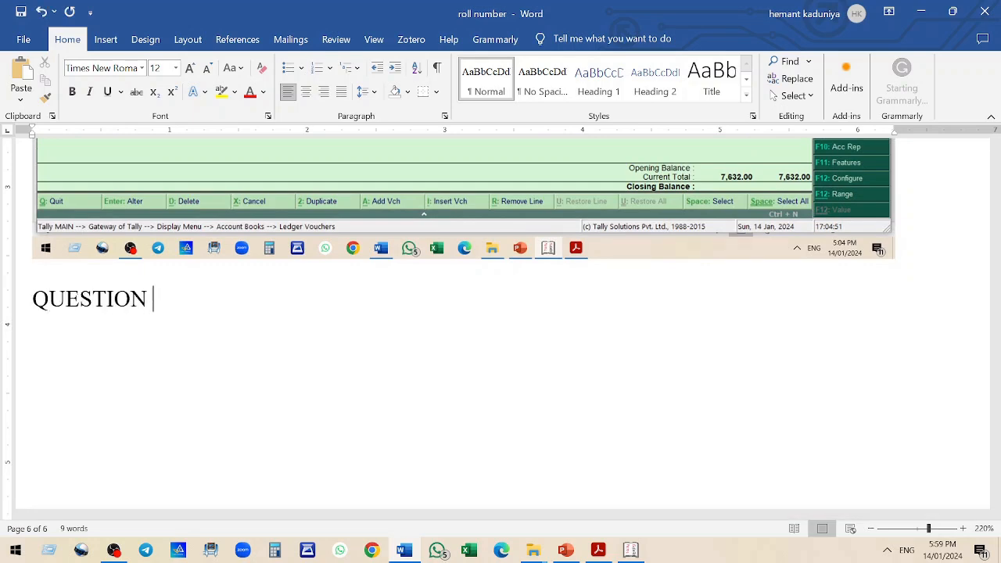
type("5")
key("Return")
key("ctrl+v")
scroll(696, 292, "up", 1)
scroll(728, 278, "down", 3)
Switch to Tally and open the Balance Sheet in detailed view
key("alt+Tab")
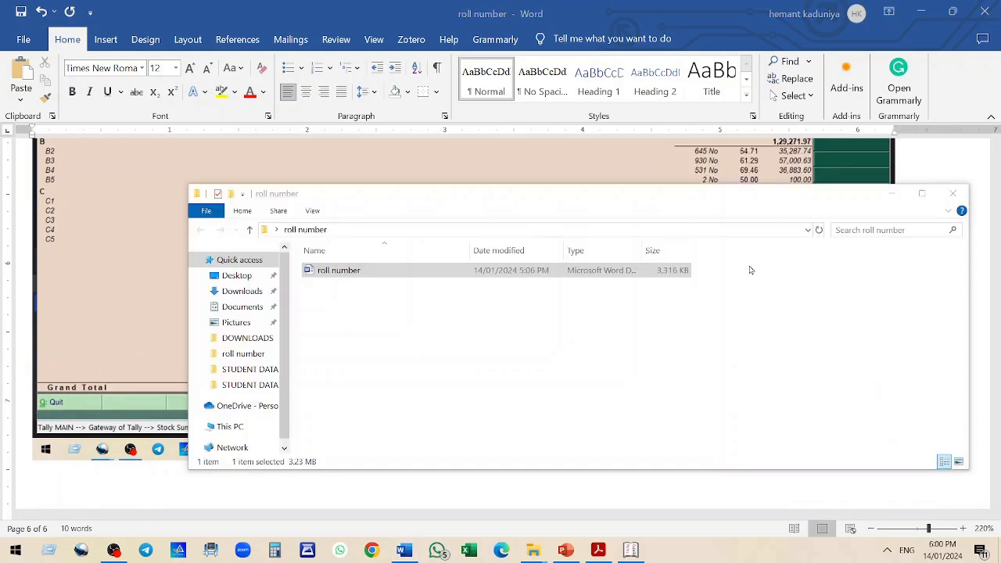
left_click(631, 550)
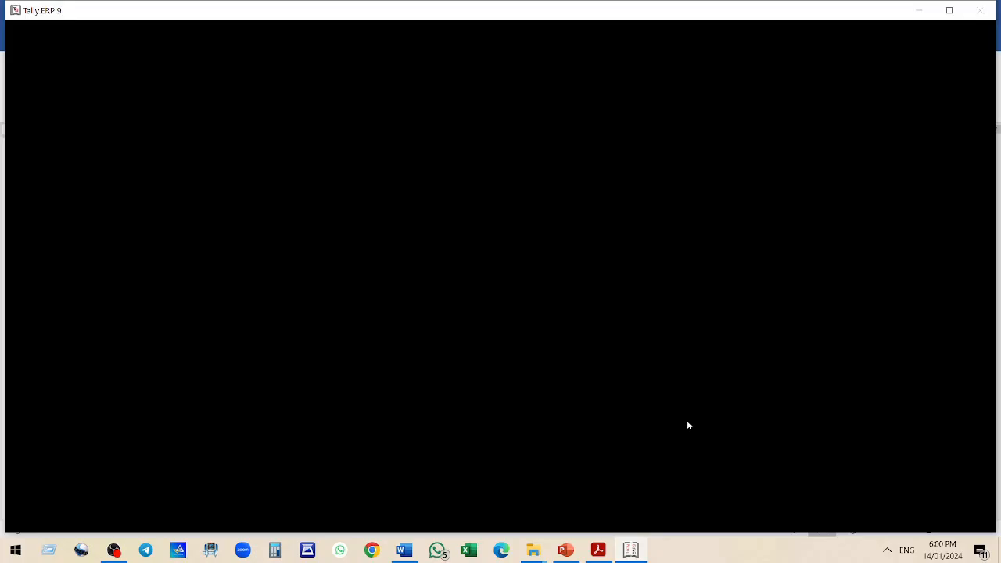
key("Escape")
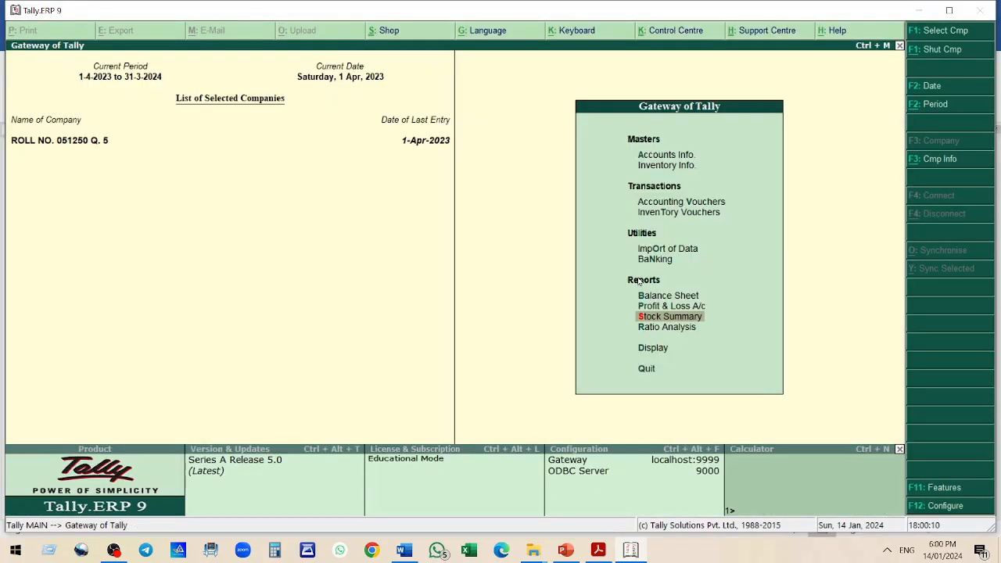
key("Up")
key("Up")
key("Return")
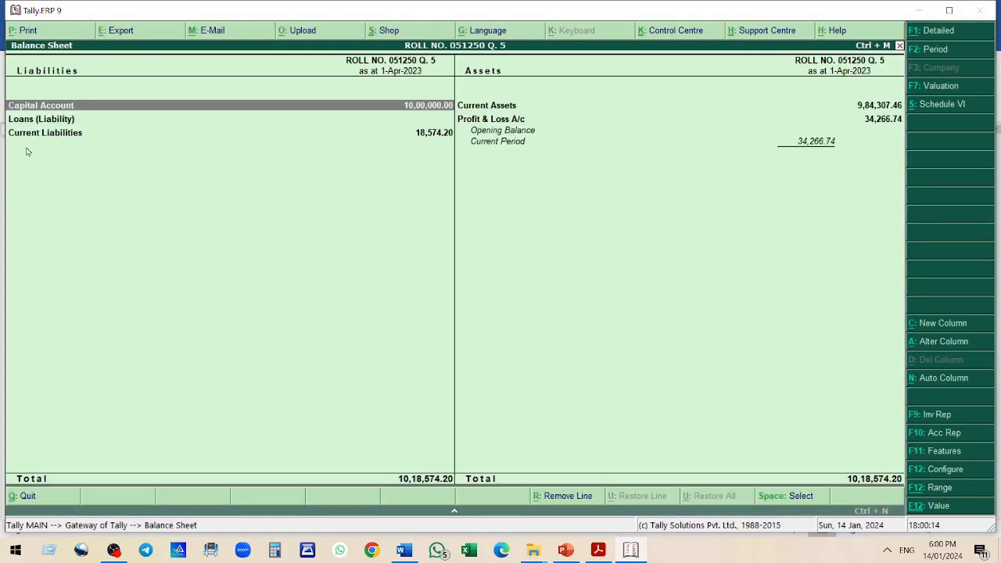
left_click(937, 32)
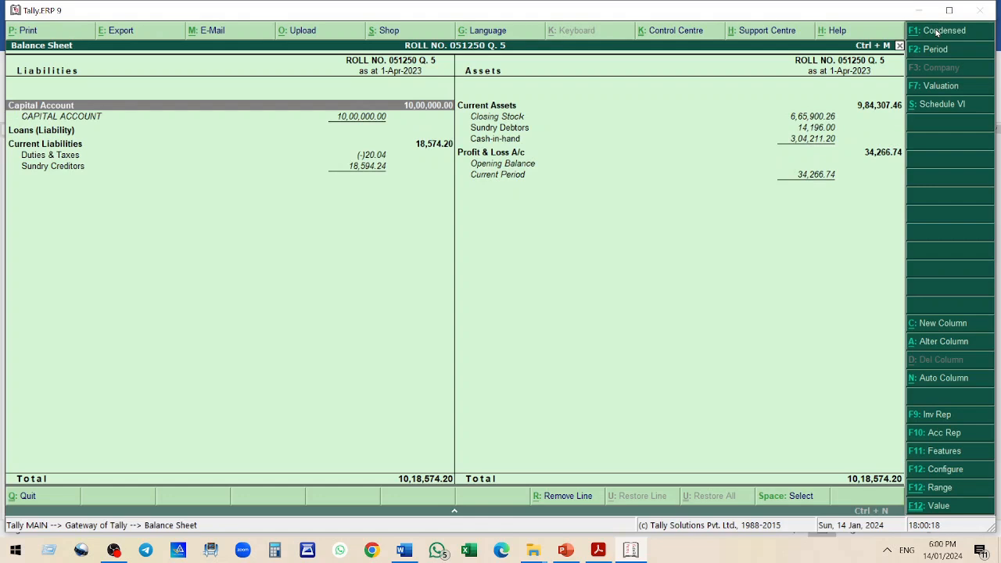
Paste the detailed Balance Sheet screenshot into the Word document and add a new line after it
left_click(532, 550)
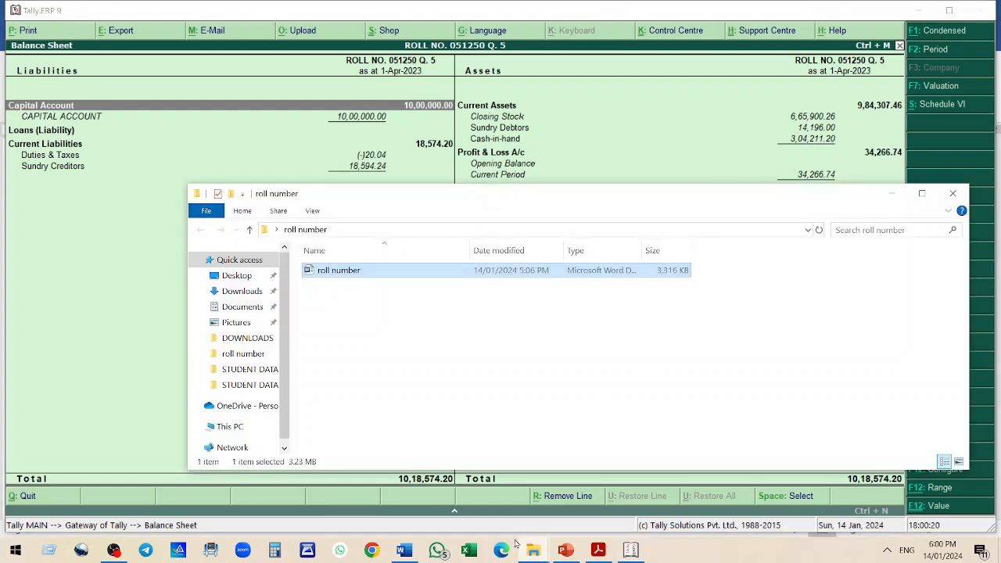
left_click(404, 550)
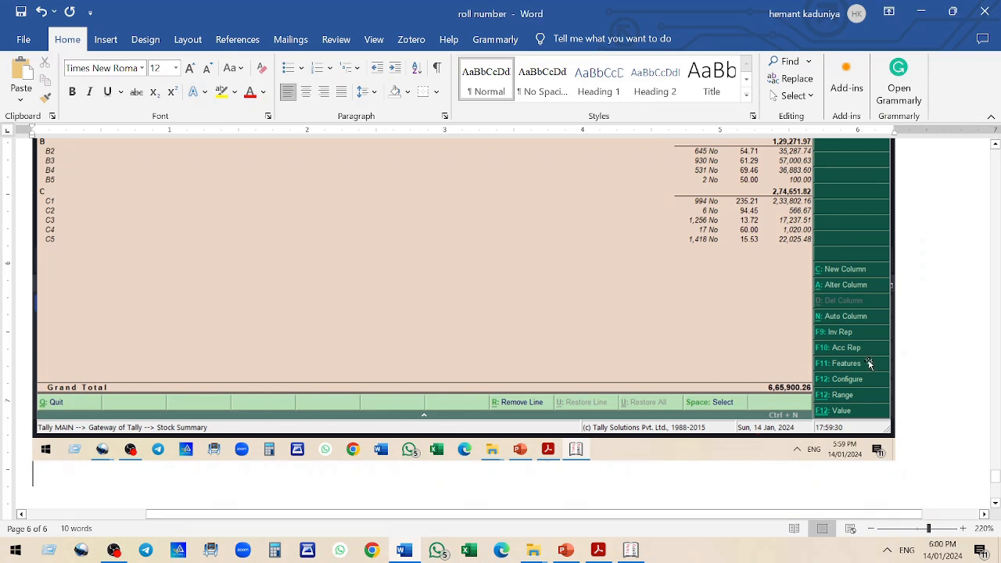
key("ctrl+v")
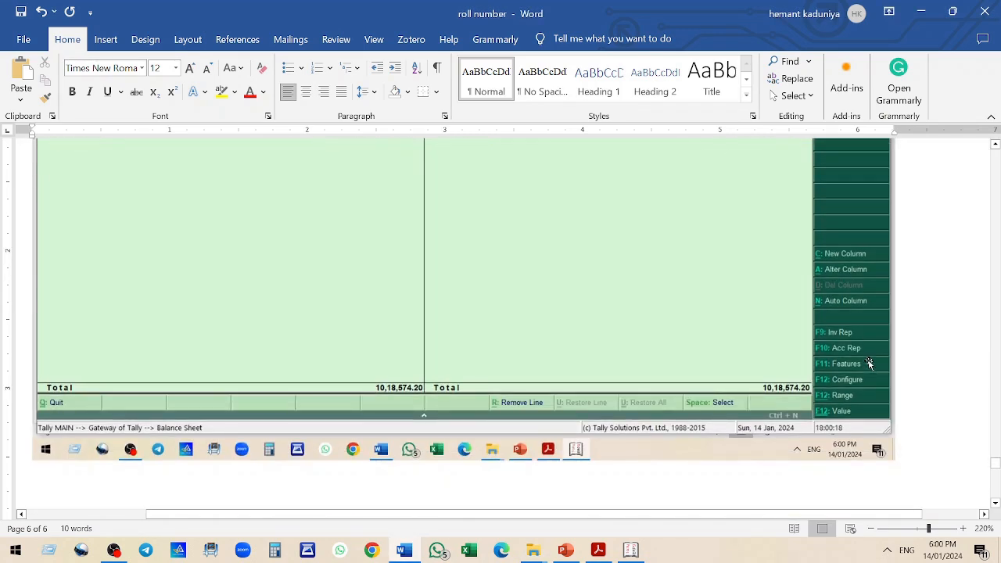
key("ctrl+v")
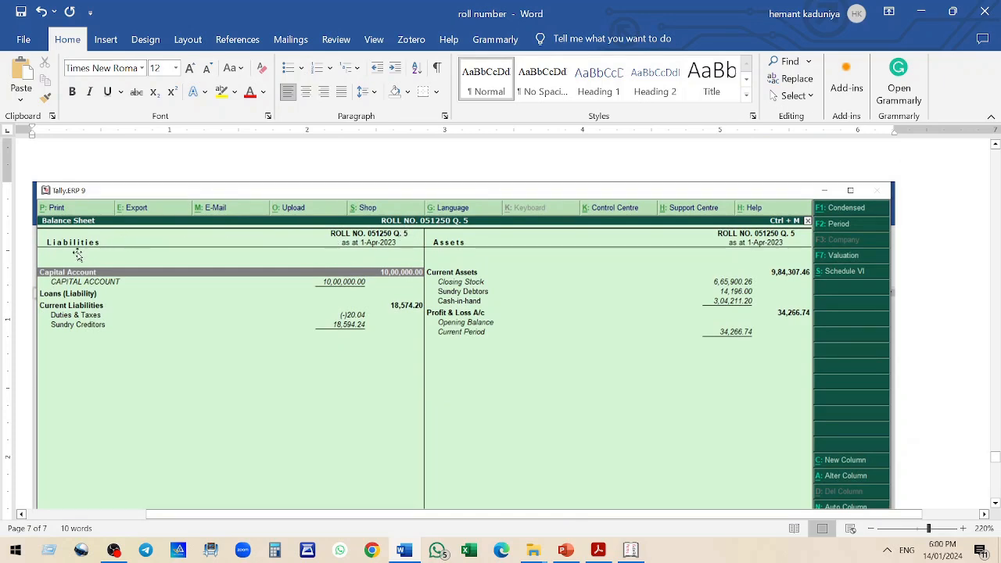
scroll(900, 296, "down", 4)
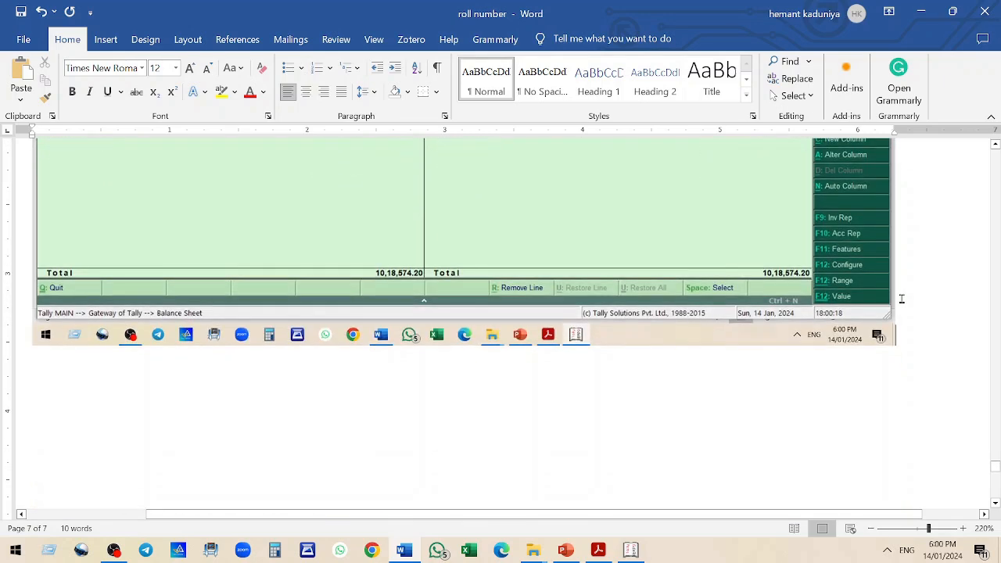
key("Return")
Switch to Tally and open the Profit & Loss A/c in detailed view
key("alt+Tab")
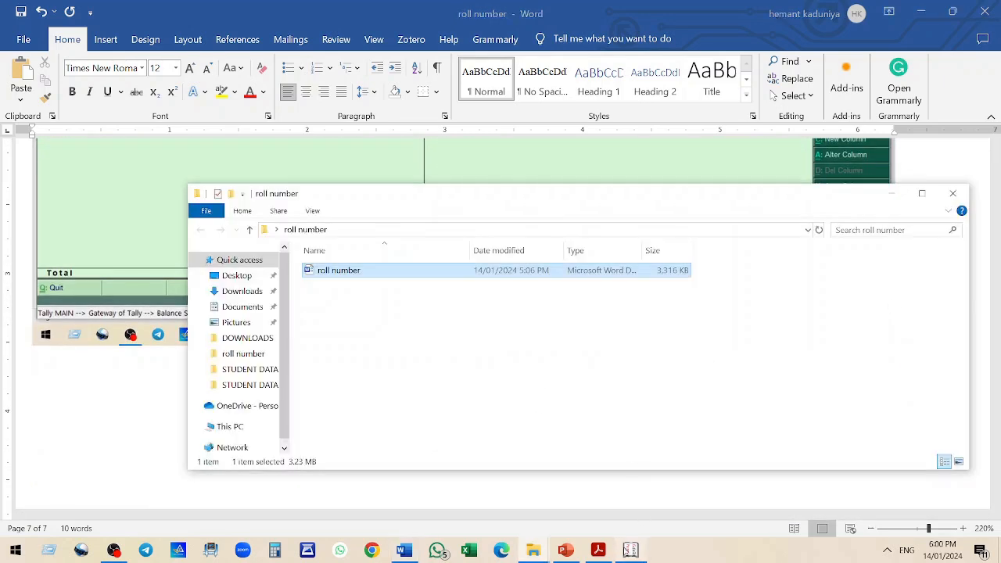
left_click(630, 550)
key("Escape")
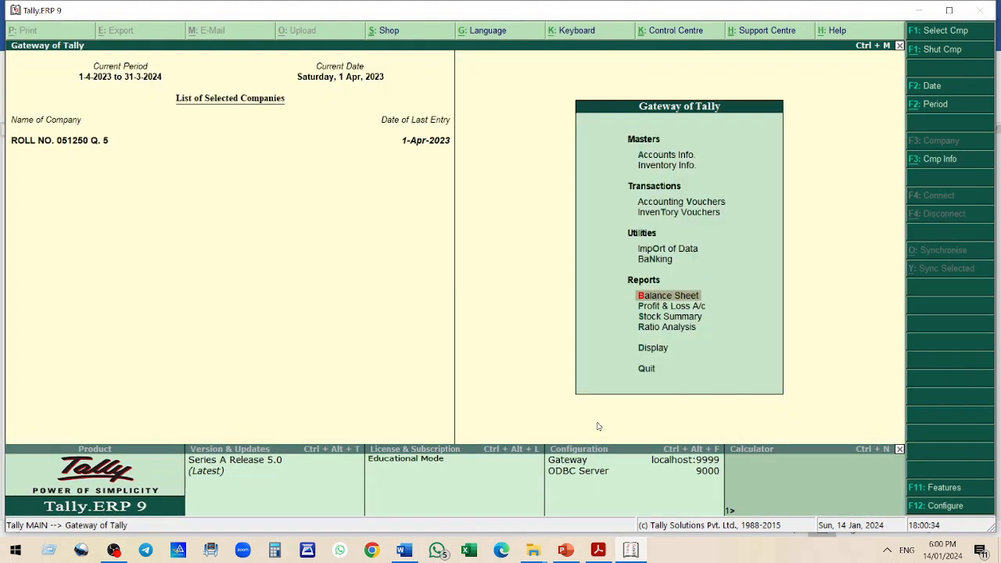
key("Down")
key("Return")
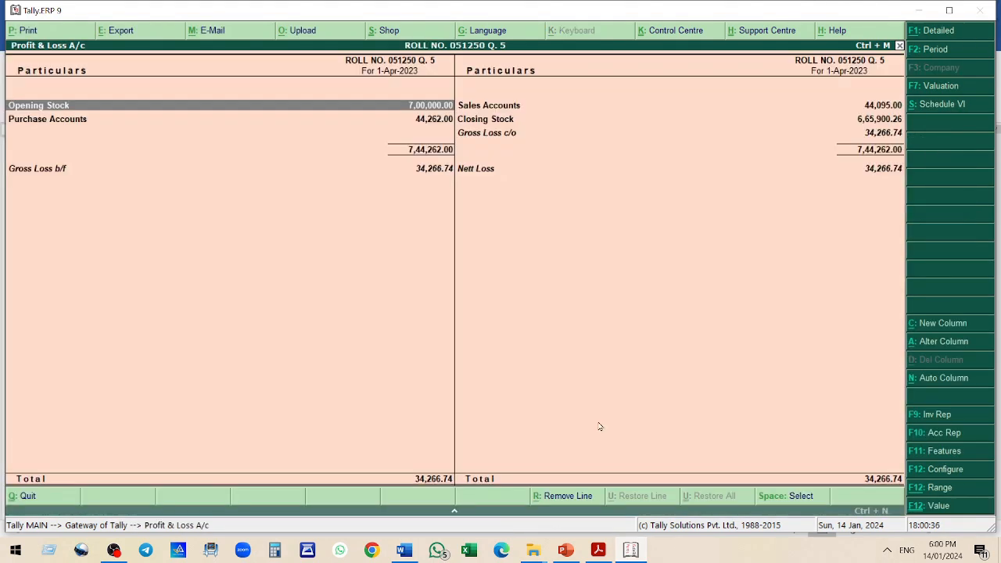
left_click(938, 36)
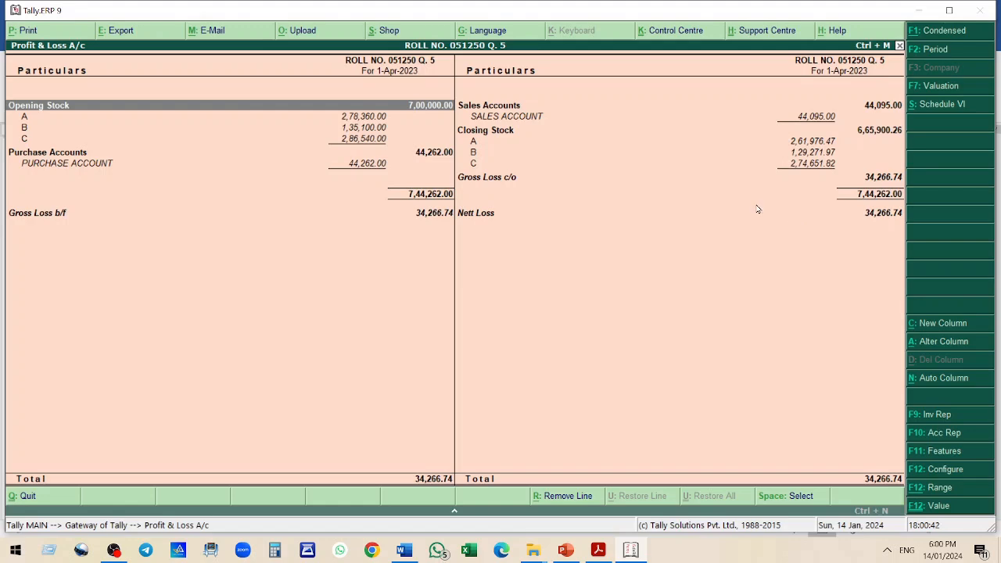
Paste the detailed Profit & Loss screenshot into the Word document and save the document
key("alt+Tab")
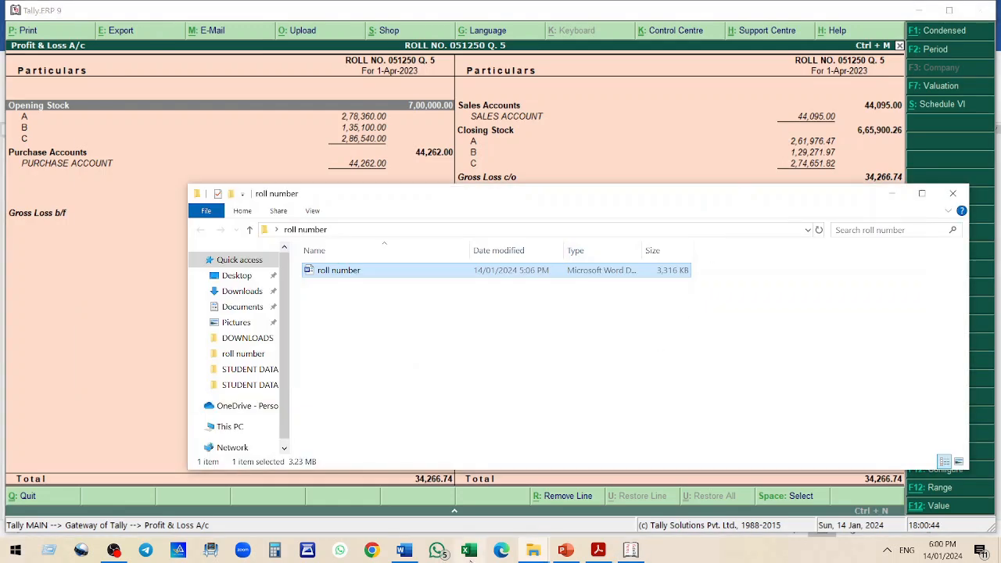
left_click(400, 551)
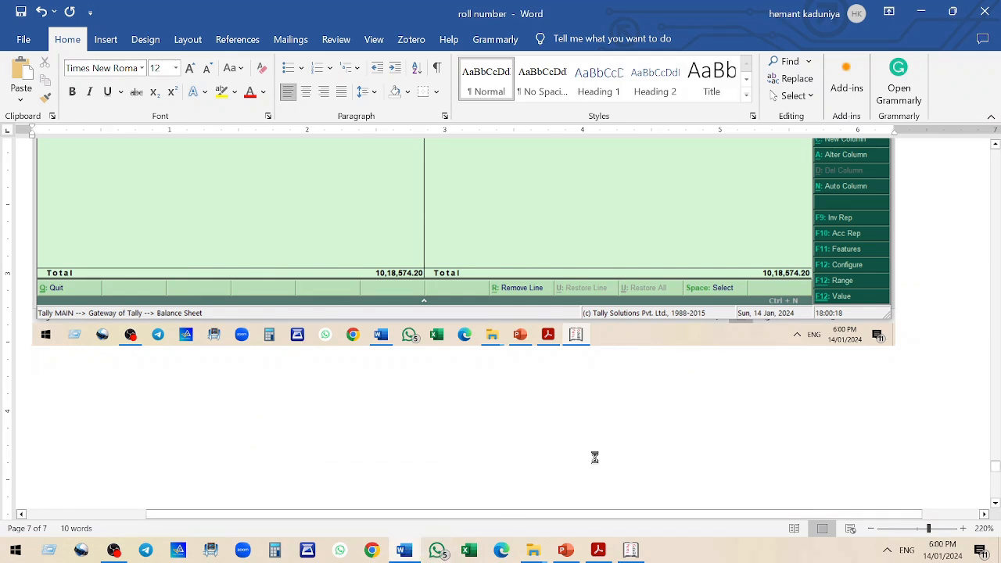
key("ctrl+v")
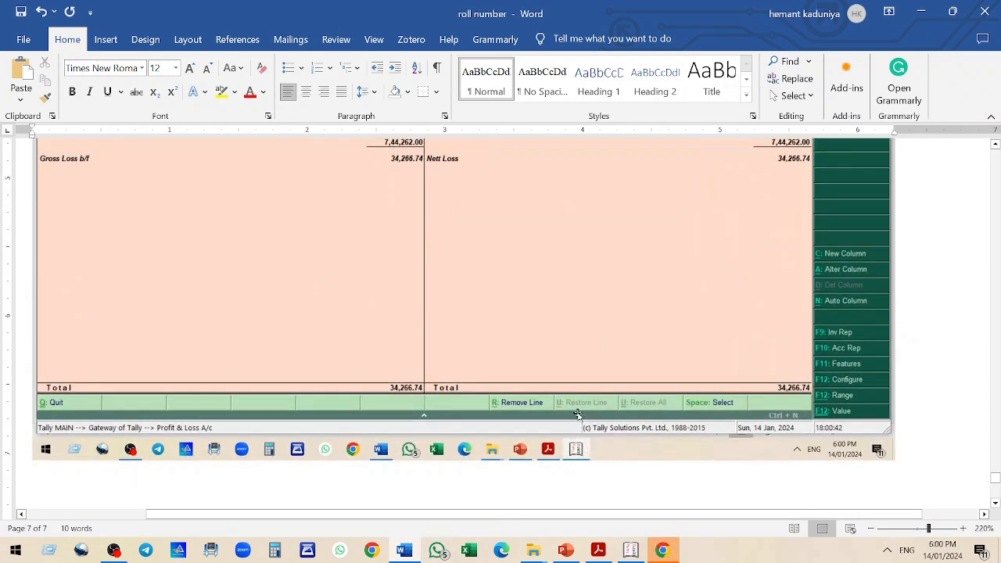
key("ctrl+s")
scroll(907, 313, "up", 3)
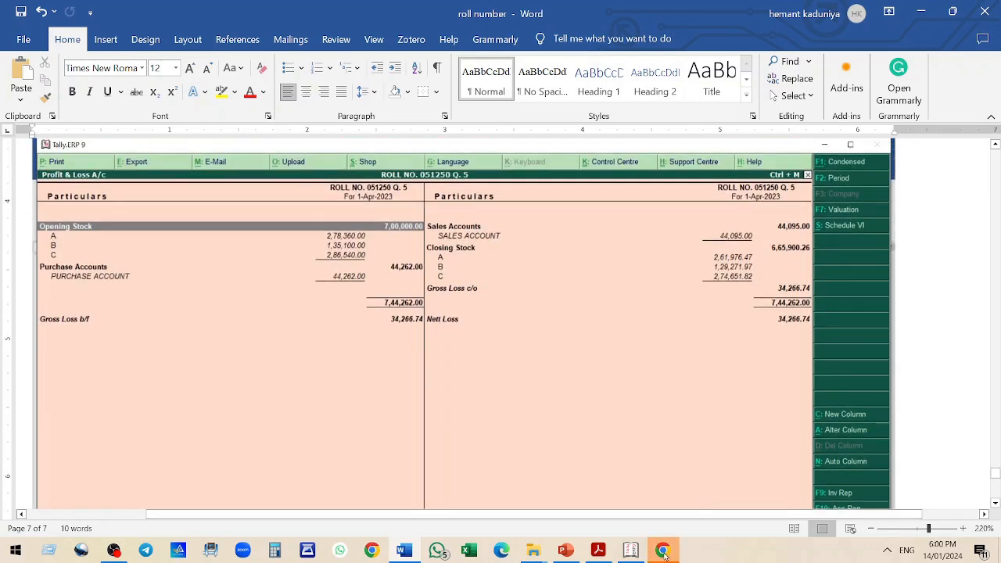
Return to Tally, leave the Profit & Loss report and bring up the quit prompt
left_click(637, 553)
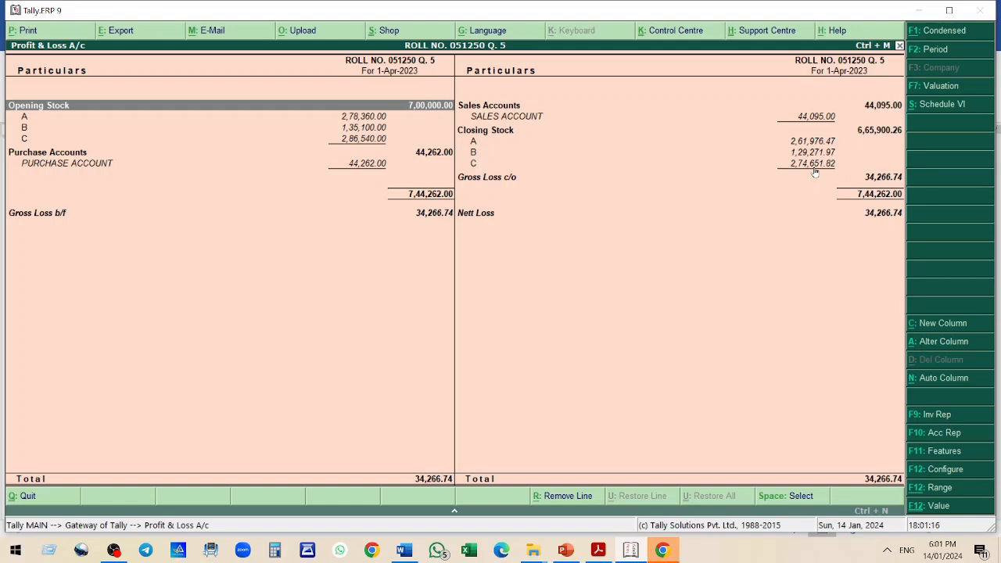
key("Escape")
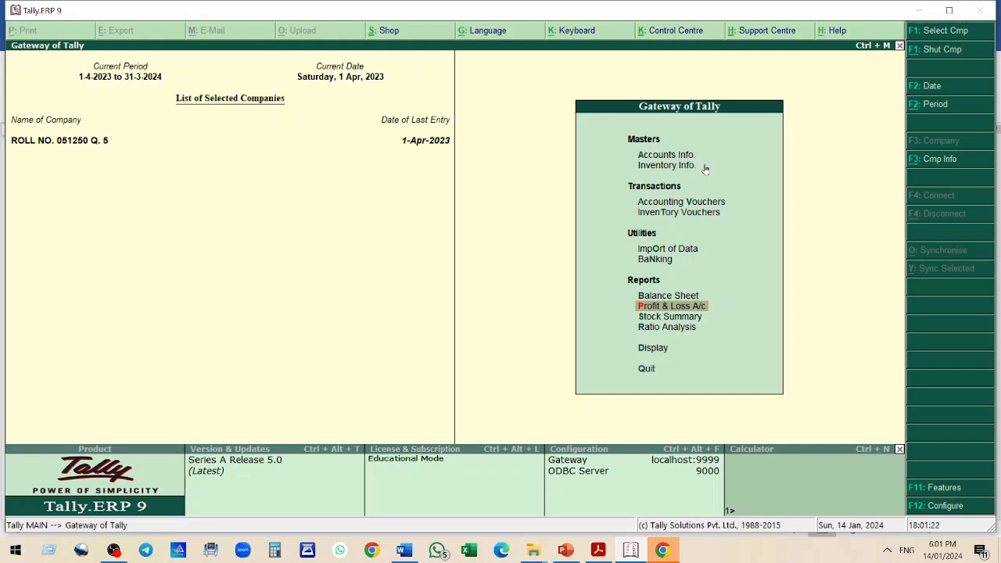
key("Escape")
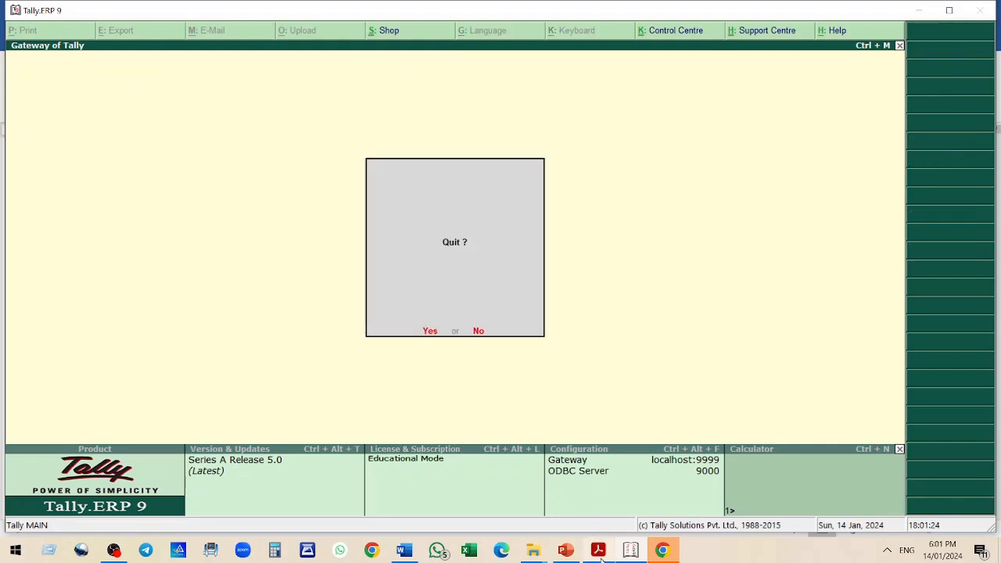
Switch to the workshop PowerPoint presentation and select its closing Bye slide
left_click(599, 550)
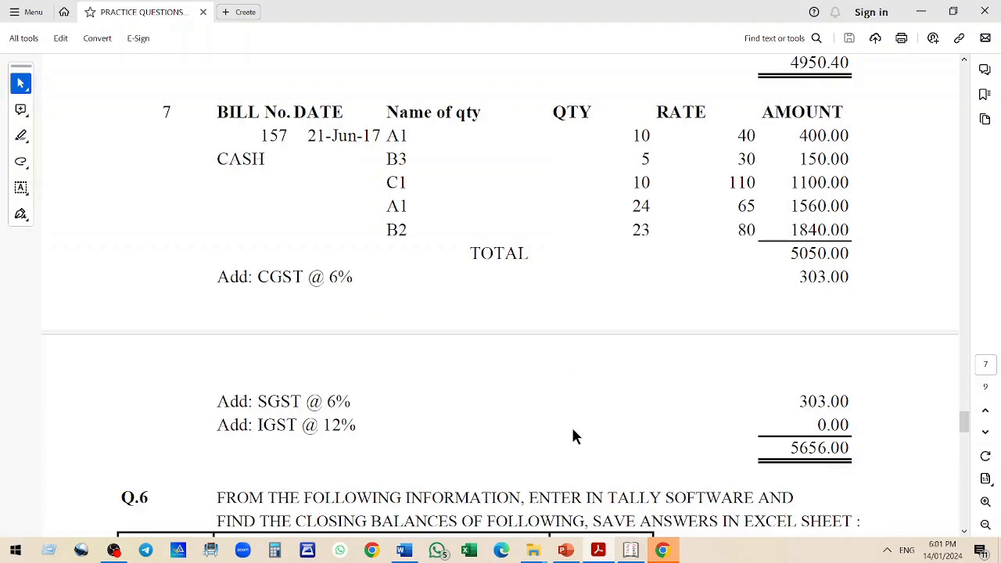
left_click(569, 554)
left_click(102, 260)
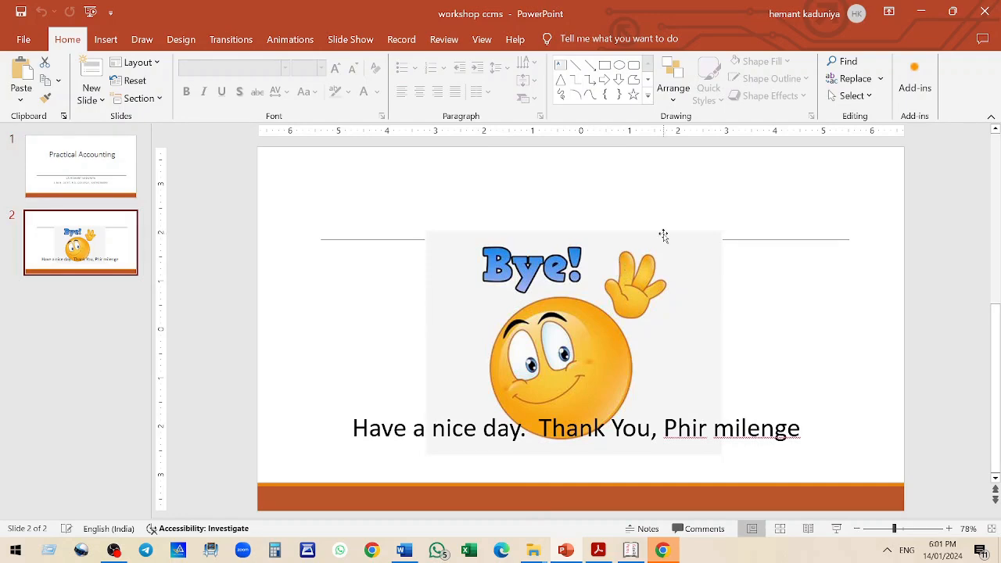
left_click(113, 551)
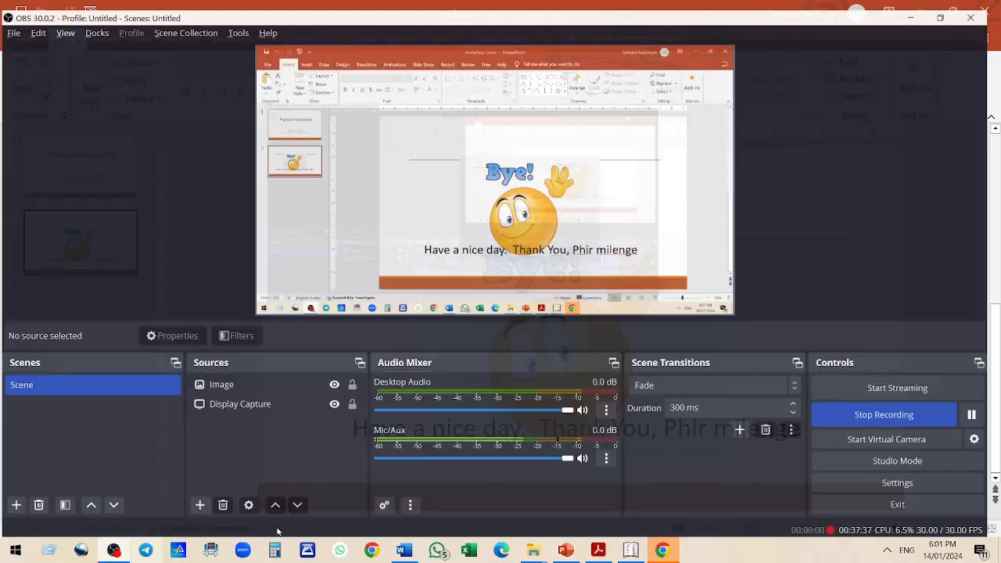